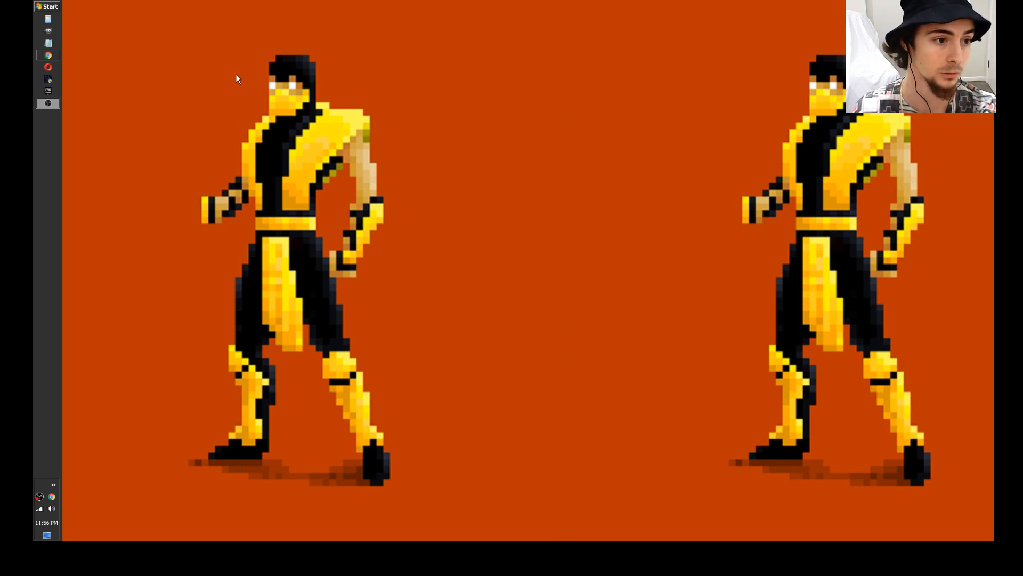
Step: Switch to Chrome and review the Kingston Data Traveler model page and its address on Blend Swap
{"action": "left_click", "coordinate": [57, 56]}
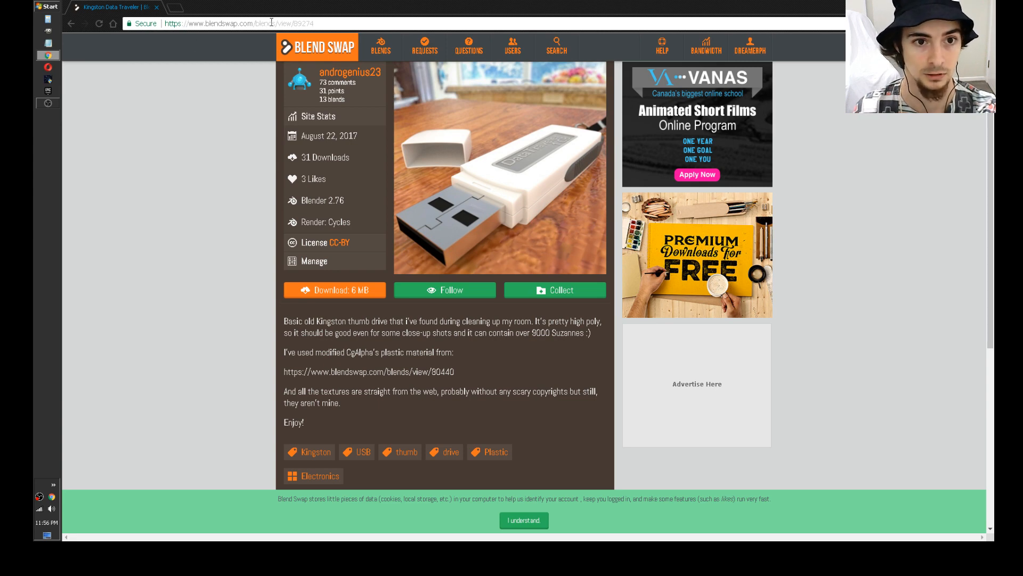
{"action": "left_click_drag", "start_coordinate": [275, 23], "coordinate": [332, 20]}
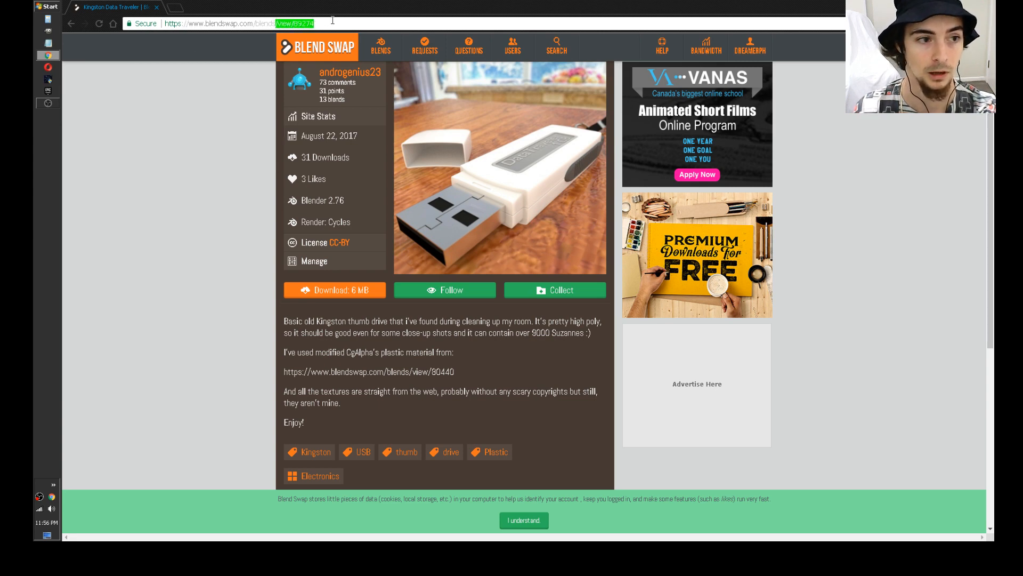
{"action": "left_click", "coordinate": [229, 82]}
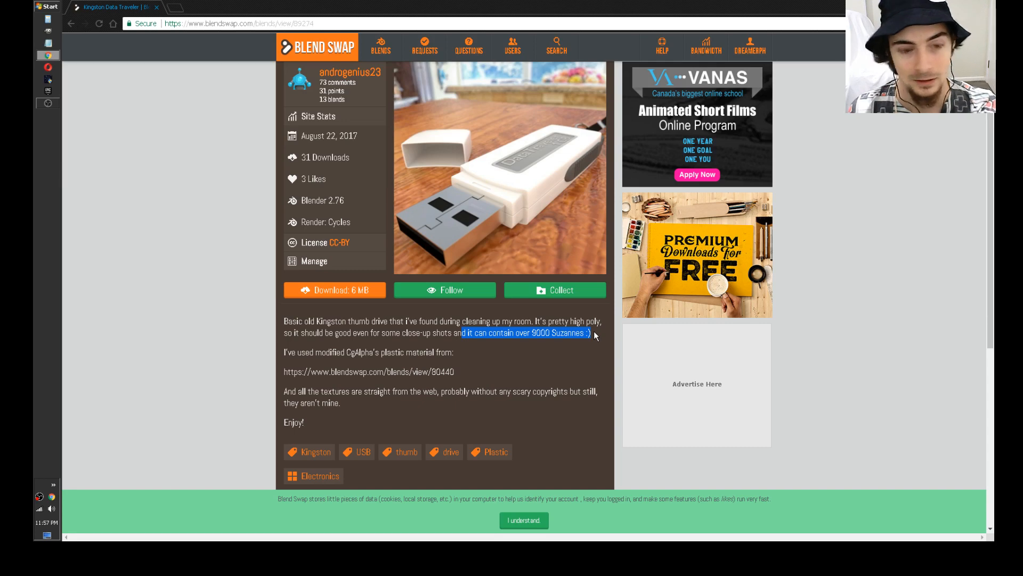
Step: Launch Blender and replace the default cube with a monkey mesh
{"action": "left_click", "coordinate": [47, 6]}
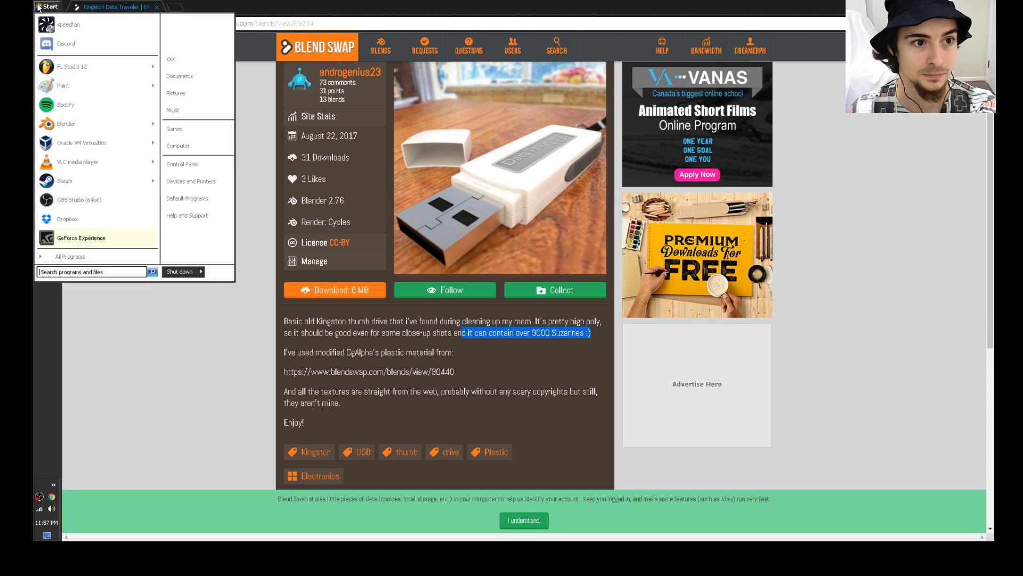
{"action": "left_click", "coordinate": [91, 126]}
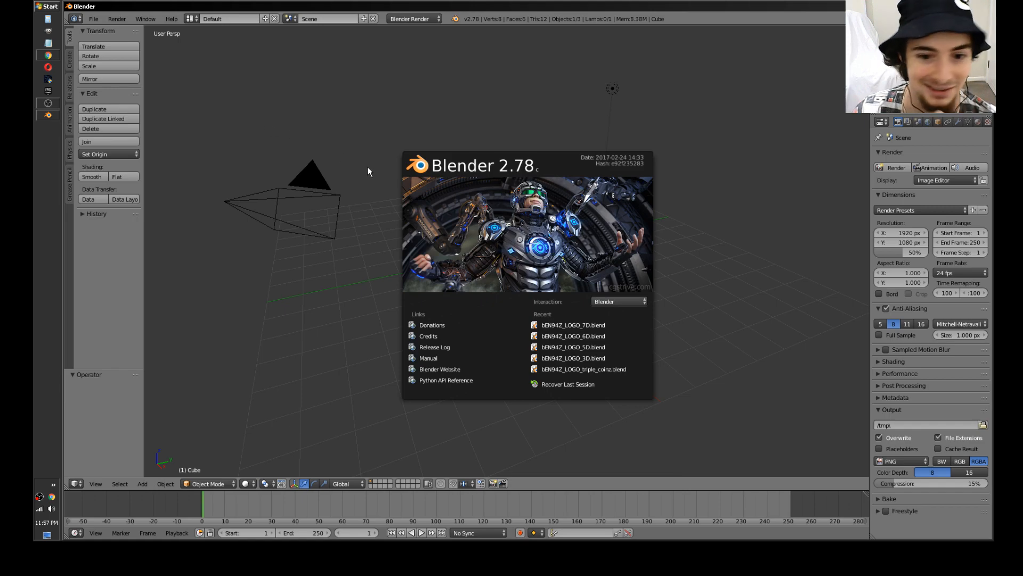
{"action": "left_click", "coordinate": [398, 181]}
{"action": "key", "text": "x"}
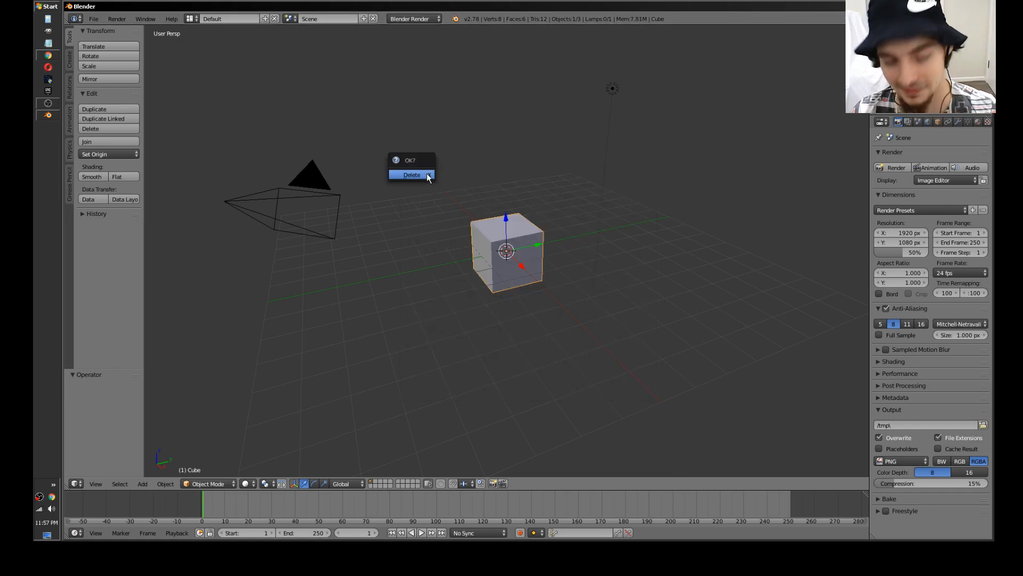
{"action": "left_click", "coordinate": [423, 173]}
{"action": "key", "text": "shift+a"}
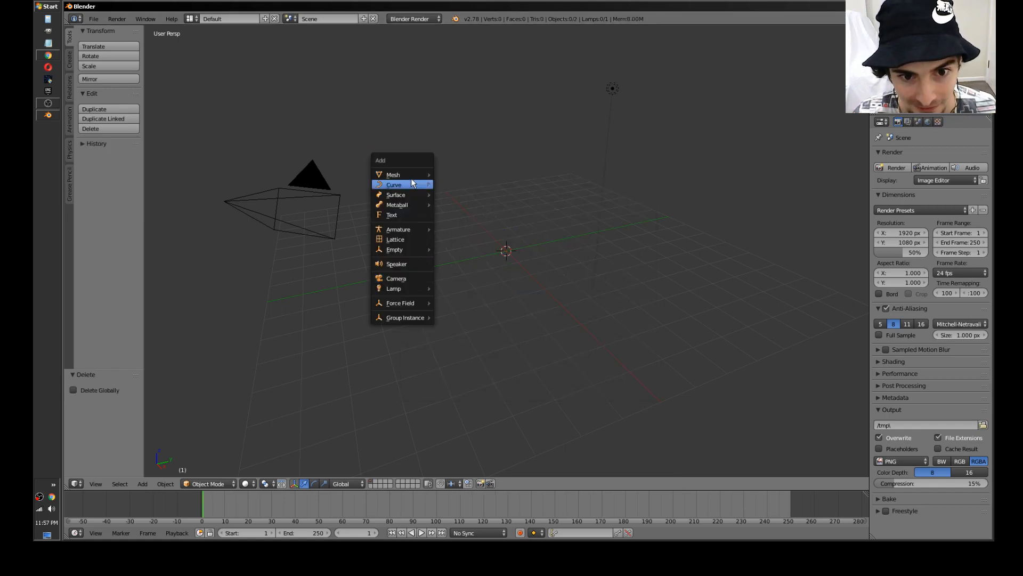
{"action": "mouse_move", "coordinate": [411, 178]}
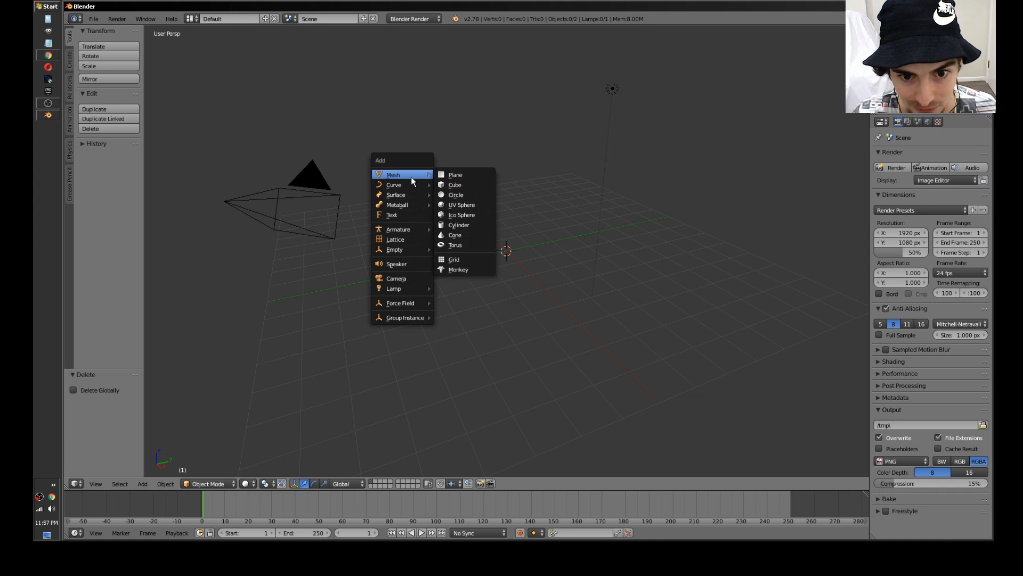
{"action": "left_click", "coordinate": [463, 269]}
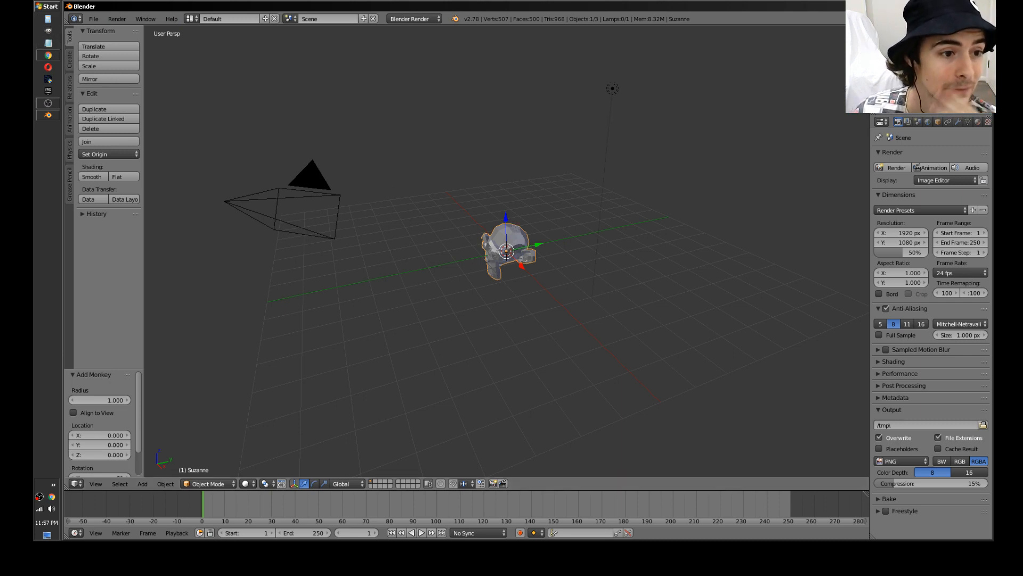
Step: Switch to Chrome, open Calculator and multiply 9000 by 500, then close Calculator
{"action": "left_click", "coordinate": [57, 54]}
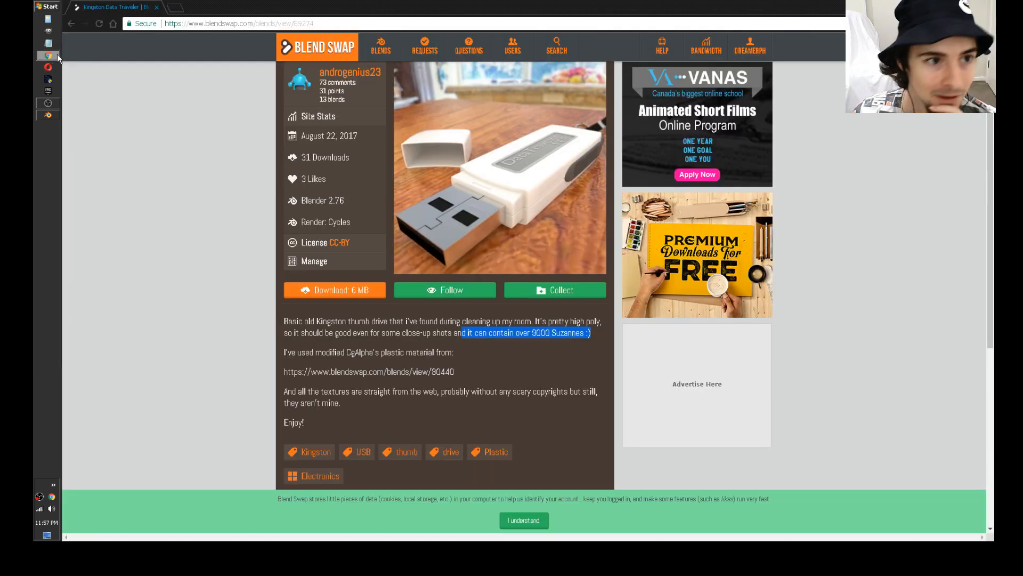
{"action": "left_click", "coordinate": [48, 19]}
{"action": "left_click", "coordinate": [336, 183]}
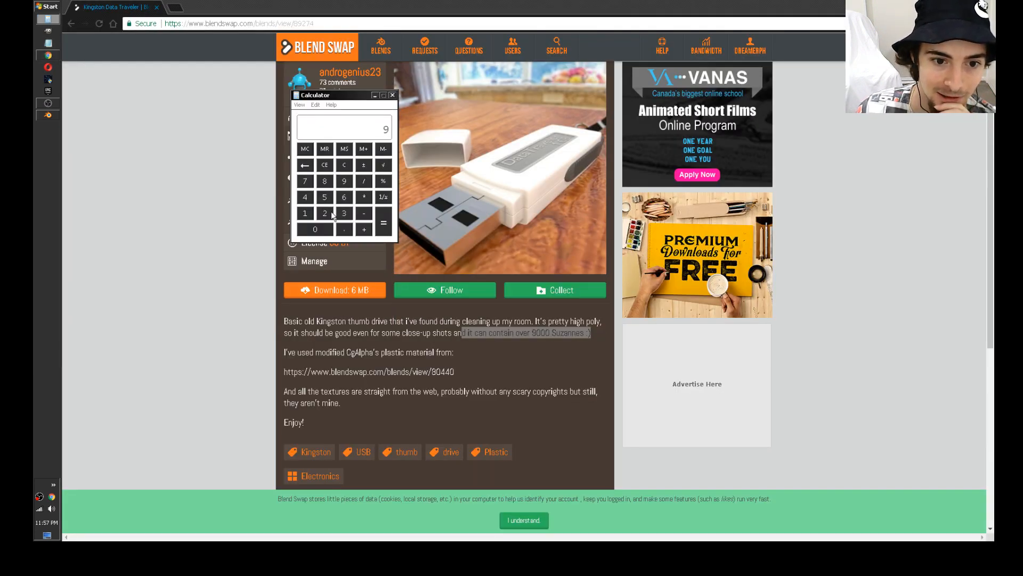
{"action": "left_click", "coordinate": [327, 233]}
{"action": "left_click", "coordinate": [327, 233]}
{"action": "left_click", "coordinate": [327, 234]}
{"action": "left_click", "coordinate": [364, 198]}
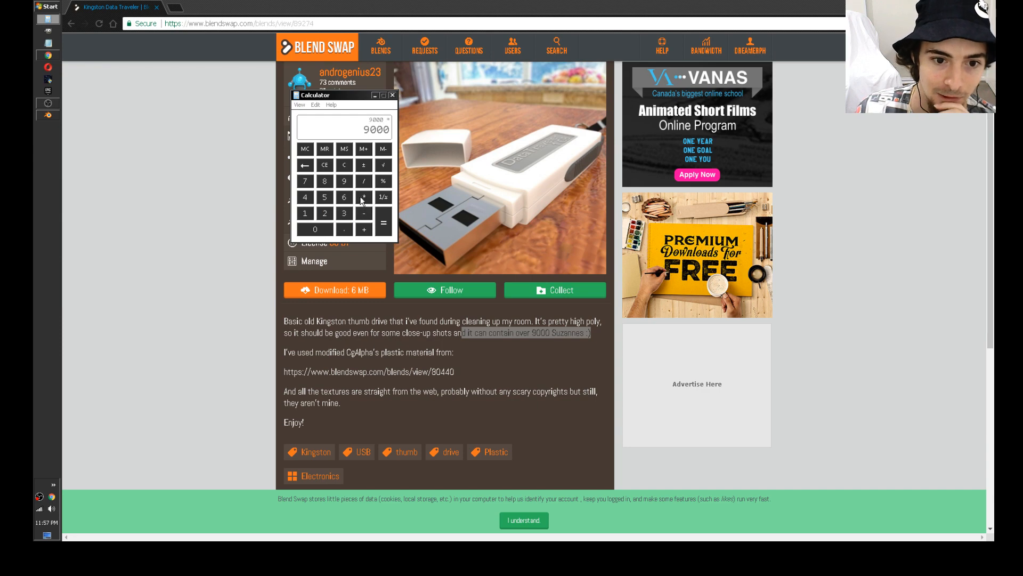
{"action": "left_click", "coordinate": [324, 198]}
{"action": "left_click", "coordinate": [316, 228]}
{"action": "left_click", "coordinate": [315, 228]}
{"action": "left_click", "coordinate": [382, 229]}
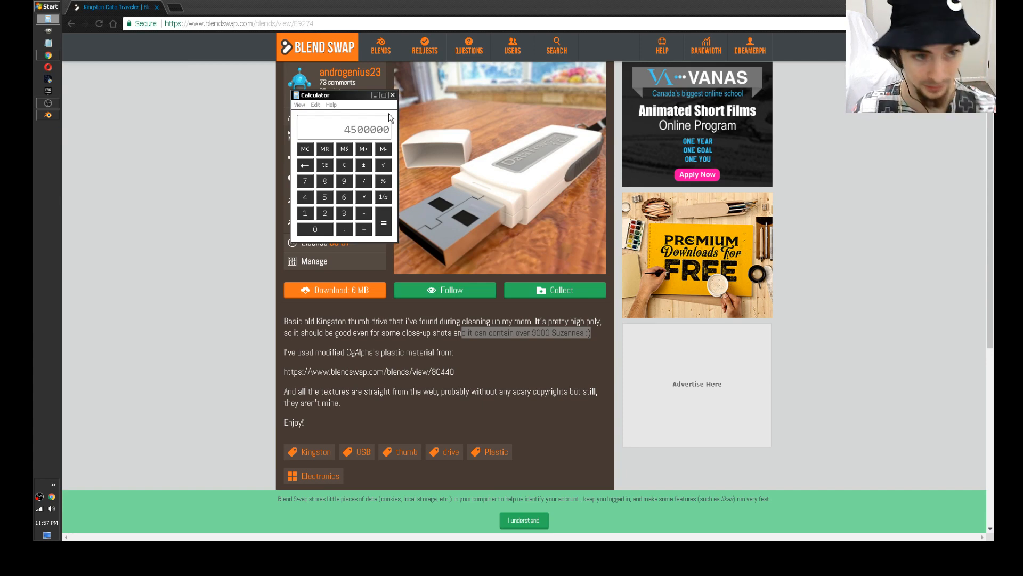
{"action": "left_click", "coordinate": [393, 95]}
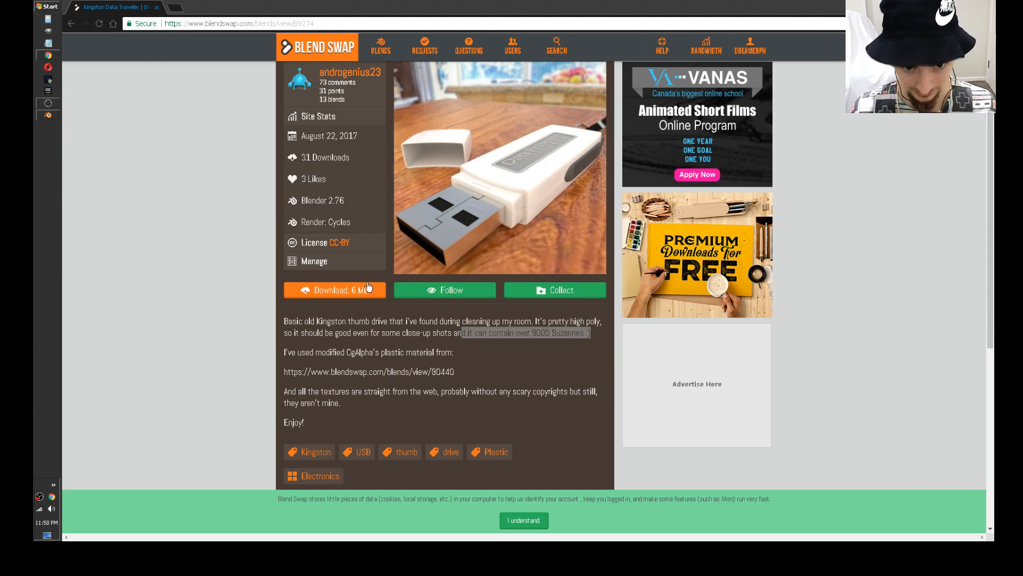
Step: Download the Kingston Data Traveler blend from its Blend Swap page under the CC-BY license
{"action": "mouse_move", "coordinate": [744, 56]}
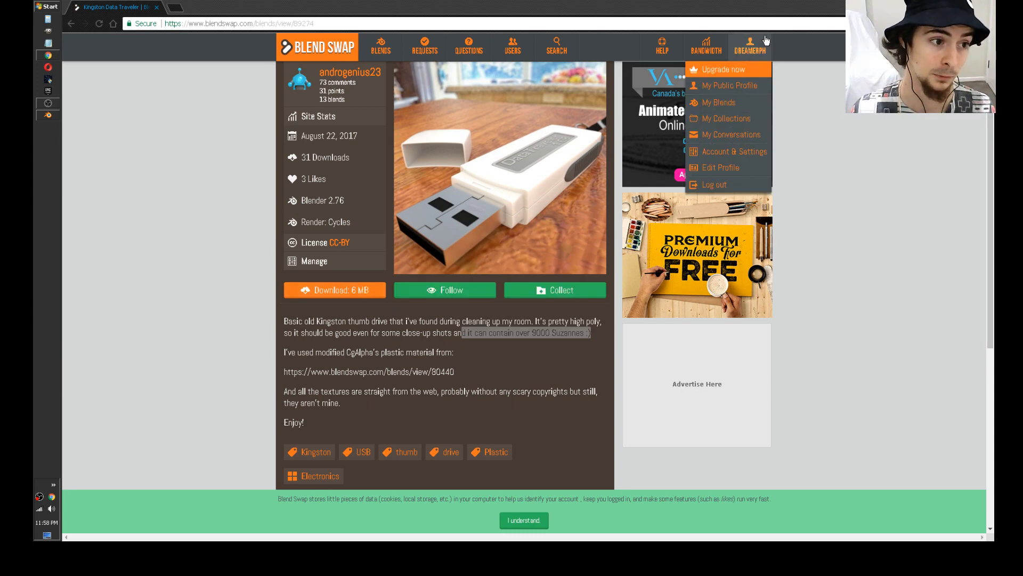
{"action": "left_click", "coordinate": [356, 288]}
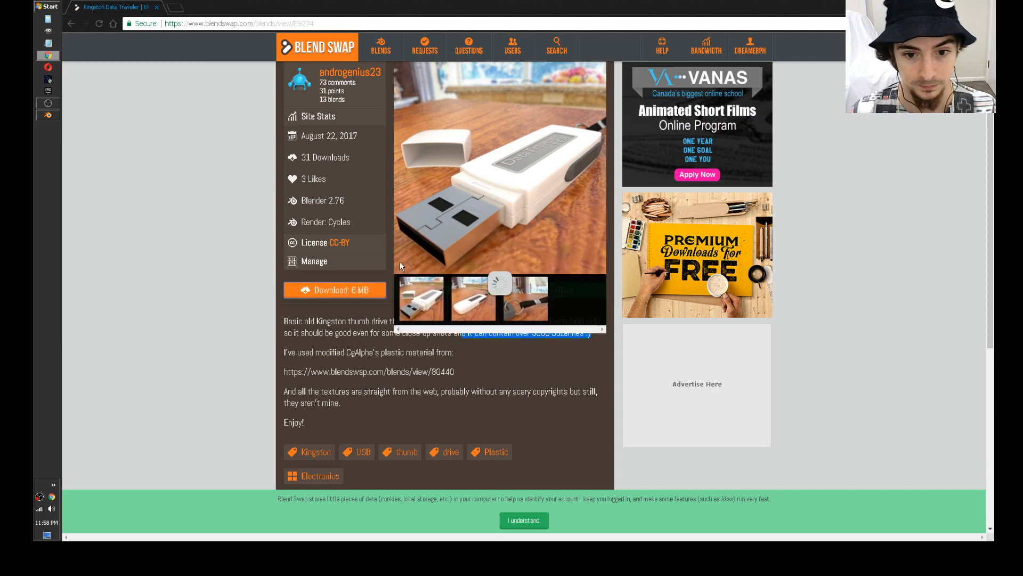
{"action": "left_click", "coordinate": [231, 328]}
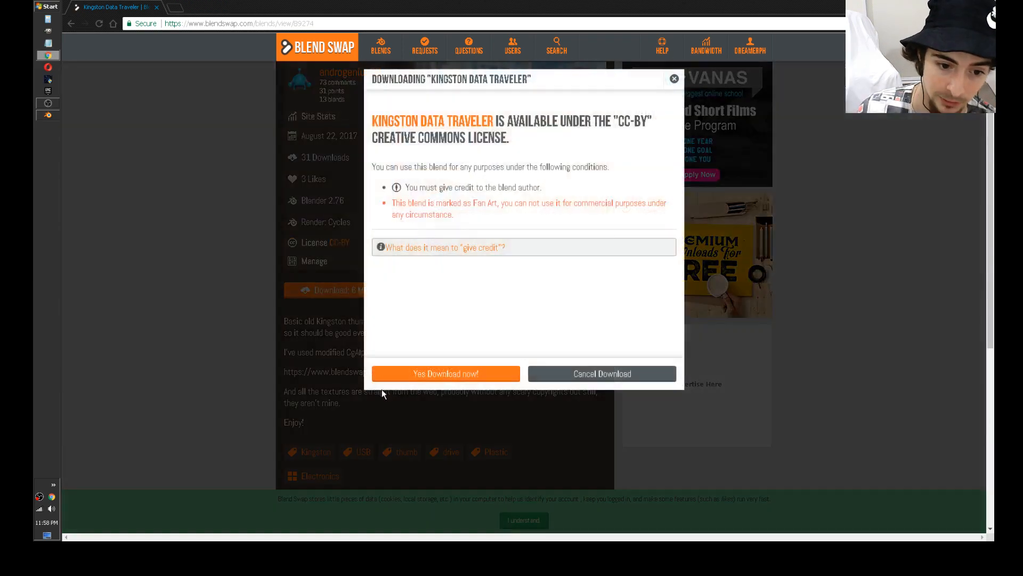
{"action": "left_click", "coordinate": [385, 378]}
{"action": "left_click_drag", "start_coordinate": [328, 390], "coordinate": [383, 388]}
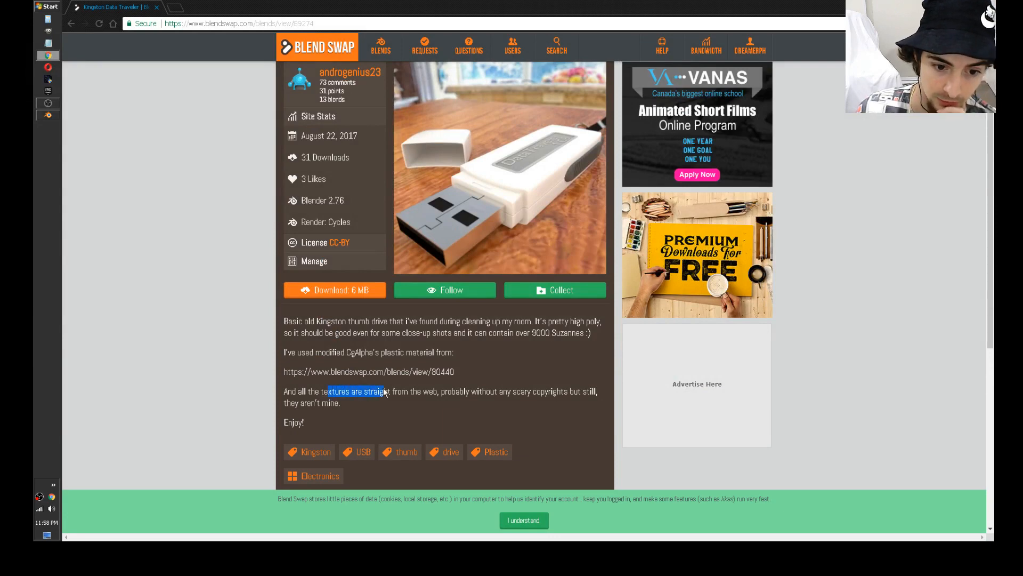
{"action": "left_click", "coordinate": [319, 390]}
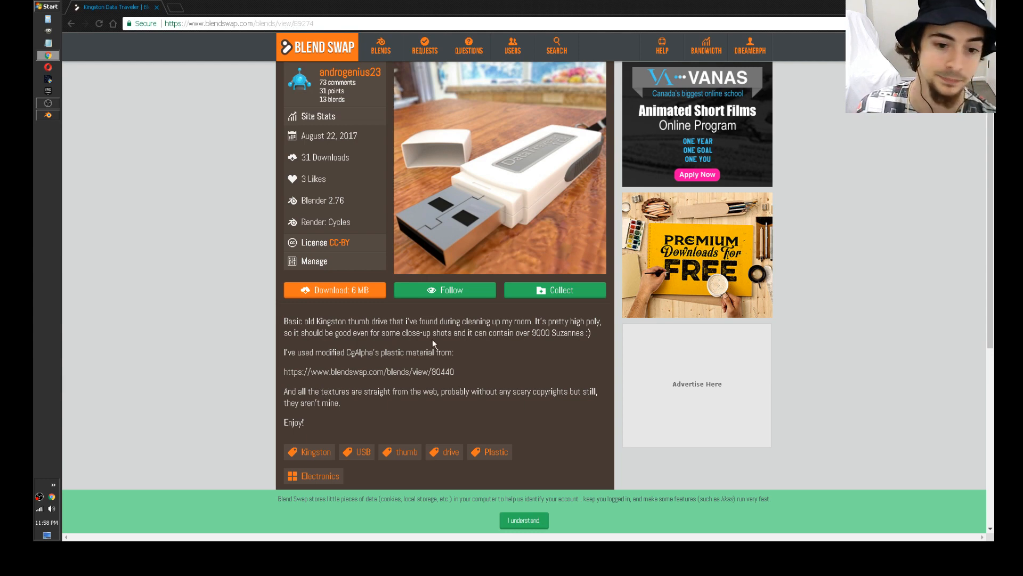
{"action": "left_click", "coordinate": [335, 289]}
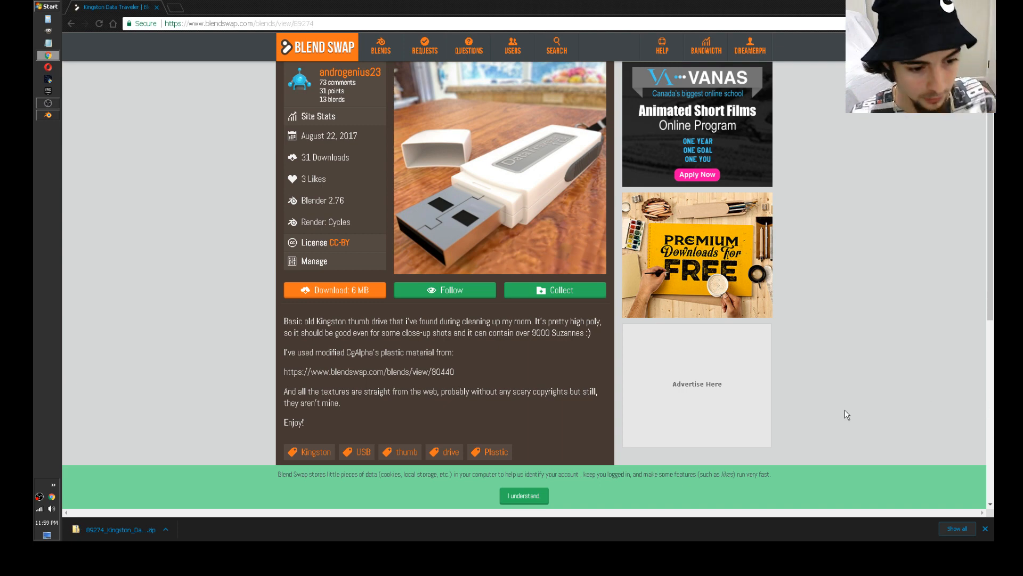
Step: Open the Kingston Data Traveler Blender file from the downloaded archive and quit the other Blender session without saving
{"action": "left_click", "coordinate": [130, 530]}
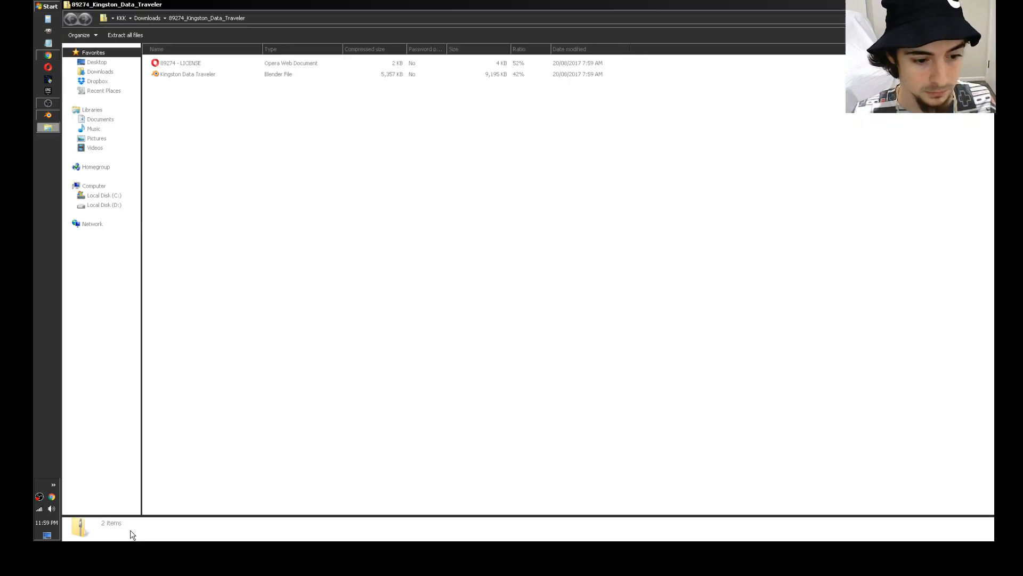
{"action": "double_click", "coordinate": [194, 76]}
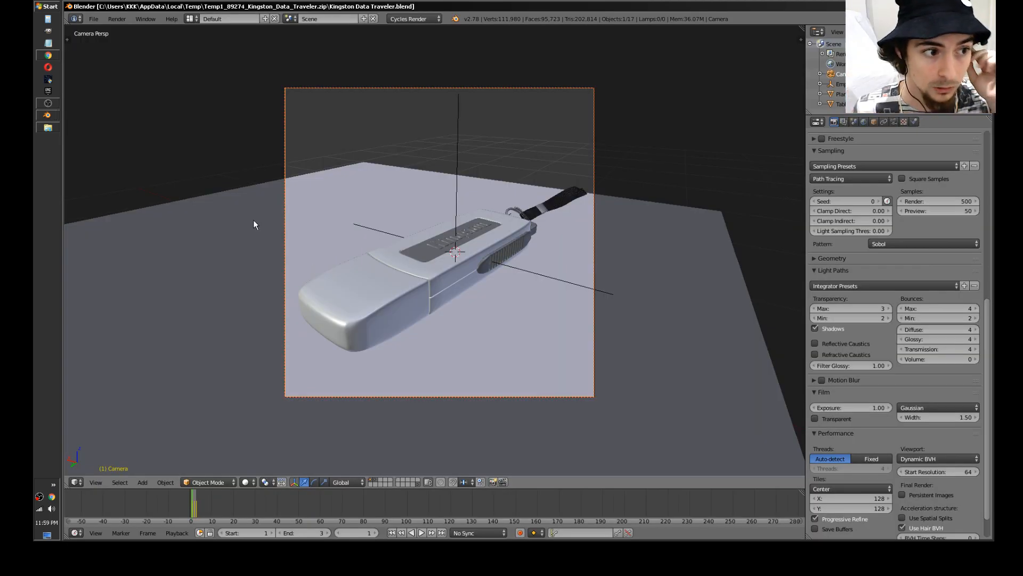
{"action": "left_click", "coordinate": [54, 116]}
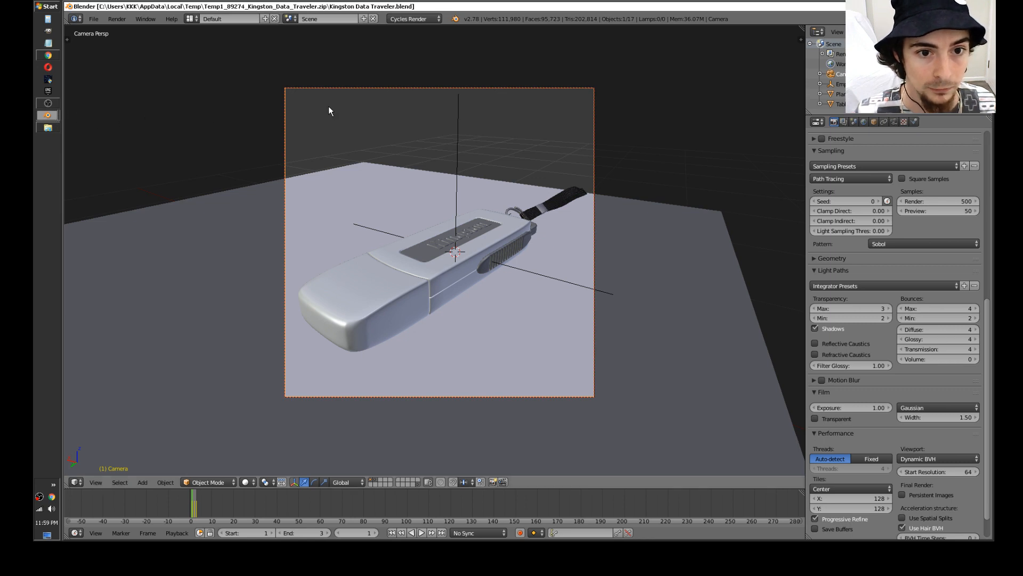
{"action": "key", "text": "alt+F4"}
{"action": "left_click", "coordinate": [532, 305]}
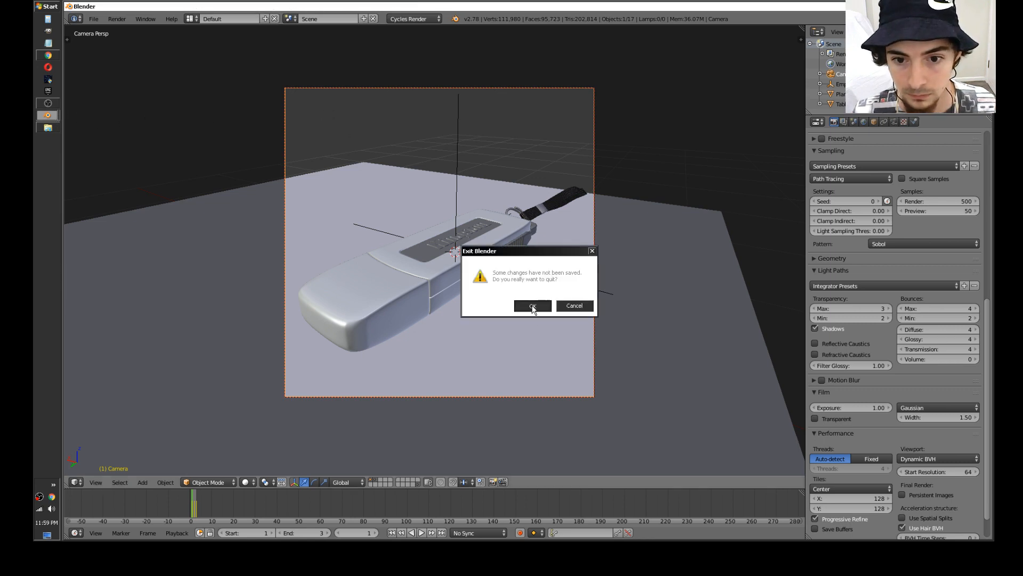
Step: Select the body of the USB drive and add a Decimate modifier to it
{"action": "right_click", "coordinate": [444, 278]}
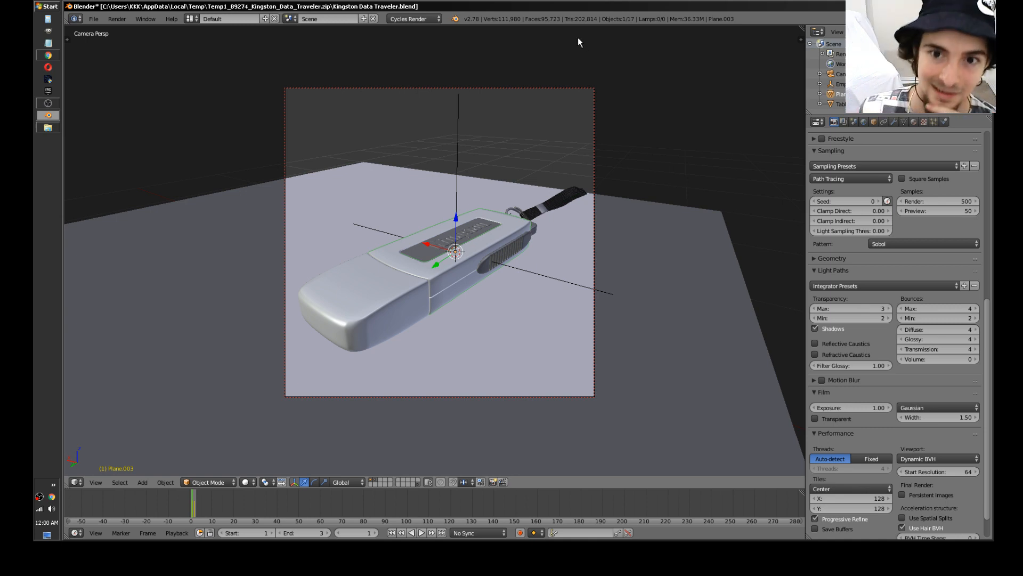
{"action": "left_click", "coordinate": [894, 121]}
{"action": "left_click", "coordinate": [905, 121]}
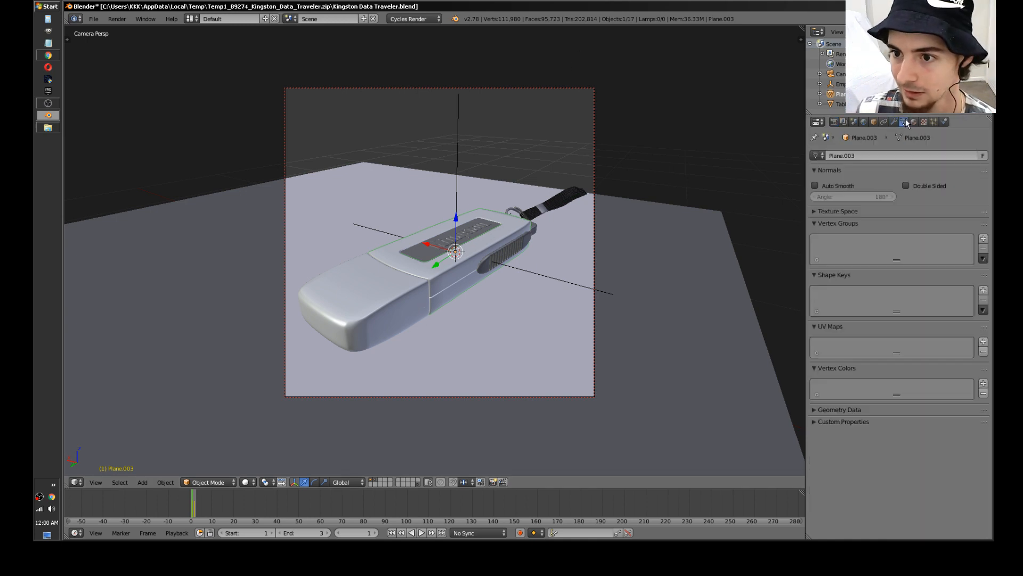
{"action": "left_click", "coordinate": [896, 121]}
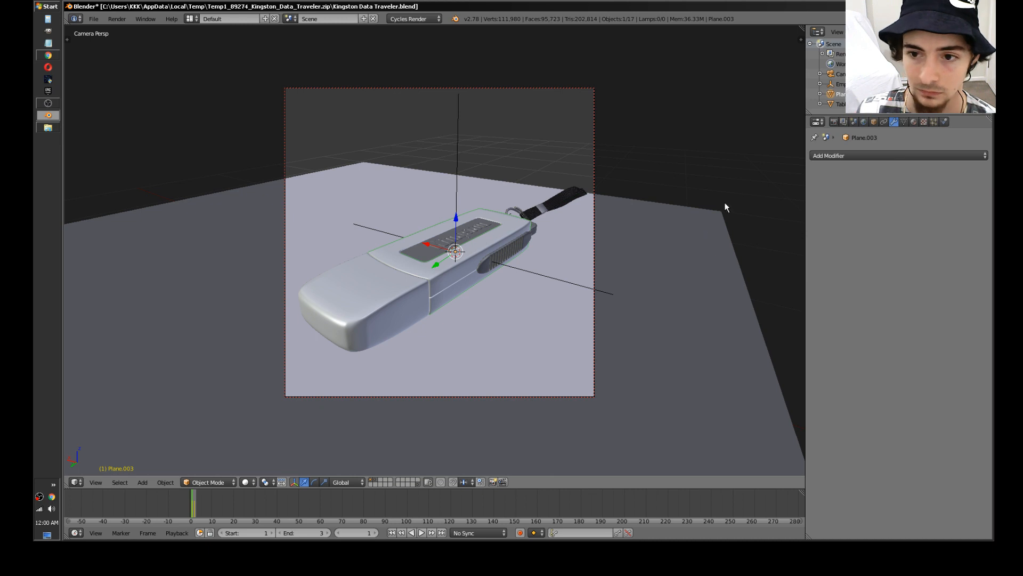
{"action": "left_click", "coordinate": [858, 155]}
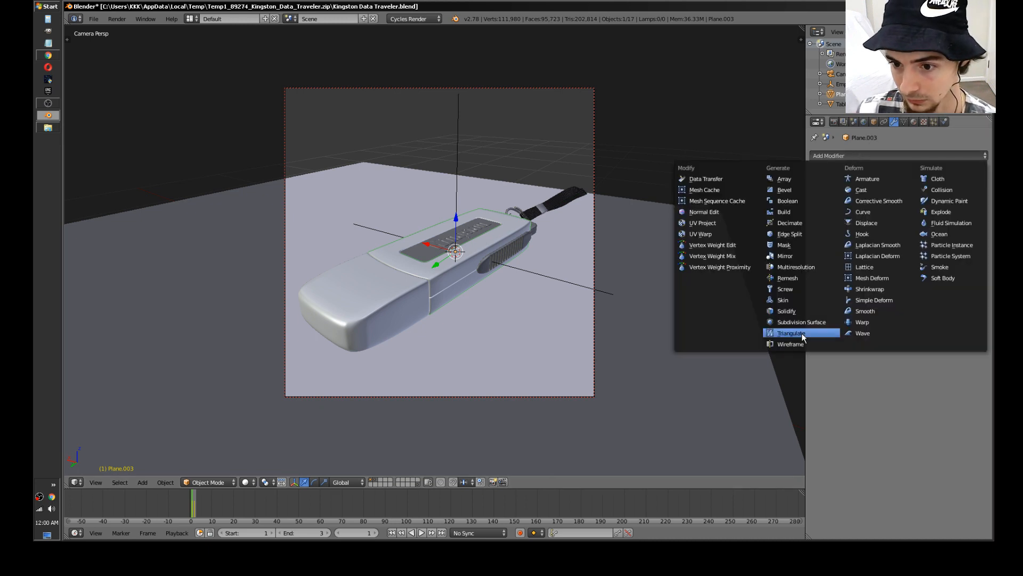
{"action": "left_click", "coordinate": [806, 222]}
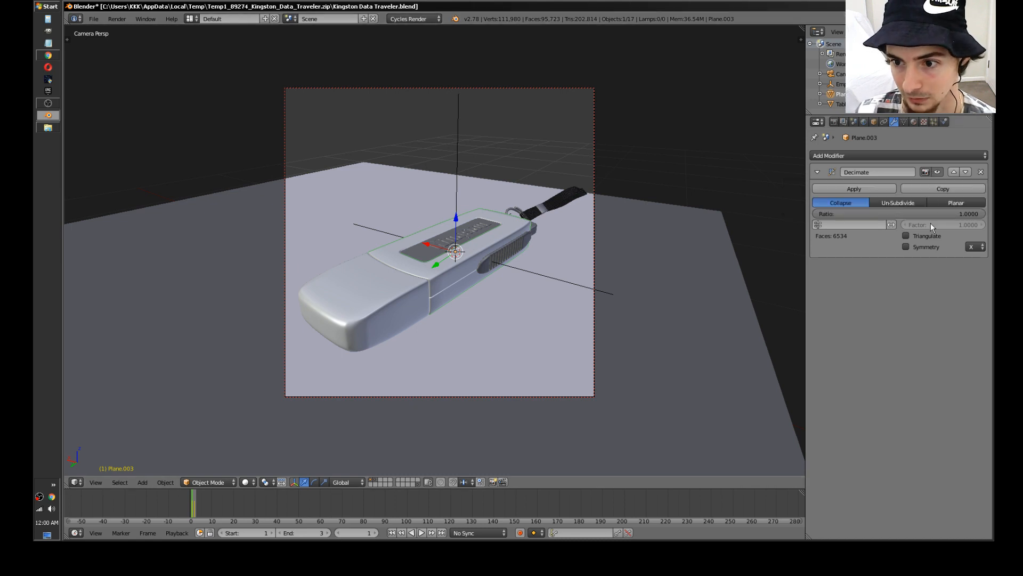
Step: Set the drive body's Decimate ratio to 0.12 and apply the modifier
{"action": "left_click", "coordinate": [897, 214]}
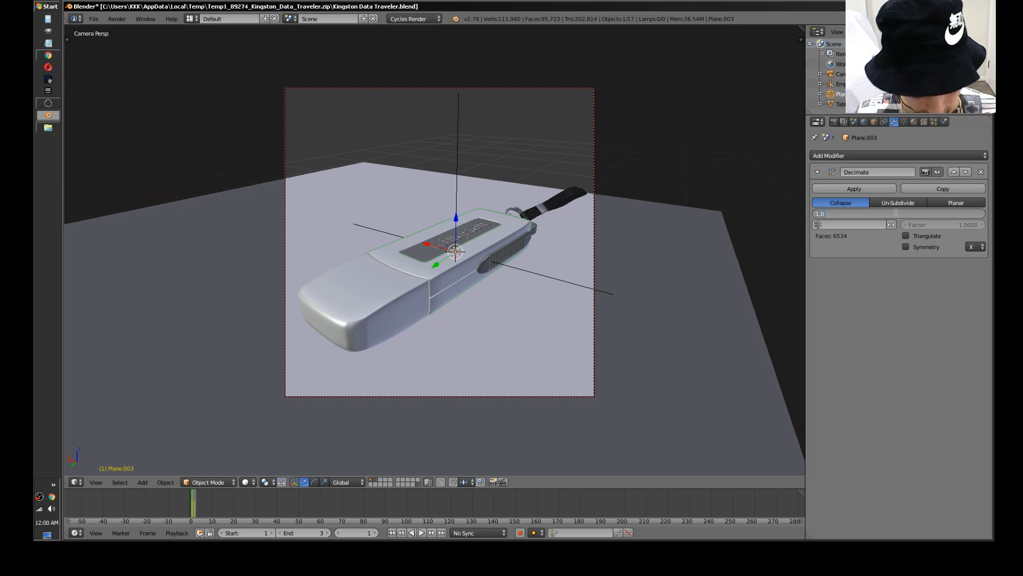
{"action": "key", "text": "BackSpace"}
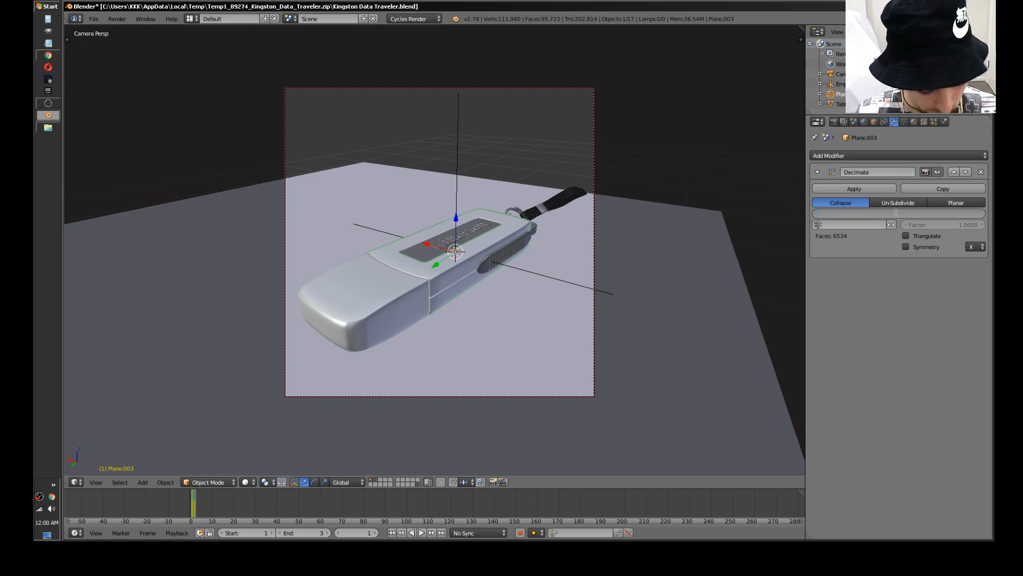
{"action": "type", "text": ".12"}
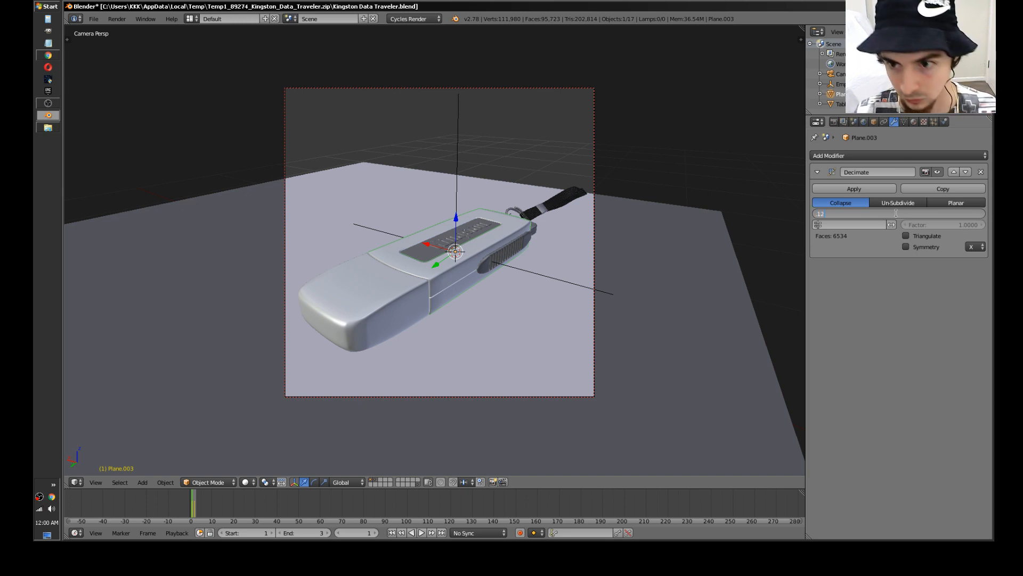
{"action": "key", "text": "Return"}
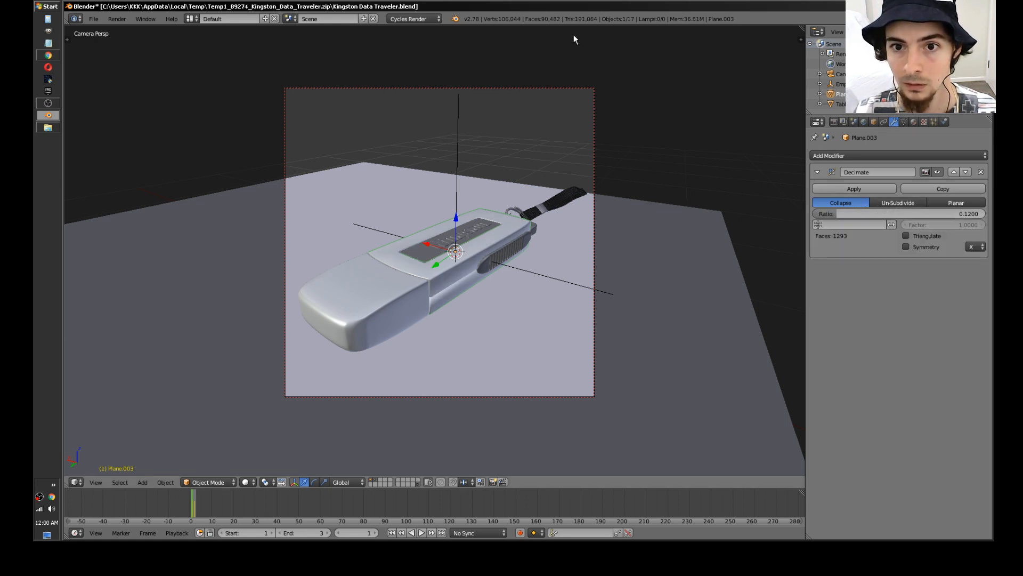
{"action": "left_click", "coordinate": [856, 187]}
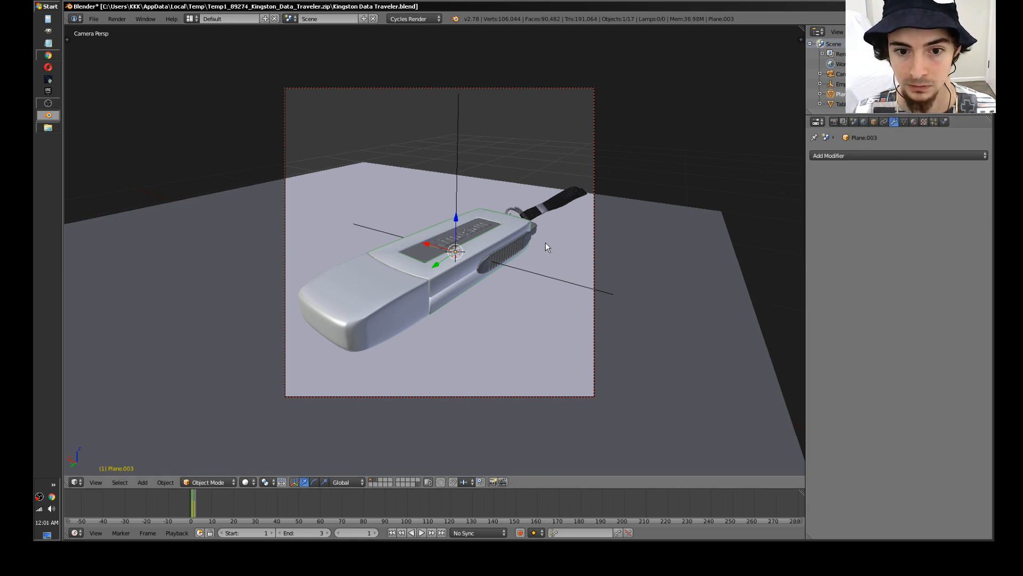
Step: Select the raised logo text and the inset label parts on the drive to check them for existing modifiers
{"action": "right_click", "coordinate": [436, 280]}
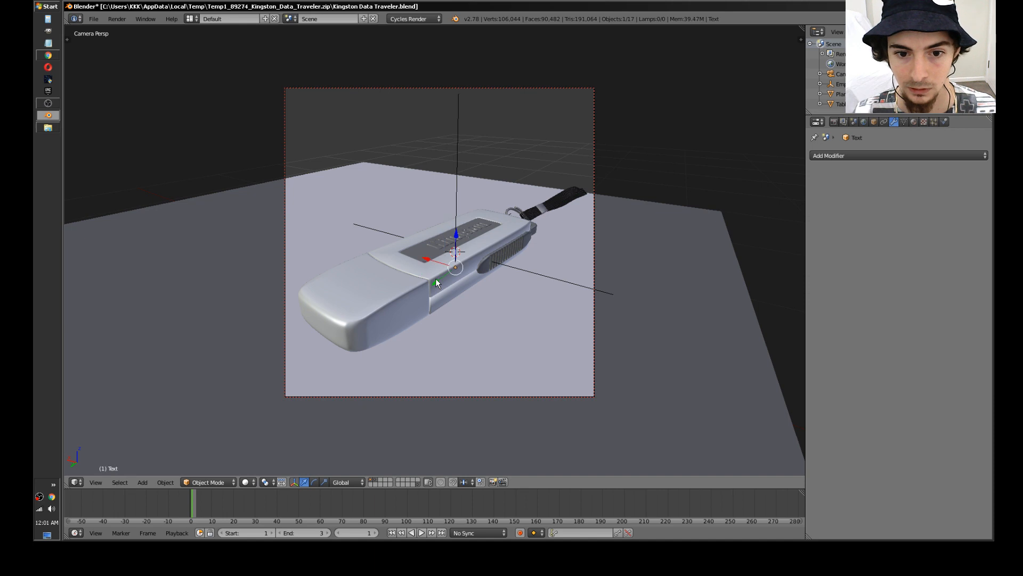
{"action": "right_click", "coordinate": [464, 240]}
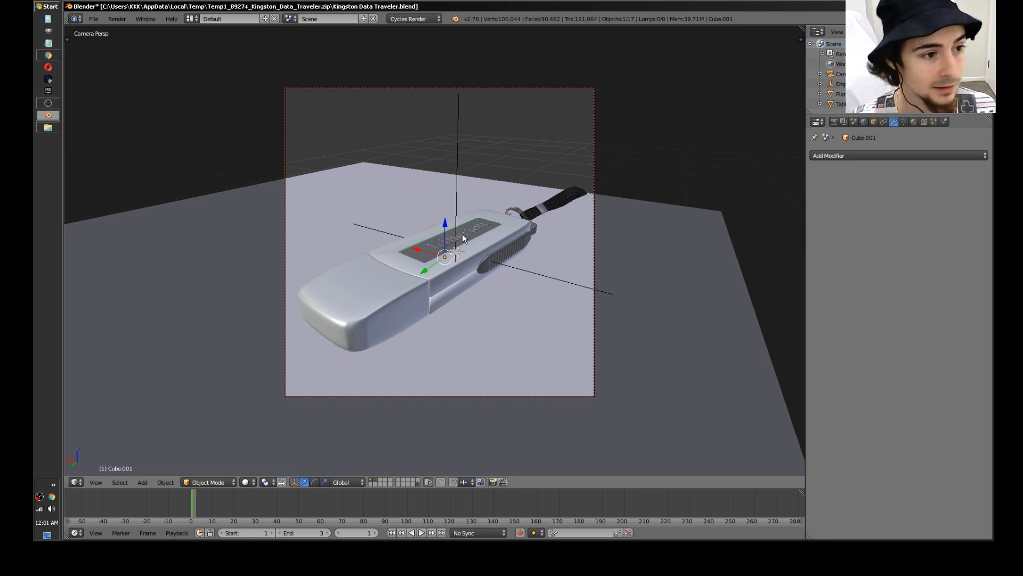
{"action": "left_click", "coordinate": [901, 155]}
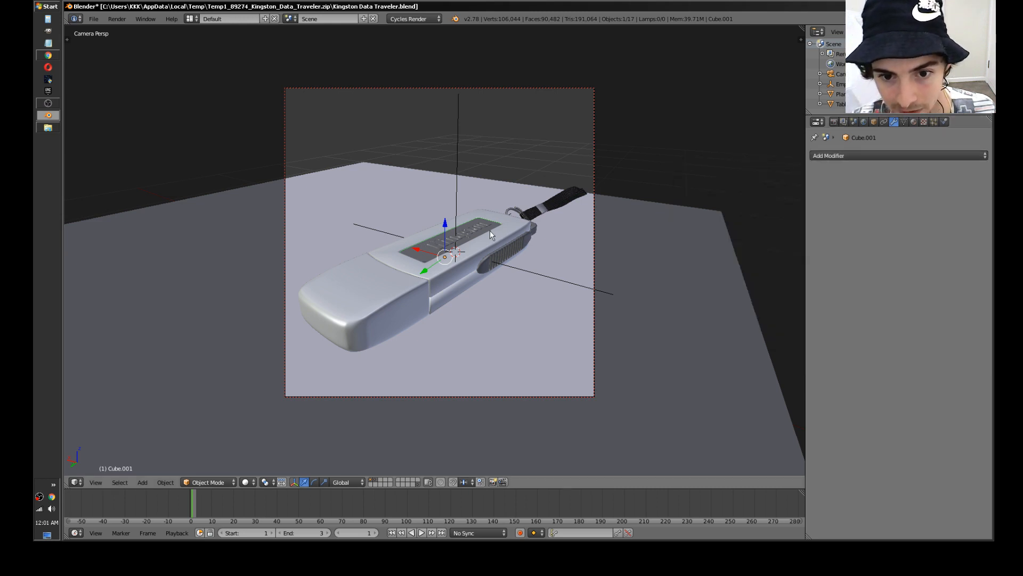
{"action": "right_click", "coordinate": [489, 231]}
{"action": "right_click", "coordinate": [488, 231]}
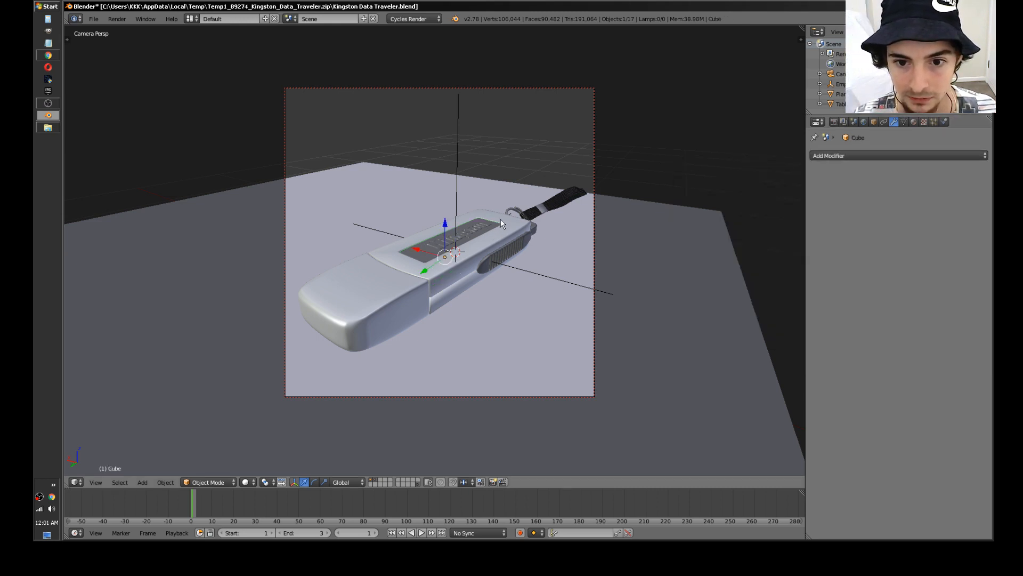
Step: Delete the large ground plane beneath the USB drive
{"action": "scroll", "coordinate": [501, 224], "scroll_direction": "down", "scroll_amount": 5}
{"action": "scroll", "coordinate": [523, 302], "scroll_direction": "up", "scroll_amount": 3}
{"action": "right_click", "coordinate": [577, 290]}
{"action": "key", "text": "x"}
{"action": "left_click", "coordinate": [570, 292]}
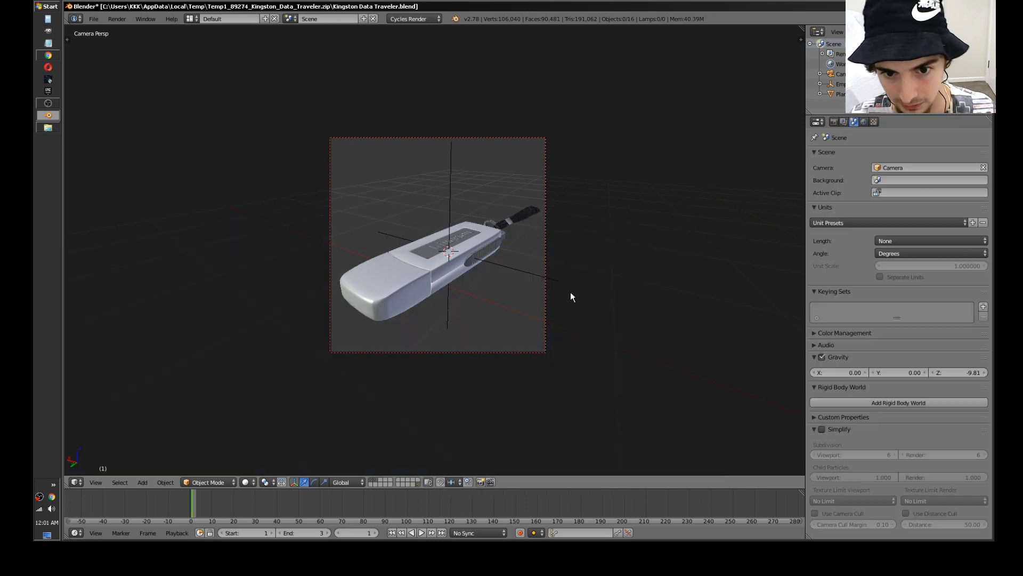
Step: Select the black lanyard strap and check which modifiers it carries
{"action": "scroll", "coordinate": [533, 232], "scroll_direction": "up", "scroll_amount": 2}
{"action": "middle_click_drag", "start_coordinate": [533, 233], "coordinate": [541, 282]}
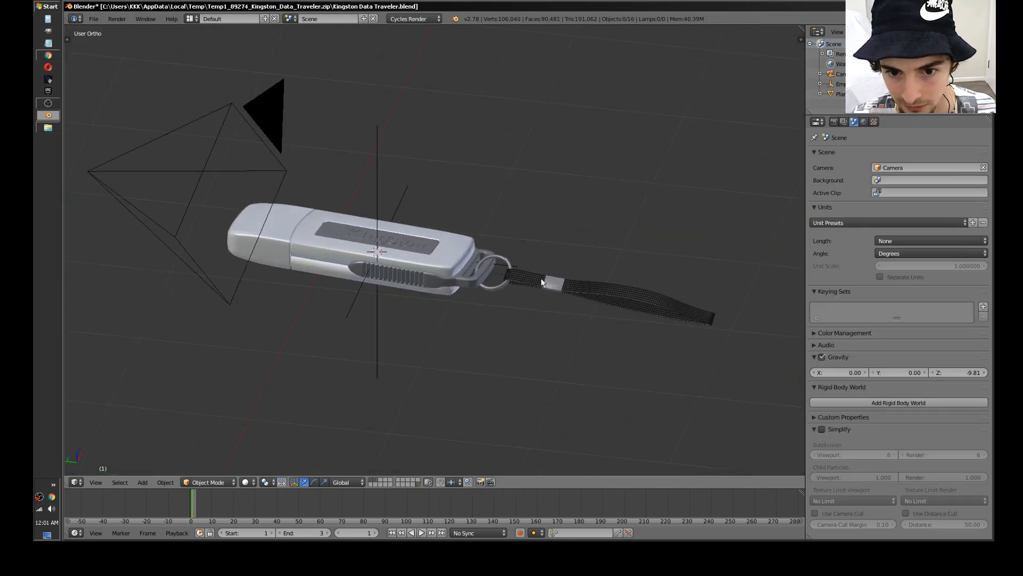
{"action": "right_click", "coordinate": [616, 296]}
{"action": "middle_click_drag", "start_coordinate": [583, 311], "coordinate": [498, 309]}
{"action": "scroll", "coordinate": [474, 320], "scroll_direction": "up", "scroll_amount": 5}
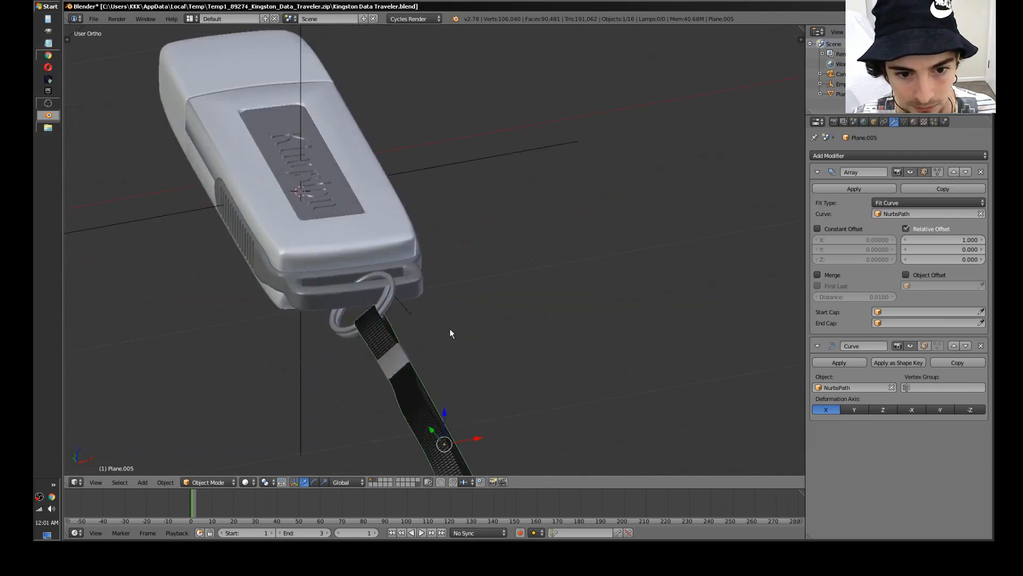
Step: Select the metal key ring and remove its Subsurf modifier
{"action": "middle_click_drag", "start_coordinate": [452, 373], "coordinate": [398, 189], "text": "shift"}
{"action": "middle_click_drag", "start_coordinate": [532, 218], "coordinate": [581, 218]}
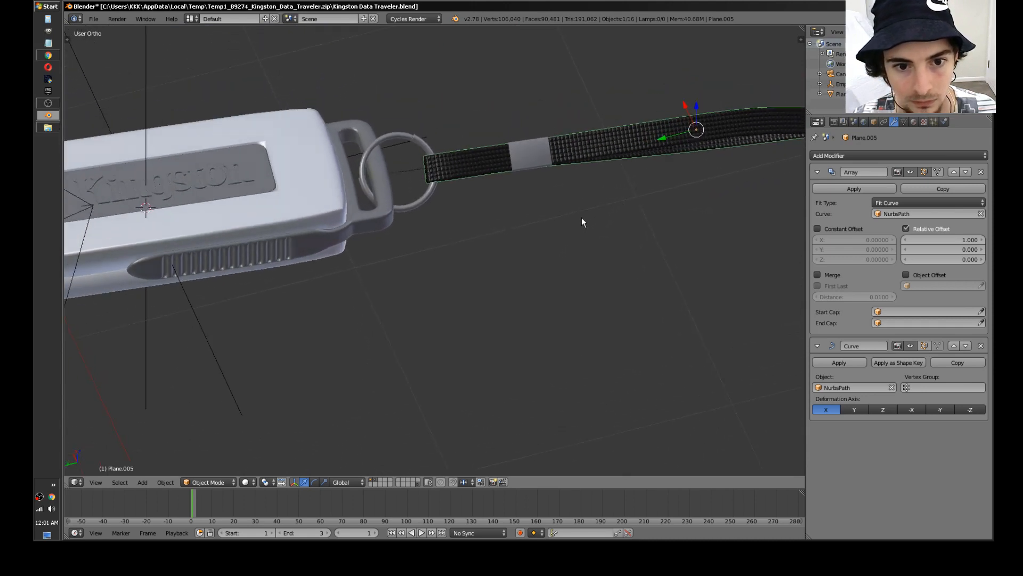
{"action": "middle_click_drag", "start_coordinate": [227, 142], "coordinate": [445, 205], "text": "shift"}
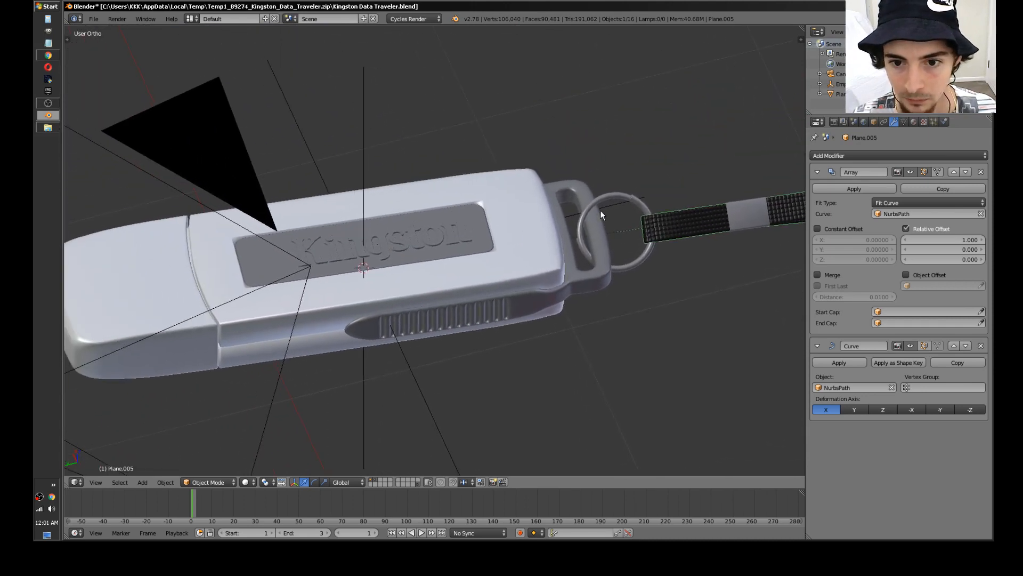
{"action": "right_click", "coordinate": [613, 197]}
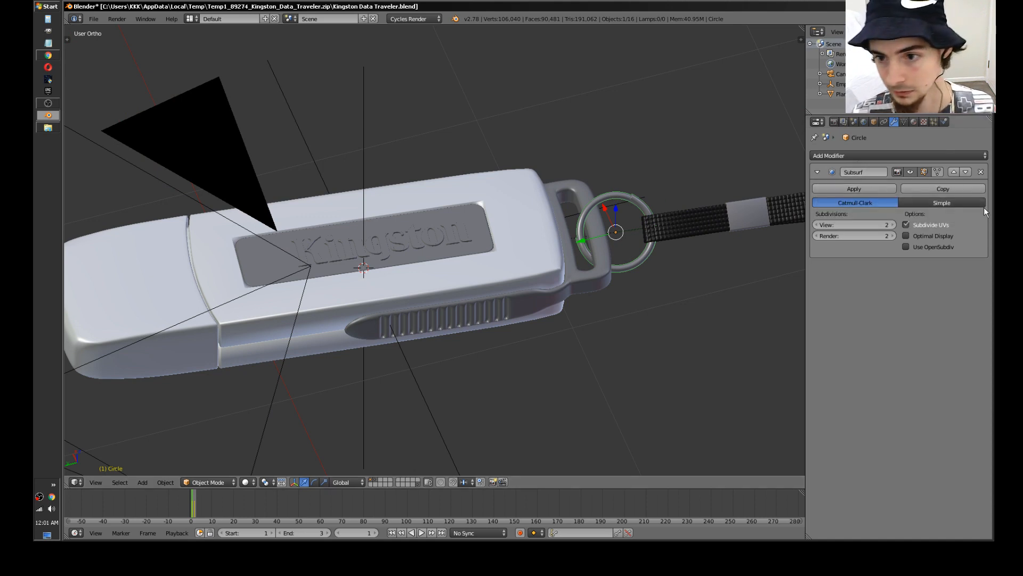
{"action": "left_click", "coordinate": [981, 172]}
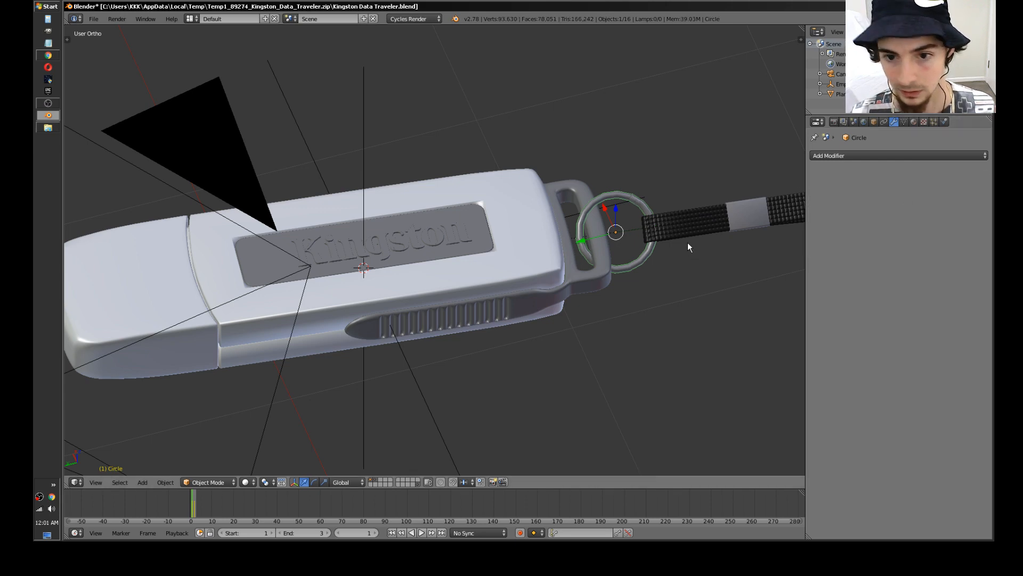
Step: Examine the key ring's mesh density and edge layout up close in Edit Mode, with nothing left selected
{"action": "key", "text": "Tab"}
{"action": "middle_click_drag", "start_coordinate": [689, 239], "coordinate": [493, 247]}
{"action": "scroll", "coordinate": [668, 243], "scroll_direction": "up", "scroll_amount": 3}
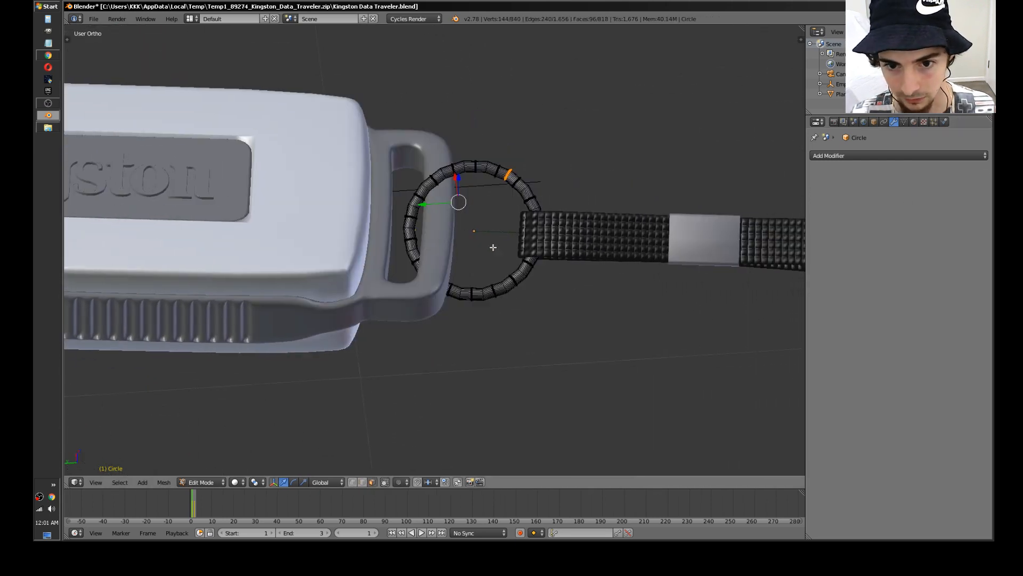
{"action": "scroll", "coordinate": [493, 247], "scroll_direction": "up", "scroll_amount": 4}
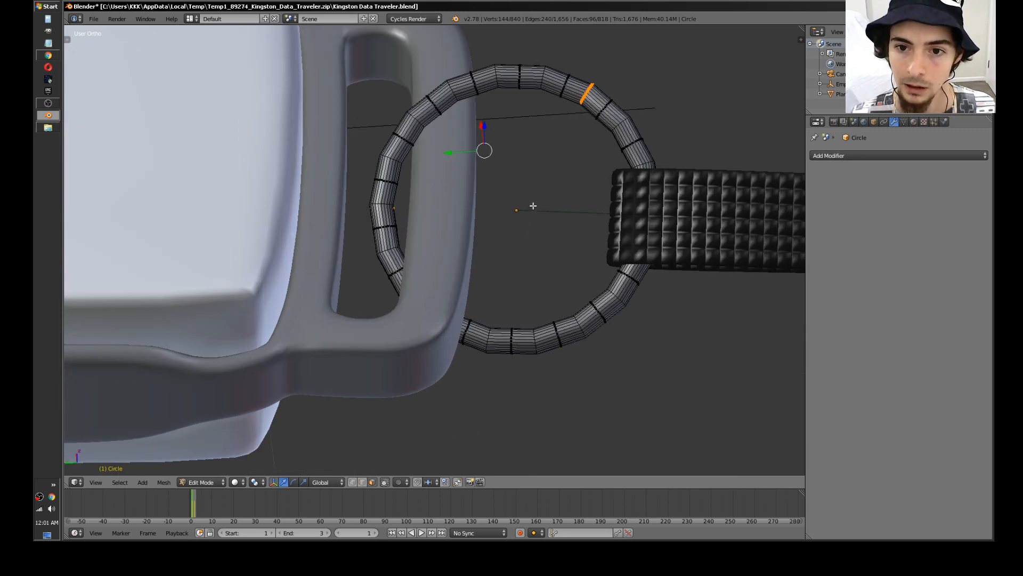
{"action": "scroll", "coordinate": [533, 213], "scroll_direction": "up", "scroll_amount": 5}
{"action": "scroll", "coordinate": [526, 192], "scroll_direction": "up", "scroll_amount": 6}
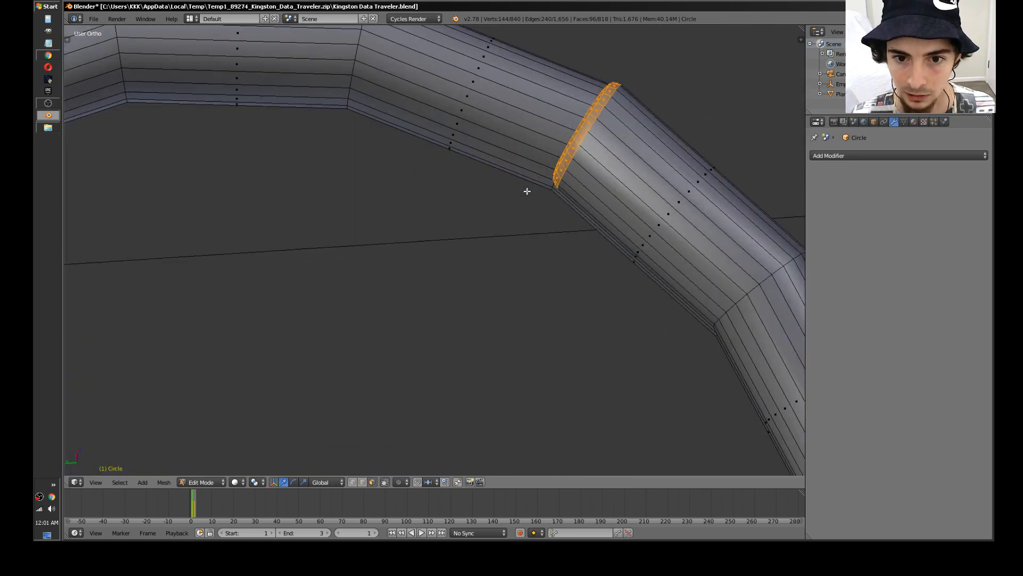
{"action": "middle_click_drag", "start_coordinate": [535, 194], "coordinate": [288, 219]}
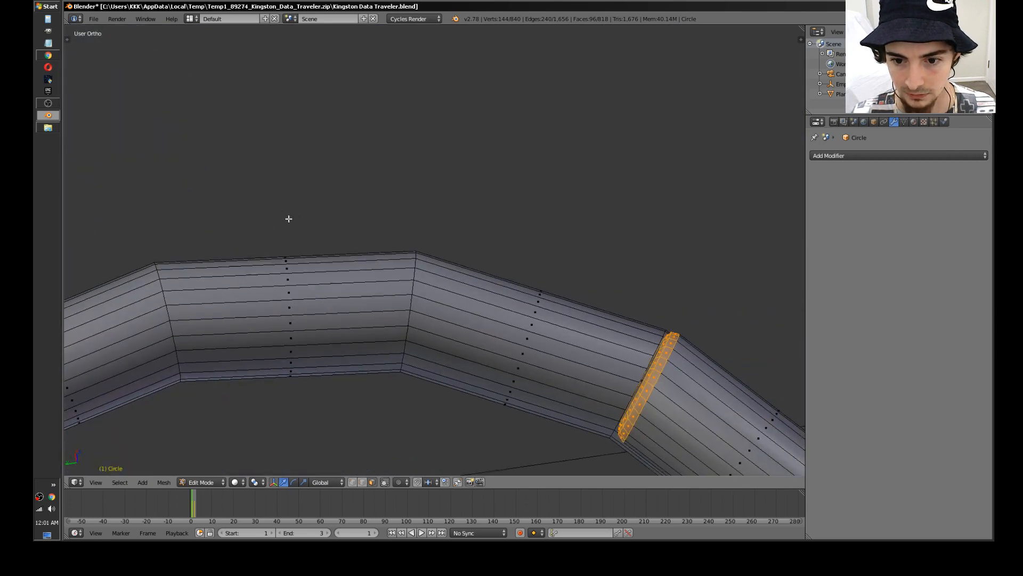
{"action": "middle_click_drag", "start_coordinate": [644, 340], "coordinate": [584, 338], "text": "shift"}
{"action": "middle_click_drag", "start_coordinate": [717, 353], "coordinate": [400, 190], "text": "shift"}
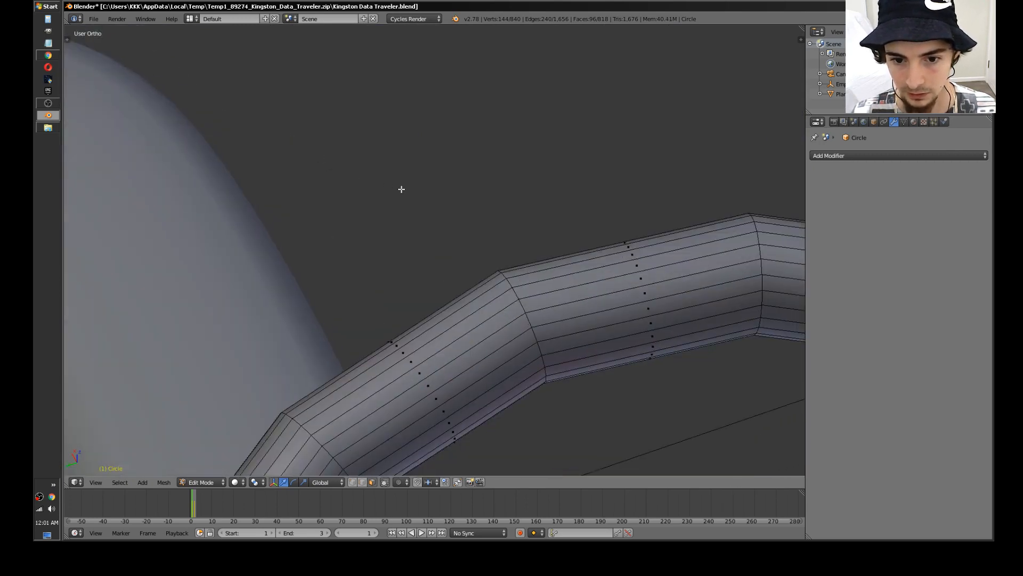
{"action": "scroll", "coordinate": [442, 200], "scroll_direction": "down", "scroll_amount": 9}
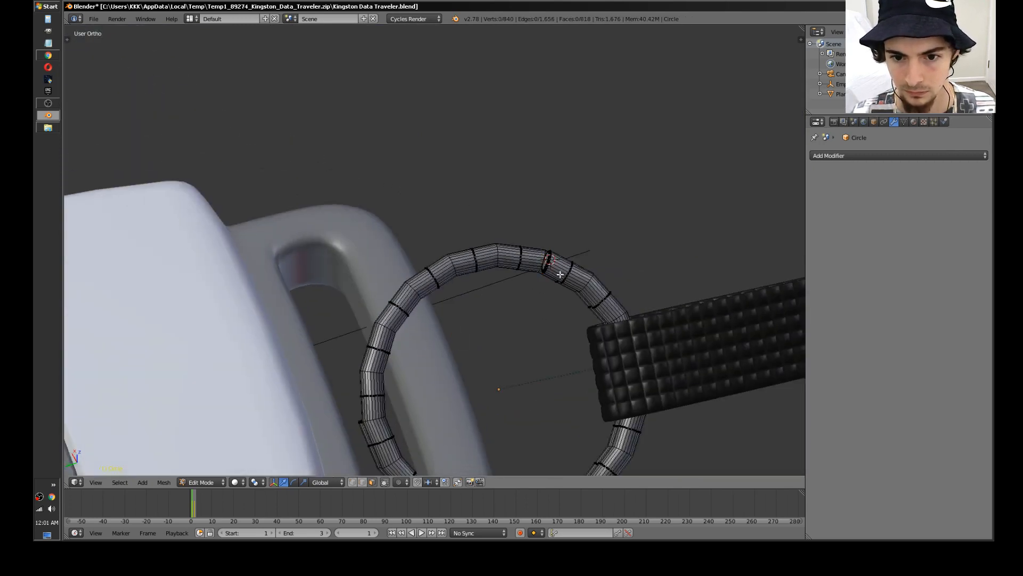
{"action": "key", "text": "a"}
{"action": "scroll", "coordinate": [565, 275], "scroll_direction": "up", "scroll_amount": 4}
{"action": "key", "text": "a"}
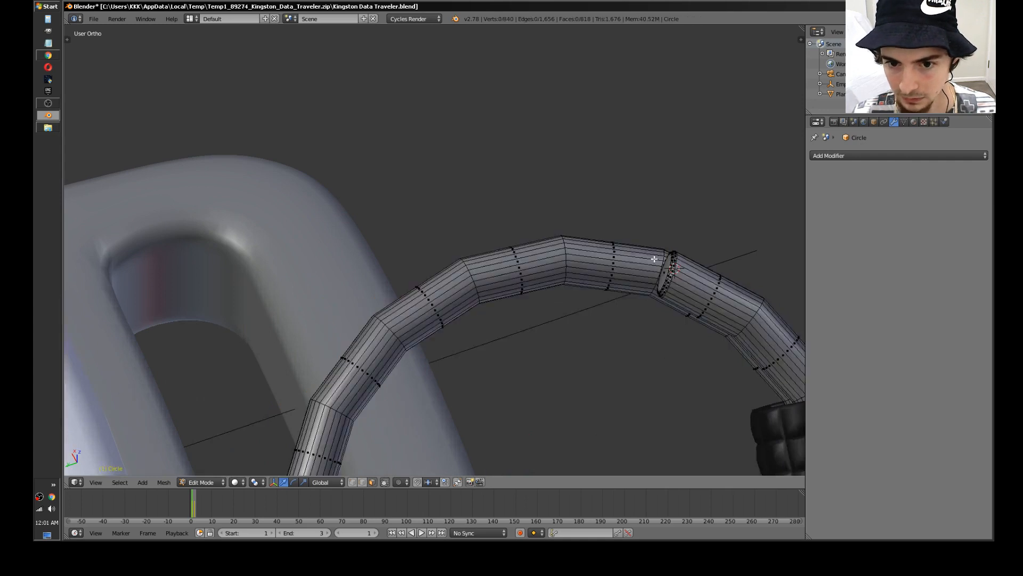
{"action": "scroll", "coordinate": [601, 239], "scroll_direction": "down", "scroll_amount": 2}
{"action": "key", "text": "Tab"}
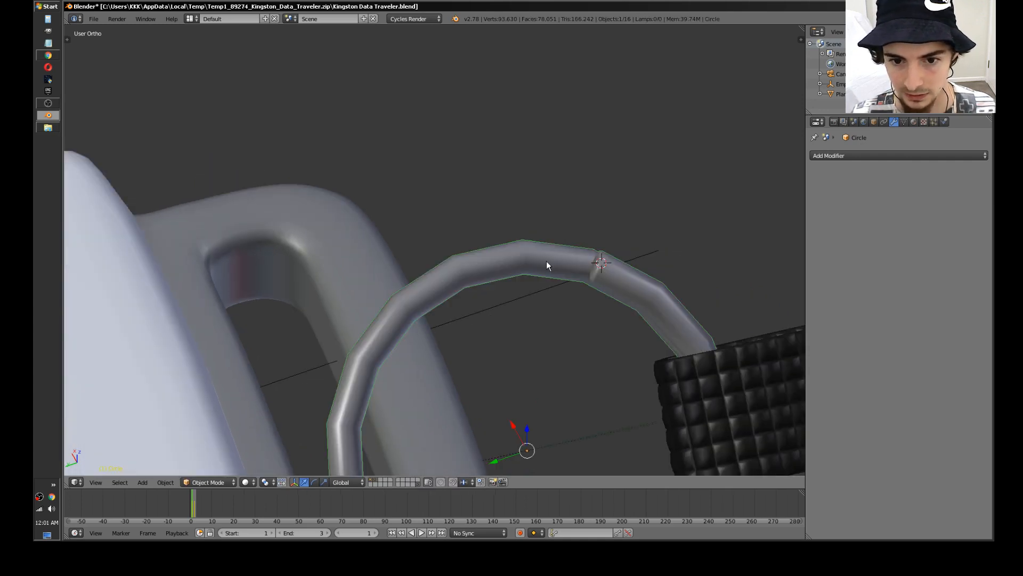
Step: Try a Decimate modifier on the key ring in Collapse mode, testing ratios of 0.4 and 0.2
{"action": "left_click", "coordinate": [843, 155]}
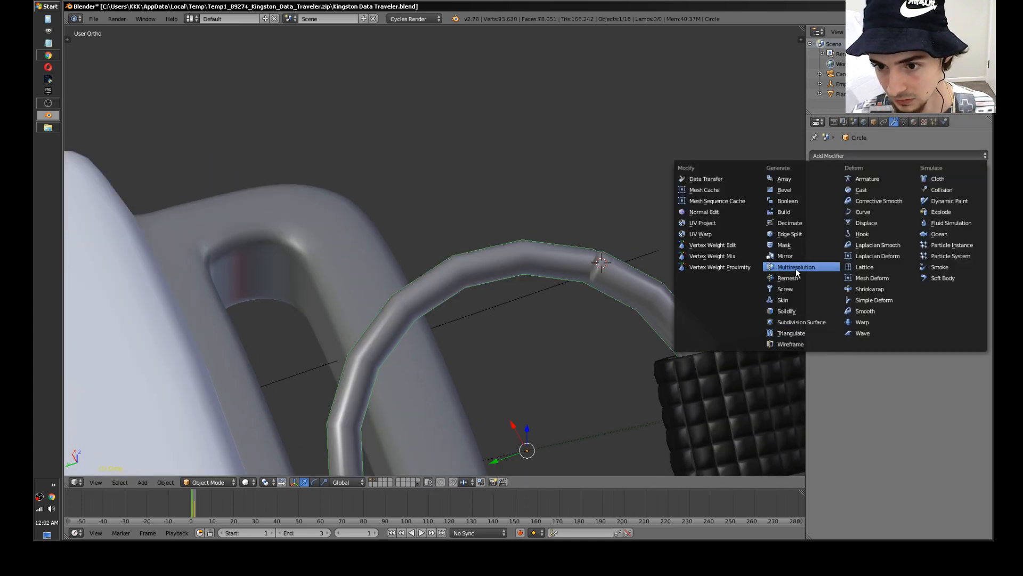
{"action": "left_click", "coordinate": [794, 223]}
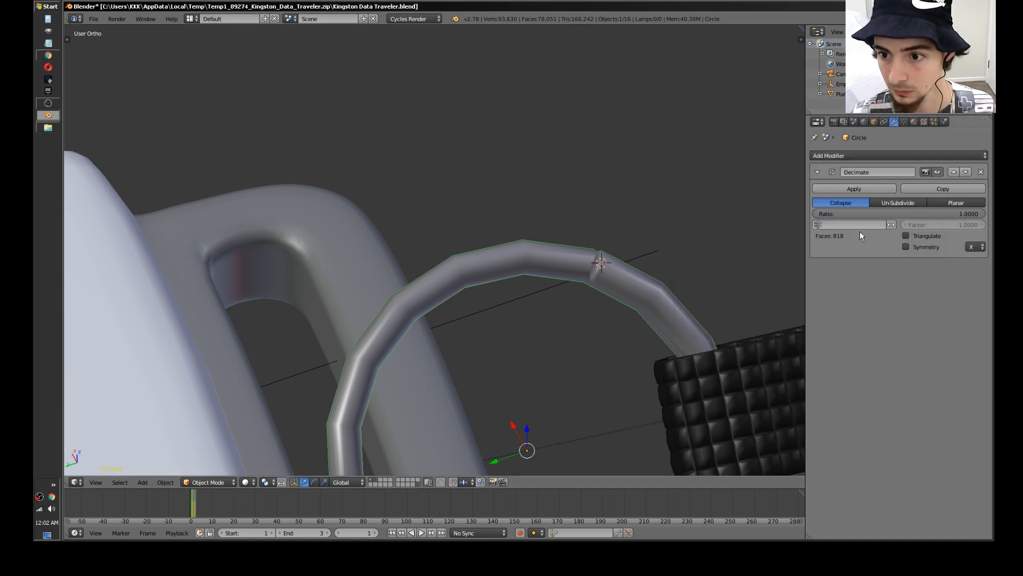
{"action": "key", "text": "BackSpace"}
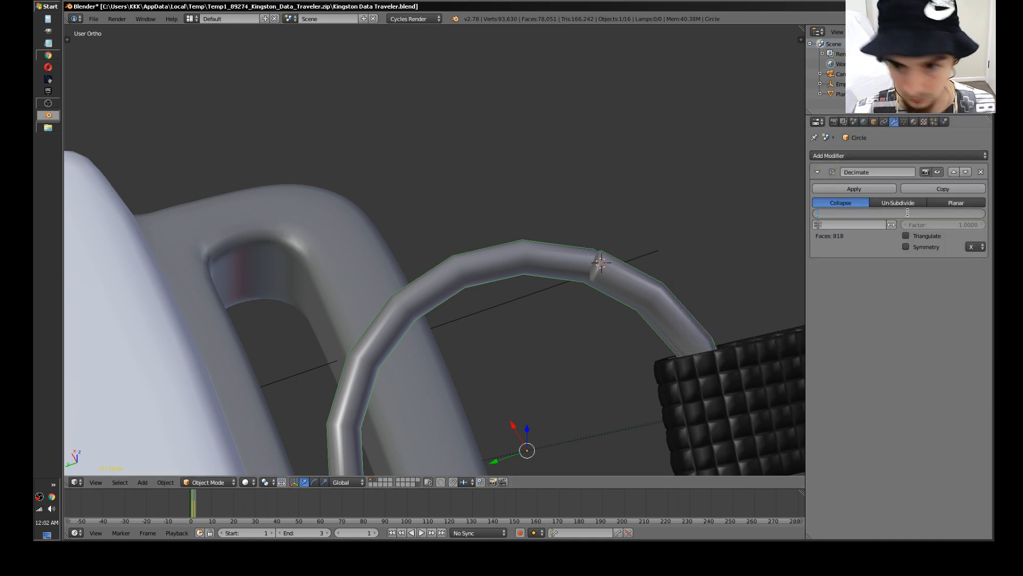
{"action": "key", "text": "Return"}
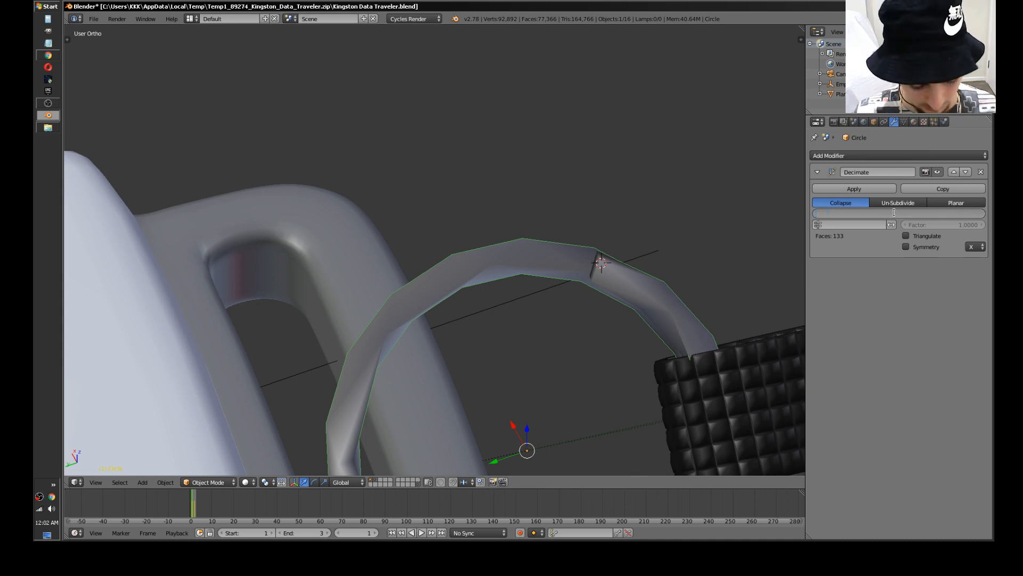
{"action": "key", "text": "Return"}
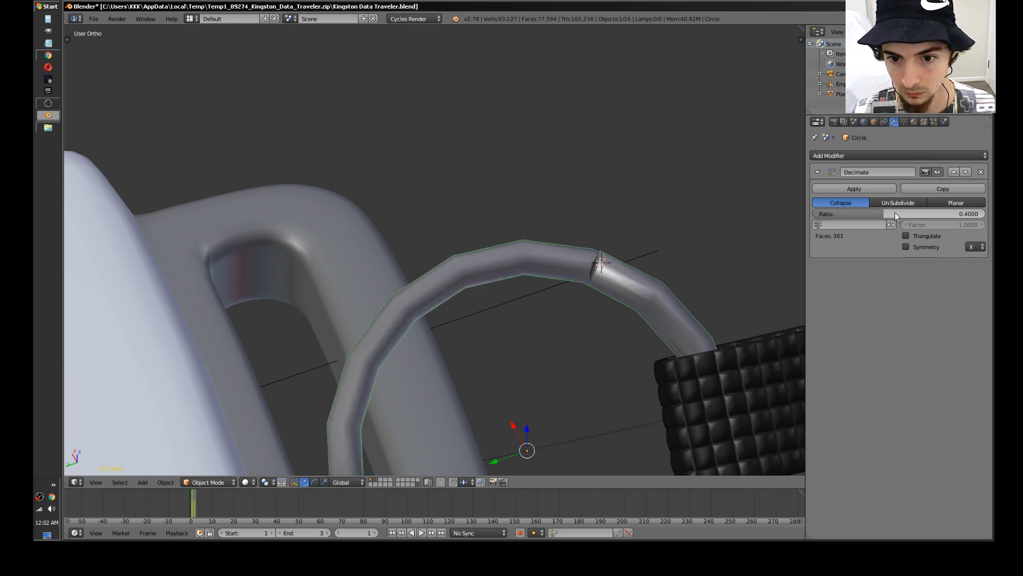
{"action": "left_click", "coordinate": [895, 212]}
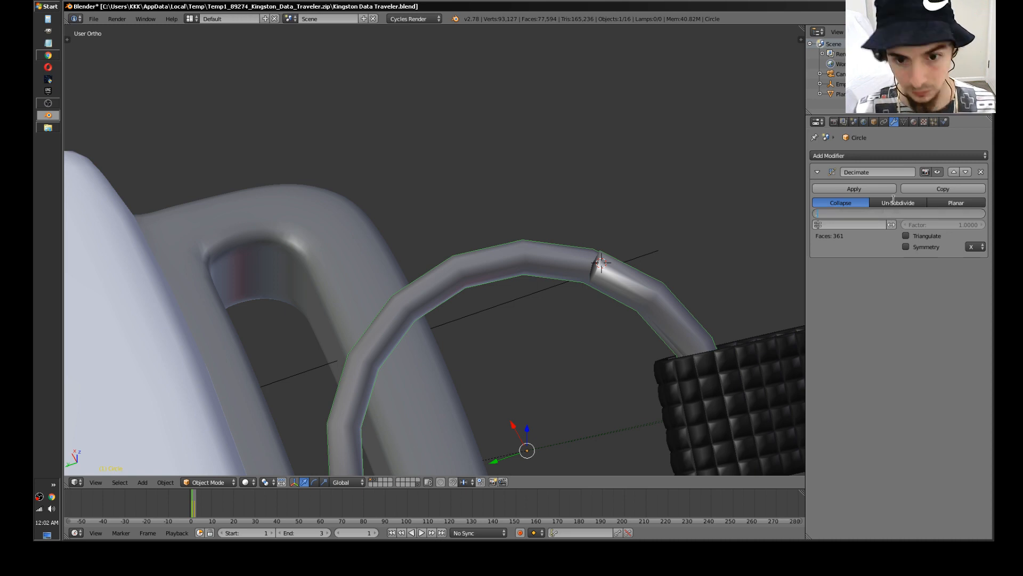
{"action": "type", "text": ".2"}
{"action": "key", "text": "Return"}
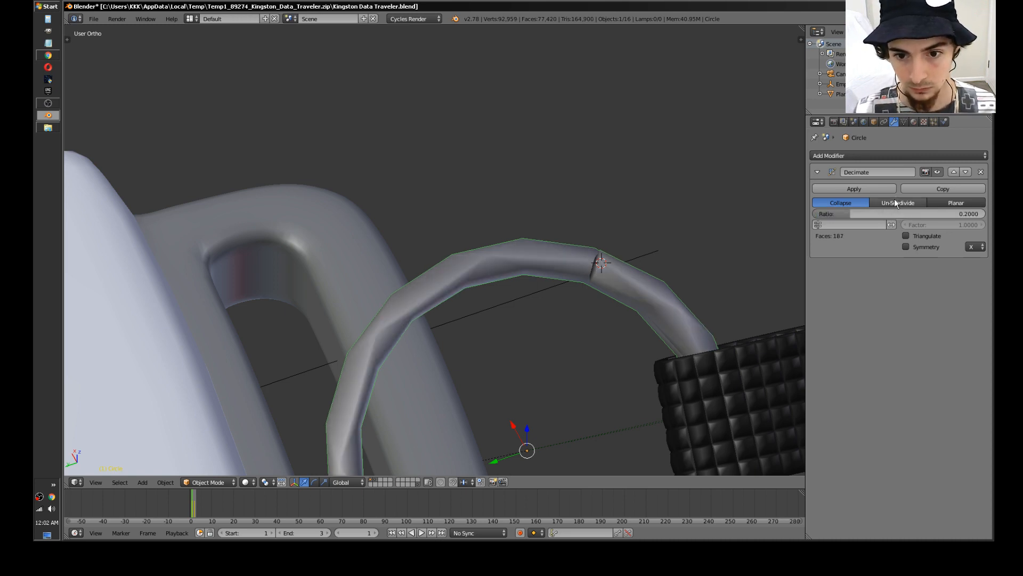
Step: Apply the key ring's Decimate modifier and inspect the reduced mesh in Edit Mode
{"action": "scroll", "coordinate": [465, 245], "scroll_direction": "down", "scroll_amount": 15}
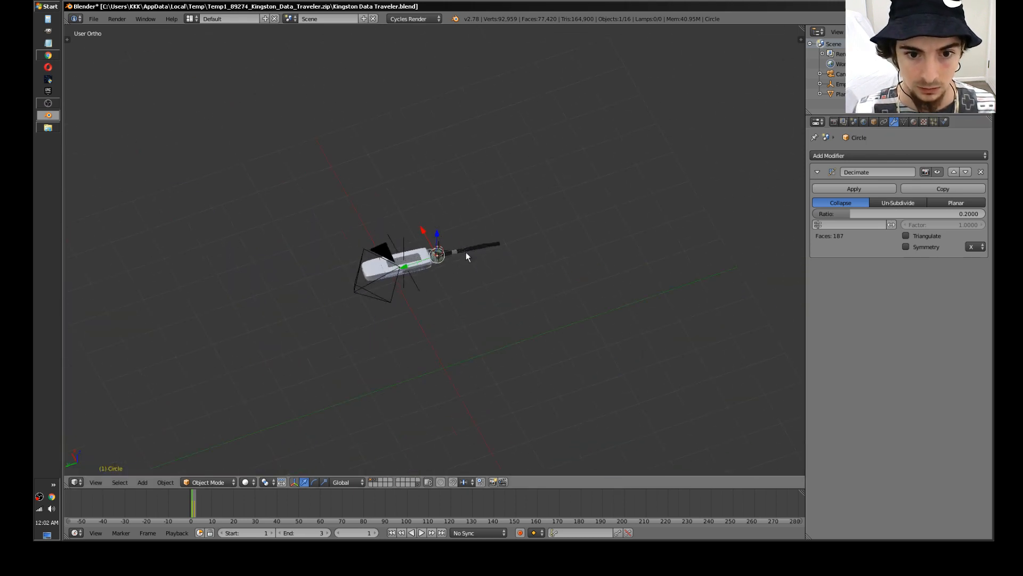
{"action": "middle_click_drag", "start_coordinate": [459, 257], "coordinate": [449, 292]}
{"action": "scroll", "coordinate": [421, 262], "scroll_direction": "up", "scroll_amount": 8}
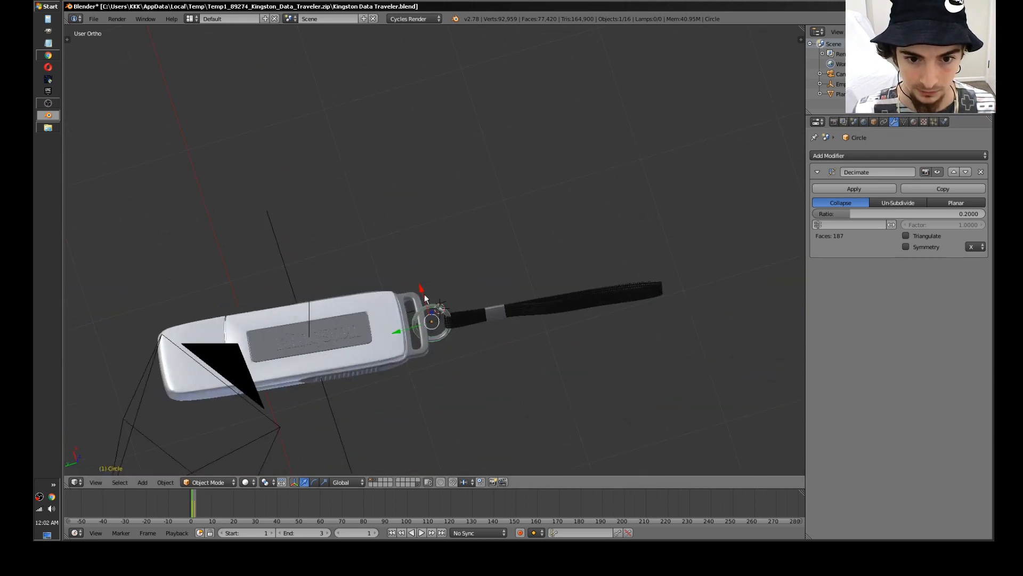
{"action": "scroll", "coordinate": [431, 324], "scroll_direction": "down", "scroll_amount": 4}
{"action": "scroll", "coordinate": [425, 326], "scroll_direction": "up", "scroll_amount": 8}
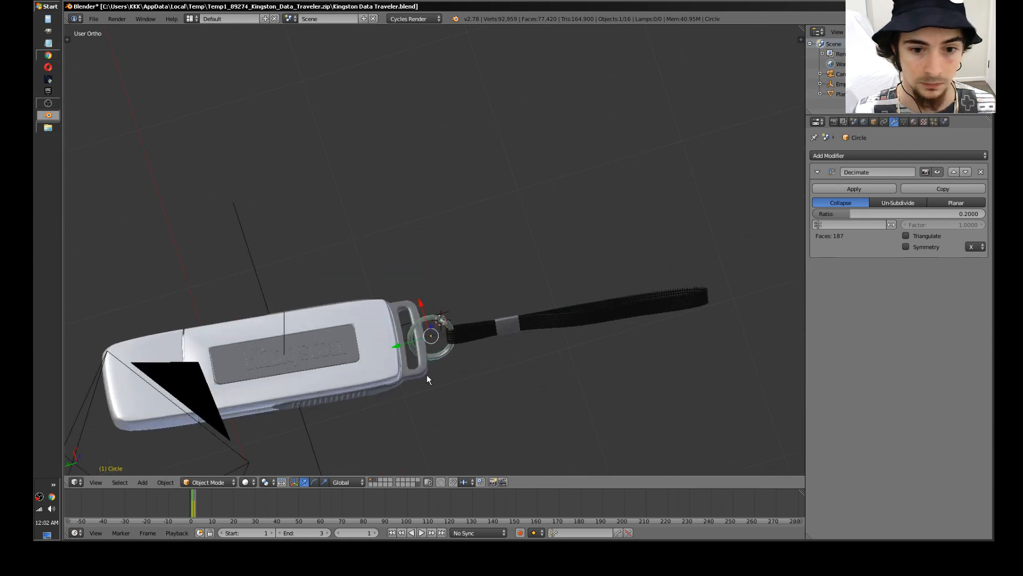
{"action": "scroll", "coordinate": [466, 203], "scroll_direction": "up", "scroll_amount": 3}
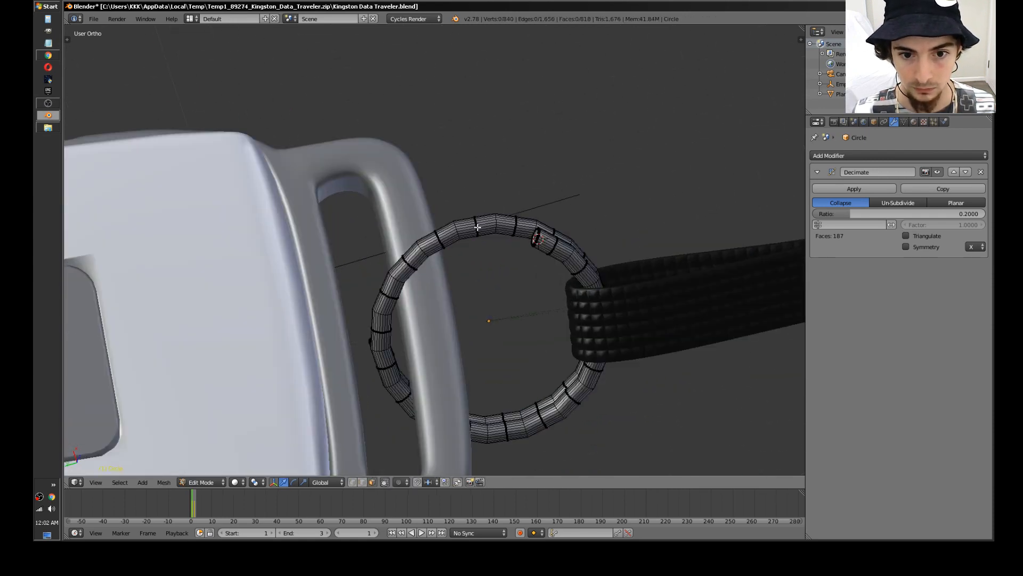
{"action": "left_click", "coordinate": [841, 189]}
{"action": "scroll", "coordinate": [433, 205], "scroll_direction": "up", "scroll_amount": 1}
{"action": "key", "text": "Tab"}
{"action": "scroll", "coordinate": [433, 207], "scroll_direction": "up", "scroll_amount": 1}
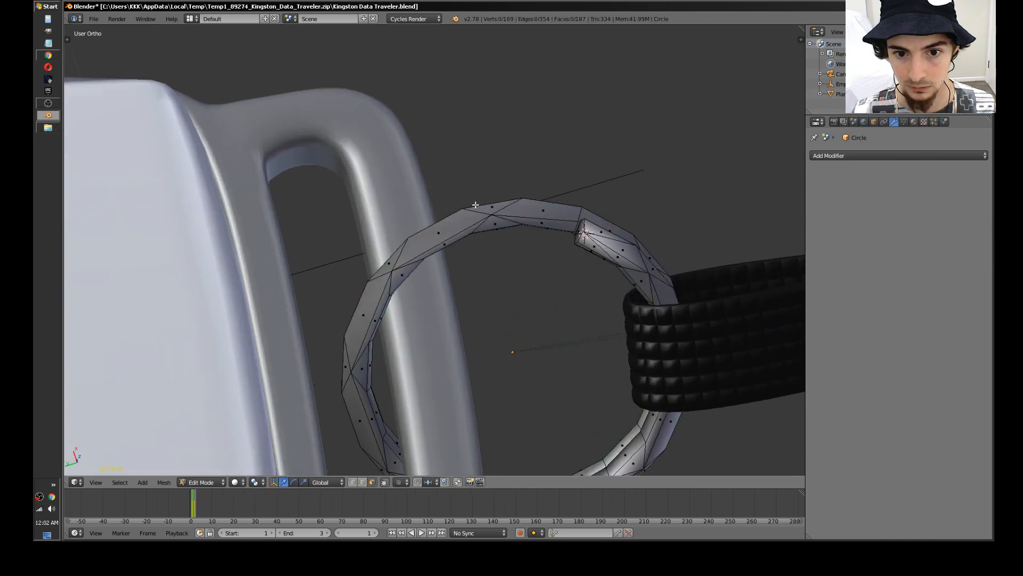
{"action": "middle_click_drag", "start_coordinate": [475, 205], "coordinate": [375, 194]}
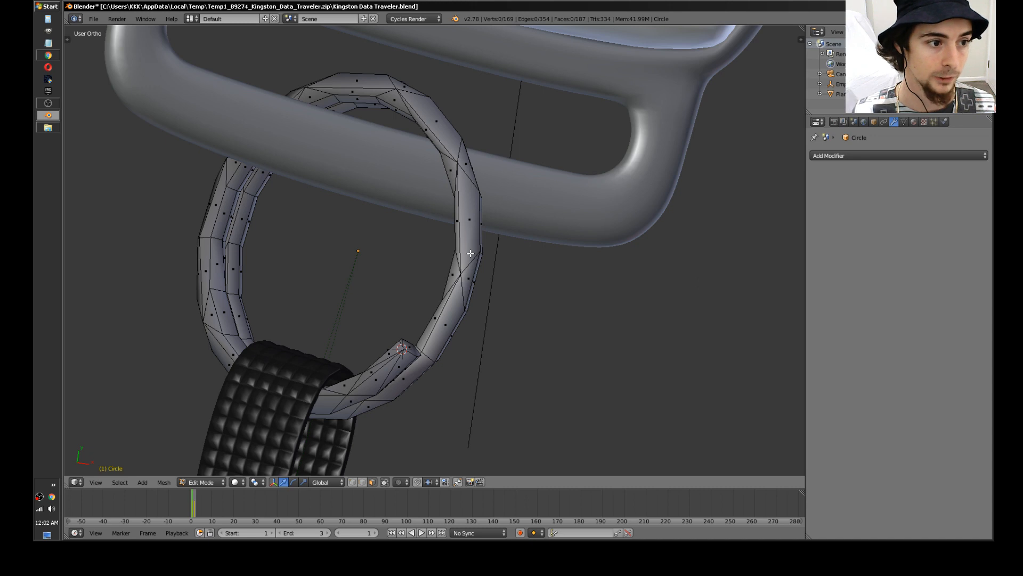
Step: Undo the applied decimation of the key ring and return to Object Mode
{"action": "key", "text": "a"}
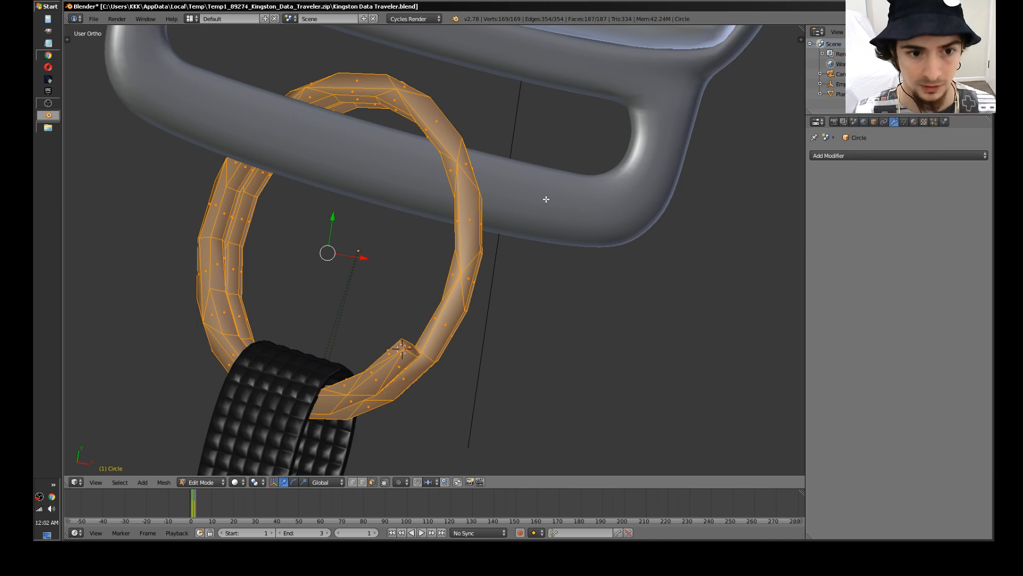
{"action": "key", "text": "ctrl+z"}
{"action": "key", "text": "Tab"}
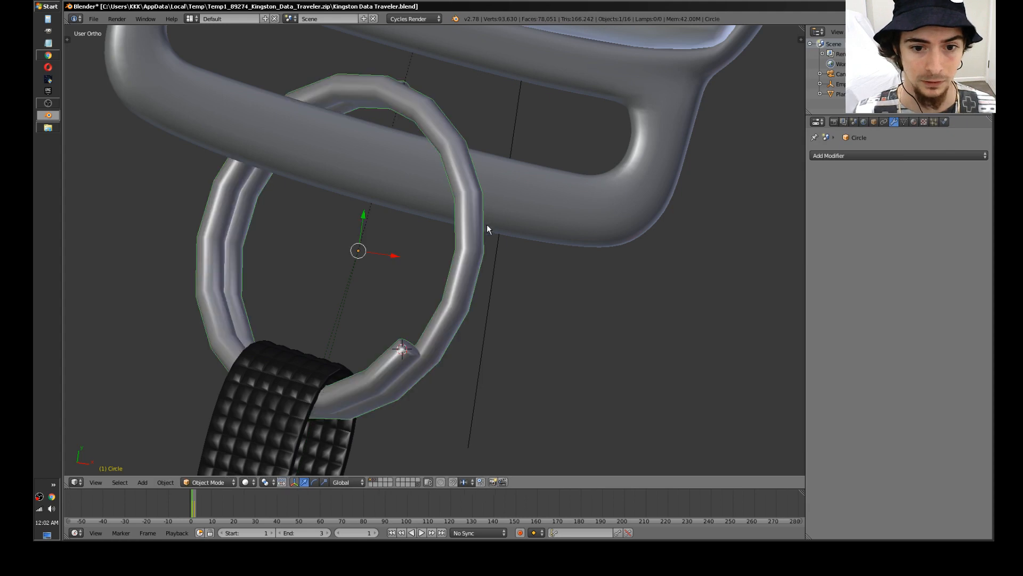
Step: Add a Decimate modifier to the key ring and test Collapse ratios of 0.05 and 0.1
{"action": "left_click", "coordinate": [846, 155]}
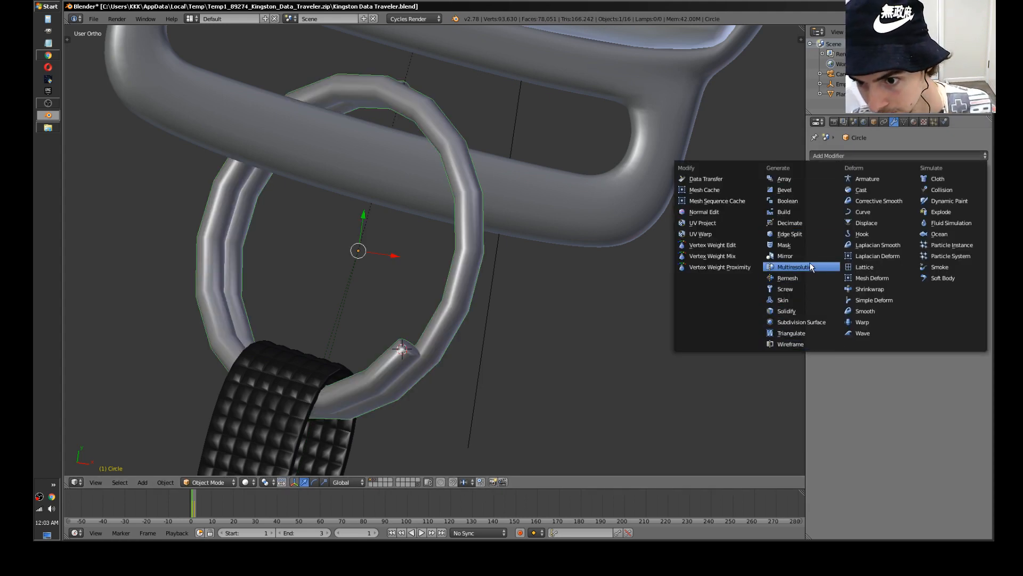
{"action": "left_click", "coordinate": [810, 221]}
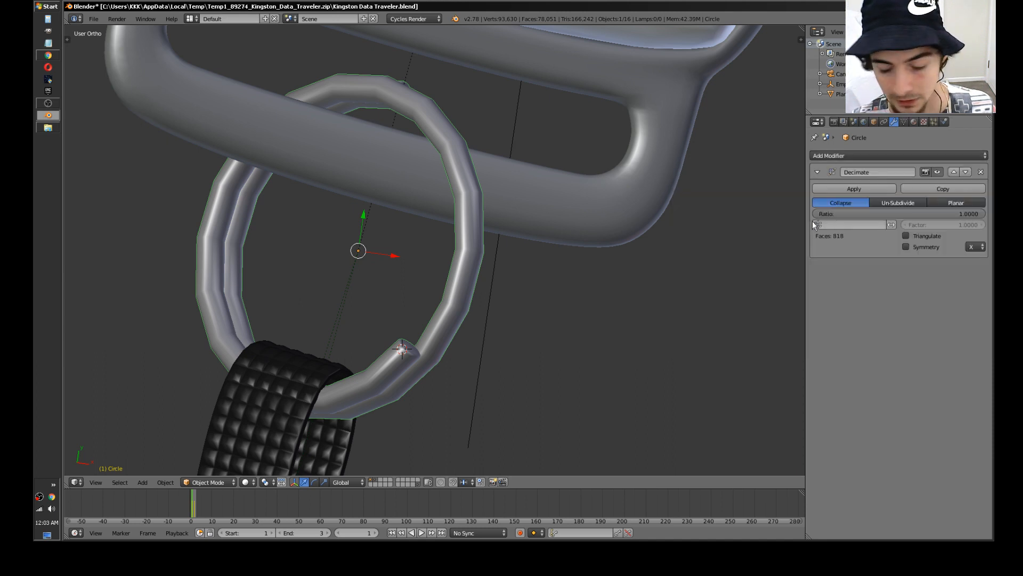
{"action": "left_click", "coordinate": [911, 213]}
{"action": "key", "text": "BackSpace"}
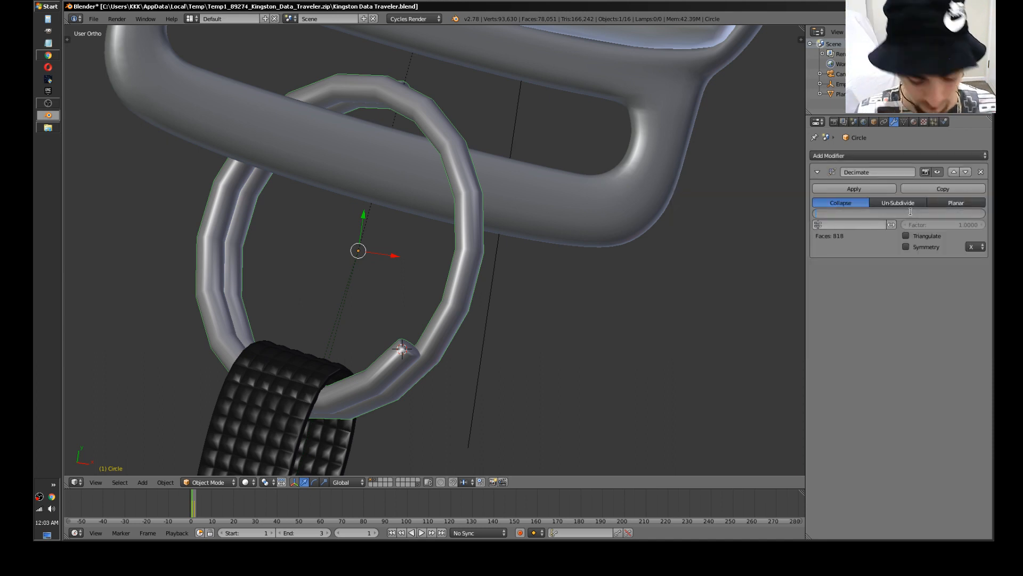
{"action": "type", "text": ".05"}
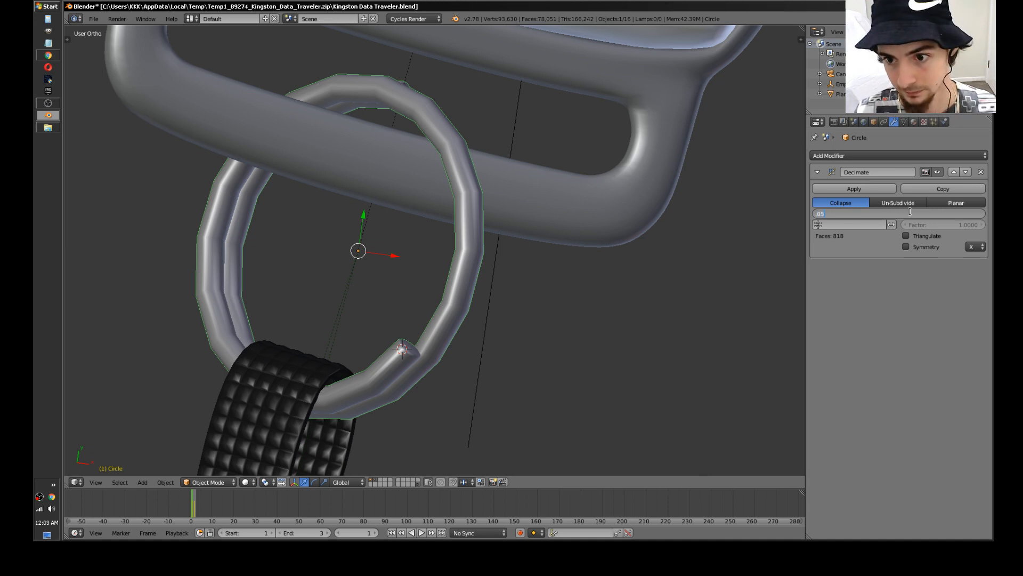
{"action": "key", "text": "Return"}
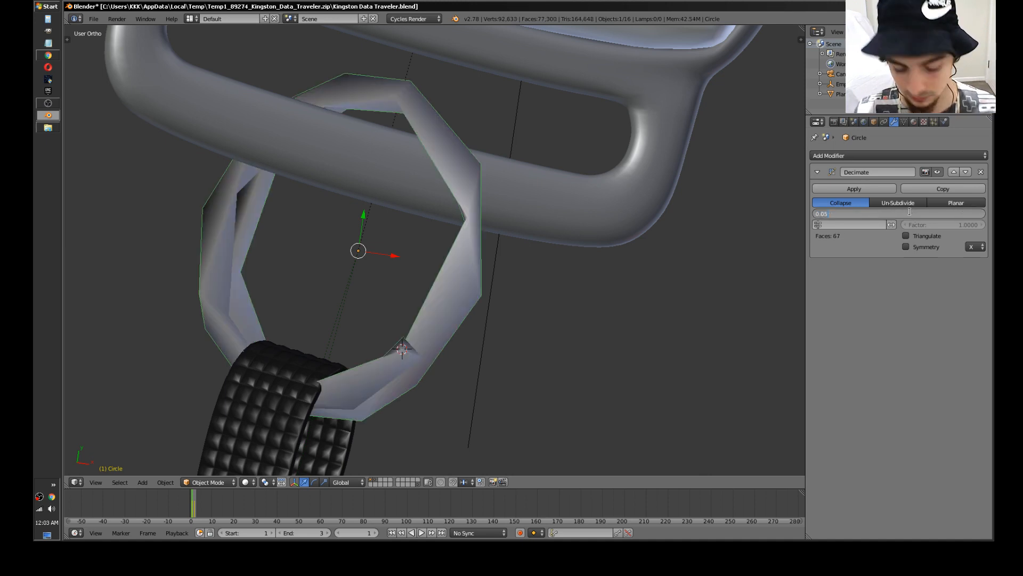
{"action": "left_click", "coordinate": [909, 213]}
{"action": "key", "text": "BackSpace"}
{"action": "type", "text": ".1"}
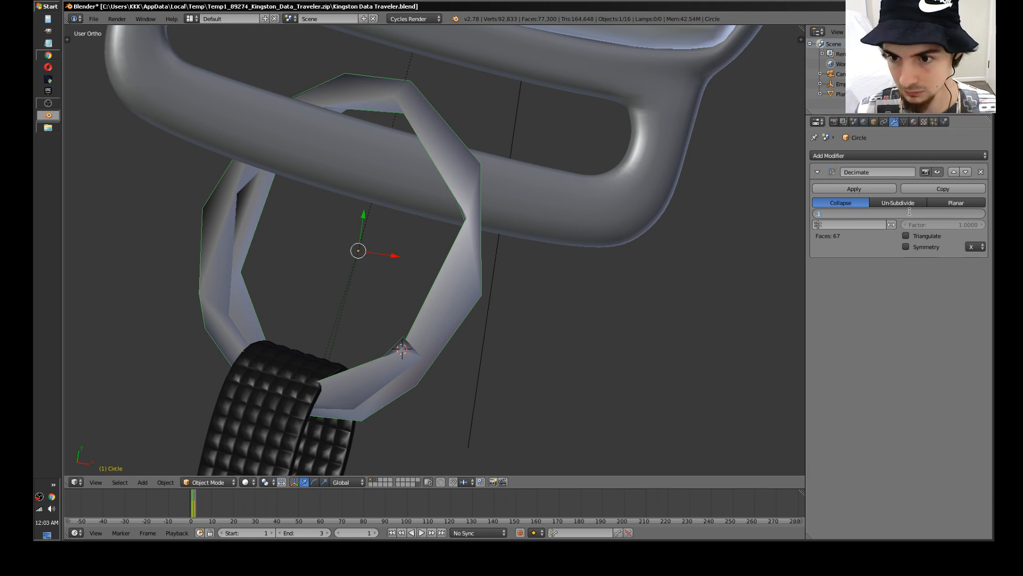
{"action": "key", "text": "Return"}
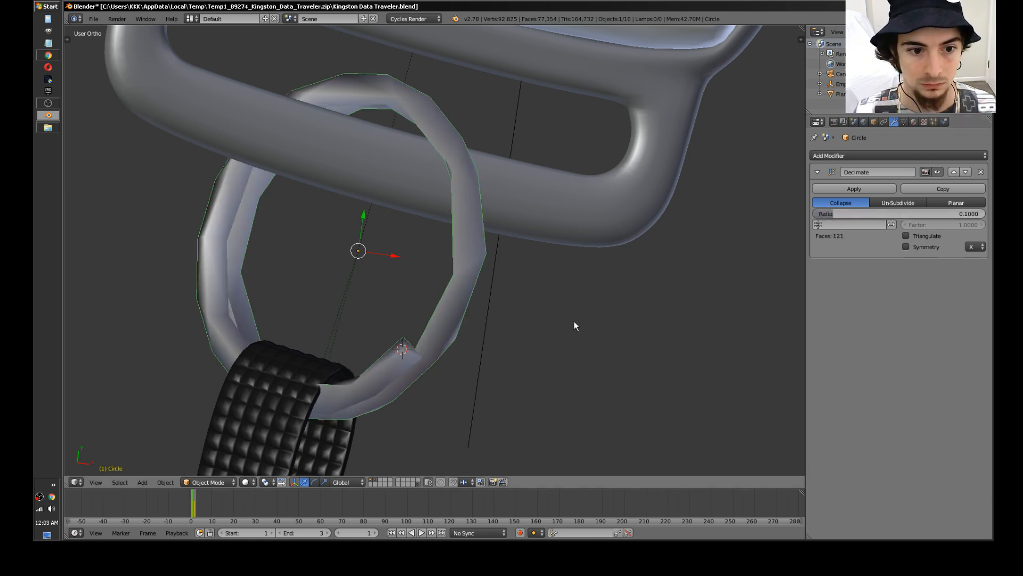
Step: Enable Triangulate on the key ring's Decimate modifier and try a Collapse ratio of 0.15
{"action": "middle_click_drag", "start_coordinate": [466, 302], "coordinate": [492, 270]}
{"action": "left_click", "coordinate": [906, 235]}
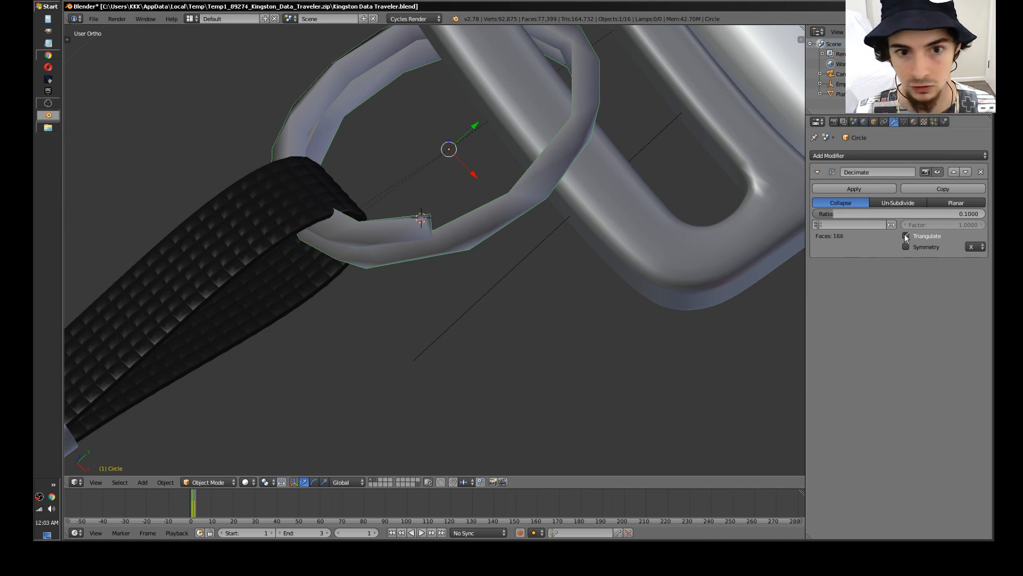
{"action": "middle_click_drag", "start_coordinate": [529, 166], "coordinate": [475, 324]}
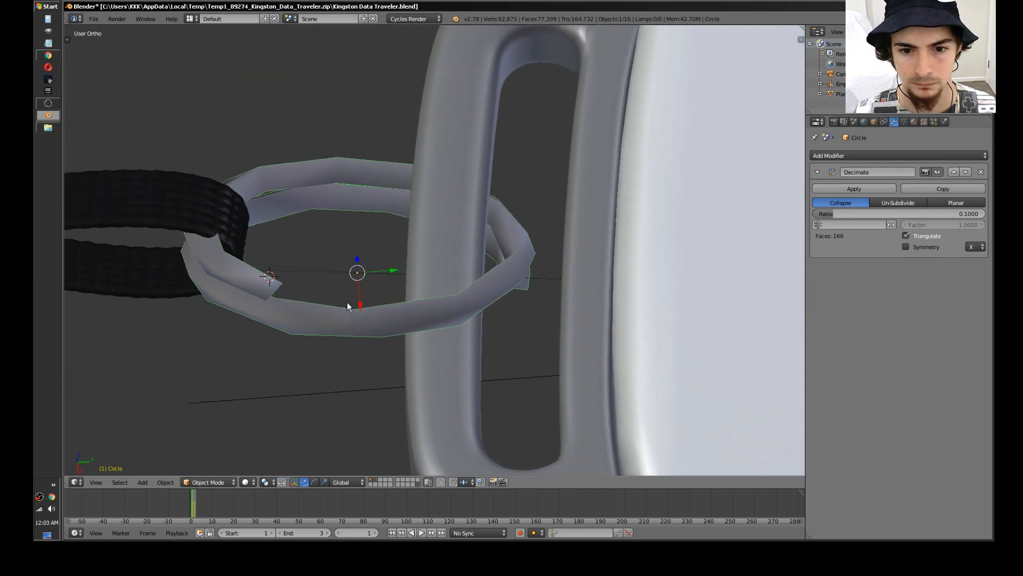
{"action": "left_click", "coordinate": [918, 214]}
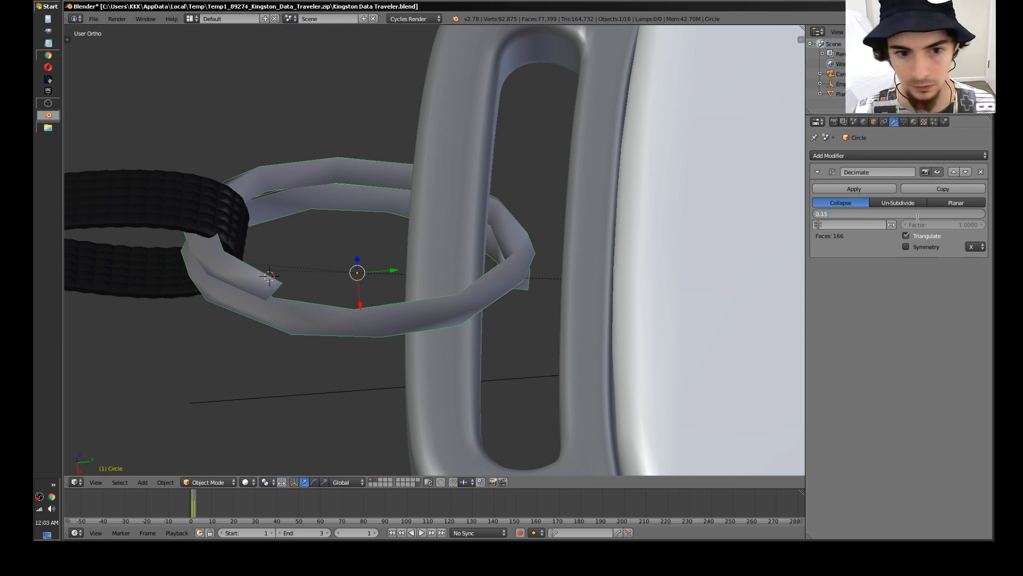
{"action": "key", "text": "Return"}
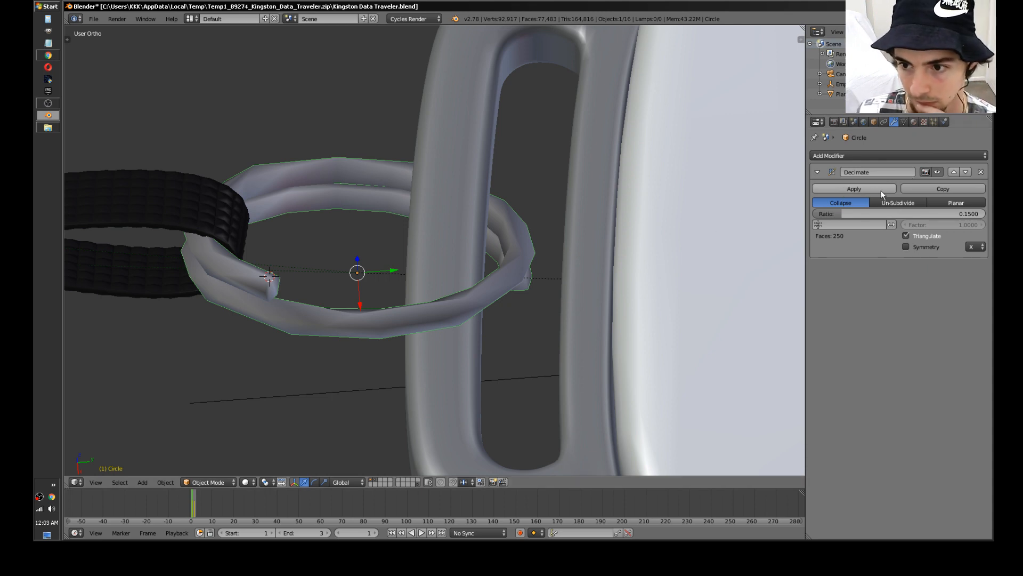
Step: Switch the key ring's Decimate modifier to Un-Subdivide with 2 iterations and apply it
{"action": "left_click", "coordinate": [899, 203]}
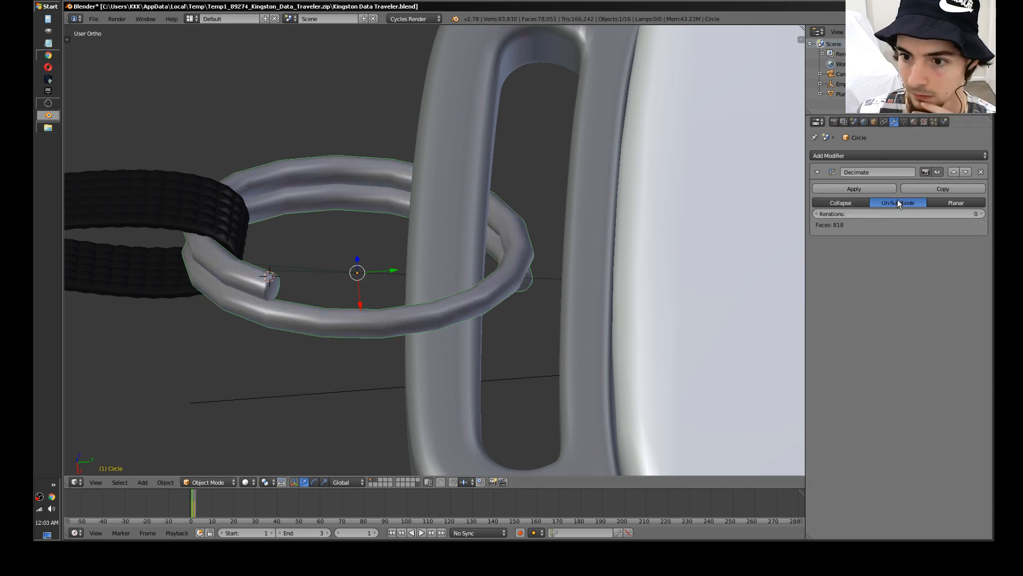
{"action": "left_click", "coordinate": [841, 202]}
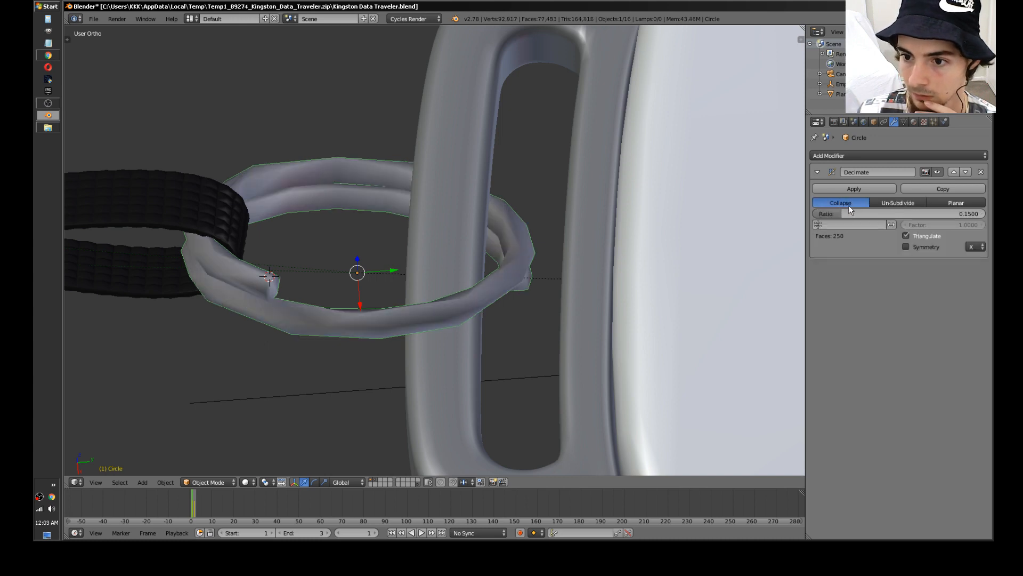
{"action": "left_click_drag", "start_coordinate": [852, 214], "coordinate": [916, 214]}
{"action": "left_click", "coordinate": [895, 202]}
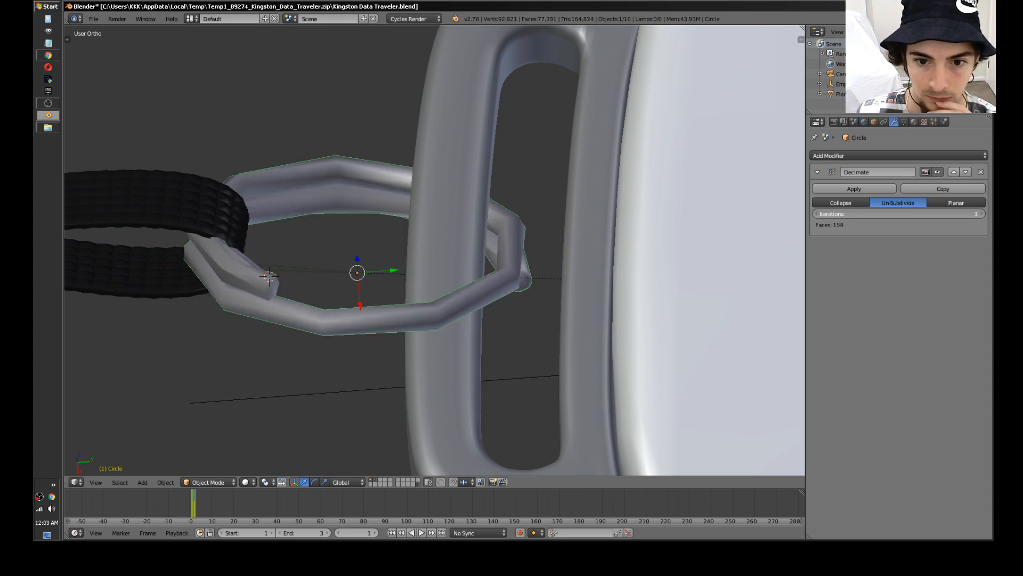
{"action": "mouse_move", "coordinate": [917, 213]}
{"action": "left_mouse_down"}
{"action": "mouse_move", "coordinate": [898, 214]}
{"action": "mouse_move", "coordinate": [909, 214]}
{"action": "left_mouse_up"}
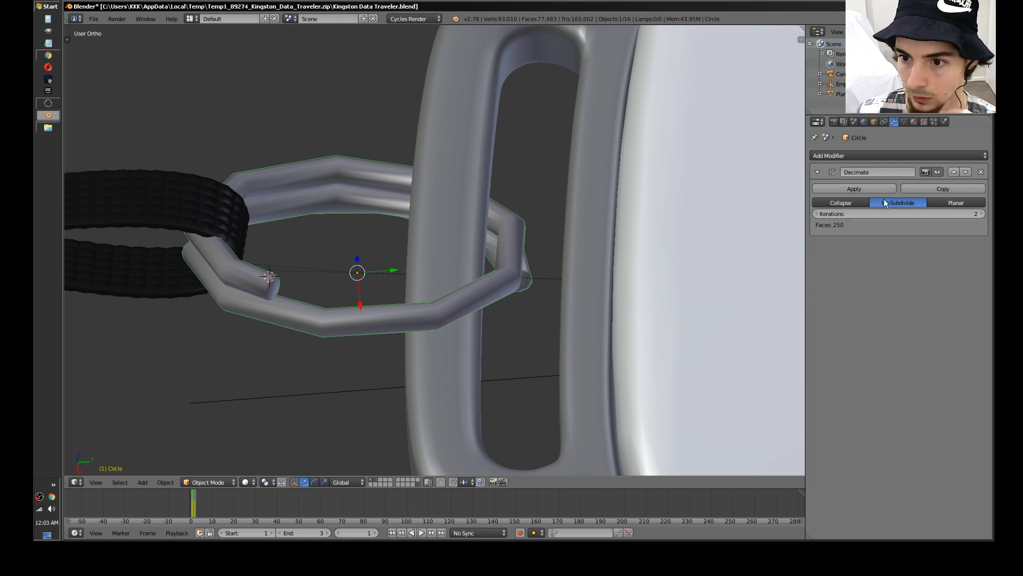
{"action": "left_click", "coordinate": [854, 189]}
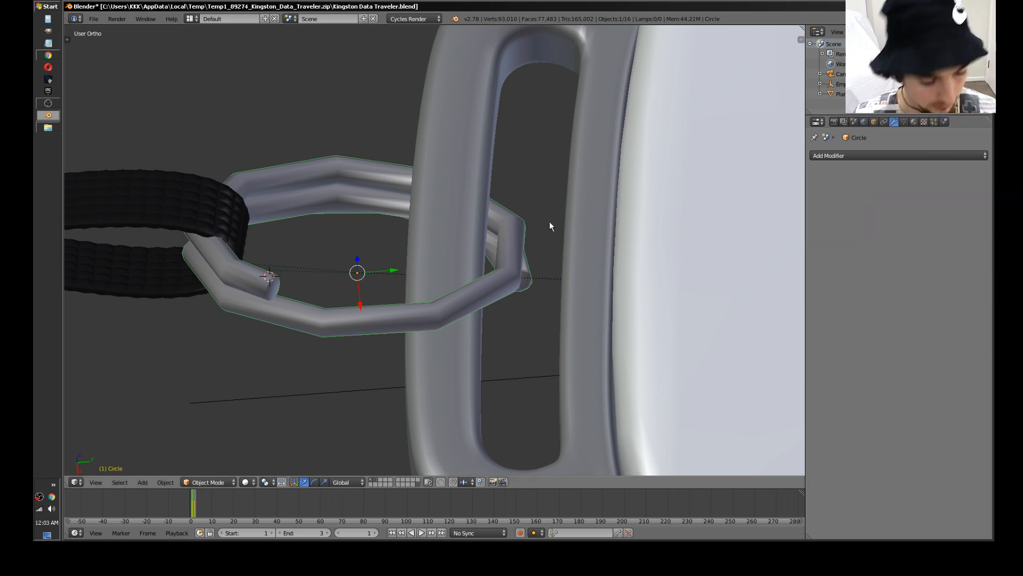
Step: Add another Decimate modifier to the key ring in Collapse mode with Triangulate enabled and a ratio of 0.25
{"action": "key", "text": "Tab"}
{"action": "key", "text": "a"}
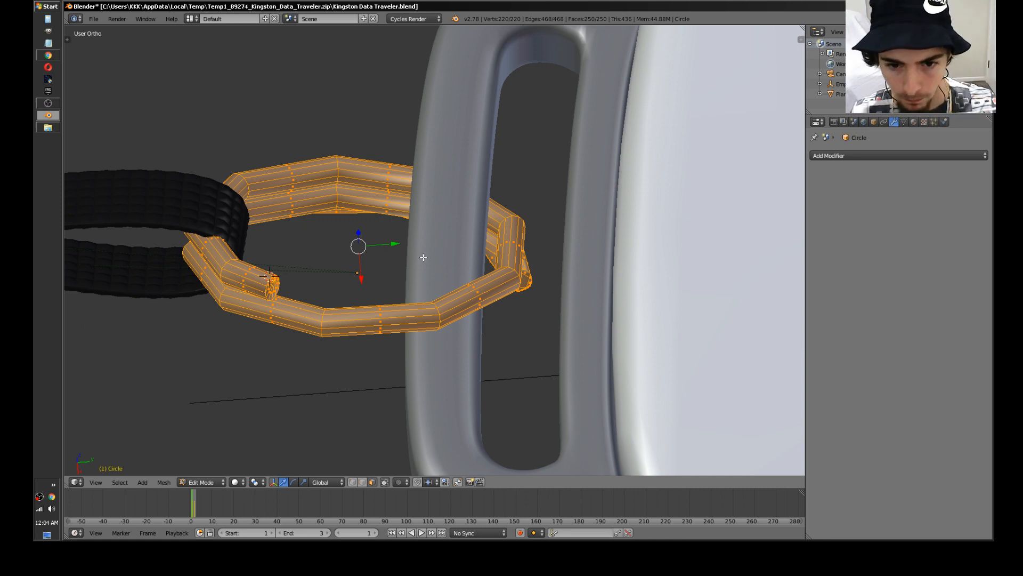
{"action": "mouse_move", "coordinate": [423, 257]}
{"action": "middle_mouse_down"}
{"action": "mouse_move", "coordinate": [400, 256]}
{"action": "mouse_move", "coordinate": [423, 258]}
{"action": "middle_mouse_up"}
{"action": "left_click", "coordinate": [846, 155]}
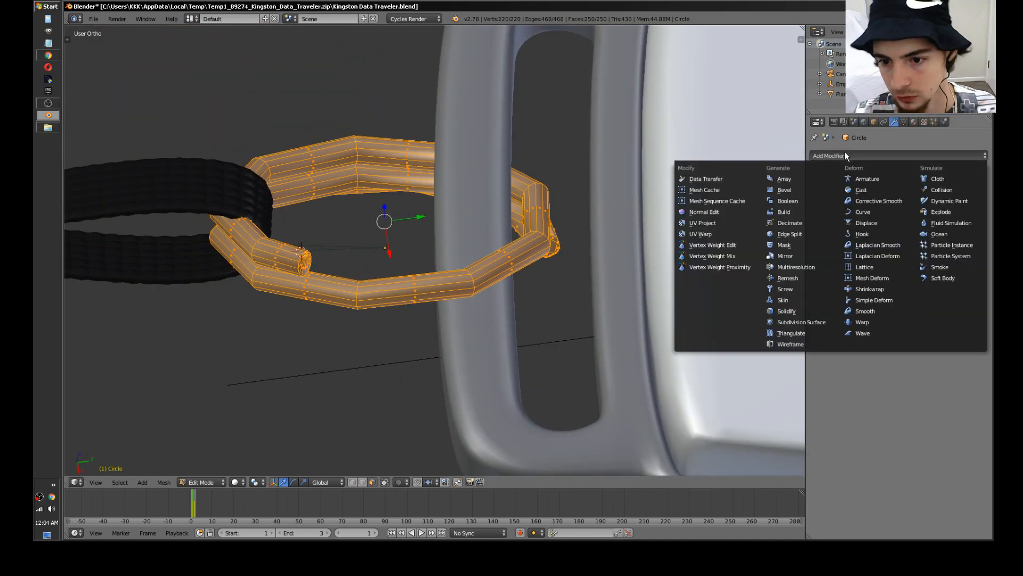
{"action": "left_click", "coordinate": [790, 223]}
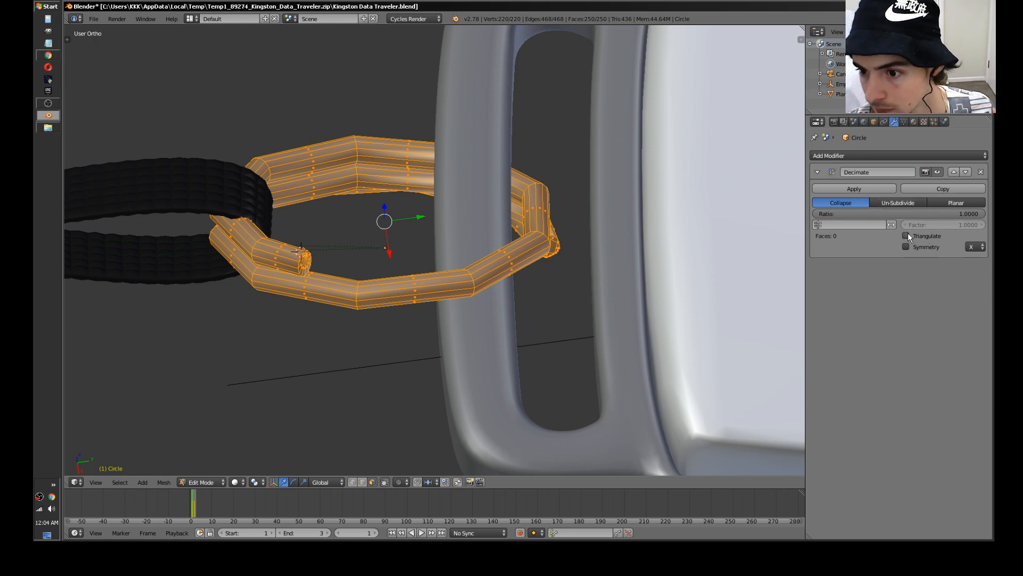
{"action": "left_click", "coordinate": [946, 213]}
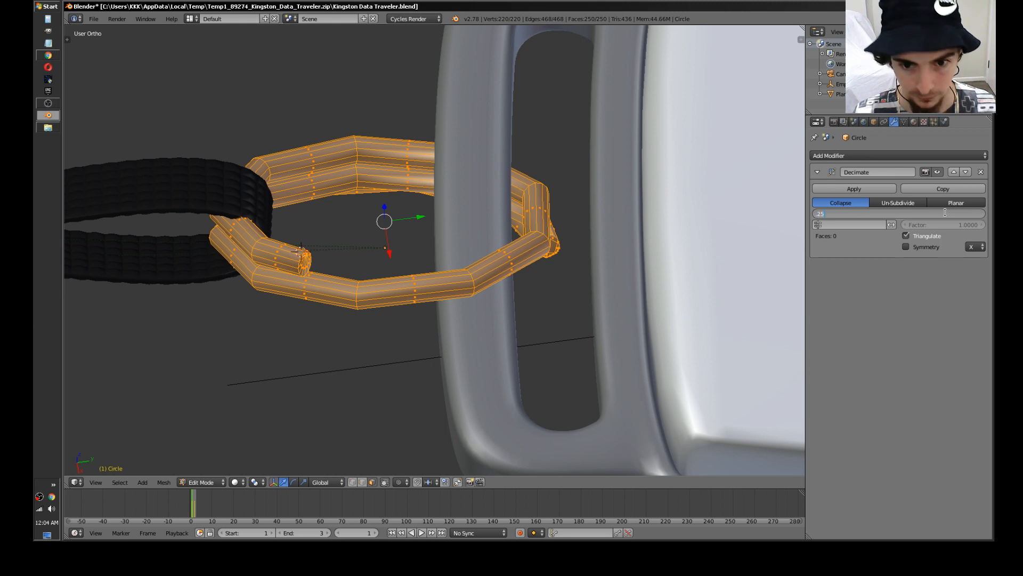
{"action": "key", "text": "Return"}
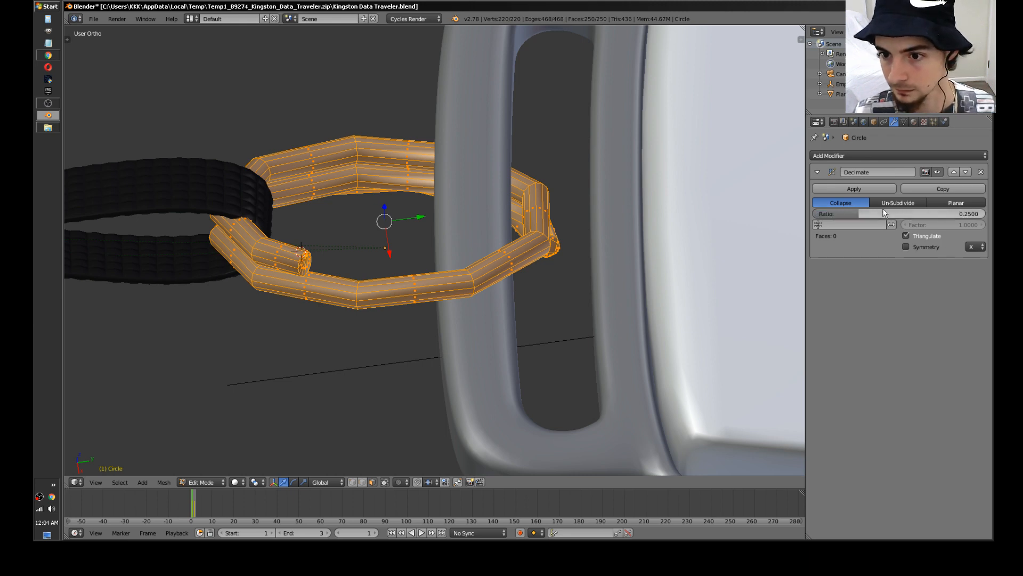
{"action": "key", "text": "Tab"}
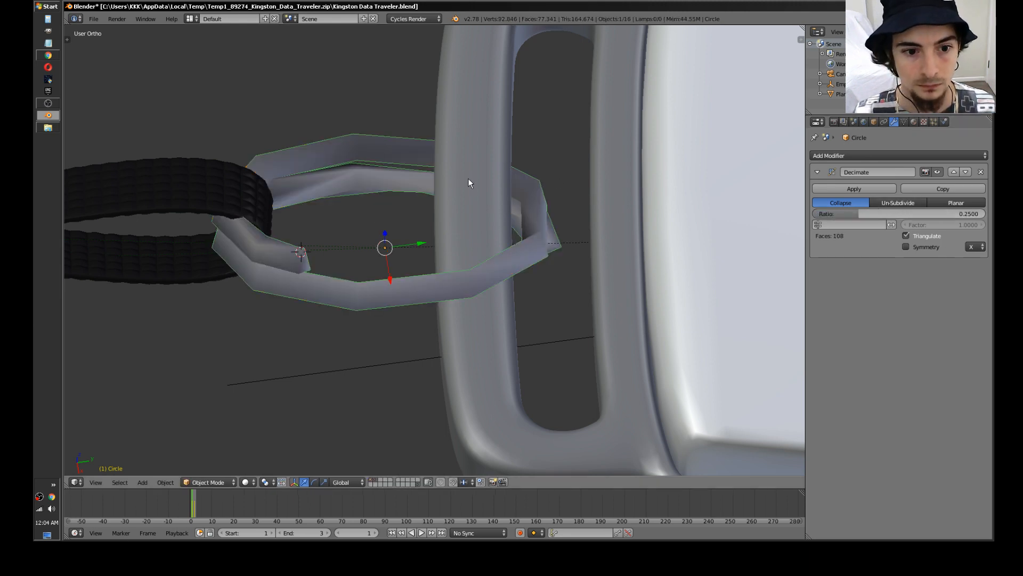
Step: Apply the key ring's Decimate modifier and inspect the reduced mesh in Edit Mode with everything selected
{"action": "middle_click_drag", "start_coordinate": [468, 180], "coordinate": [399, 246]}
{"action": "key", "text": "KP_Decimal"}
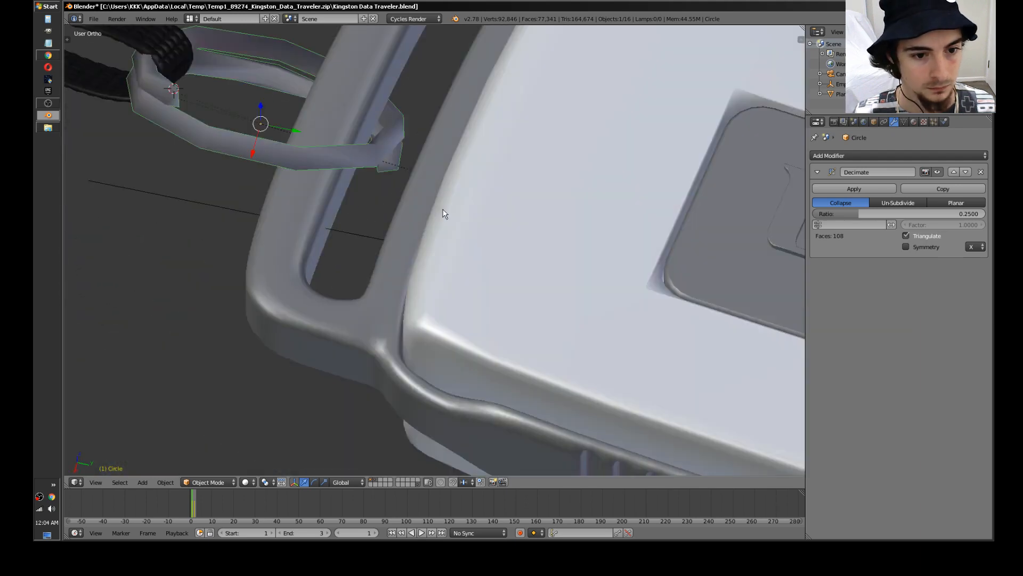
{"action": "left_click", "coordinate": [832, 187]}
{"action": "key", "text": "Tab"}
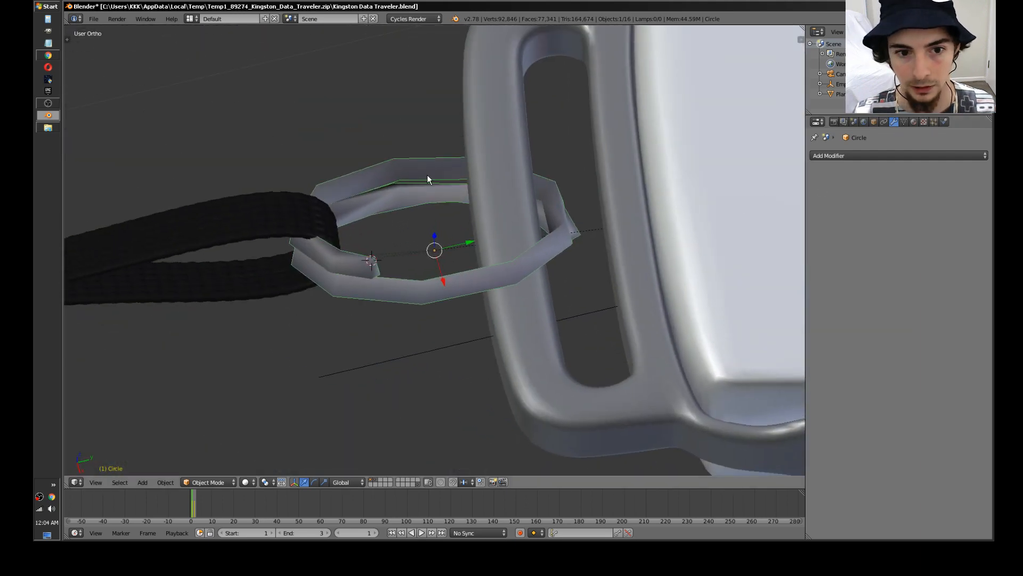
{"action": "key", "text": "a"}
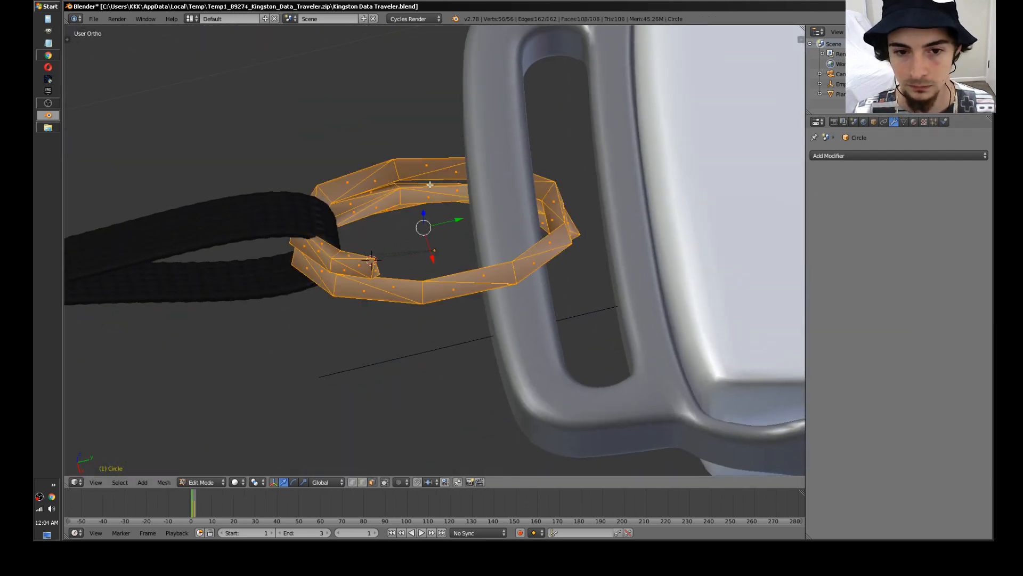
{"action": "middle_click_drag", "start_coordinate": [430, 184], "coordinate": [232, 281]}
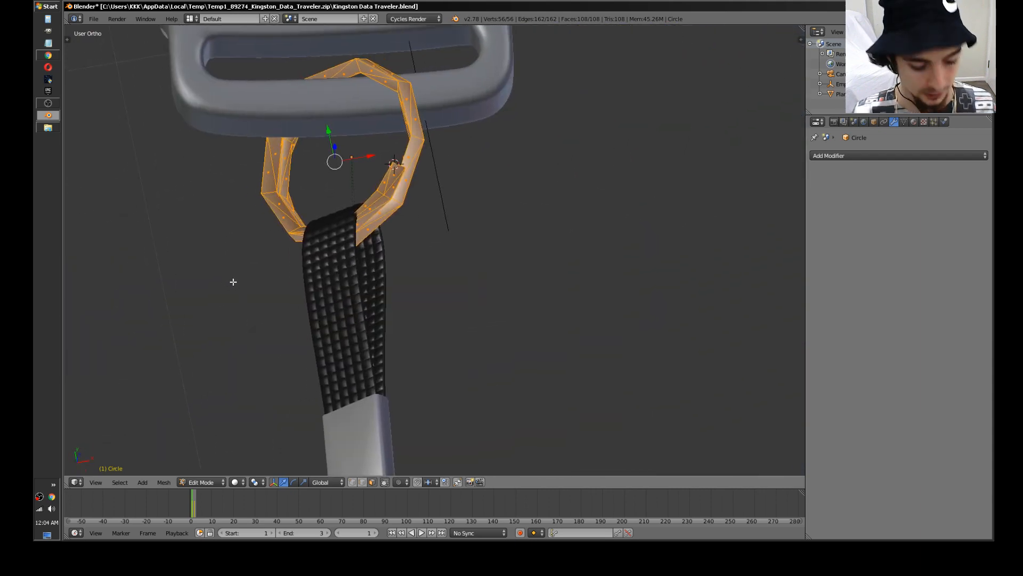
Step: Remove doubles from the key ring's mesh, recalculate its normals, and return to Object Mode
{"action": "key", "text": "t"}
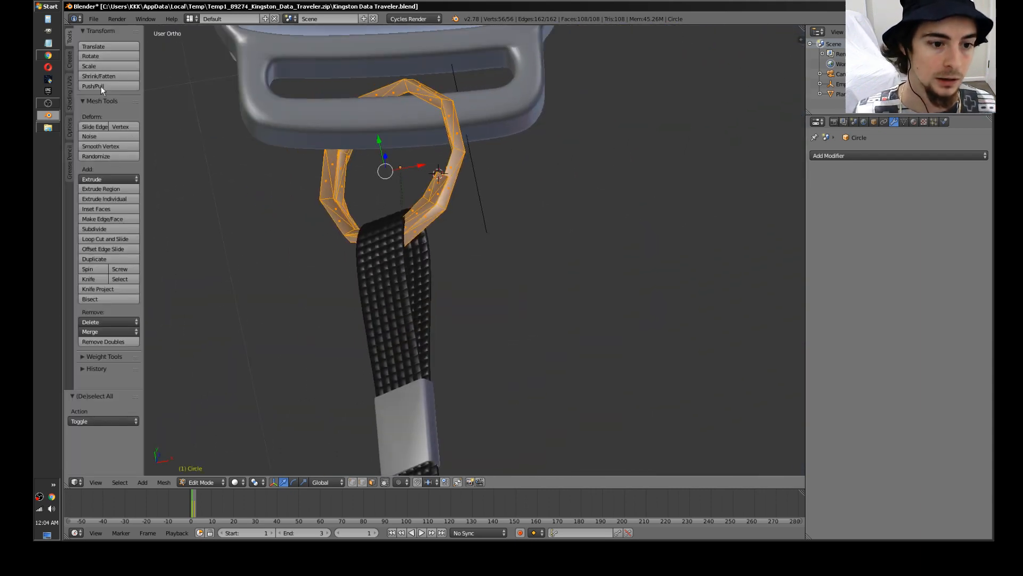
{"action": "left_click", "coordinate": [125, 342]}
{"action": "left_click", "coordinate": [69, 92]}
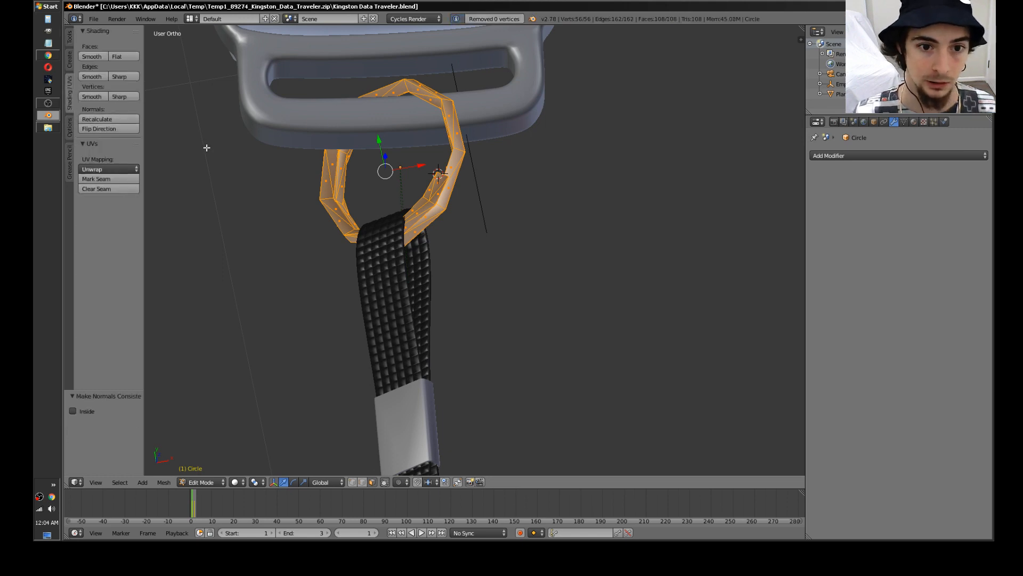
{"action": "key", "text": "Tab"}
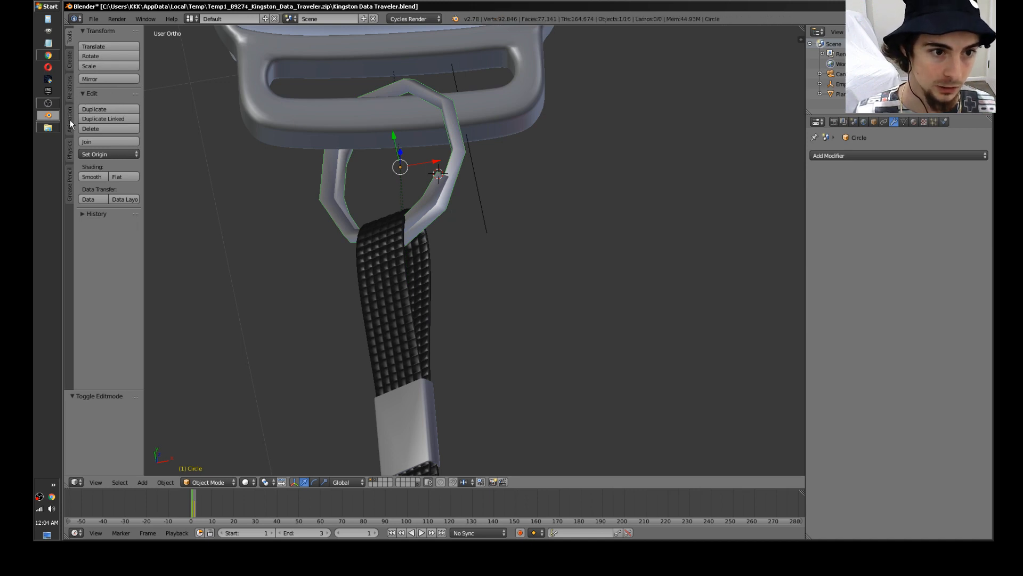
{"action": "left_click", "coordinate": [70, 84]}
{"action": "left_click", "coordinate": [71, 44]}
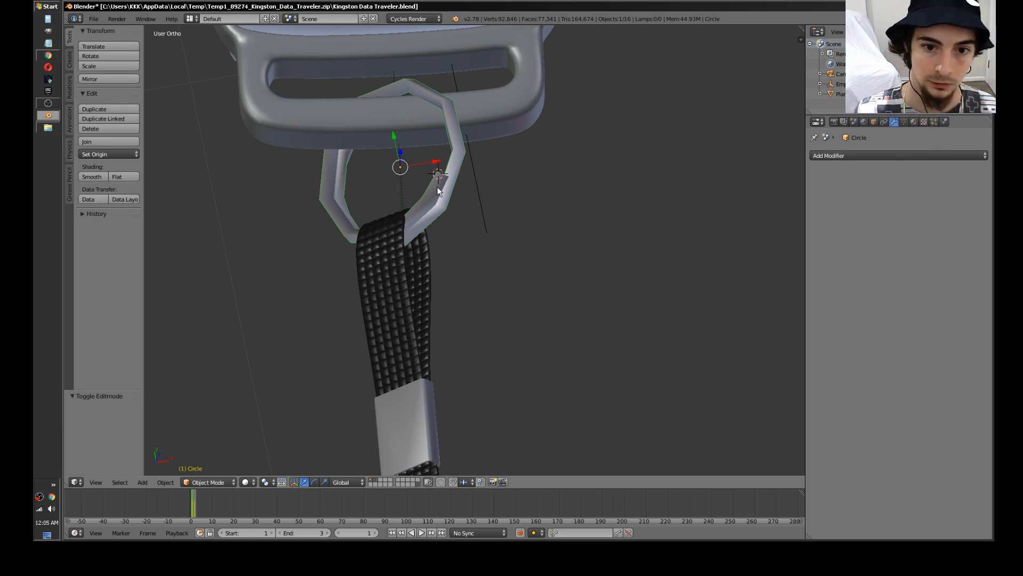
{"action": "key", "text": "Tab"}
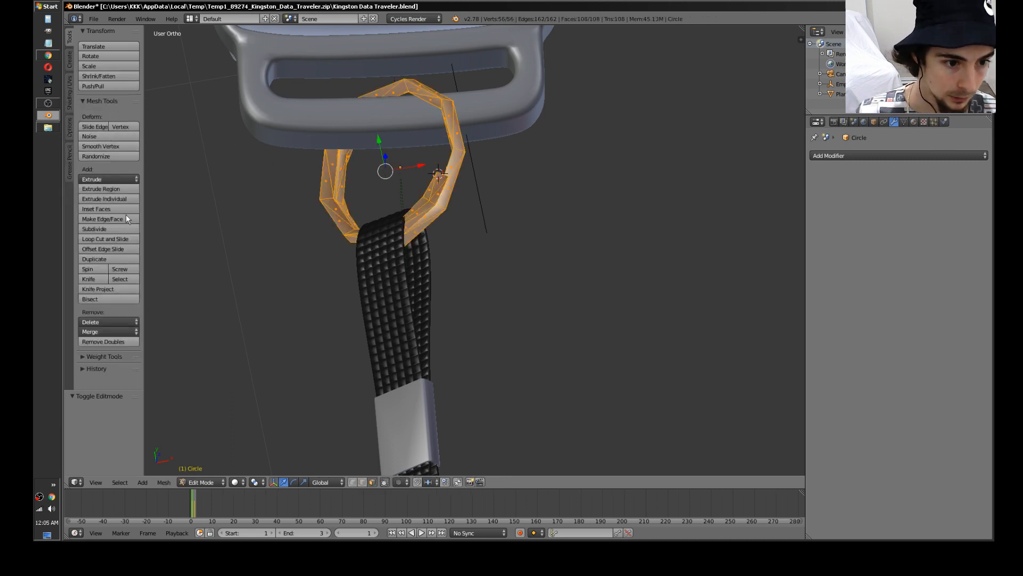
{"action": "left_click", "coordinate": [70, 102]}
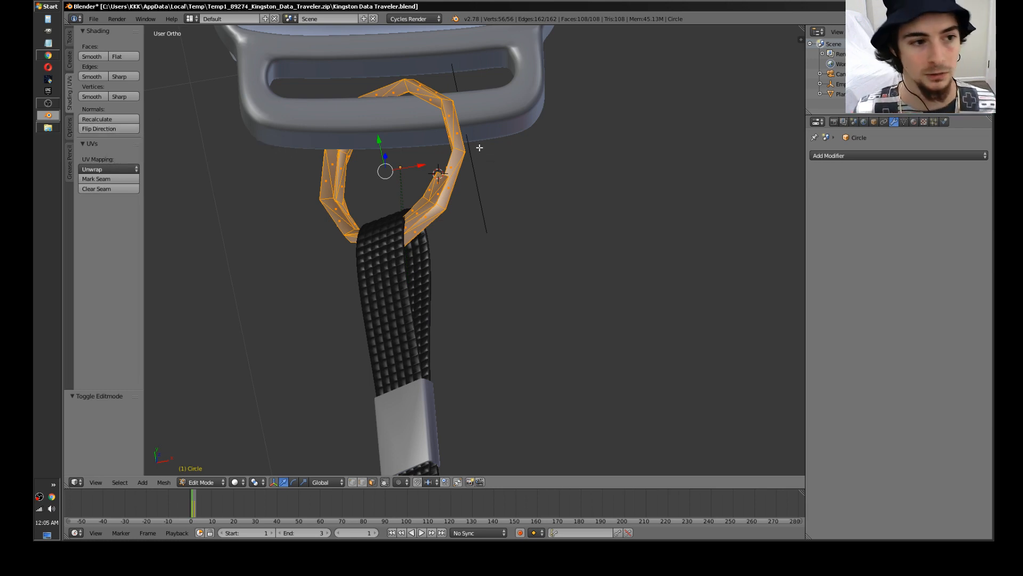
{"action": "key", "text": "space"}
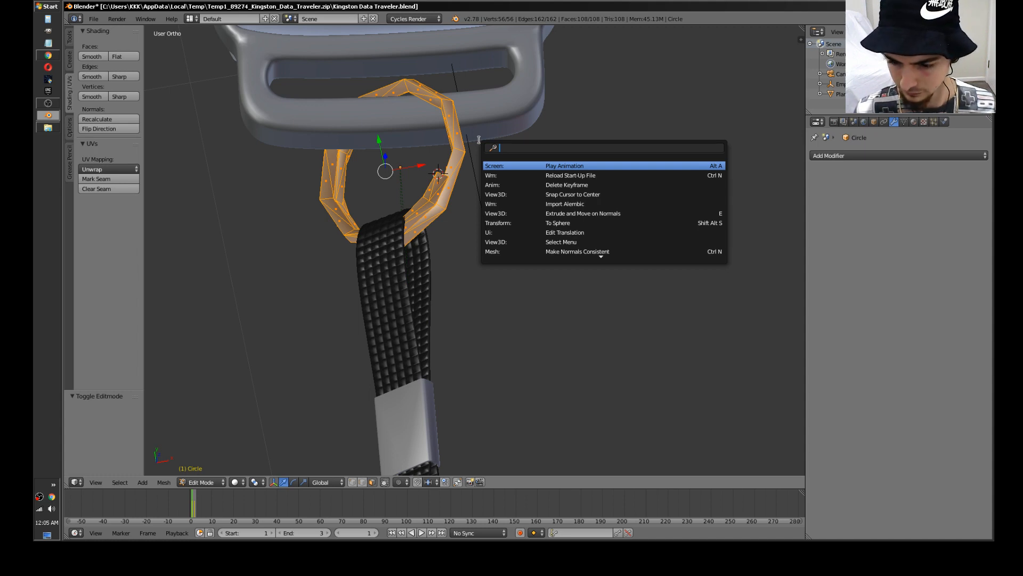
{"action": "key", "text": "Escape"}
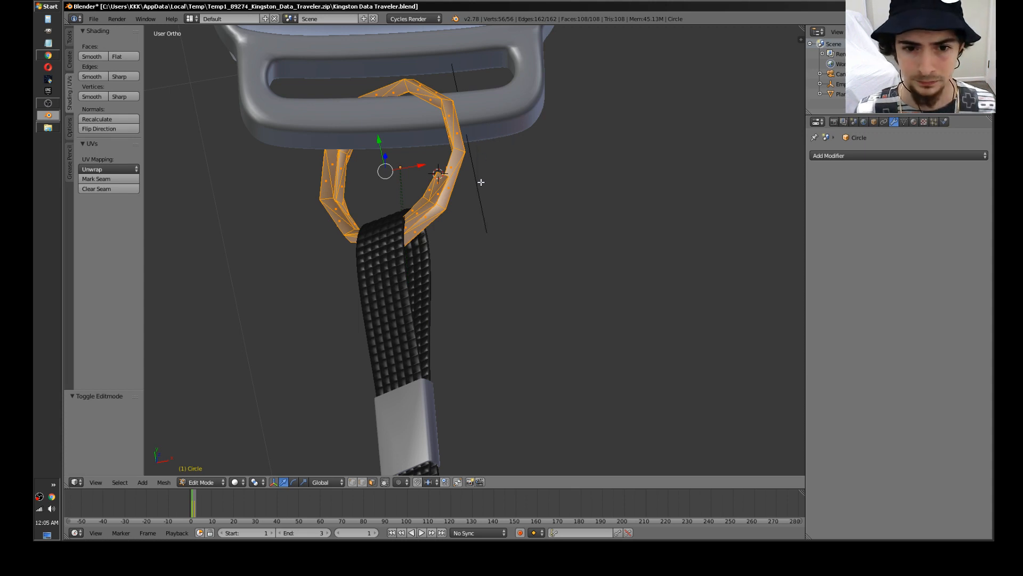
Step: Reselect the key ring from a wider view and select its entire mesh in Edit Mode to check the face count
{"action": "key", "text": "Tab"}
{"action": "key", "text": "a"}
{"action": "middle_click_drag", "start_coordinate": [506, 220], "coordinate": [333, 226]}
{"action": "right_click", "coordinate": [326, 231]}
{"action": "key", "text": "Tab"}
{"action": "key", "text": "a"}
{"action": "key", "text": "a"}
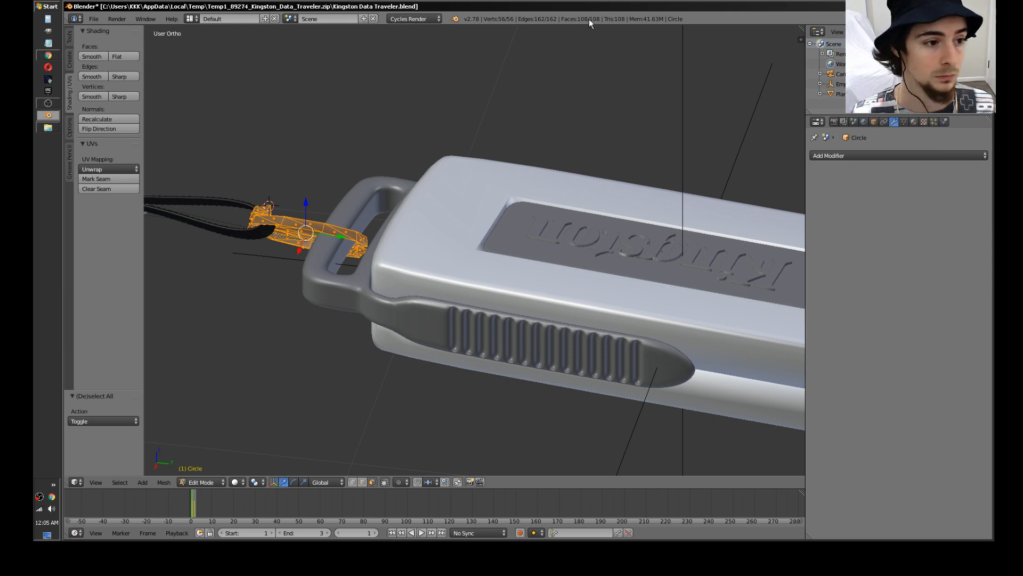
Step: Leave Edit Mode on the key ring and select the ribbed grip frame around the drive's body
{"action": "key", "text": "Tab"}
{"action": "middle_click_drag", "start_coordinate": [560, 111], "coordinate": [540, 296]}
{"action": "right_click", "coordinate": [462, 326]}
{"action": "scroll", "coordinate": [495, 317], "scroll_direction": "down", "scroll_amount": 4}
{"action": "scroll", "coordinate": [469, 267], "scroll_direction": "down", "scroll_amount": 2}
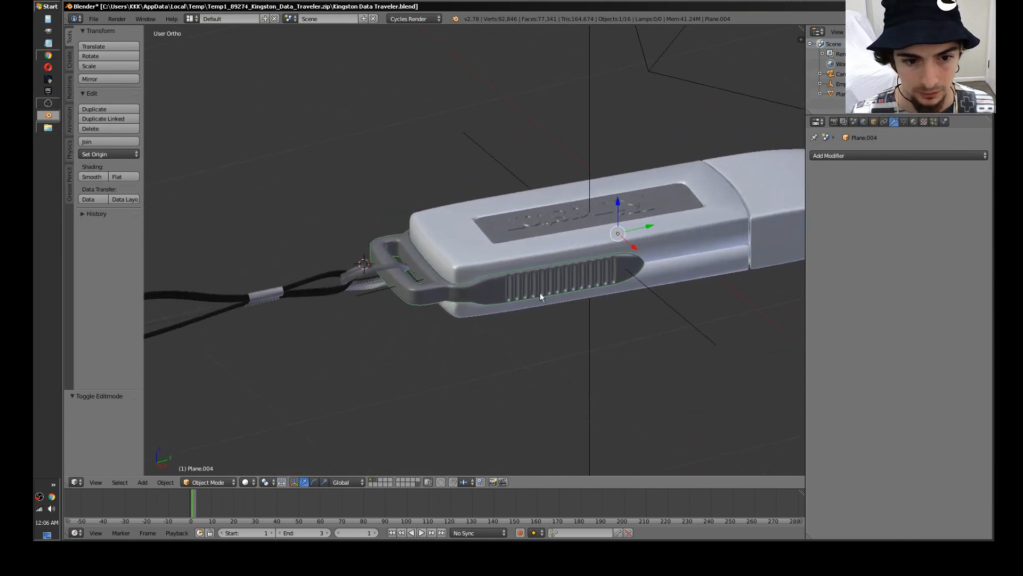
Step: Select the metal clip that holds the strap together and open its mesh in Edit Mode
{"action": "scroll", "coordinate": [540, 296], "scroll_direction": "down", "scroll_amount": 2}
{"action": "middle_click_drag", "start_coordinate": [353, 289], "coordinate": [461, 387]}
{"action": "right_click", "coordinate": [568, 250]}
{"action": "key", "text": "Tab"}
{"action": "scroll", "coordinate": [434, 285], "scroll_direction": "up", "scroll_amount": 2}
{"action": "scroll", "coordinate": [496, 240], "scroll_direction": "up", "scroll_amount": 4}
{"action": "key", "text": "Tab"}
{"action": "scroll", "coordinate": [436, 252], "scroll_direction": "down", "scroll_amount": 2}
{"action": "middle_click_drag", "start_coordinate": [469, 328], "coordinate": [408, 344]}
{"action": "key", "text": "Tab"}
{"action": "scroll", "coordinate": [366, 289], "scroll_direction": "up", "scroll_amount": 8}
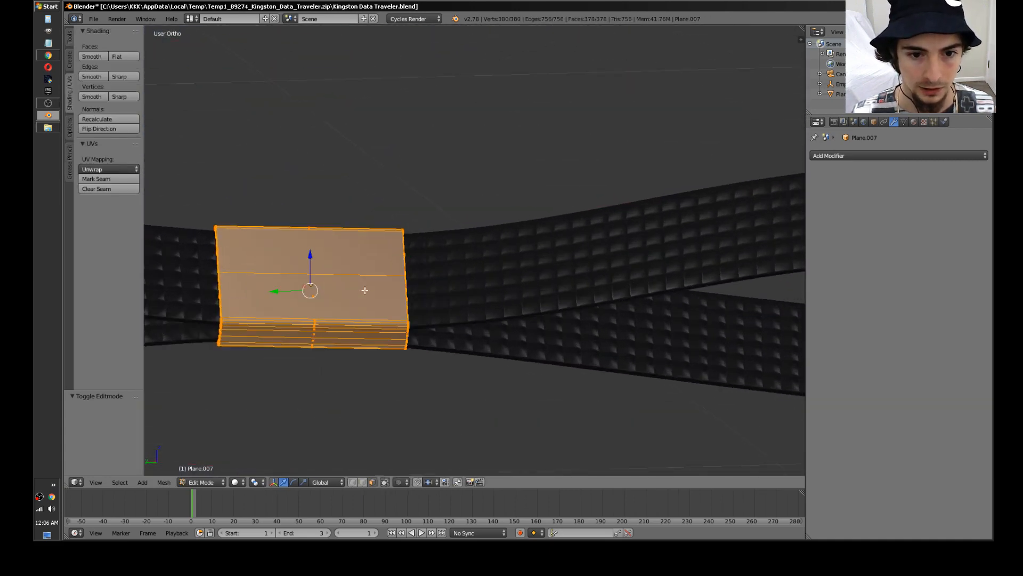
Step: Switch to vertex selection and select both end vertices of a long edge on the strap clip's rounded side
{"action": "middle_click_drag", "start_coordinate": [495, 229], "coordinate": [520, 227]}
{"action": "scroll", "coordinate": [521, 226], "scroll_direction": "up", "scroll_amount": 5}
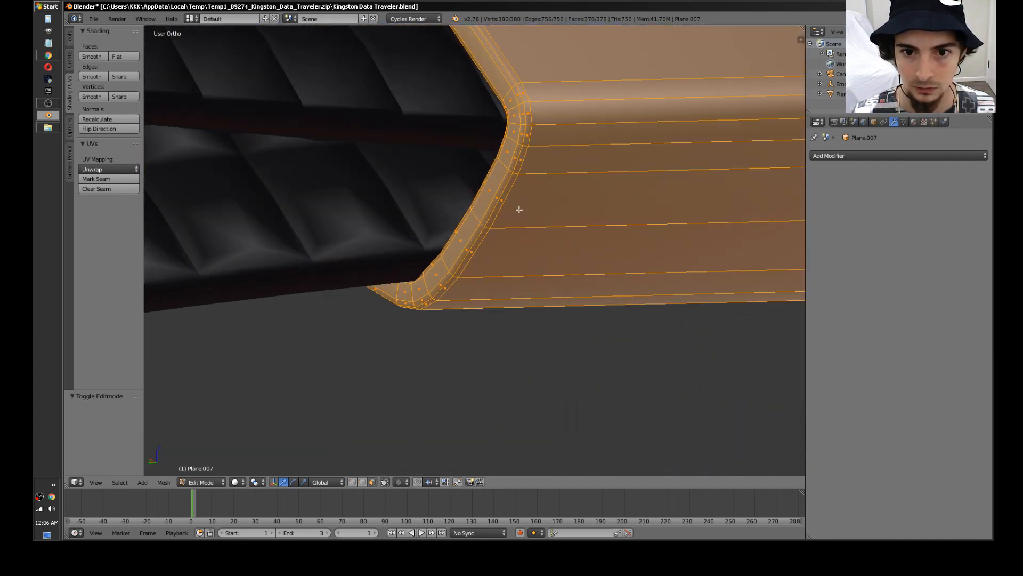
{"action": "key", "text": "ctrl+Tab"}
{"action": "left_click", "coordinate": [534, 197]}
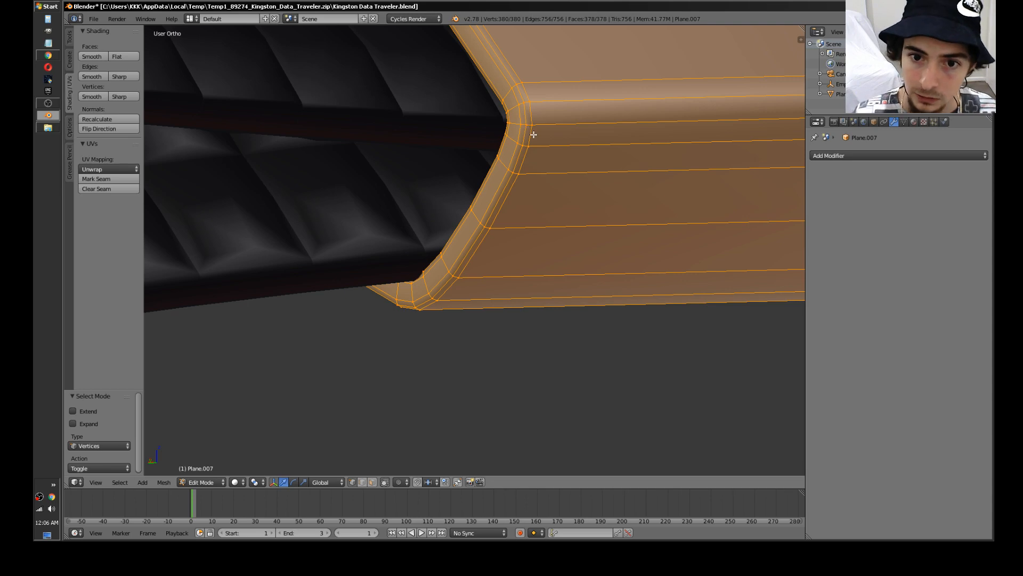
{"action": "right_click", "coordinate": [534, 126]}
{"action": "middle_click_drag", "start_coordinate": [533, 127], "coordinate": [486, 169]}
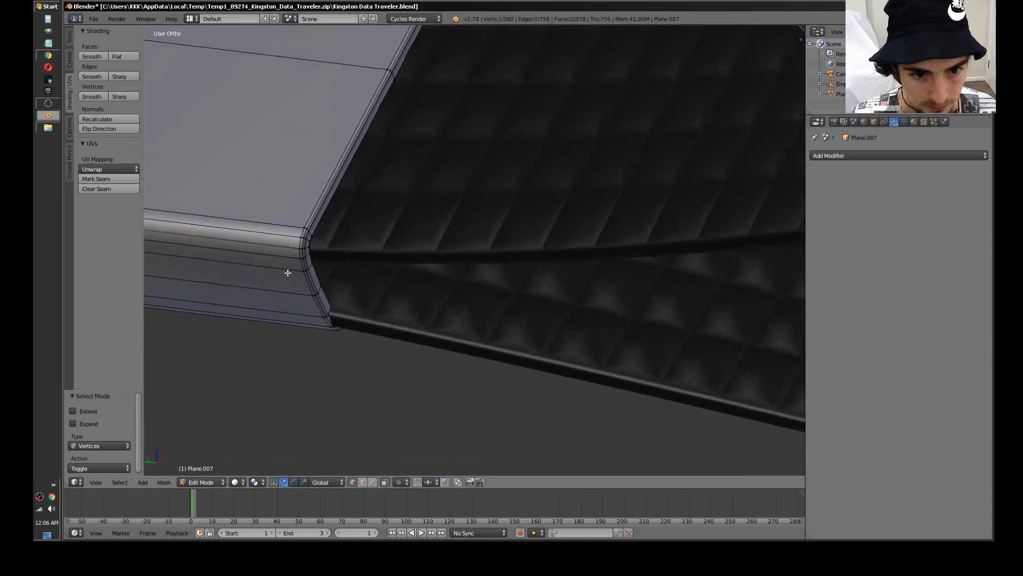
{"action": "scroll", "coordinate": [292, 254], "scroll_direction": "down", "scroll_amount": 2}
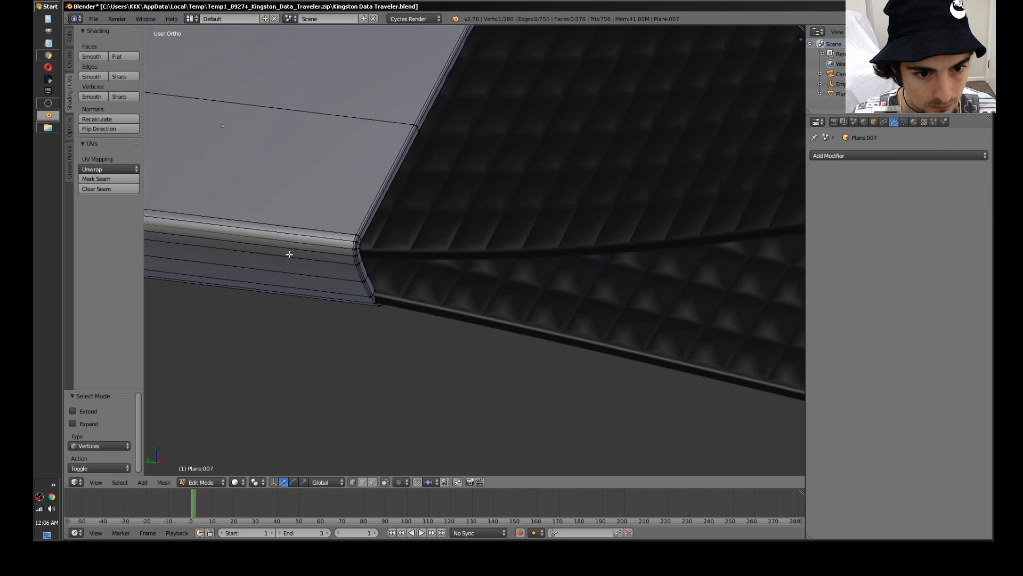
{"action": "right_click", "coordinate": [351, 248], "text": "shift"}
{"action": "scroll", "coordinate": [343, 246], "scroll_direction": "up", "scroll_amount": 2}
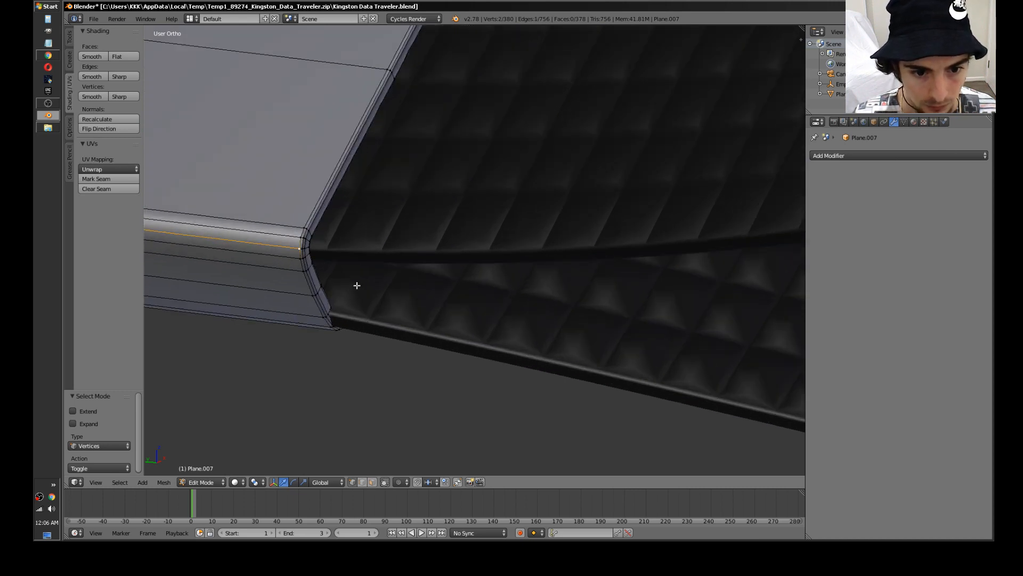
Step: Extend the selection with both end vertices of a matching long edge on the clip's opposite rounded side
{"action": "scroll", "coordinate": [357, 285], "scroll_direction": "down", "scroll_amount": 6}
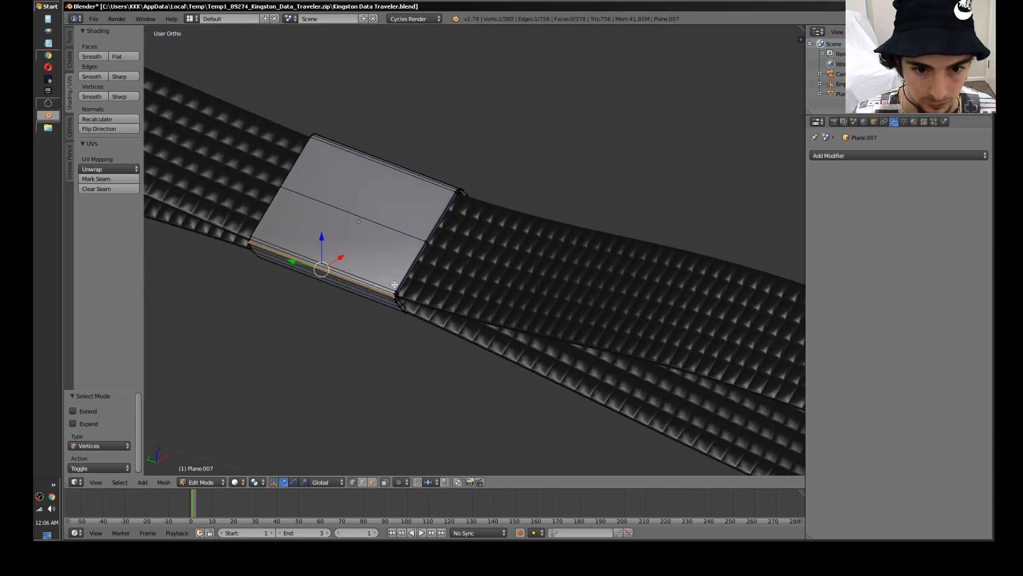
{"action": "middle_click_drag", "start_coordinate": [414, 249], "coordinate": [320, 229]}
{"action": "scroll", "coordinate": [305, 225], "scroll_direction": "up", "scroll_amount": 4}
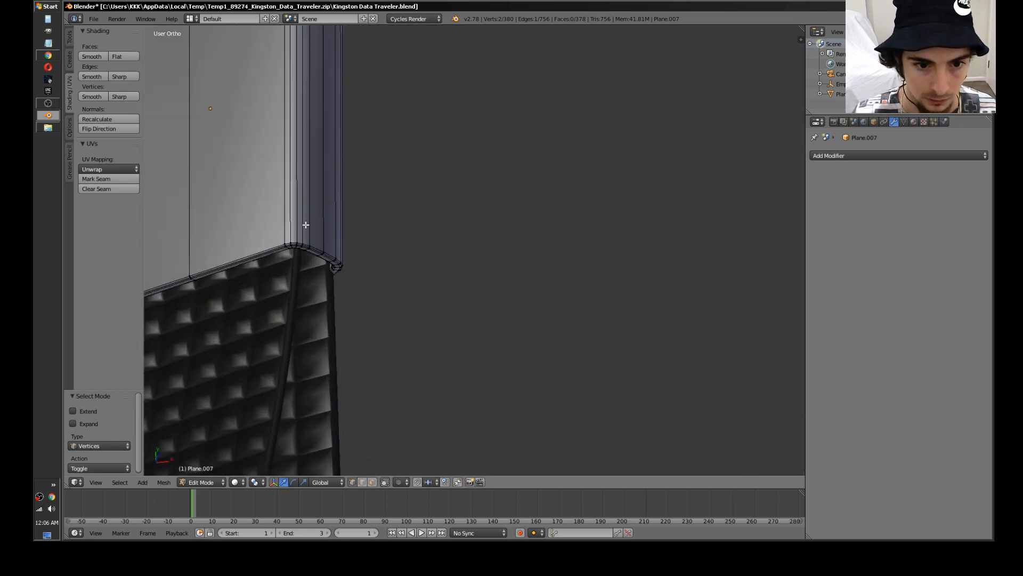
{"action": "scroll", "coordinate": [294, 244], "scroll_direction": "up", "scroll_amount": 4}
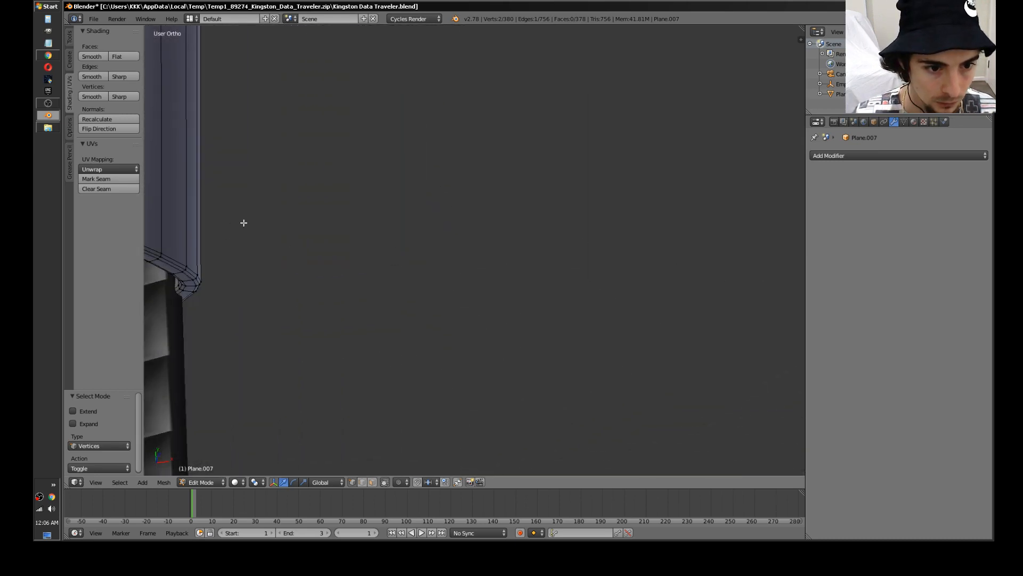
{"action": "middle_click_drag", "start_coordinate": [243, 222], "coordinate": [564, 228], "text": "shift"}
{"action": "right_click", "coordinate": [432, 241], "text": "shift"}
{"action": "middle_click_drag", "start_coordinate": [432, 241], "coordinate": [410, 241]}
{"action": "right_click", "coordinate": [510, 191], "text": "shift"}
{"action": "scroll", "coordinate": [562, 242], "scroll_direction": "down", "scroll_amount": 3}
{"action": "scroll", "coordinate": [376, 199], "scroll_direction": "up", "scroll_amount": 2}
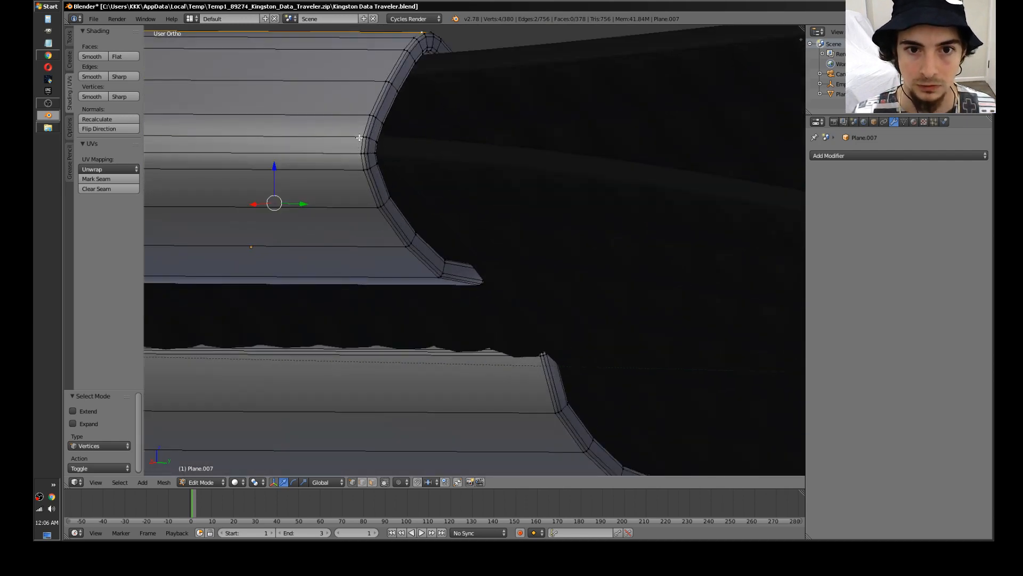
Step: Add a rim vertex on the clip's curved underside to the selection and check the mesh in wireframe
{"action": "middle_click_drag", "start_coordinate": [360, 137], "coordinate": [338, 171]}
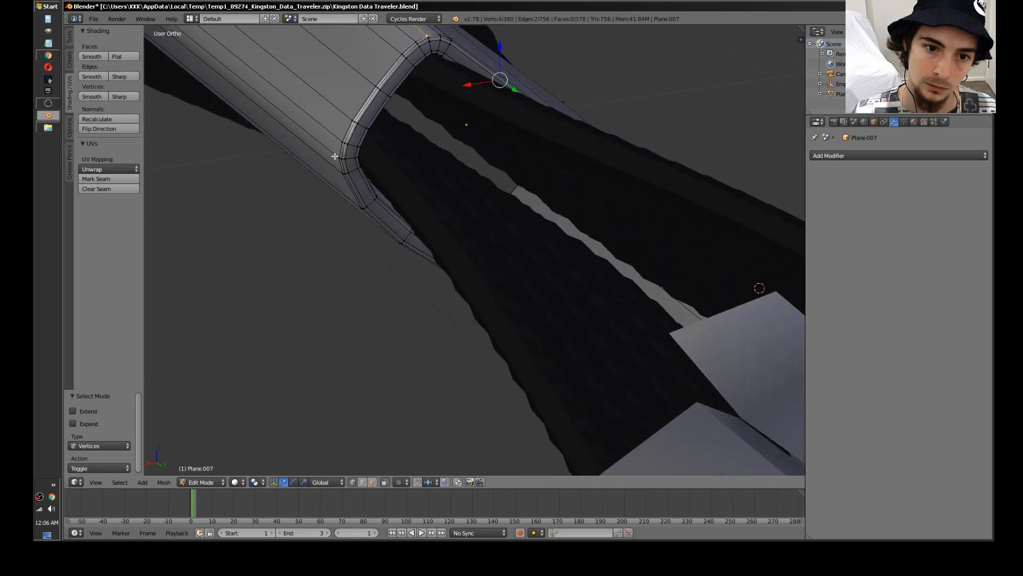
{"action": "right_click", "coordinate": [337, 157], "text": "shift"}
{"action": "mouse_move", "coordinate": [405, 176]}
{"action": "middle_mouse_down"}
{"action": "mouse_move", "coordinate": [473, 216]}
{"action": "mouse_move", "coordinate": [487, 190]}
{"action": "mouse_move", "coordinate": [469, 181]}
{"action": "mouse_move", "coordinate": [450, 207]}
{"action": "mouse_move", "coordinate": [461, 194]}
{"action": "mouse_move", "coordinate": [458, 202]}
{"action": "middle_mouse_up"}
{"action": "key", "text": "z"}
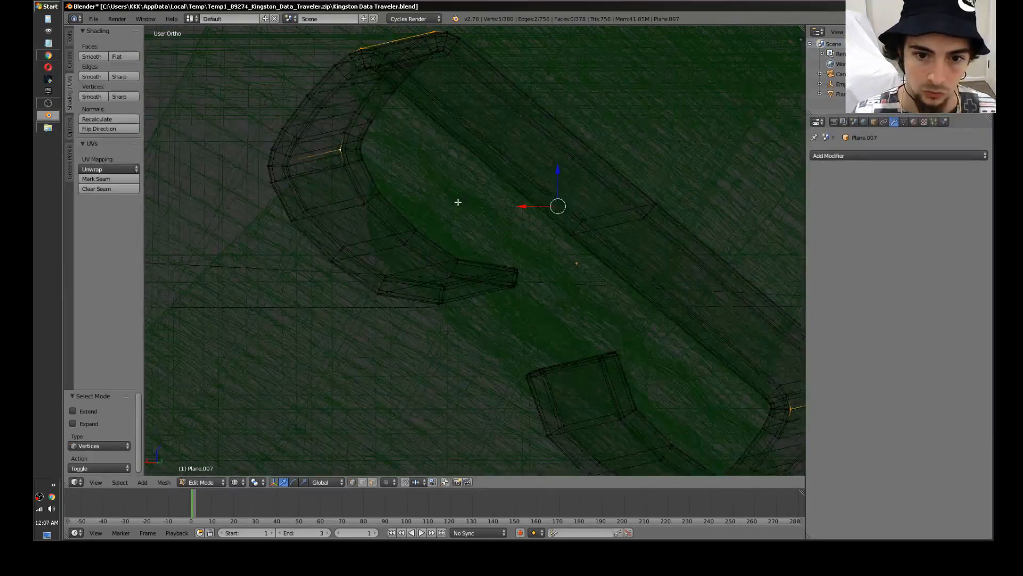
{"action": "scroll", "coordinate": [458, 202], "scroll_direction": "down", "scroll_amount": 5}
{"action": "scroll", "coordinate": [461, 216], "scroll_direction": "up", "scroll_amount": 3}
{"action": "key", "text": "z"}
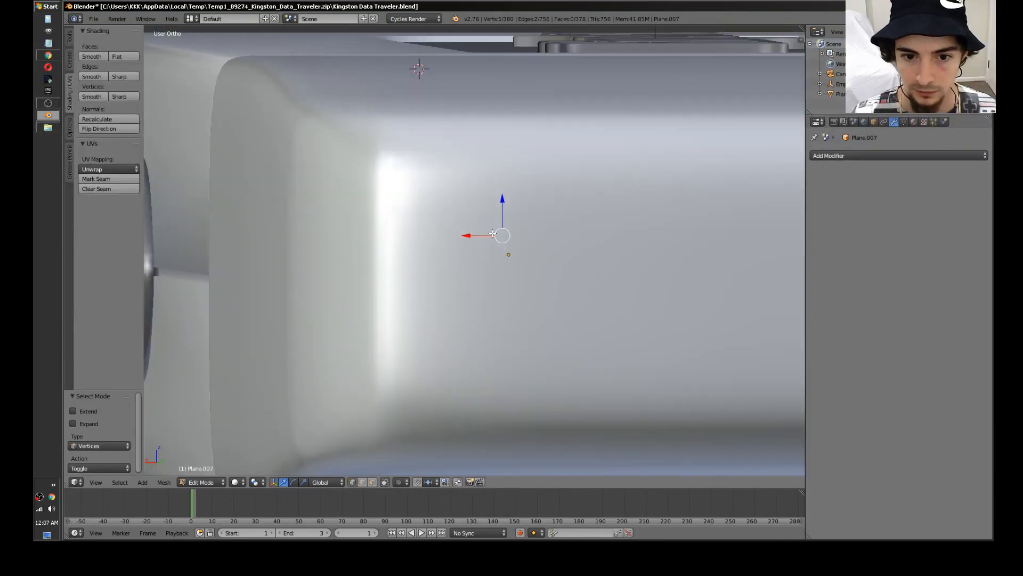
Step: Add the vertex at the other end of the same underside edge to the selection
{"action": "scroll", "coordinate": [462, 217], "scroll_direction": "down", "scroll_amount": 4}
{"action": "mouse_move", "coordinate": [463, 258]}
{"action": "middle_mouse_down"}
{"action": "mouse_move", "coordinate": [487, 217]}
{"action": "mouse_move", "coordinate": [458, 213]}
{"action": "mouse_move", "coordinate": [468, 208]}
{"action": "mouse_move", "coordinate": [546, 211]}
{"action": "mouse_move", "coordinate": [603, 233]}
{"action": "mouse_move", "coordinate": [599, 251]}
{"action": "middle_mouse_up"}
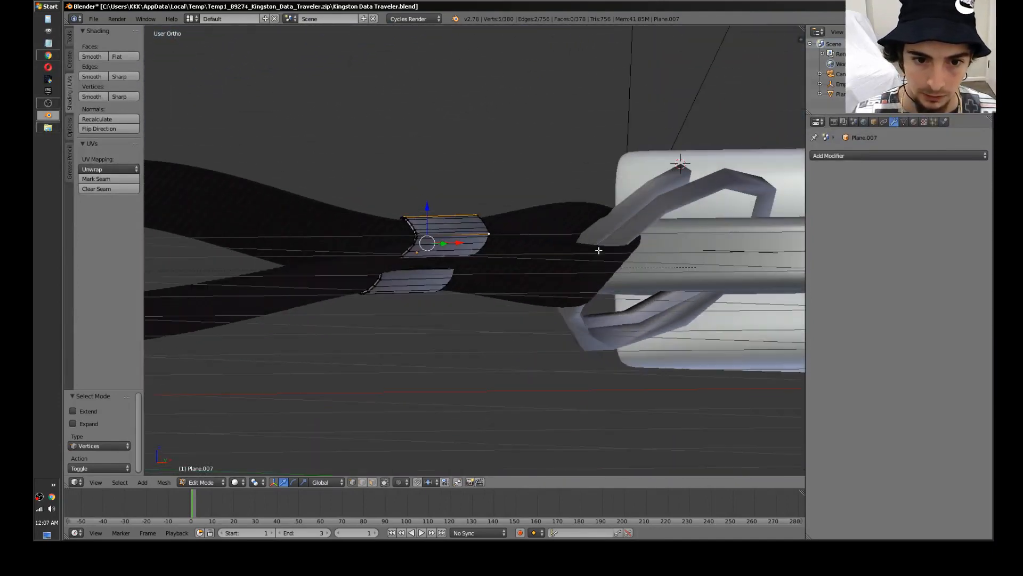
{"action": "scroll", "coordinate": [598, 251], "scroll_direction": "up", "scroll_amount": 8}
{"action": "middle_click_drag", "start_coordinate": [388, 238], "coordinate": [525, 214], "text": "shift"}
{"action": "scroll", "coordinate": [529, 201], "scroll_direction": "up", "scroll_amount": 3}
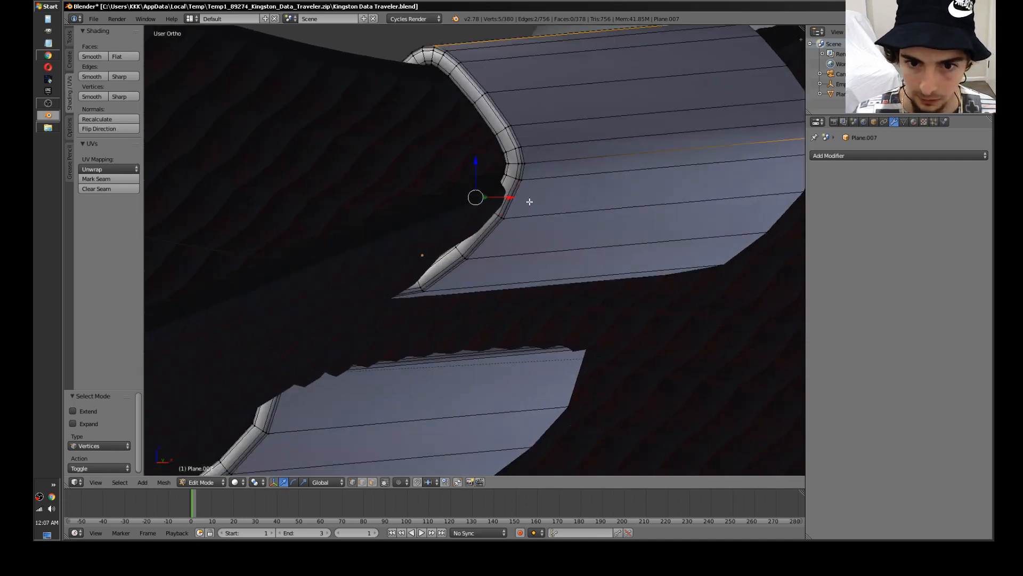
{"action": "right_click", "coordinate": [535, 144], "text": "shift"}
{"action": "middle_click_drag", "start_coordinate": [535, 144], "coordinate": [299, 229]}
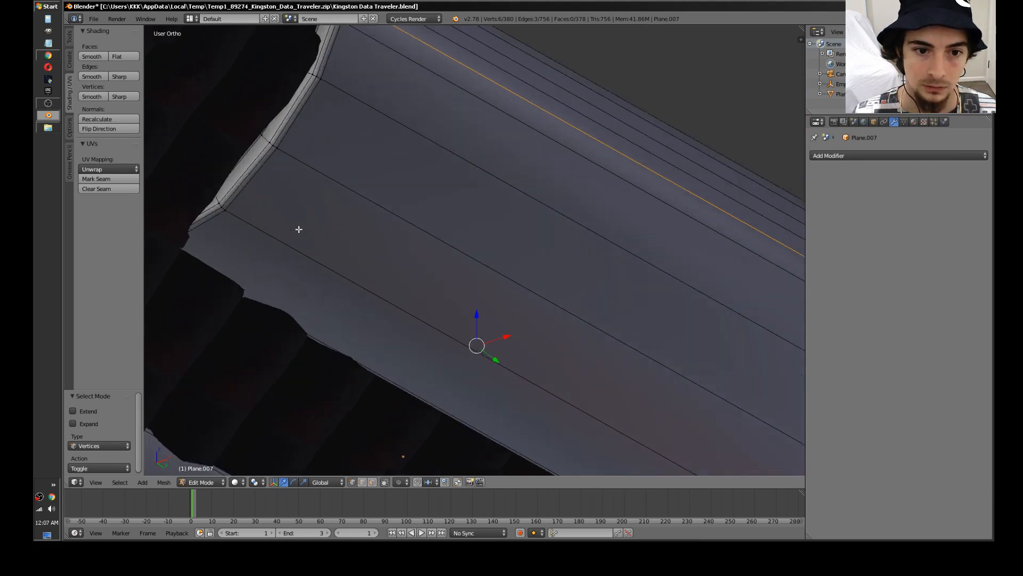
Step: Add both end vertices of the long edge beside the clip's open lip to the selection
{"action": "right_click", "coordinate": [226, 211], "text": "shift"}
{"action": "middle_click_drag", "start_coordinate": [226, 212], "coordinate": [517, 183]}
{"action": "right_click", "coordinate": [510, 165], "text": "shift"}
{"action": "scroll", "coordinate": [510, 166], "scroll_direction": "down", "scroll_amount": 5}
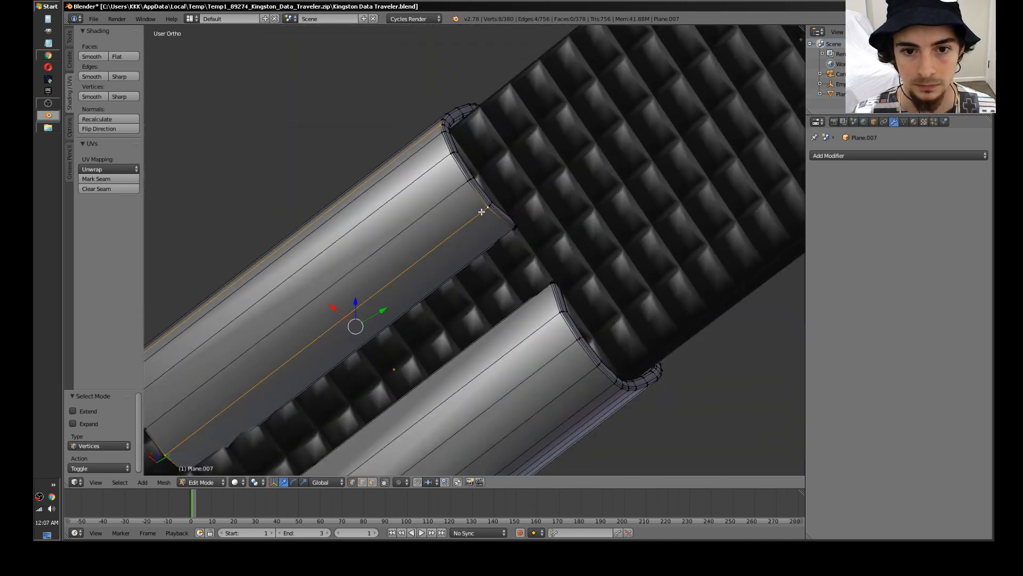
Step: In wireframe display, add one corner vertex on each of the two lips facing the clip's gap
{"action": "scroll", "coordinate": [479, 204], "scroll_direction": "up", "scroll_amount": 2}
{"action": "scroll", "coordinate": [560, 256], "scroll_direction": "up", "scroll_amount": 4}
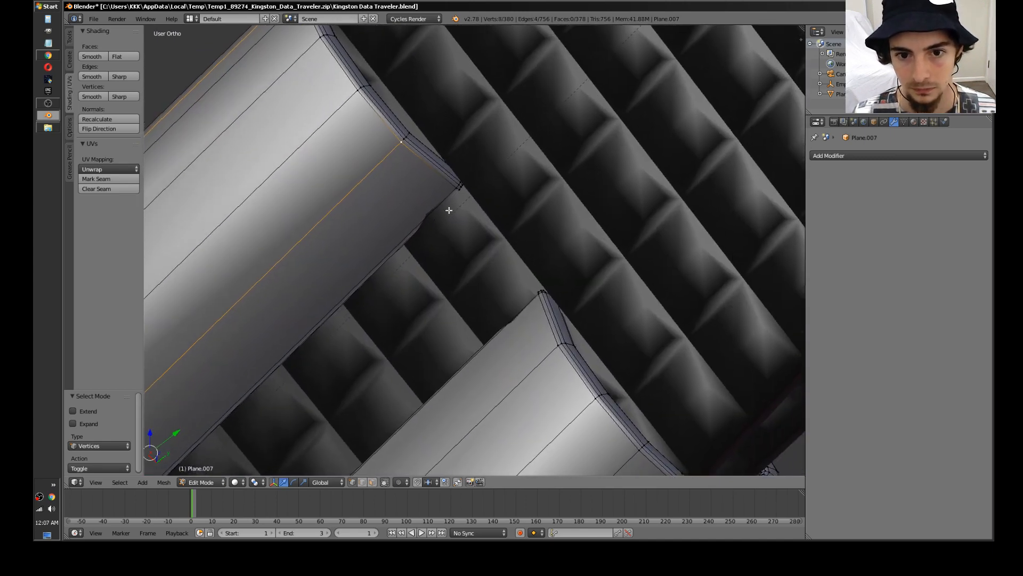
{"action": "scroll", "coordinate": [436, 202], "scroll_direction": "down", "scroll_amount": 2, "text": "shift"}
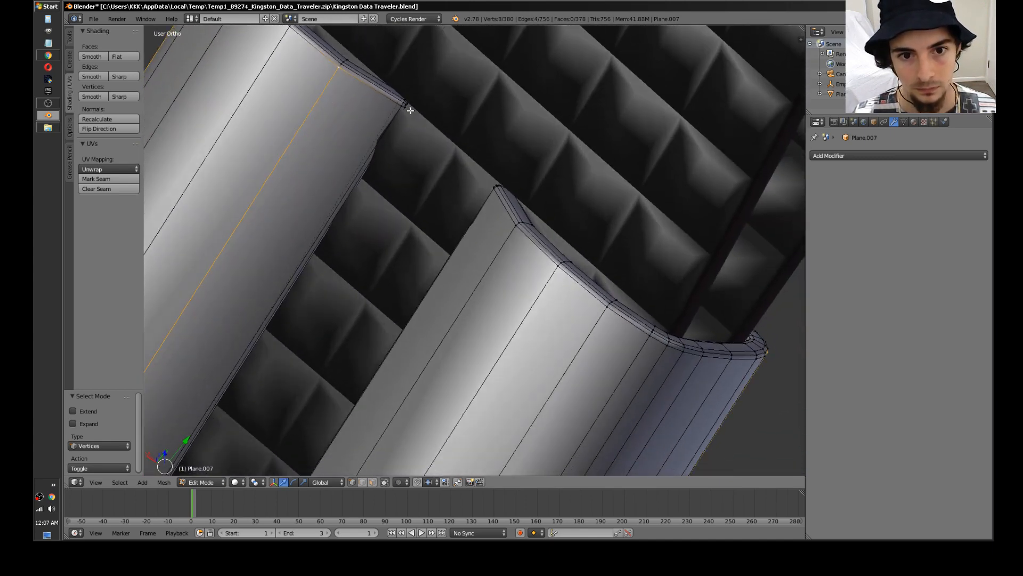
{"action": "key", "text": "z"}
{"action": "mouse_move", "coordinate": [411, 103]}
{"action": "middle_mouse_down"}
{"action": "mouse_move", "coordinate": [379, 127]}
{"action": "mouse_move", "coordinate": [306, 247]}
{"action": "mouse_move", "coordinate": [457, 252]}
{"action": "mouse_move", "coordinate": [533, 233]}
{"action": "mouse_move", "coordinate": [522, 238]}
{"action": "middle_mouse_up"}
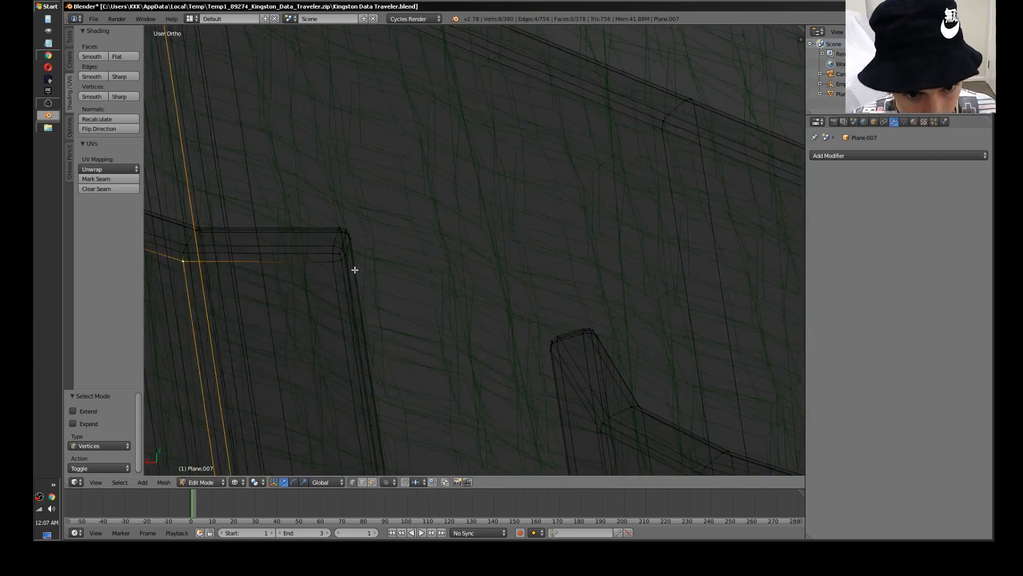
{"action": "middle_click_drag", "start_coordinate": [571, 336], "coordinate": [463, 245]}
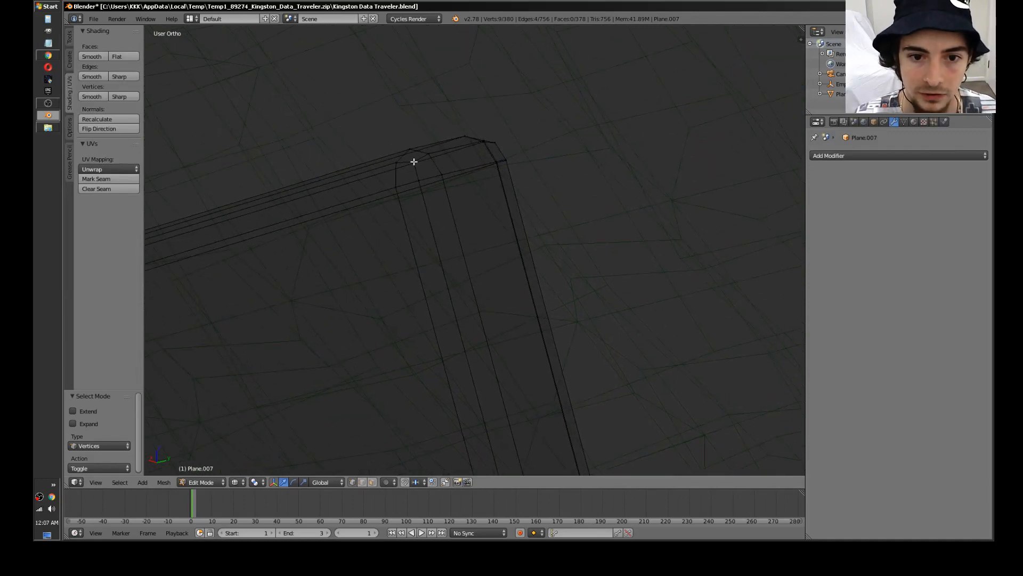
{"action": "middle_click_drag", "start_coordinate": [414, 161], "coordinate": [431, 163]}
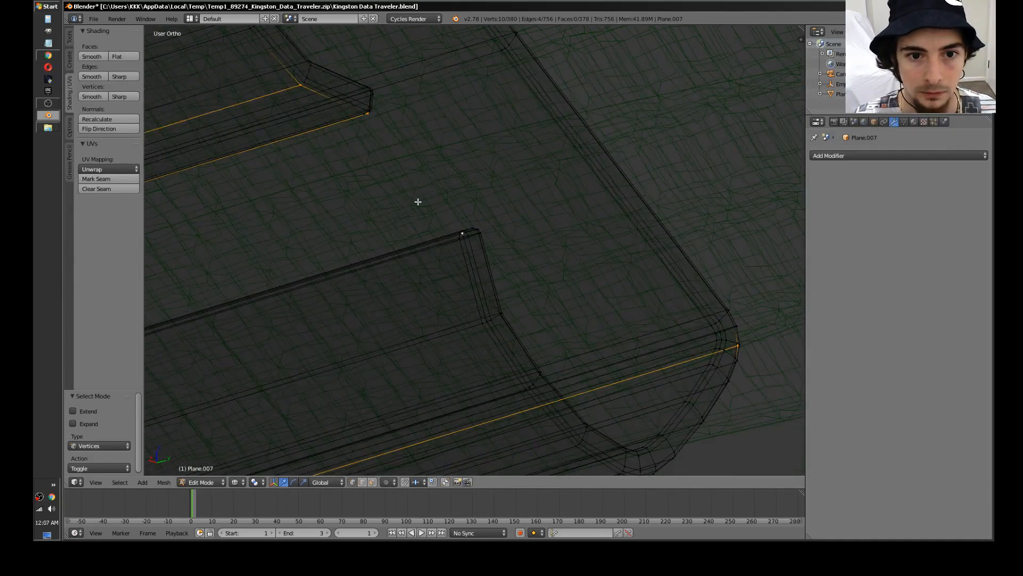
{"action": "mouse_move", "coordinate": [418, 201]}
{"action": "middle_mouse_down"}
{"action": "mouse_move", "coordinate": [397, 176]}
{"action": "mouse_move", "coordinate": [410, 196]}
{"action": "mouse_move", "coordinate": [411, 185]}
{"action": "middle_mouse_up"}
Step: Return to solid display and add the rim vertex next to the second lip's corner to the selection
{"action": "key", "text": "z"}
{"action": "scroll", "coordinate": [411, 184], "scroll_direction": "up", "scroll_amount": 3}
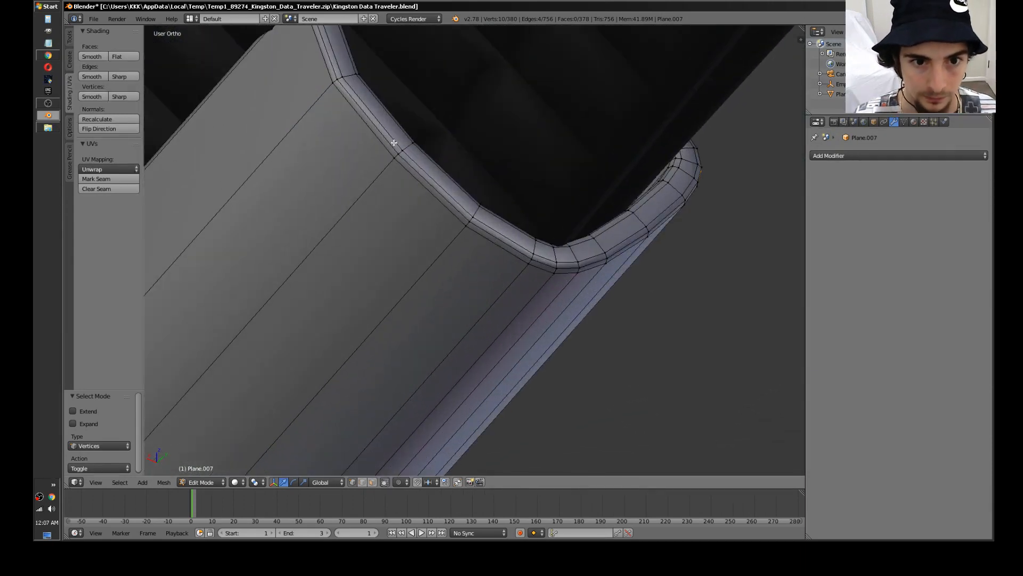
{"action": "right_click", "coordinate": [397, 196], "text": "shift"}
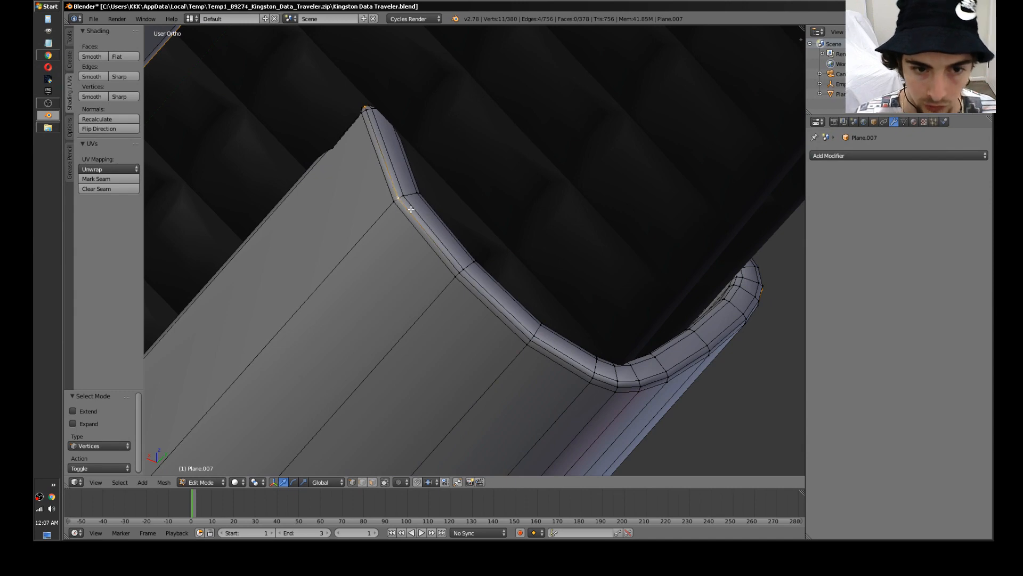
{"action": "scroll", "coordinate": [483, 281], "scroll_direction": "down", "scroll_amount": 5}
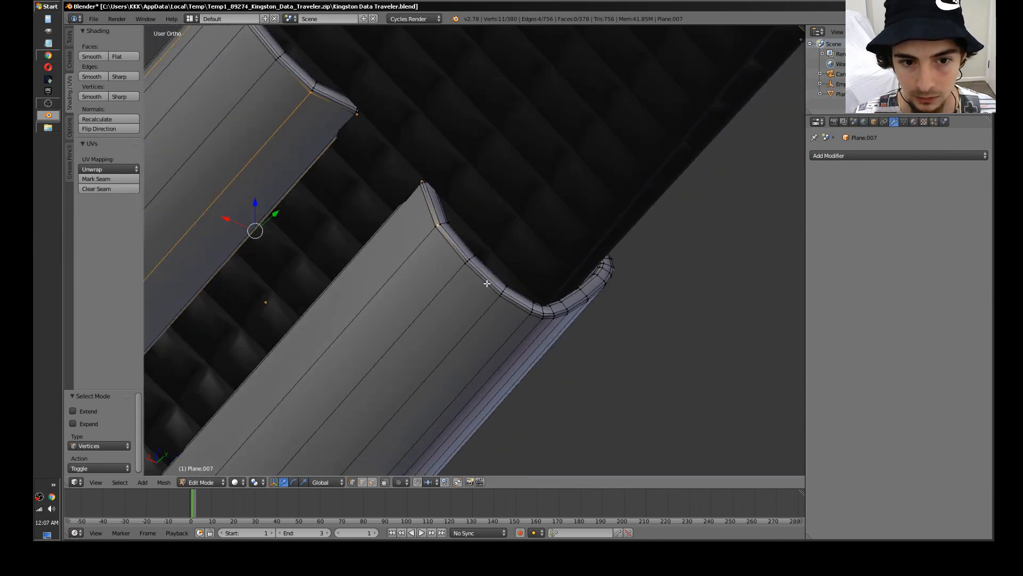
{"action": "middle_click_drag", "start_coordinate": [484, 290], "coordinate": [462, 267]}
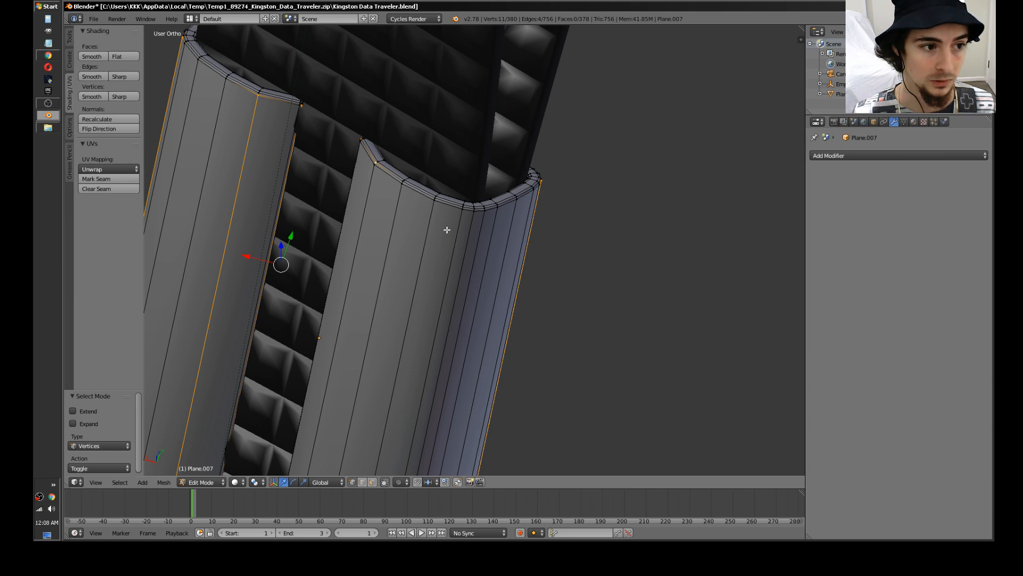
Step: Add two more vertices along the second lip's curved rim, around its bend, to the selection
{"action": "scroll", "coordinate": [447, 230], "scroll_direction": "down", "scroll_amount": 10}
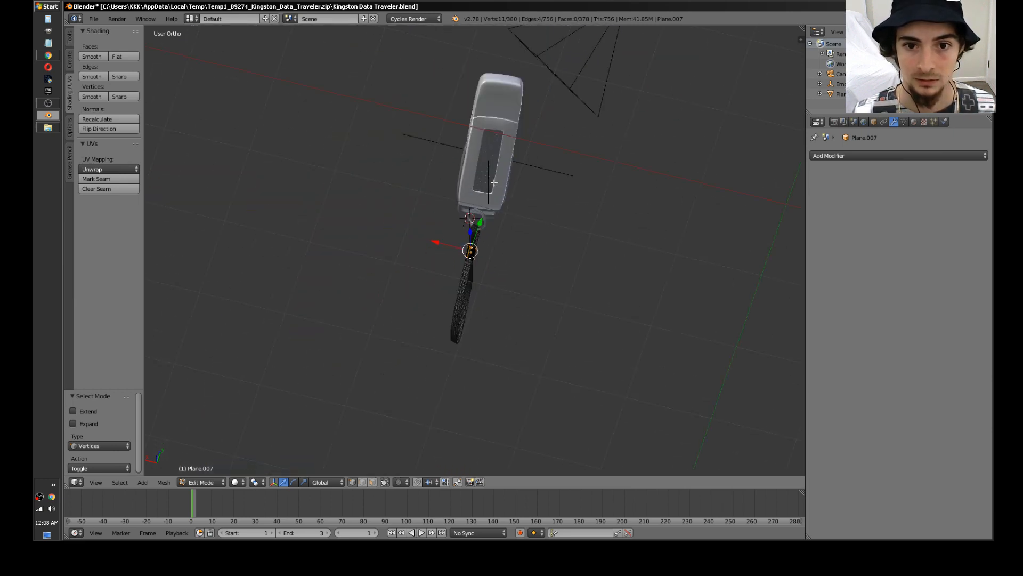
{"action": "scroll", "coordinate": [466, 301], "scroll_direction": "up", "scroll_amount": 8}
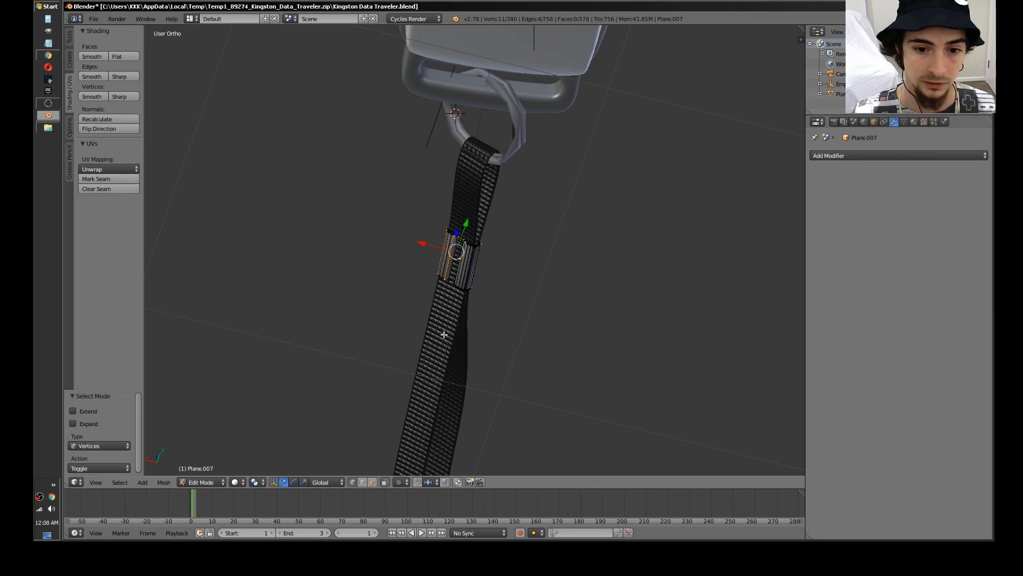
{"action": "scroll", "coordinate": [459, 280], "scroll_direction": "up", "scroll_amount": 9}
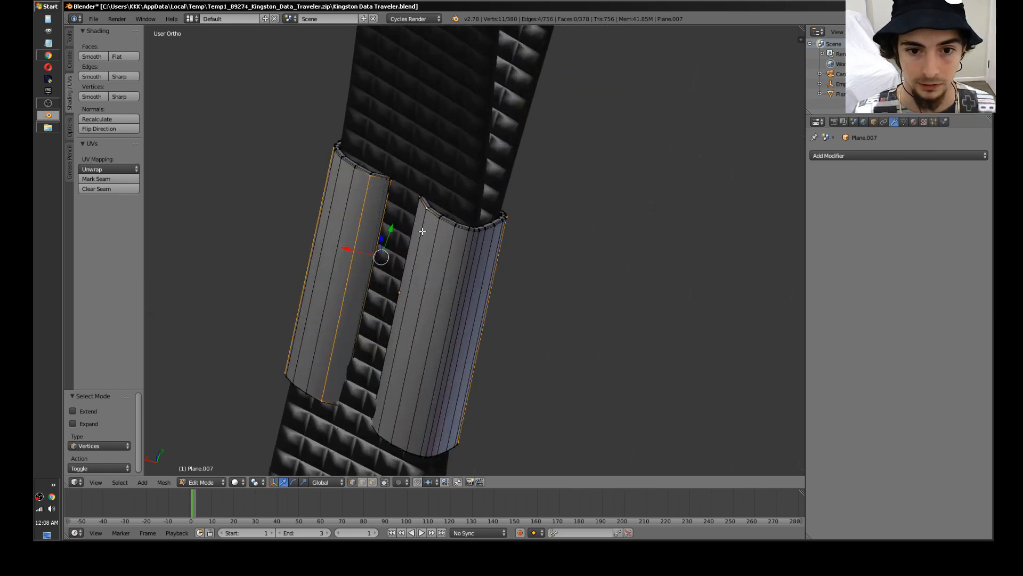
{"action": "middle_click_drag", "start_coordinate": [432, 266], "coordinate": [416, 250]}
{"action": "scroll", "coordinate": [420, 222], "scroll_direction": "up", "scroll_amount": 5}
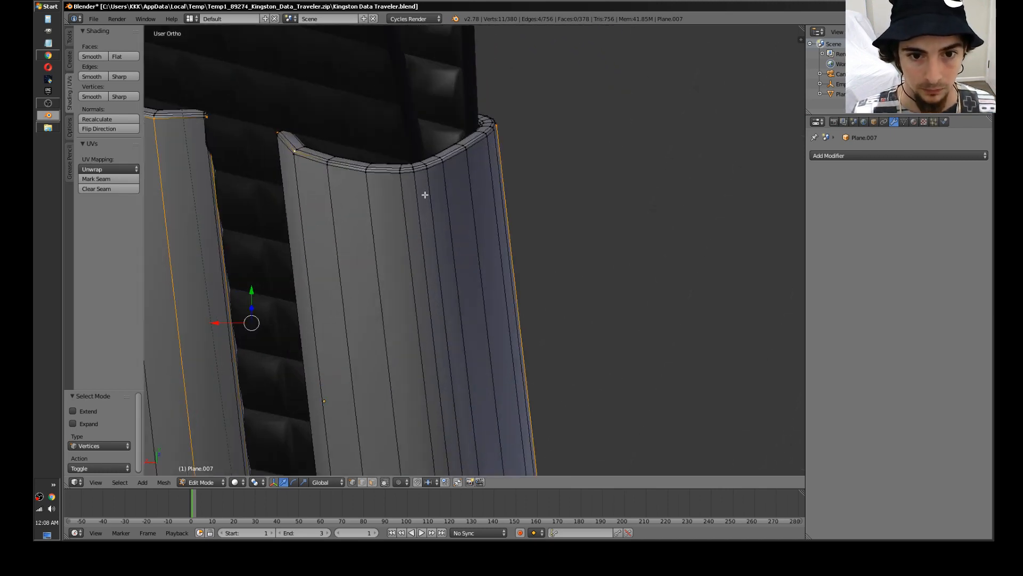
{"action": "scroll", "coordinate": [364, 158], "scroll_direction": "up", "scroll_amount": 3}
{"action": "middle_click_drag", "start_coordinate": [383, 183], "coordinate": [446, 304], "text": "shift"}
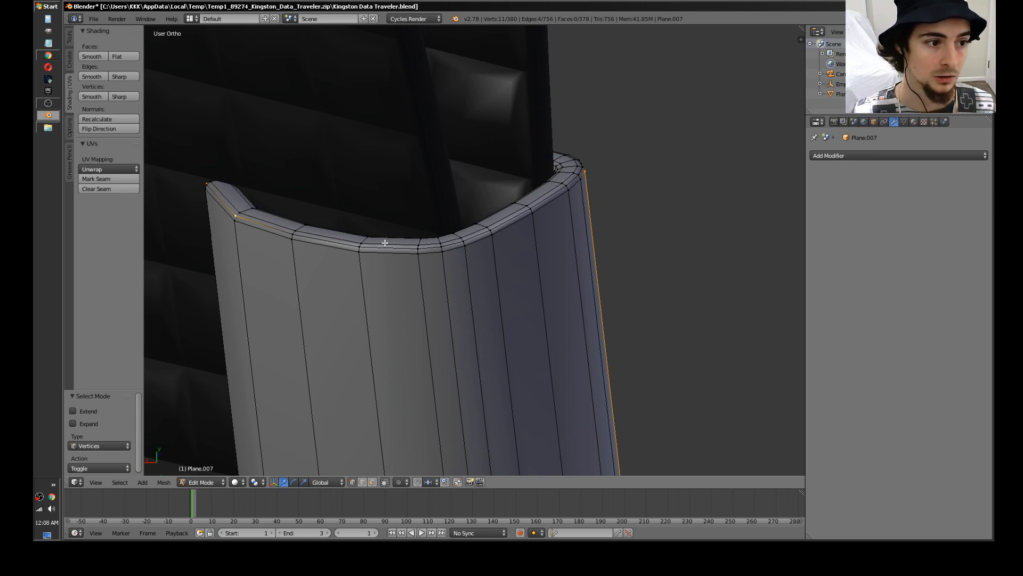
{"action": "middle_click_drag", "start_coordinate": [384, 242], "coordinate": [317, 244]}
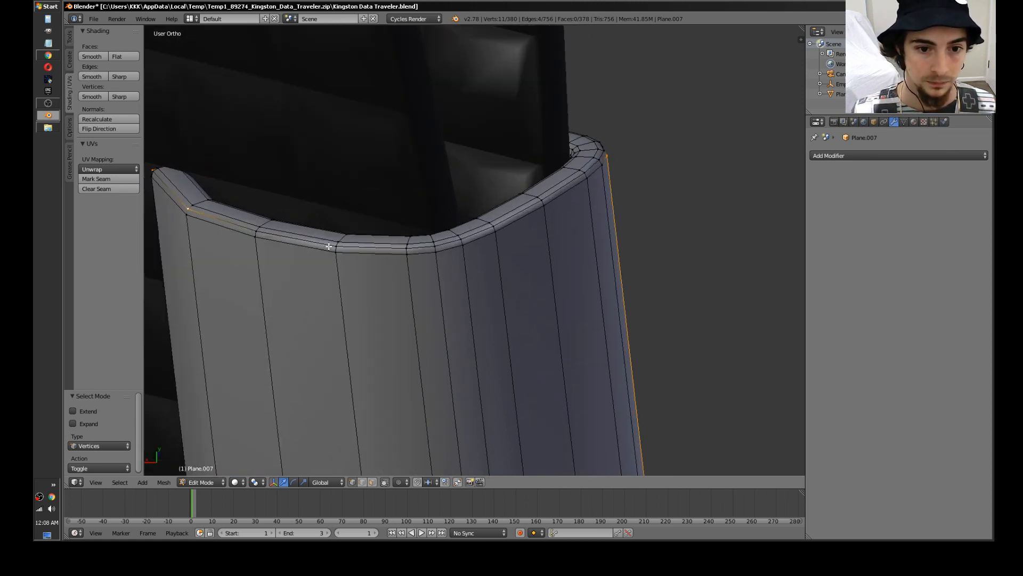
{"action": "right_click", "coordinate": [336, 247], "text": "shift"}
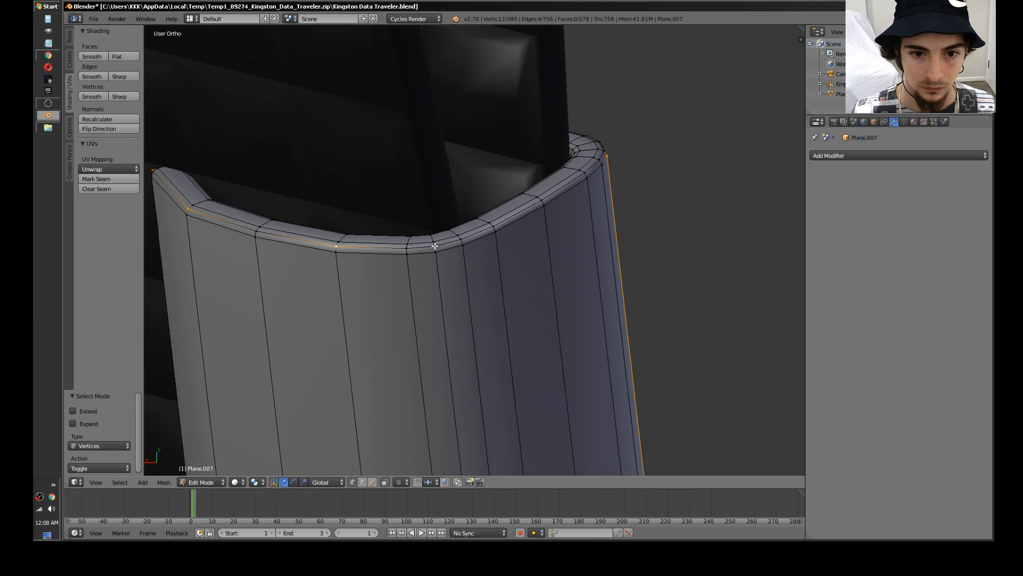
{"action": "right_click", "coordinate": [435, 246], "text": "shift"}
Step: Add the matching rim vertex at the opposite end of the second lip's bend to the selection
{"action": "scroll", "coordinate": [437, 261], "scroll_direction": "down", "scroll_amount": 3}
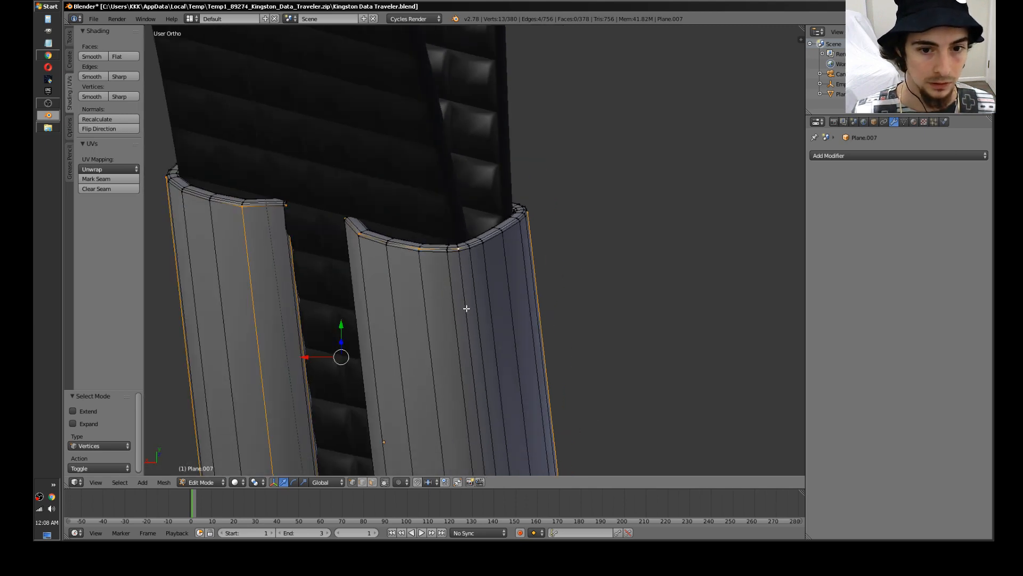
{"action": "middle_click_drag", "start_coordinate": [467, 308], "coordinate": [484, 66]}
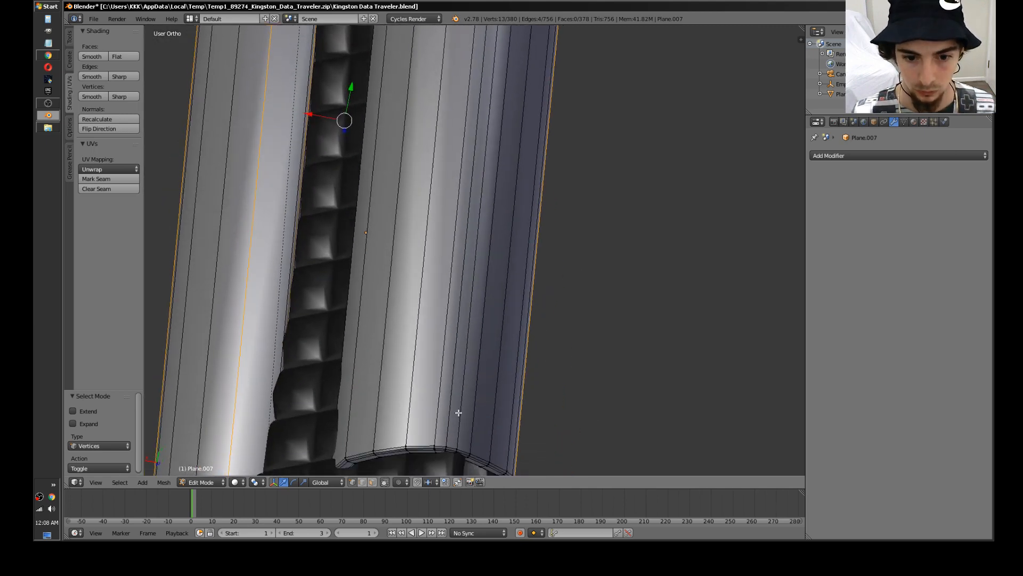
{"action": "middle_click_drag", "start_coordinate": [465, 423], "coordinate": [472, 274], "text": "shift"}
{"action": "scroll", "coordinate": [468, 299], "scroll_direction": "up", "scroll_amount": 5}
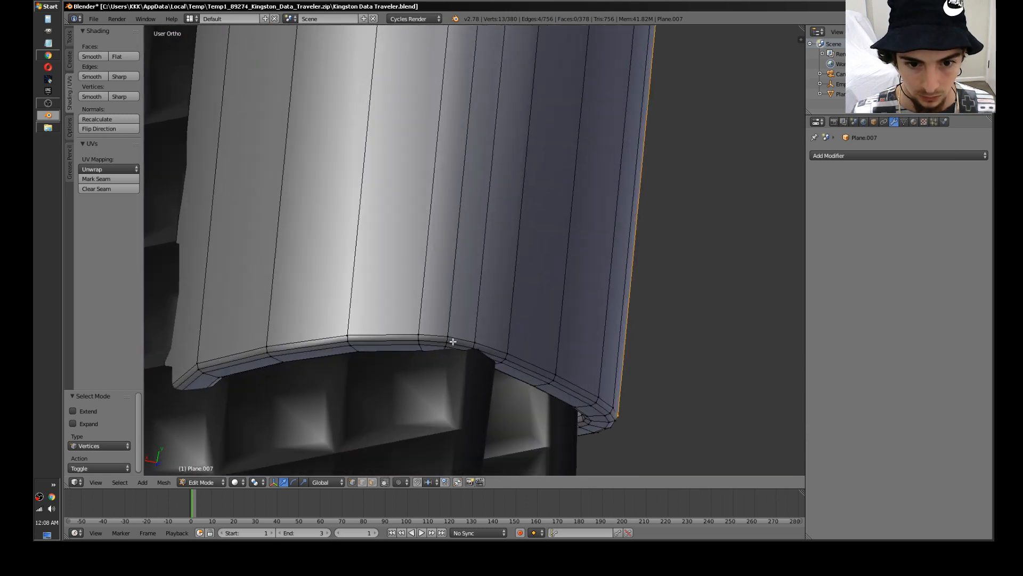
{"action": "right_click", "coordinate": [446, 339], "text": "shift"}
Step: In wireframe display, add the first lip's corner vertex beside the gap at that end to the selection
{"action": "scroll", "coordinate": [447, 340], "scroll_direction": "down", "scroll_amount": 2}
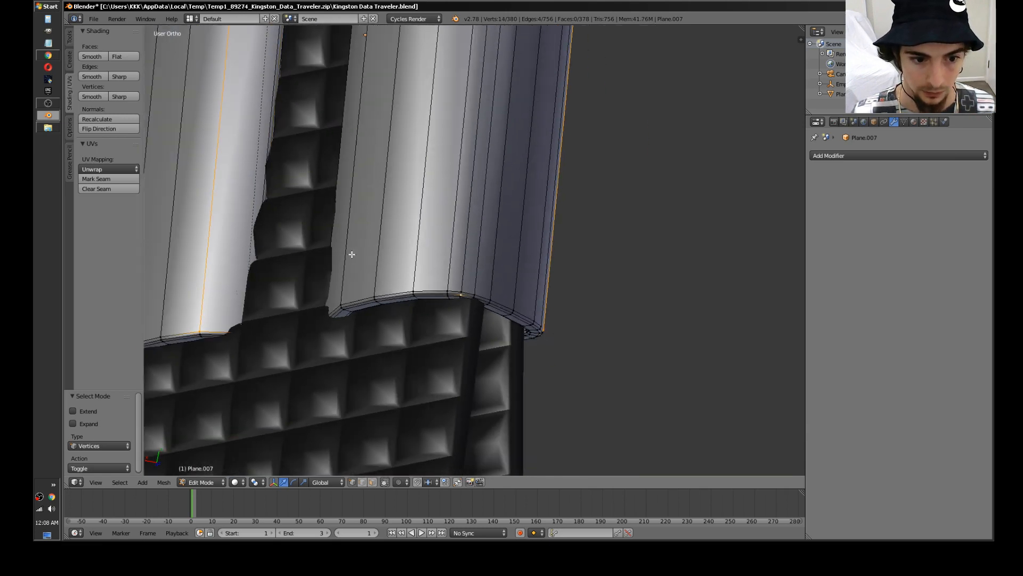
{"action": "middle_click_drag", "start_coordinate": [357, 256], "coordinate": [544, 117]}
{"action": "scroll", "coordinate": [426, 160], "scroll_direction": "up", "scroll_amount": 5}
{"action": "key", "text": "z"}
{"action": "scroll", "coordinate": [315, 315], "scroll_direction": "up", "scroll_amount": 3}
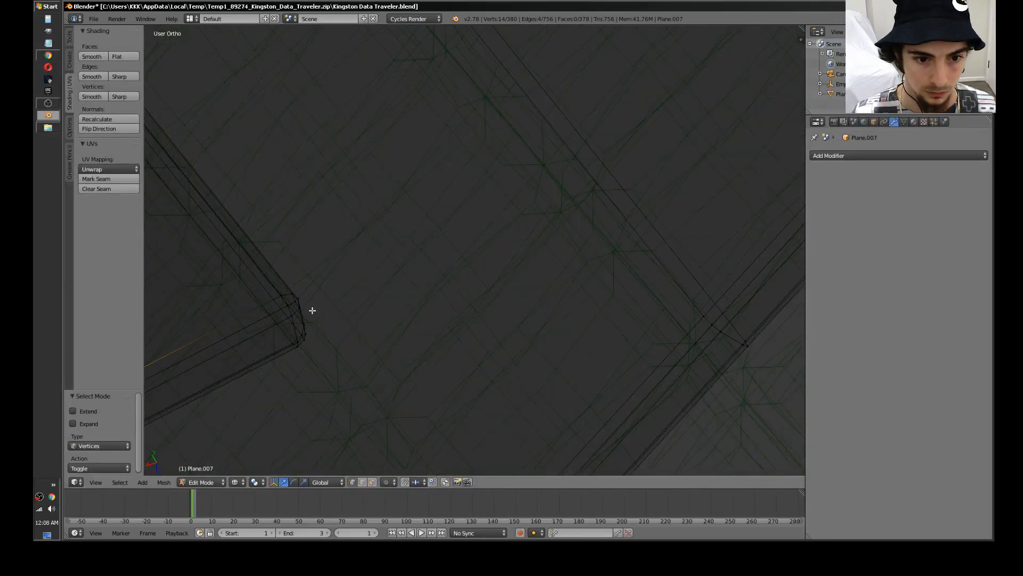
{"action": "middle_click_drag", "start_coordinate": [337, 298], "coordinate": [311, 286]}
{"action": "middle_click_drag", "start_coordinate": [310, 286], "coordinate": [329, 265], "text": "shift"}
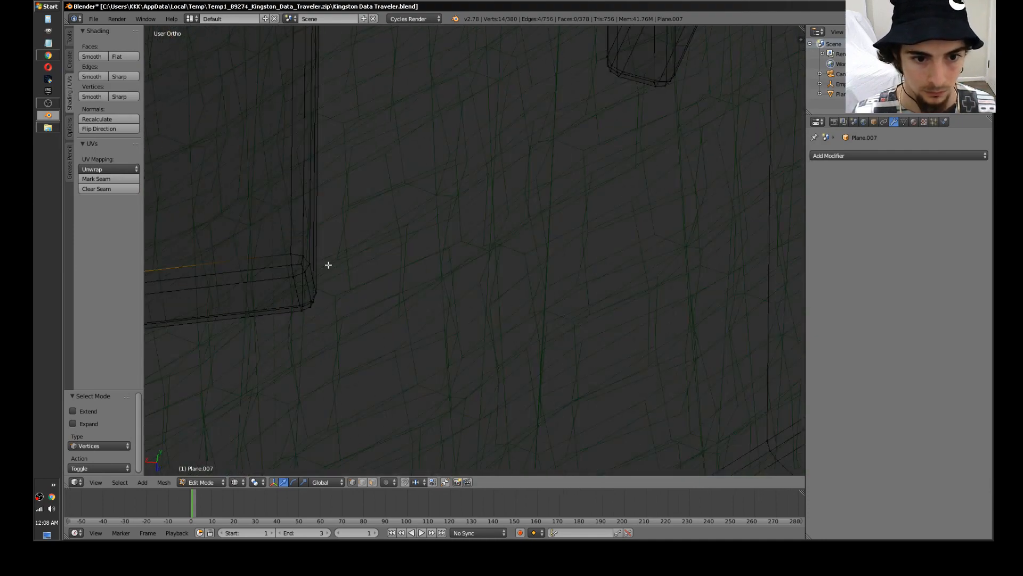
{"action": "right_click", "coordinate": [303, 255], "text": "shift"}
Step: Add the second lip's end-rim vertex and its corner vertex facing the gap to the selection
{"action": "scroll", "coordinate": [320, 259], "scroll_direction": "down", "scroll_amount": 3, "text": "shift"}
{"action": "scroll", "coordinate": [395, 275], "scroll_direction": "down", "scroll_amount": 5}
{"action": "middle_click_drag", "start_coordinate": [459, 293], "coordinate": [391, 424]}
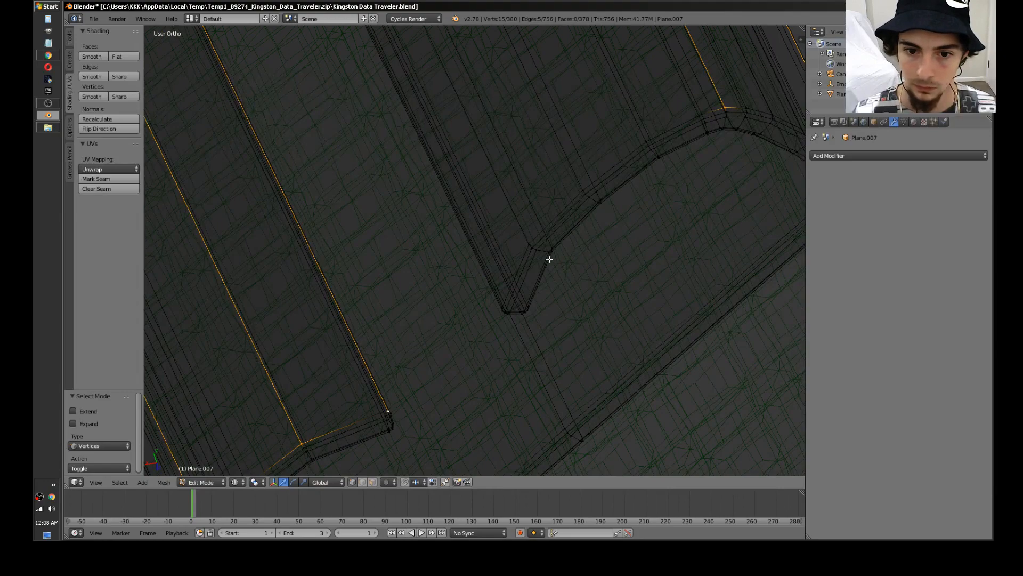
{"action": "scroll", "coordinate": [550, 259], "scroll_direction": "up", "scroll_amount": 2}
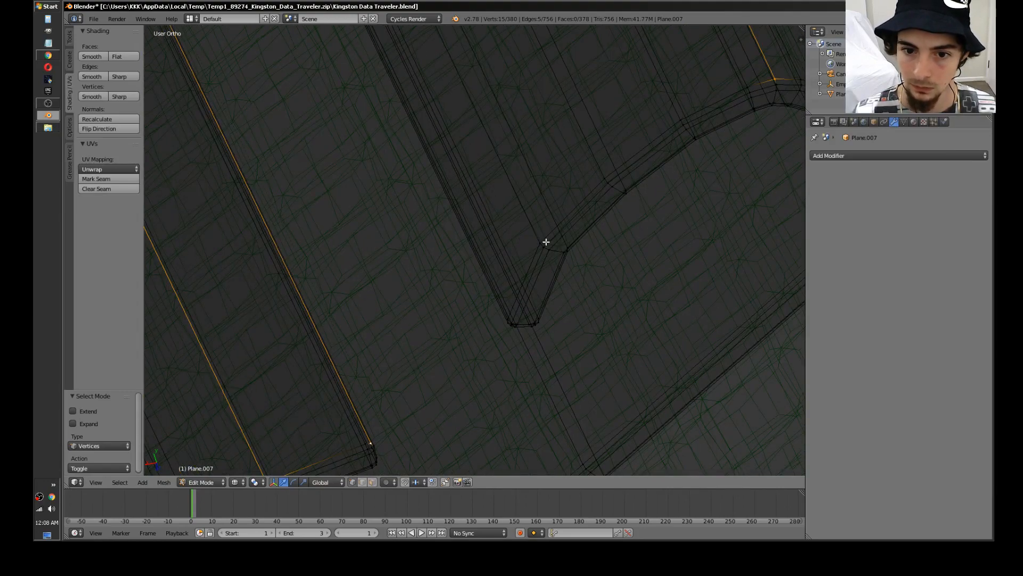
{"action": "right_click", "coordinate": [546, 243], "text": "shift"}
{"action": "middle_click_drag", "start_coordinate": [537, 245], "coordinate": [523, 310]}
{"action": "right_click", "coordinate": [525, 304], "text": "shift"}
Step: Hide the selected key vertices of the clip
{"action": "scroll", "coordinate": [482, 322], "scroll_direction": "down", "scroll_amount": 6}
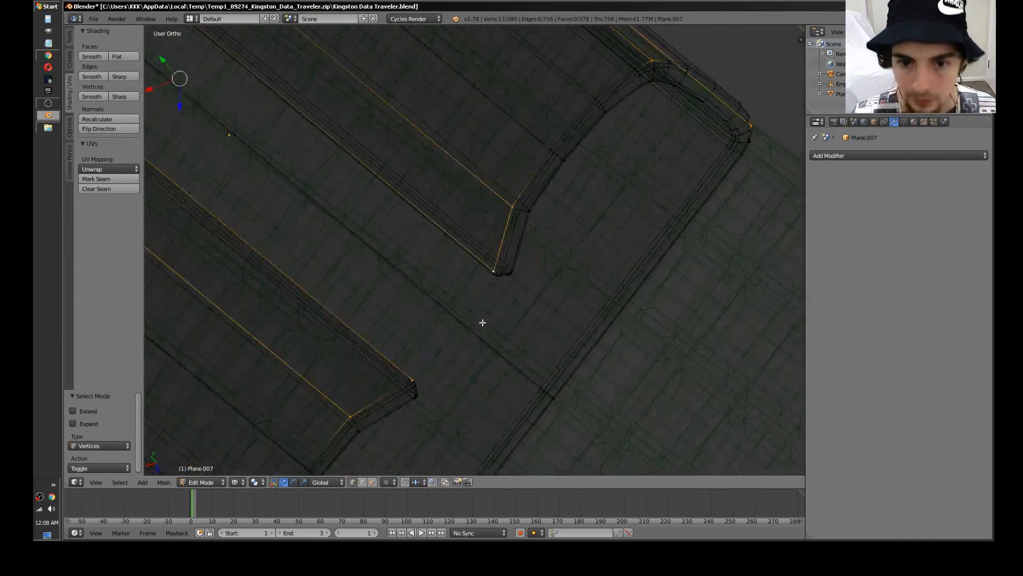
{"action": "middle_click_drag", "start_coordinate": [483, 330], "coordinate": [420, 320]}
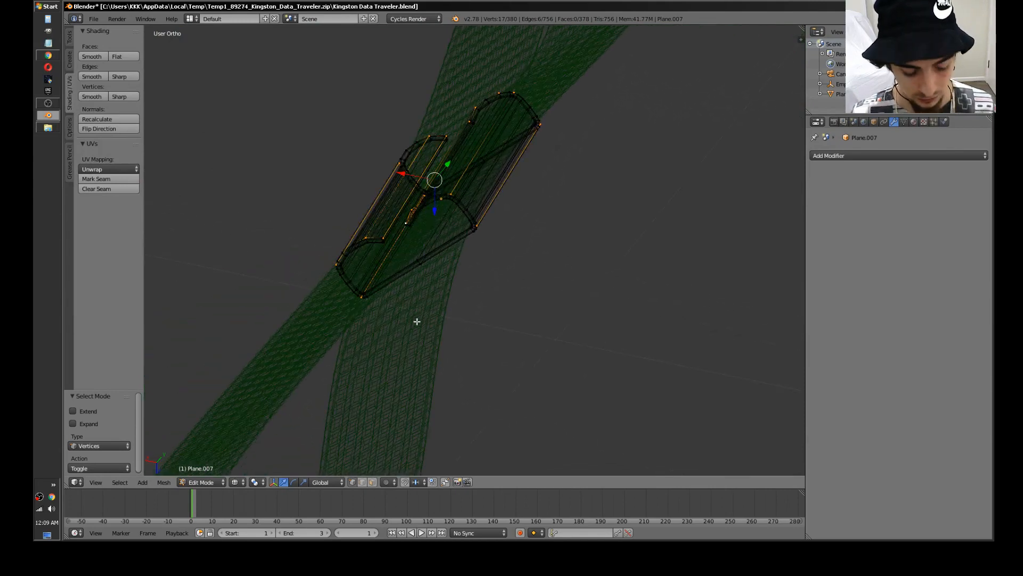
{"action": "key", "text": "h"}
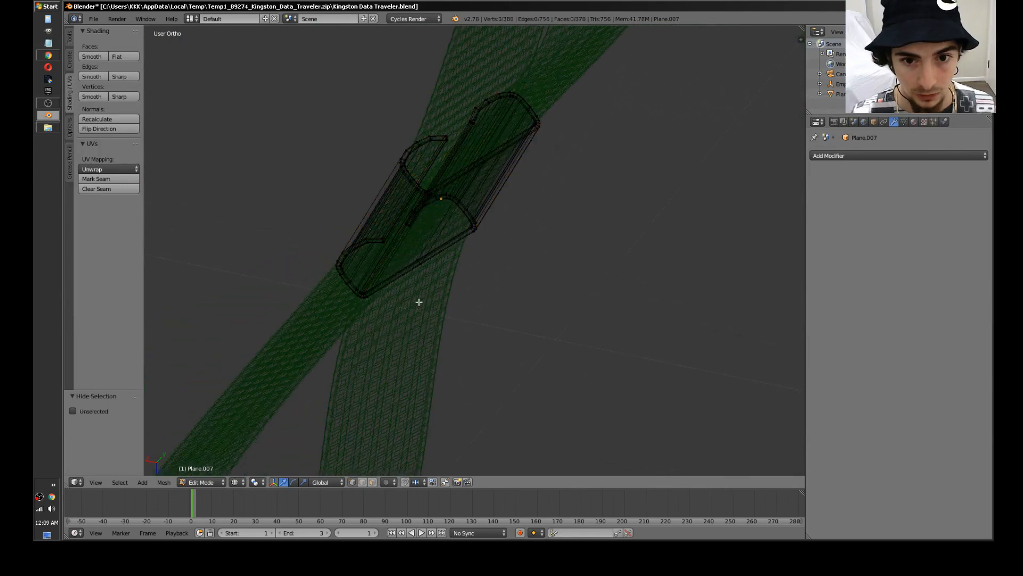
Step: Delete all remaining visible vertices of the clip, then reveal the hidden key vertices
{"action": "key", "text": "l"}
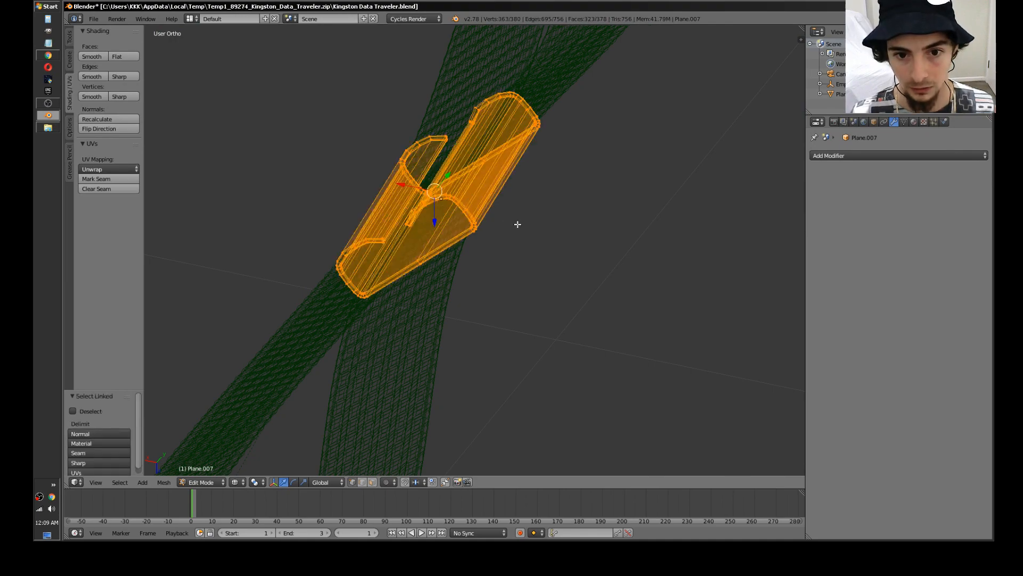
{"action": "scroll", "coordinate": [517, 224], "scroll_direction": "down", "scroll_amount": 3}
{"action": "middle_click_drag", "start_coordinate": [518, 225], "coordinate": [496, 254]}
{"action": "key", "text": "a"}
{"action": "key", "text": "a"}
{"action": "scroll", "coordinate": [503, 261], "scroll_direction": "down", "scroll_amount": 3}
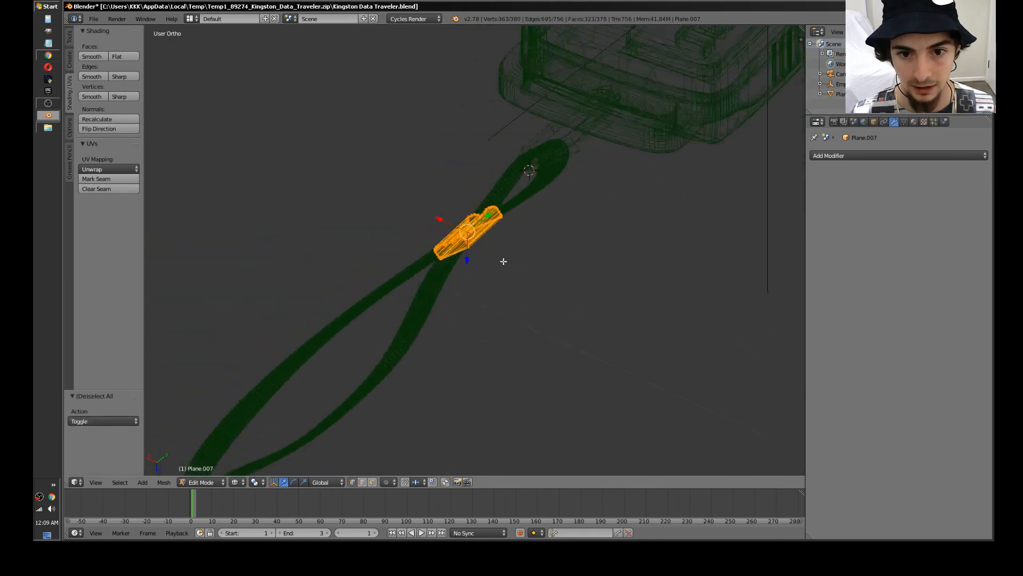
{"action": "scroll", "coordinate": [502, 262], "scroll_direction": "up", "scroll_amount": 3}
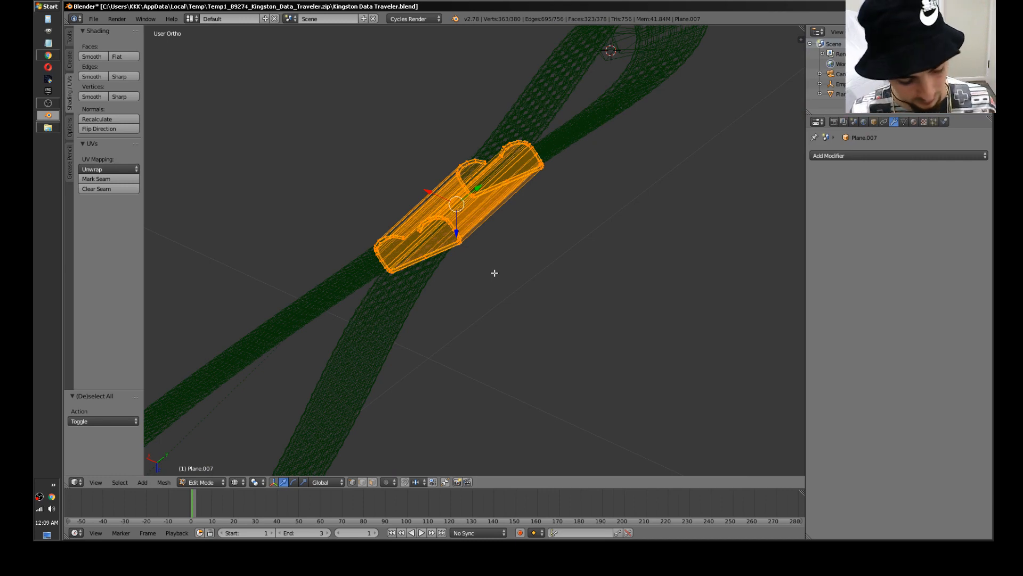
{"action": "key", "text": "x"}
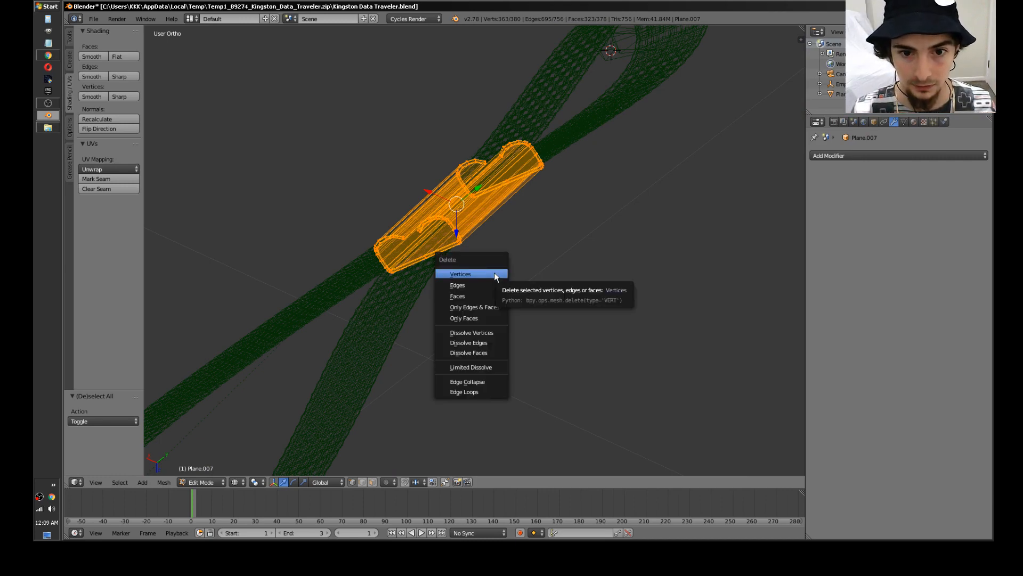
{"action": "left_click", "coordinate": [494, 274]}
{"action": "key", "text": "alt+h"}
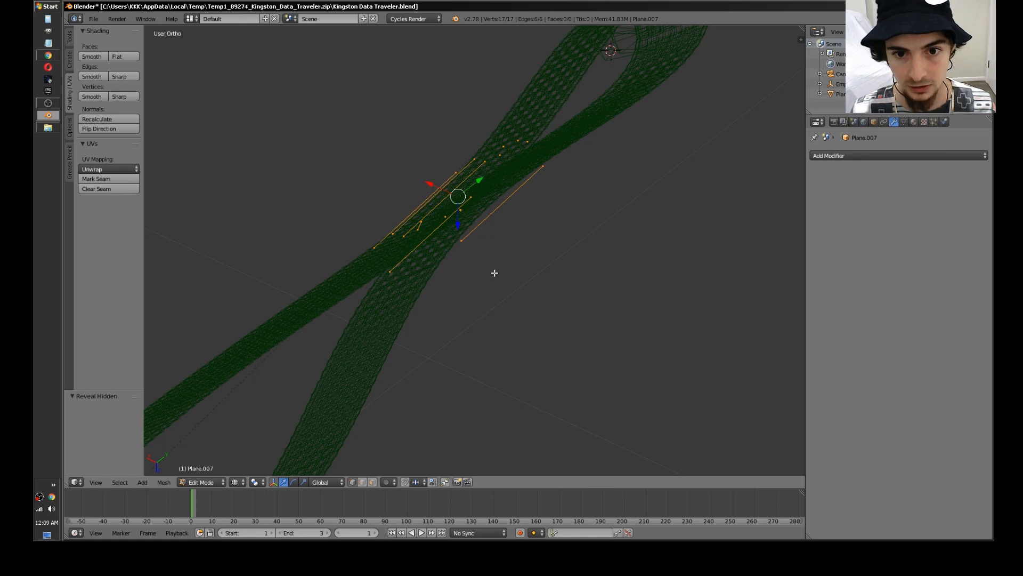
Step: In solid display, create a face between two of the clip's remaining long edges on opposite sides of the strap
{"action": "key", "text": "a"}
{"action": "mouse_move", "coordinate": [493, 271]}
{"action": "middle_mouse_down"}
{"action": "mouse_move", "coordinate": [523, 231]}
{"action": "mouse_move", "coordinate": [557, 213]}
{"action": "mouse_move", "coordinate": [495, 233]}
{"action": "mouse_move", "coordinate": [432, 283]}
{"action": "mouse_move", "coordinate": [400, 327]}
{"action": "mouse_move", "coordinate": [346, 325]}
{"action": "mouse_move", "coordinate": [281, 265]}
{"action": "mouse_move", "coordinate": [217, 265]}
{"action": "mouse_move", "coordinate": [268, 240]}
{"action": "mouse_move", "coordinate": [165, 238]}
{"action": "mouse_move", "coordinate": [217, 231]}
{"action": "mouse_move", "coordinate": [281, 246]}
{"action": "middle_mouse_up"}
{"action": "key", "text": "z"}
{"action": "mouse_move", "coordinate": [532, 293]}
{"action": "middle_mouse_down"}
{"action": "mouse_move", "coordinate": [470, 262]}
{"action": "mouse_move", "coordinate": [550, 231]}
{"action": "mouse_move", "coordinate": [526, 232]}
{"action": "mouse_move", "coordinate": [531, 224]}
{"action": "middle_mouse_up"}
{"action": "middle_click_drag", "start_coordinate": [528, 263], "coordinate": [537, 258]}
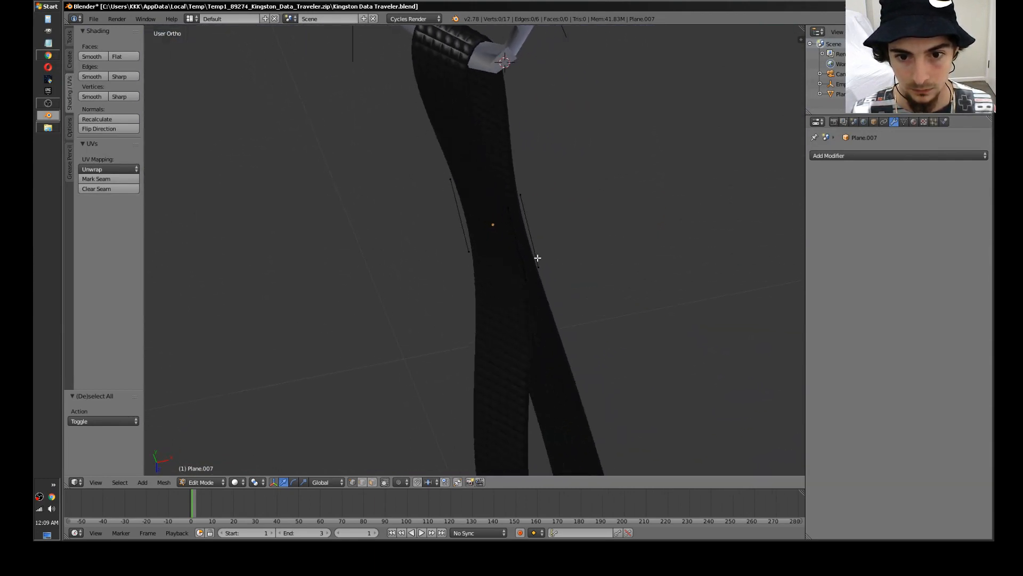
{"action": "right_click", "coordinate": [526, 276]}
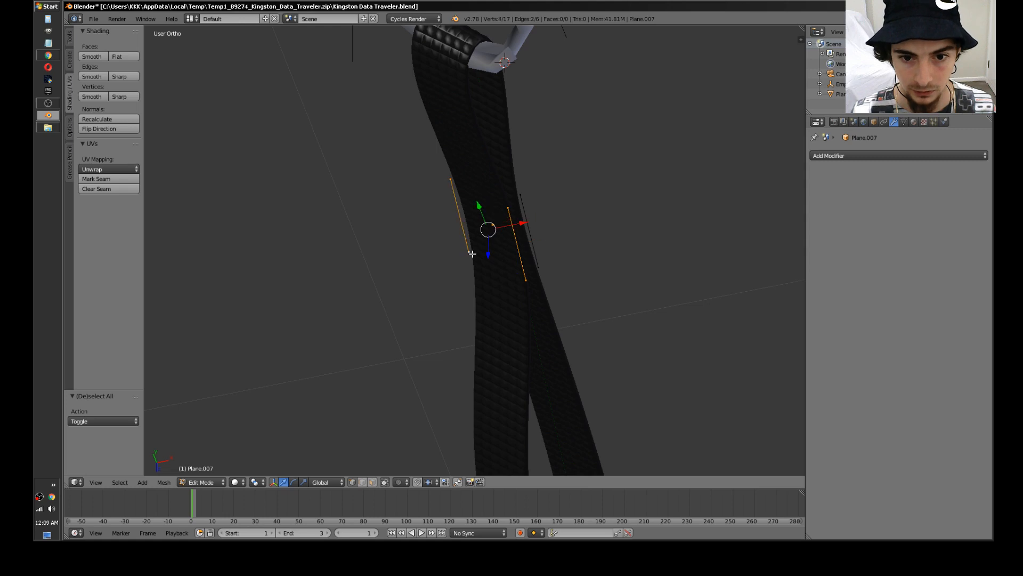
{"action": "key", "text": "f"}
Step: Create a side face between the new face's long edge and the neighbouring long edge of the clip
{"action": "key", "text": "a"}
{"action": "middle_click_drag", "start_coordinate": [557, 246], "coordinate": [584, 322]}
{"action": "scroll", "coordinate": [443, 294], "scroll_direction": "up", "scroll_amount": 4}
{"action": "middle_click_drag", "start_coordinate": [443, 295], "coordinate": [477, 269]}
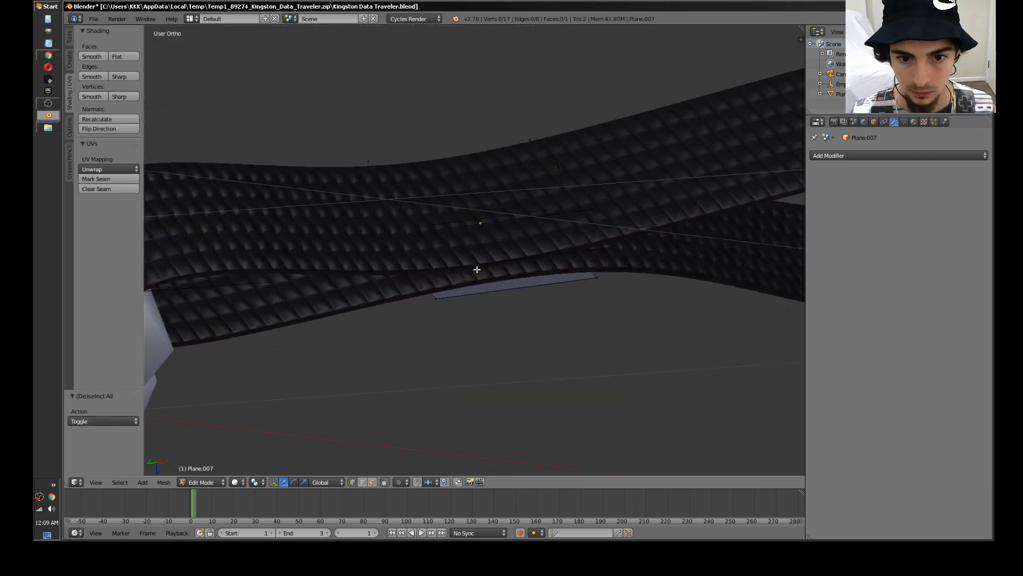
{"action": "right_click", "coordinate": [442, 293], "text": "shift"}
{"action": "right_click", "coordinate": [608, 249], "text": "shift"}
{"action": "right_click", "coordinate": [594, 276], "text": "shift"}
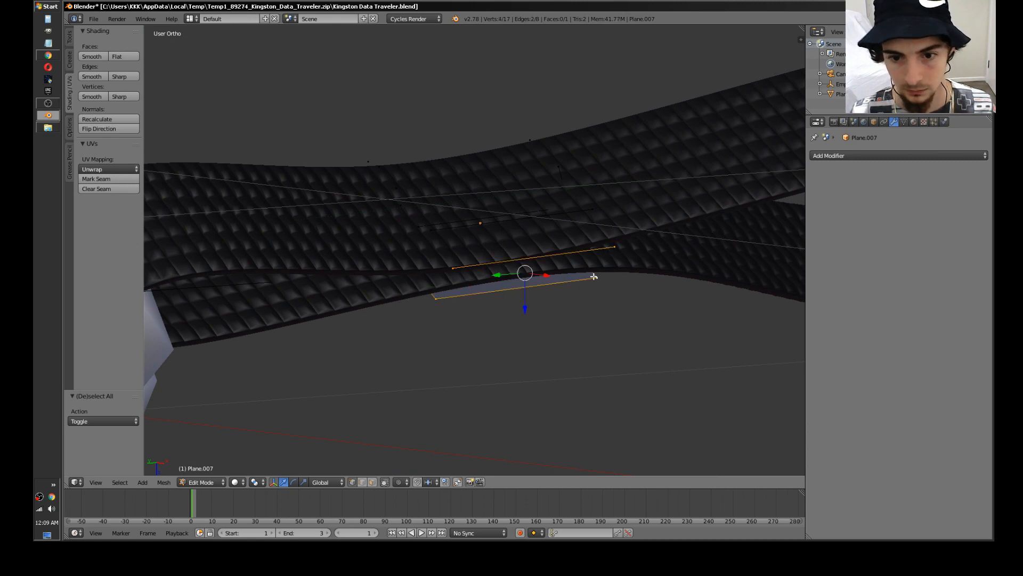
{"action": "key", "text": "f"}
{"action": "key", "text": "a"}
{"action": "middle_click_drag", "start_coordinate": [591, 274], "coordinate": [448, 230]}
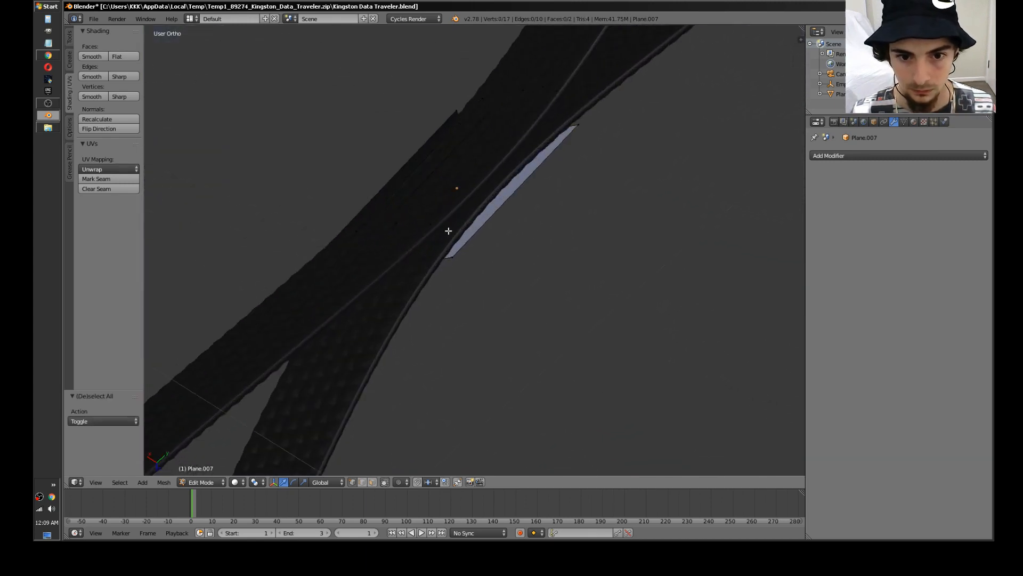
{"action": "right_click", "coordinate": [578, 125], "text": "shift"}
{"action": "key", "text": "h"}
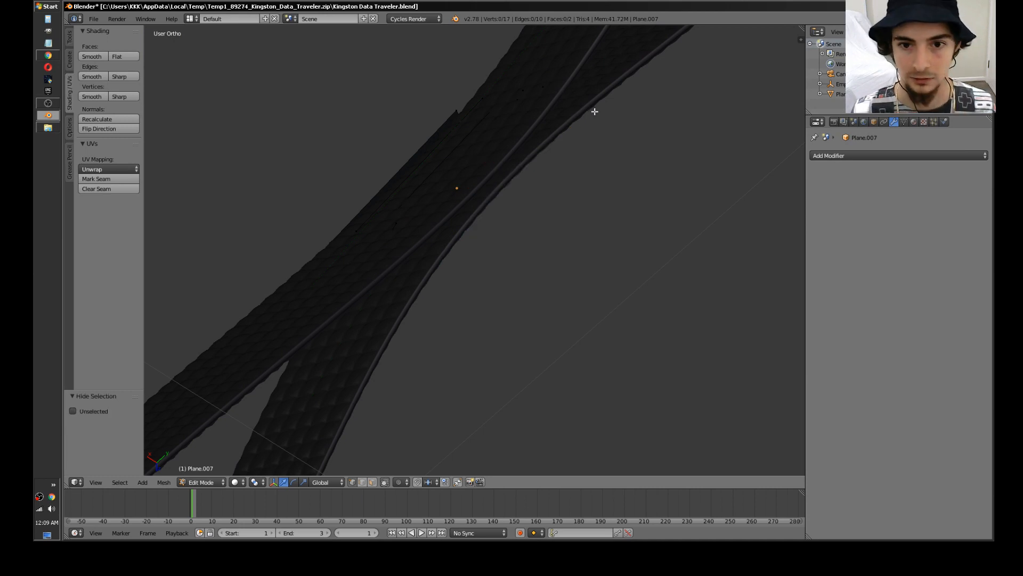
{"action": "key", "text": "alt+h"}
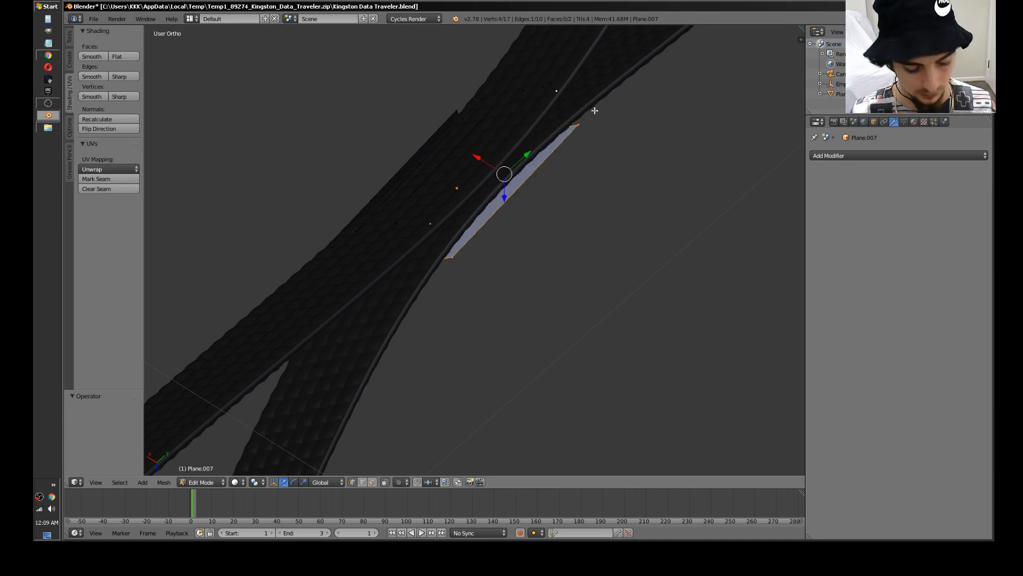
Step: In wireframe display, fill further four-sided faces between the clip's remaining corner vertices
{"action": "key", "text": "z"}
{"action": "key", "text": "a"}
{"action": "middle_click_drag", "start_coordinate": [574, 133], "coordinate": [450, 196]}
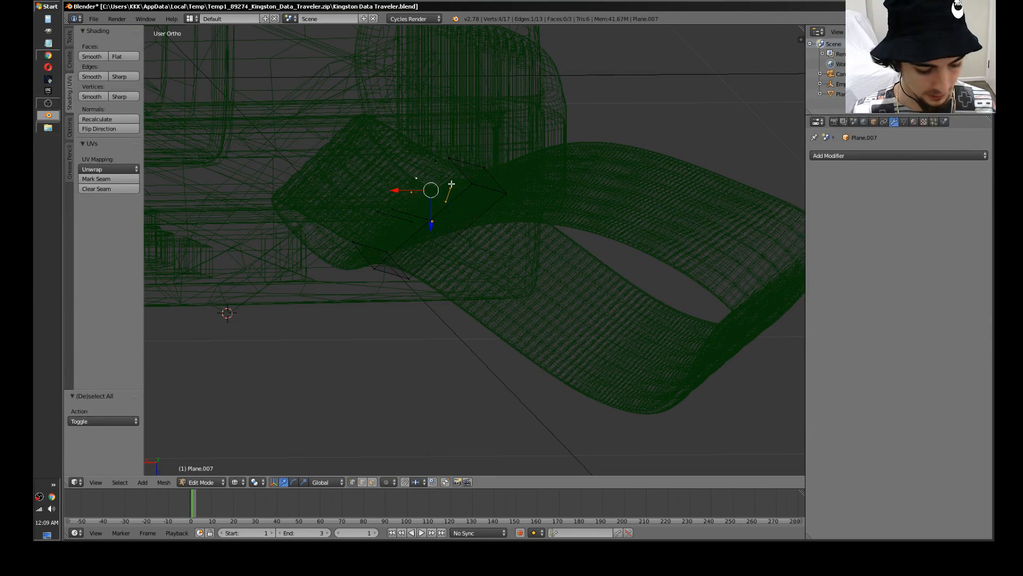
{"action": "key", "text": "f"}
{"action": "key", "text": "a"}
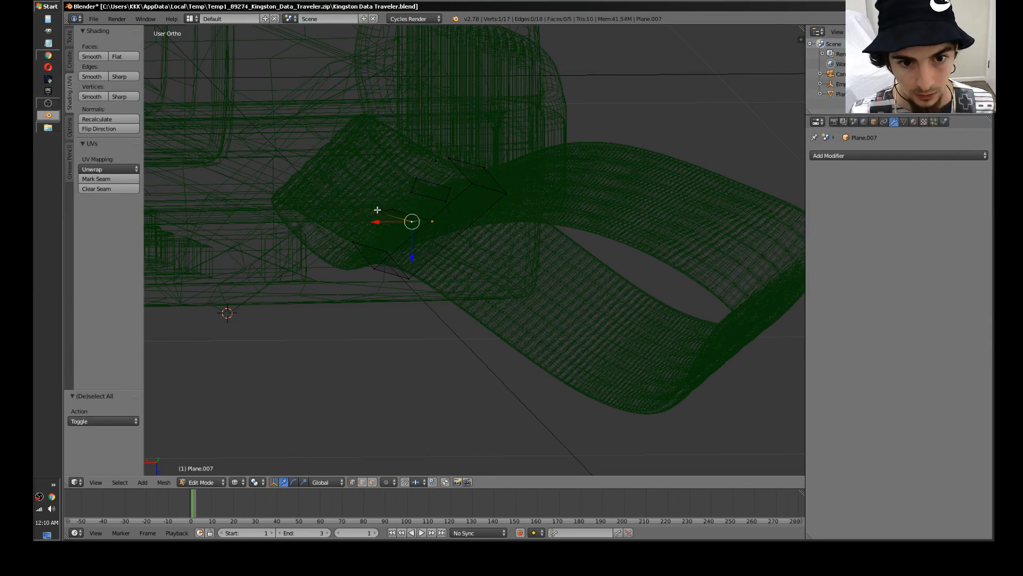
{"action": "key", "text": "f"}
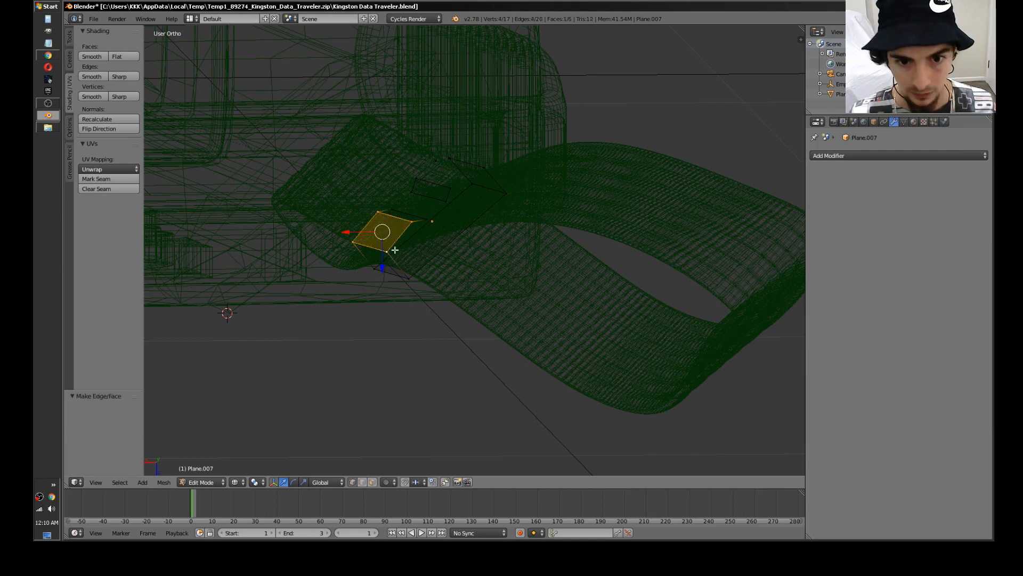
{"action": "key", "text": "a"}
Step: Delete the loose vertex beside the end of the clip's outer edge
{"action": "middle_click_drag", "start_coordinate": [391, 251], "coordinate": [497, 203]}
{"action": "right_click", "coordinate": [455, 142], "text": "shift"}
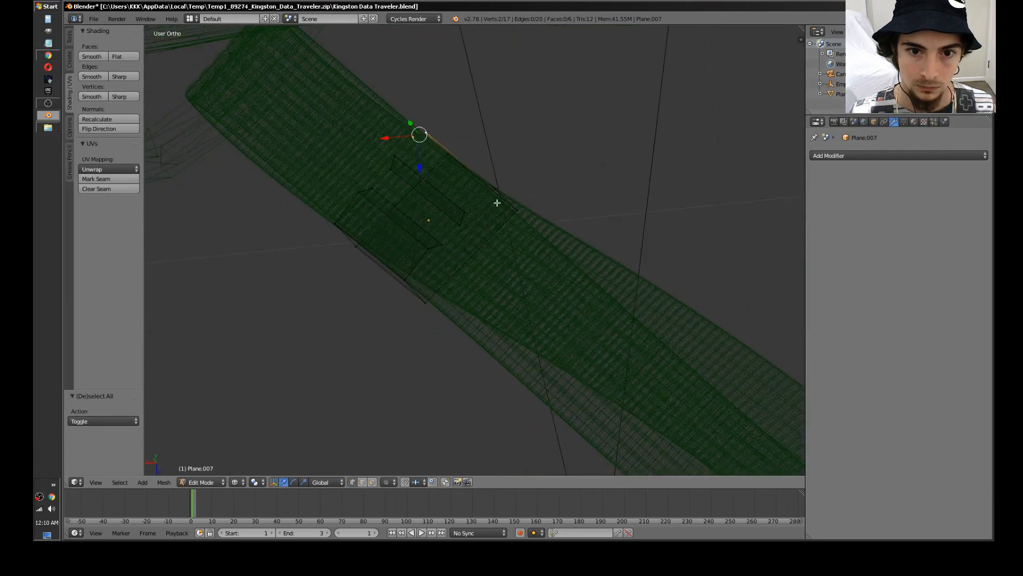
{"action": "key", "text": "x"}
{"action": "left_click", "coordinate": [412, 139]}
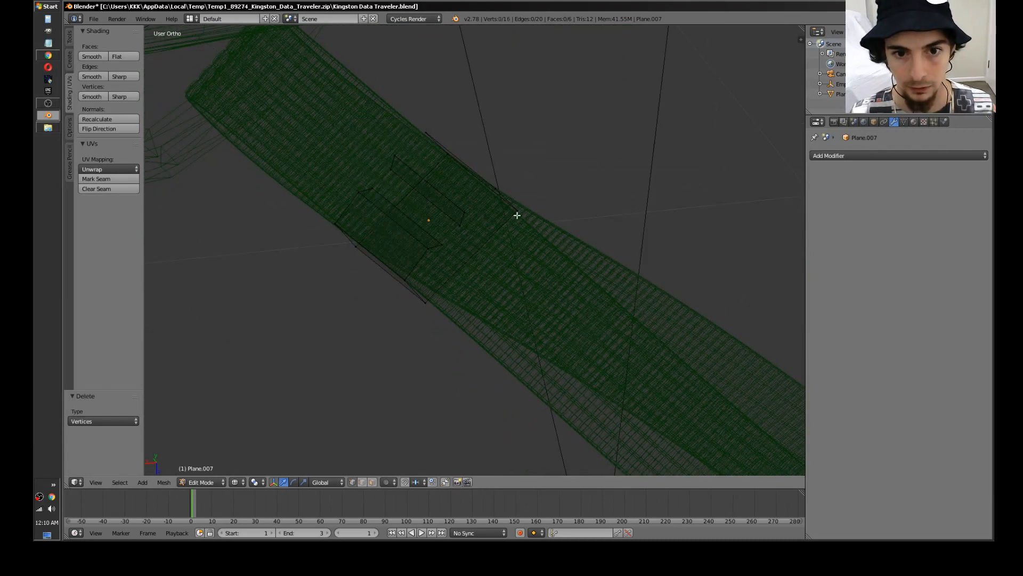
Step: Fill the clip's last missing face and recalculate the normals of all its faces
{"action": "middle_click_drag", "start_coordinate": [517, 213], "coordinate": [477, 191]}
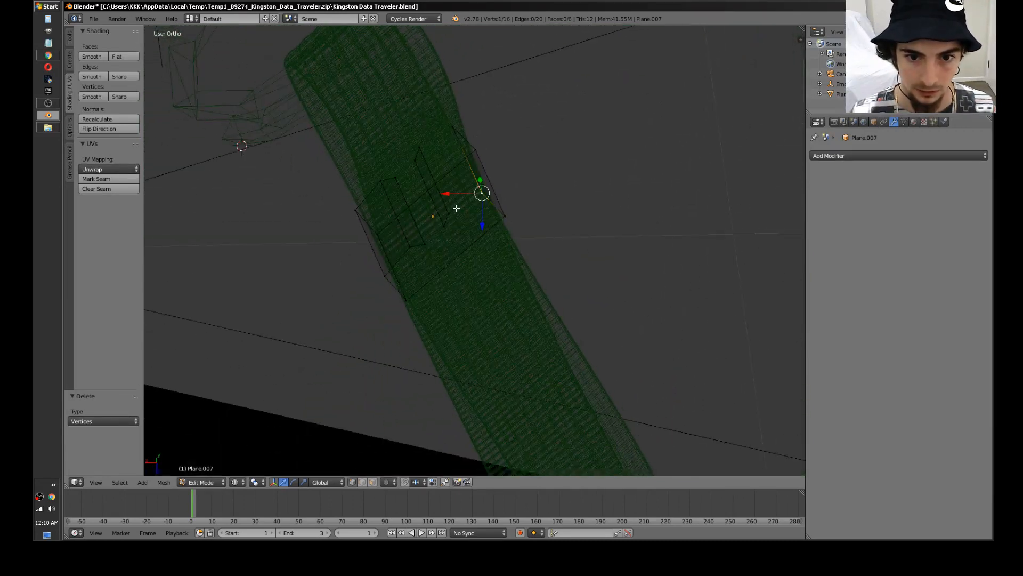
{"action": "key", "text": "a"}
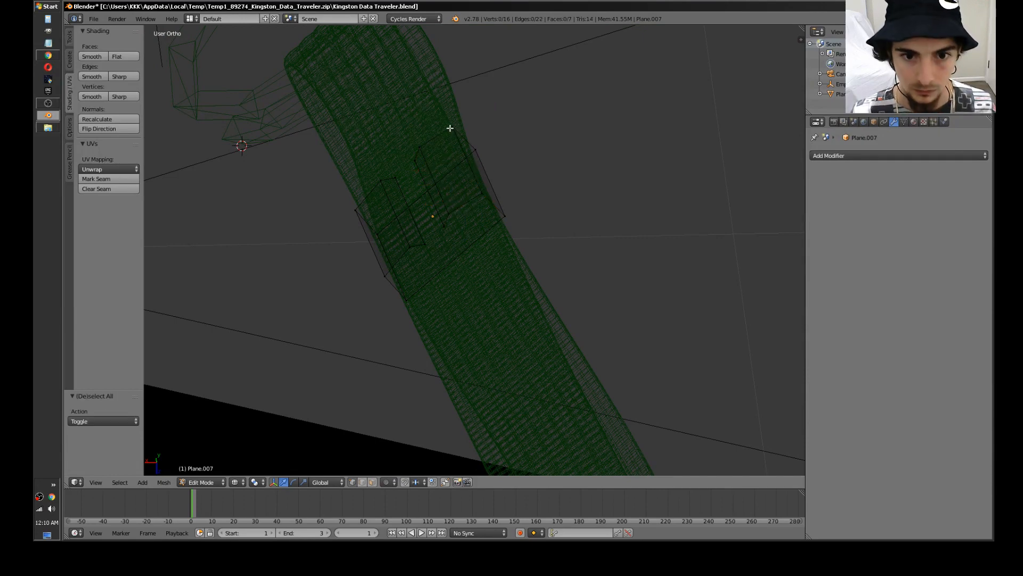
{"action": "key", "text": "a"}
{"action": "left_click", "coordinate": [97, 116]}
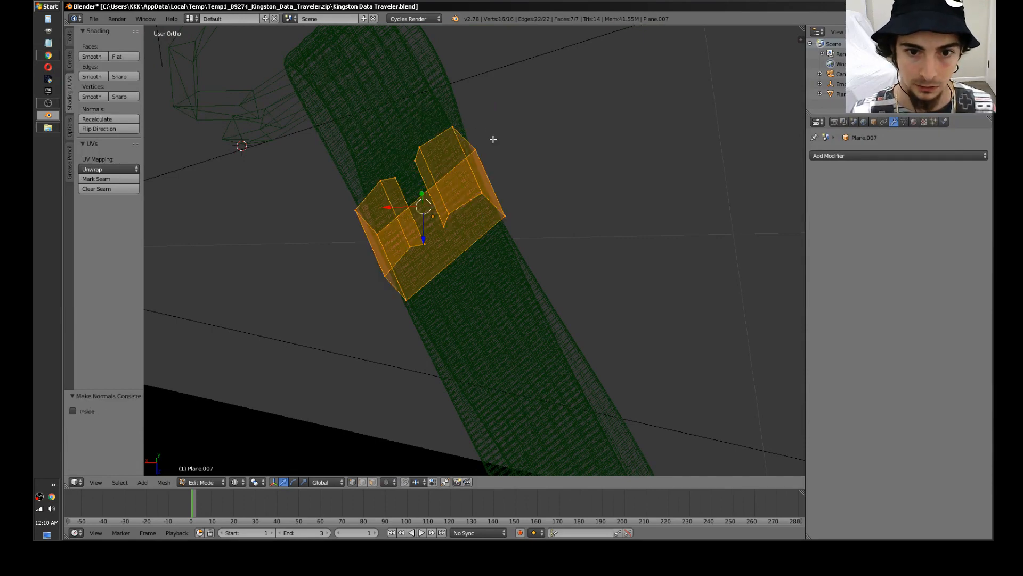
{"action": "key", "text": "a"}
{"action": "key", "text": "z"}
{"action": "mouse_move", "coordinate": [487, 142]}
{"action": "middle_mouse_down"}
{"action": "mouse_move", "coordinate": [493, 158]}
{"action": "mouse_move", "coordinate": [521, 139]}
{"action": "mouse_move", "coordinate": [539, 165]}
{"action": "mouse_move", "coordinate": [473, 160]}
{"action": "mouse_move", "coordinate": [414, 130]}
{"action": "mouse_move", "coordinate": [371, 203]}
{"action": "mouse_move", "coordinate": [516, 139]}
{"action": "mouse_move", "coordinate": [482, 137]}
{"action": "mouse_move", "coordinate": [407, 174]}
{"action": "mouse_move", "coordinate": [477, 174]}
{"action": "middle_mouse_up"}
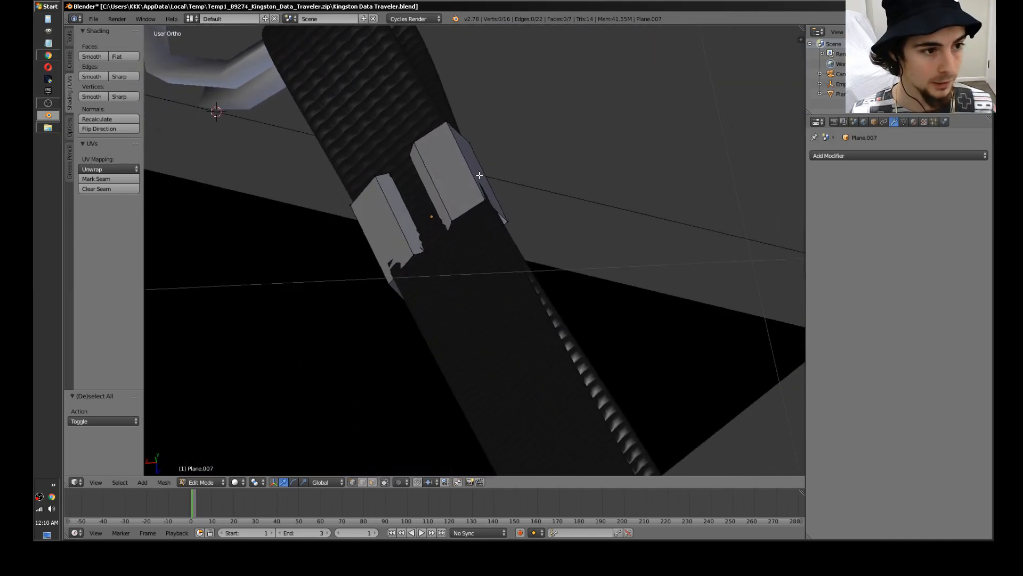
Step: Add a Solidify modifier with a thickness of 0.0020 to the strap clip and apply it
{"action": "key", "text": "Tab"}
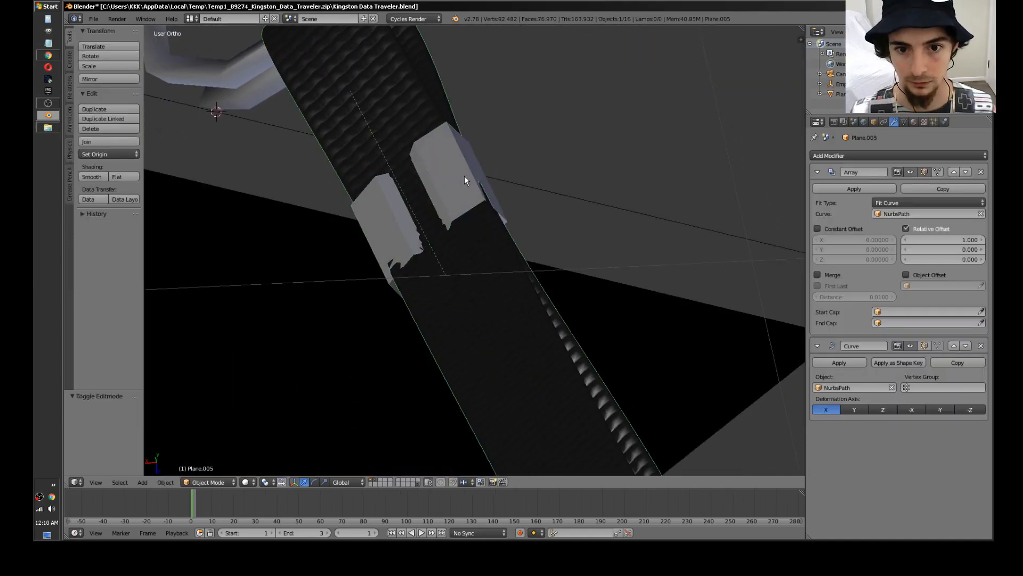
{"action": "left_click", "coordinate": [887, 155]}
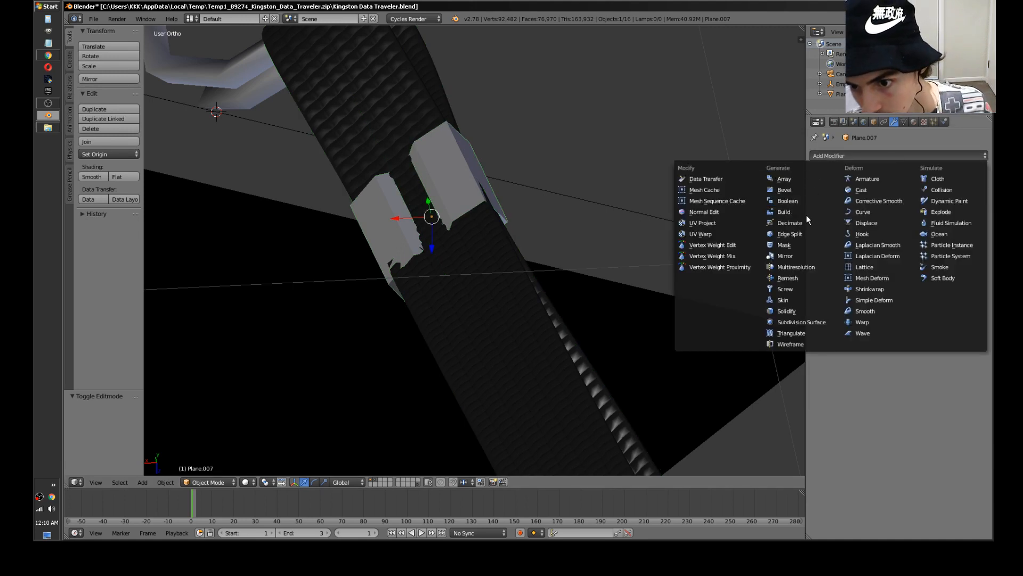
{"action": "left_click", "coordinate": [808, 312]}
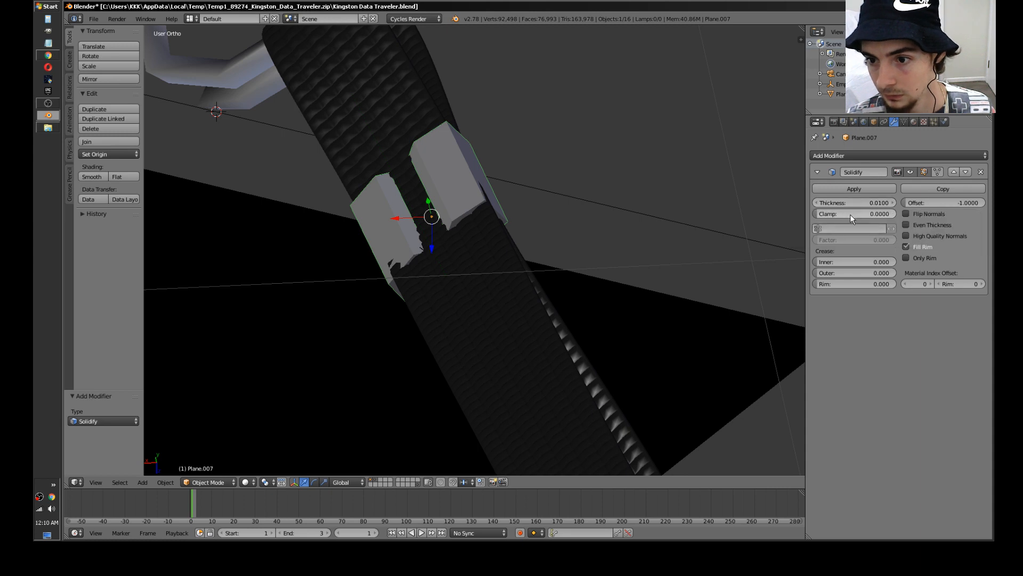
{"action": "mouse_move", "coordinate": [851, 205]}
{"action": "left_mouse_down"}
{"action": "mouse_move", "coordinate": [879, 206]}
{"action": "mouse_move", "coordinate": [838, 206]}
{"action": "mouse_move", "coordinate": [862, 204]}
{"action": "left_mouse_up"}
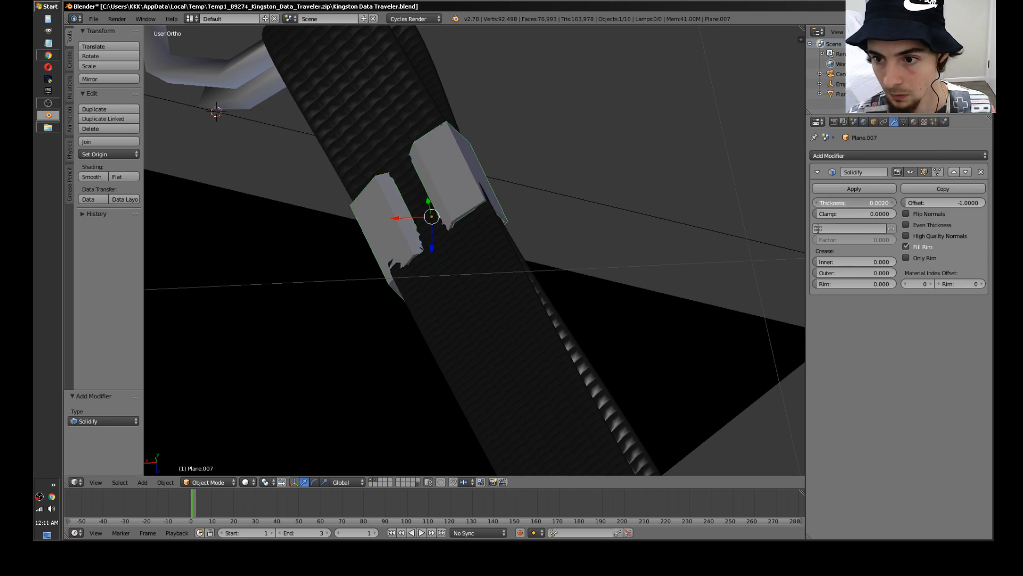
{"action": "left_click", "coordinate": [872, 188]}
{"action": "key", "text": "Tab"}
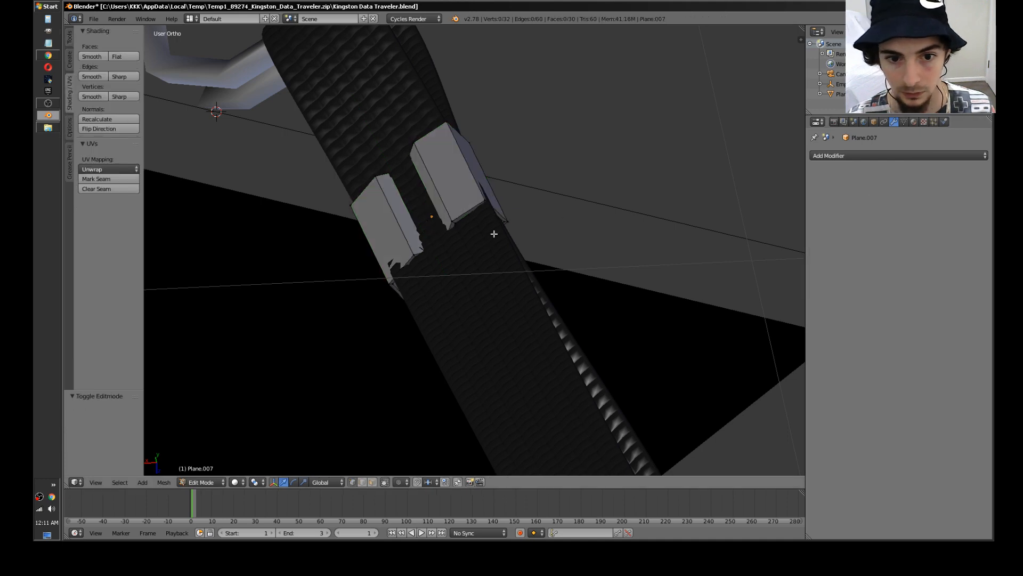
{"action": "key", "text": "Tab"}
Step: With the transform orientation set to Local, move the long corner edges of the clip's near half outward to clear the strap
{"action": "middle_click_drag", "start_coordinate": [480, 234], "coordinate": [458, 254]}
{"action": "key", "text": "Tab"}
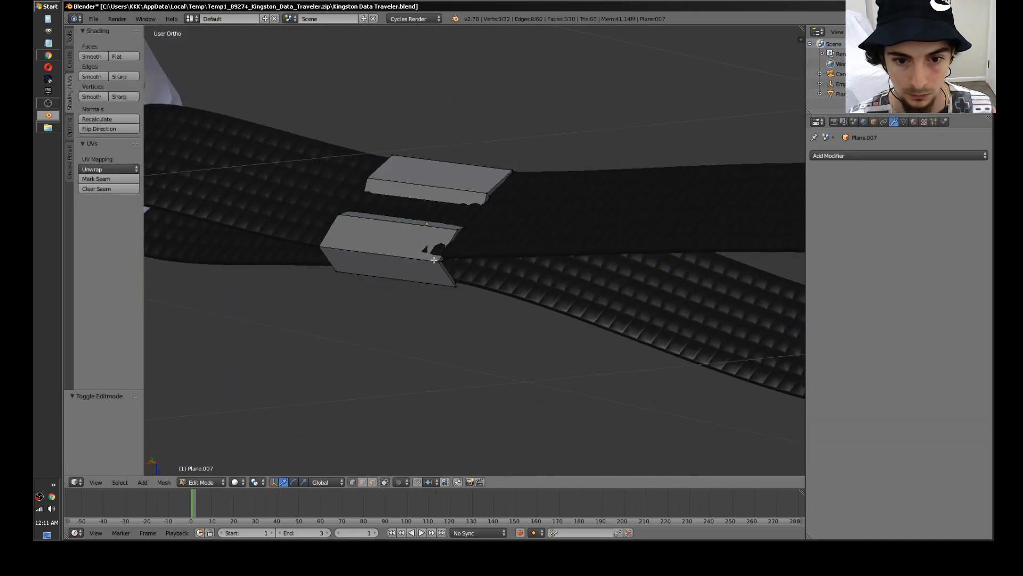
{"action": "right_click", "coordinate": [434, 259], "text": "alt"}
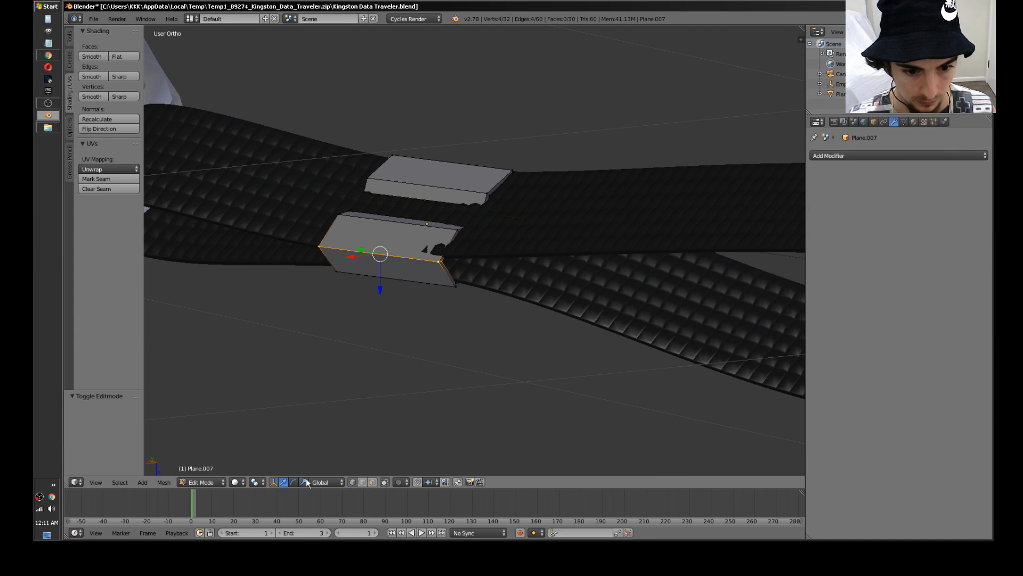
{"action": "left_click", "coordinate": [254, 481]}
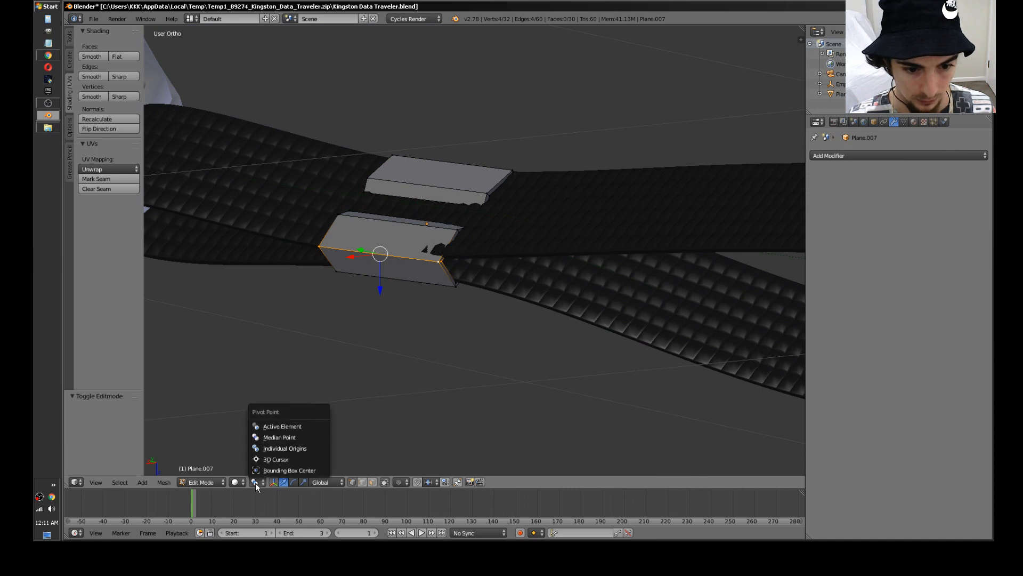
{"action": "left_click", "coordinate": [320, 482]}
{"action": "left_click", "coordinate": [331, 451]}
{"action": "left_click", "coordinate": [324, 482]}
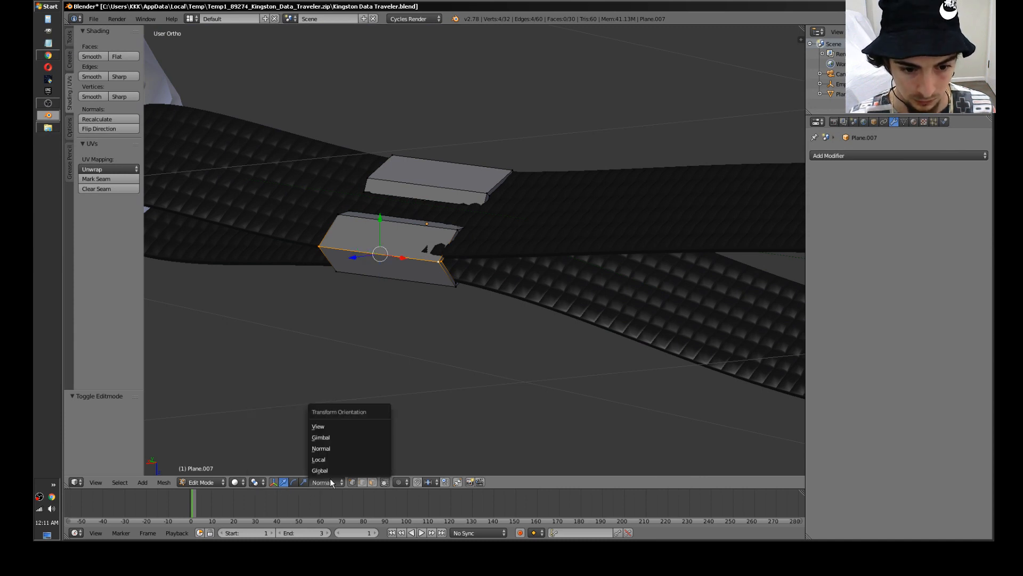
{"action": "left_click", "coordinate": [333, 459]}
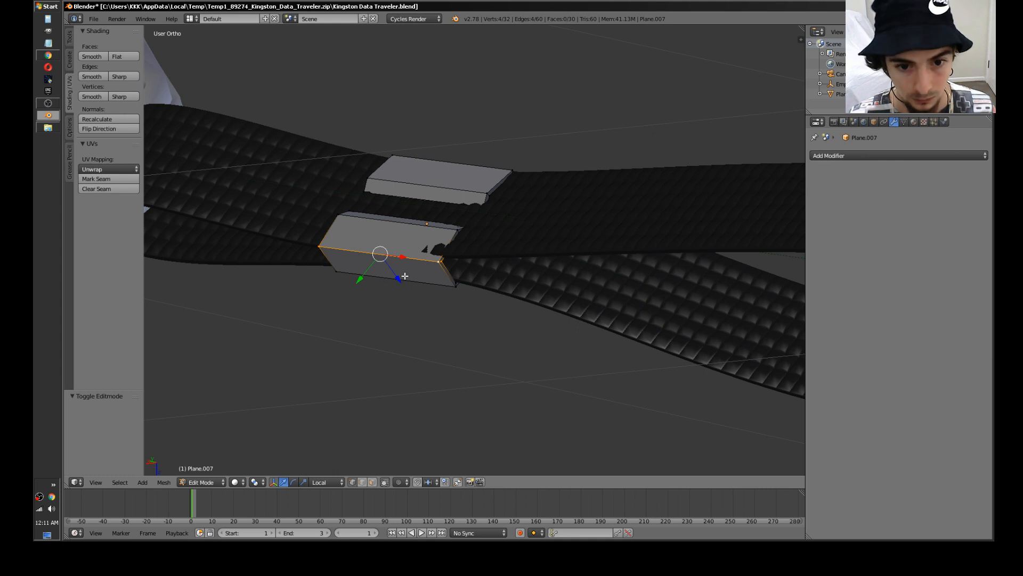
{"action": "left_click_drag", "start_coordinate": [399, 279], "coordinate": [398, 279]}
{"action": "key", "text": "a"}
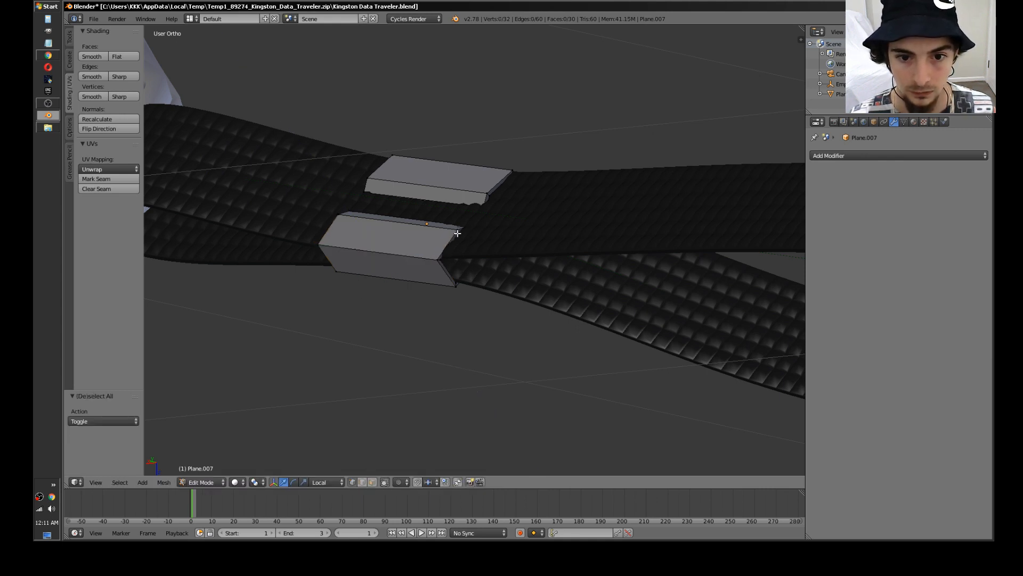
{"action": "left_click_drag", "start_coordinate": [412, 243], "coordinate": [419, 240]}
{"action": "key", "text": "a"}
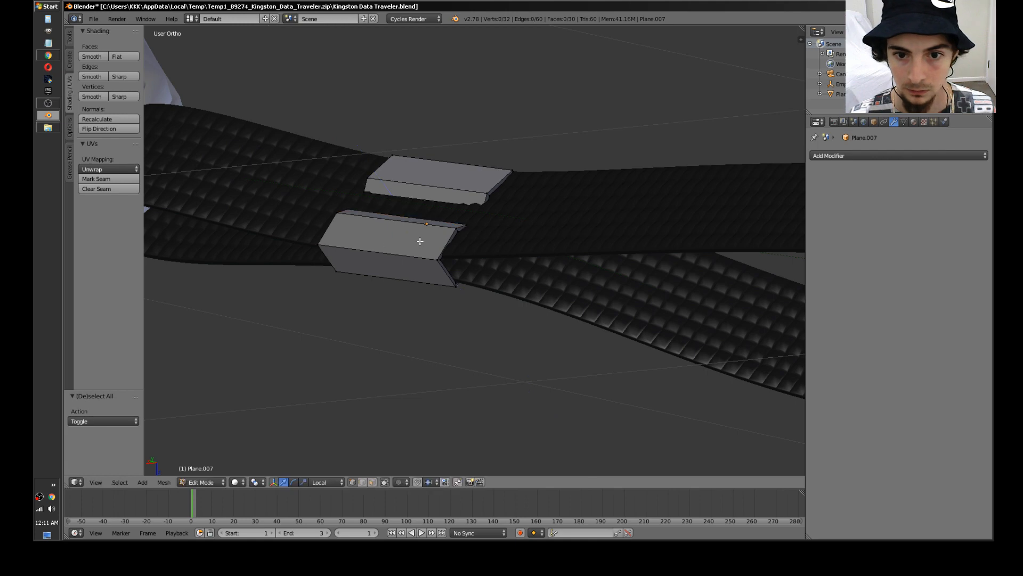
Step: Move the long outer corner edge of the clip's opposite half about -0.003 along Y and about -0.0018 along local Z
{"action": "key", "text": "Tab"}
{"action": "mouse_move", "coordinate": [478, 272]}
{"action": "middle_mouse_down"}
{"action": "mouse_move", "coordinate": [403, 310]}
{"action": "mouse_move", "coordinate": [433, 333]}
{"action": "mouse_move", "coordinate": [484, 306]}
{"action": "mouse_move", "coordinate": [475, 292]}
{"action": "mouse_move", "coordinate": [447, 306]}
{"action": "mouse_move", "coordinate": [457, 228]}
{"action": "mouse_move", "coordinate": [450, 290]}
{"action": "middle_mouse_up"}
{"action": "key", "text": "Tab"}
{"action": "right_click", "coordinate": [450, 259], "text": "alt"}
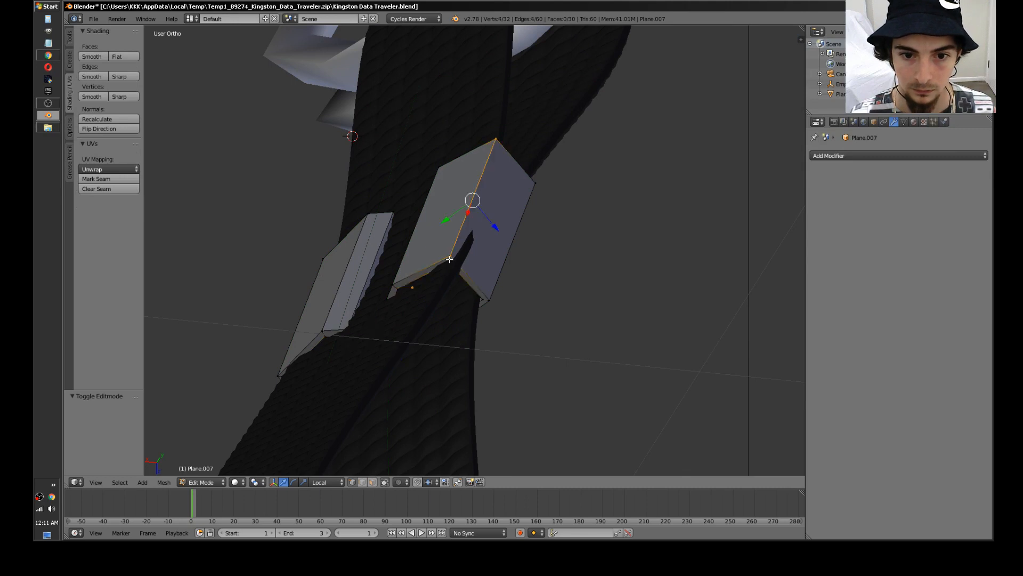
{"action": "key", "text": "g"}
{"action": "key", "text": "y"}
{"action": "left_click", "coordinate": [471, 216]}
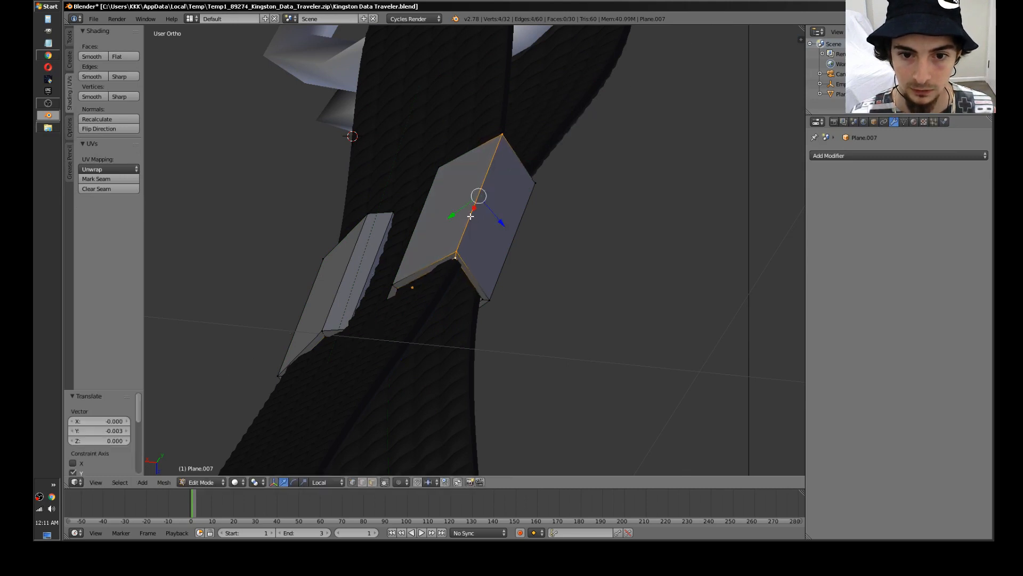
{"action": "key", "text": "g"}
{"action": "key", "text": "z"}
{"action": "key", "text": "z"}
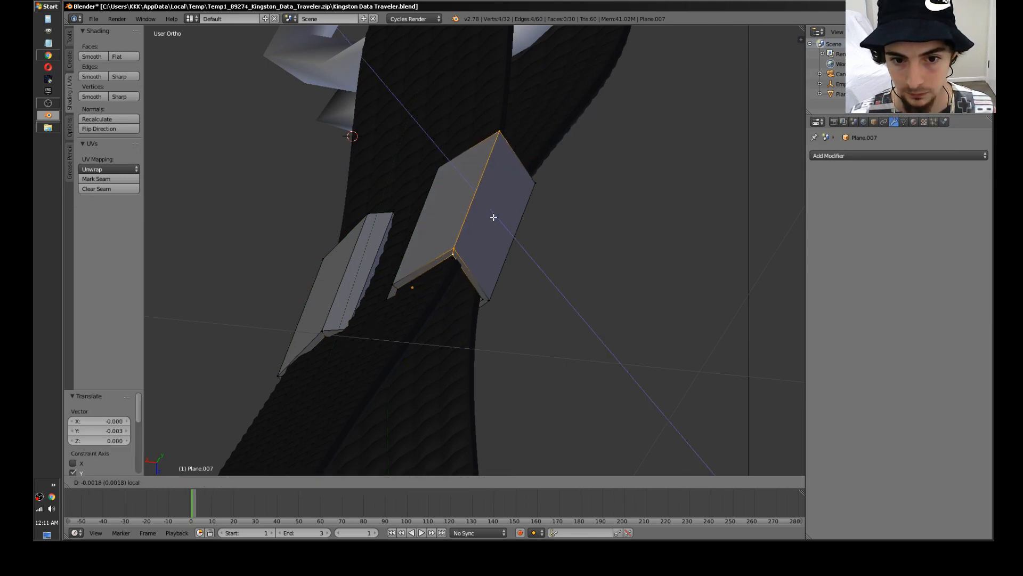
{"action": "left_click", "coordinate": [493, 217]}
{"action": "key", "text": "a"}
Step: Examine the reshaped clip around the strap from several angles
{"action": "scroll", "coordinate": [493, 218], "scroll_direction": "down", "scroll_amount": 3}
{"action": "middle_click_drag", "start_coordinate": [494, 220], "coordinate": [480, 297]}
{"action": "scroll", "coordinate": [506, 248], "scroll_direction": "down", "scroll_amount": 5}
{"action": "scroll", "coordinate": [498, 322], "scroll_direction": "up", "scroll_amount": 3}
{"action": "key", "text": "Tab"}
{"action": "key", "text": "Tab"}
{"action": "key", "text": "a"}
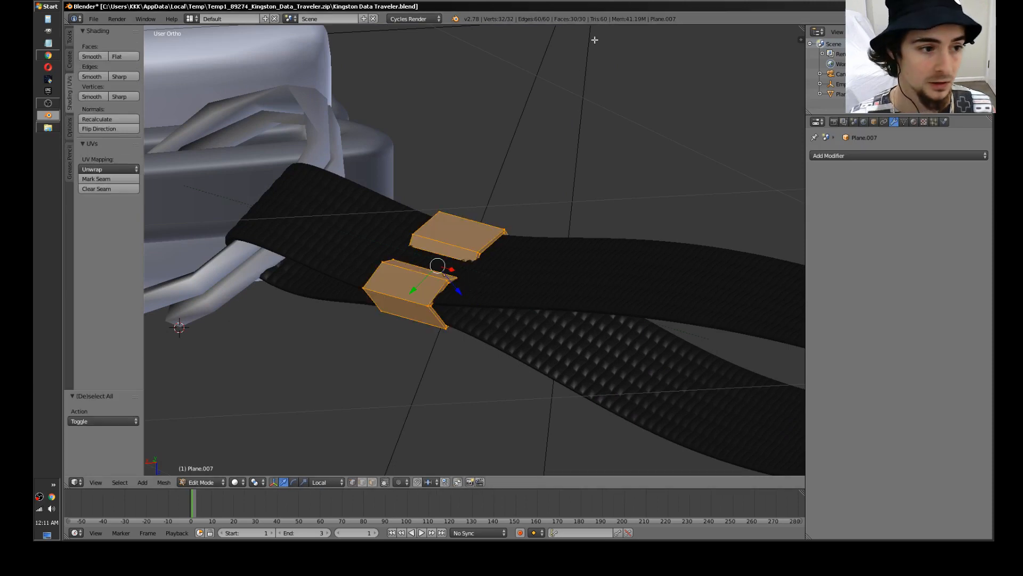
{"action": "key", "text": "Tab"}
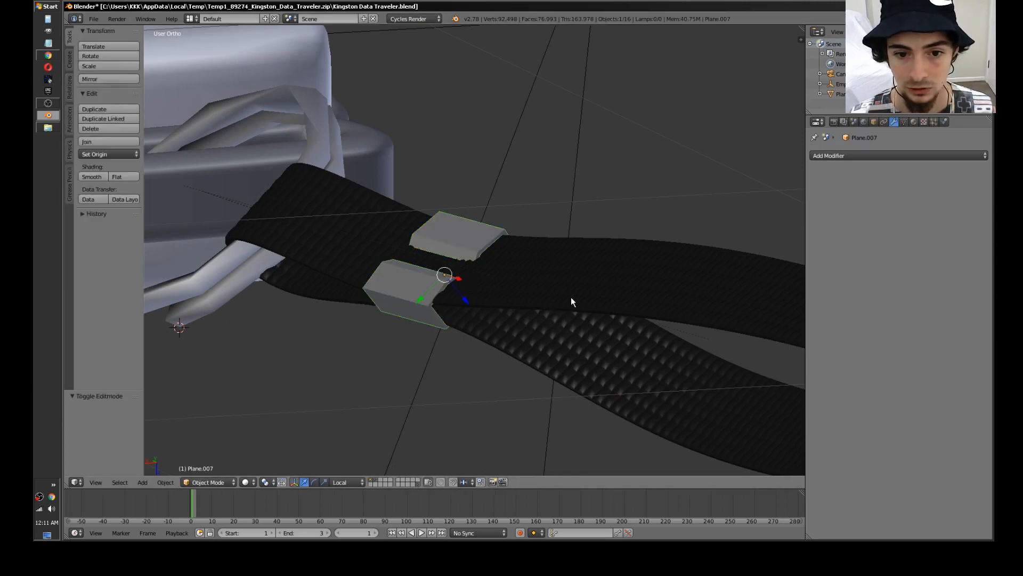
{"action": "middle_click_drag", "start_coordinate": [571, 296], "coordinate": [414, 308]}
Step: In face select mode, shade the inner side faces of both clip halves smooth
{"action": "key", "text": "Tab"}
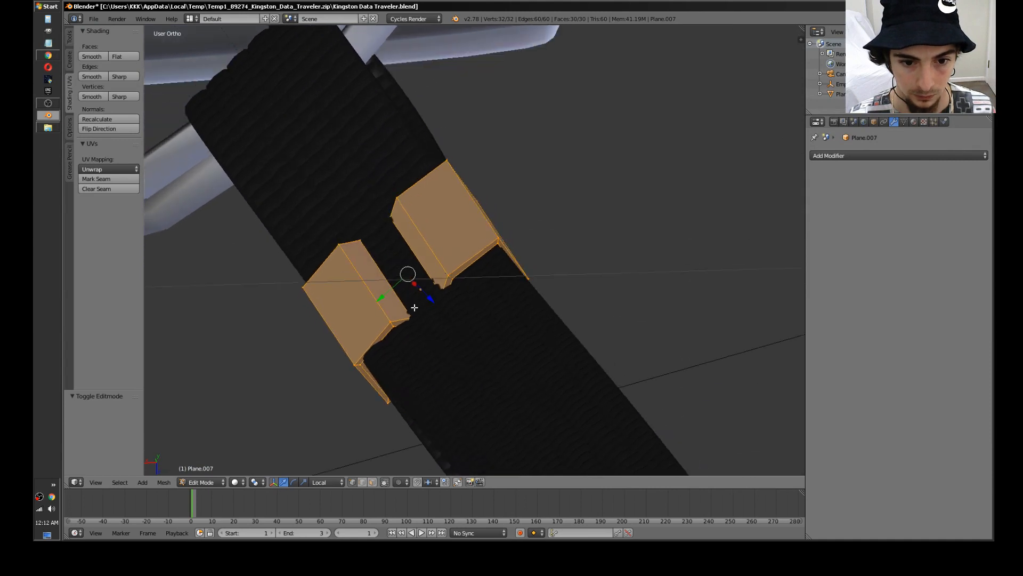
{"action": "key", "text": "ctrl+Tab"}
{"action": "left_click", "coordinate": [405, 331]}
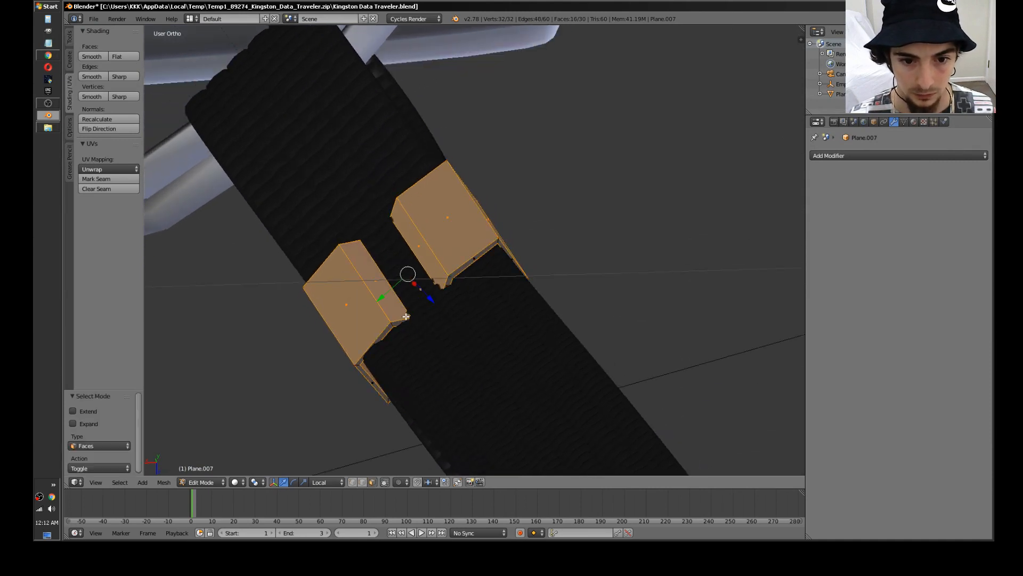
{"action": "right_click", "coordinate": [406, 316], "text": "alt"}
{"action": "right_click", "coordinate": [445, 281], "text": "alt+shift"}
{"action": "key", "text": "w"}
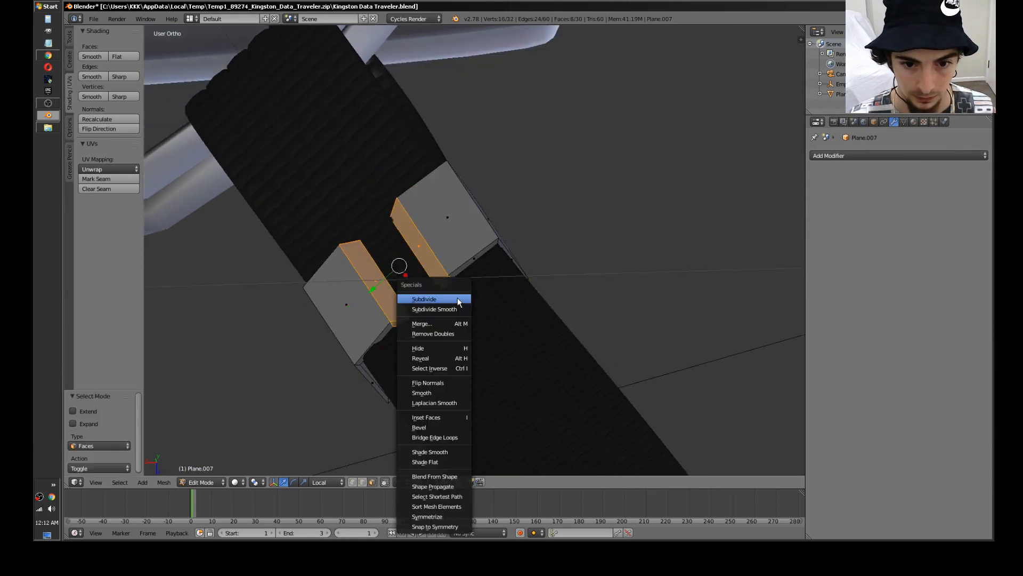
{"action": "left_click", "coordinate": [456, 462]}
{"action": "key", "text": "Tab"}
{"action": "middle_click_drag", "start_coordinate": [456, 452], "coordinate": [477, 361]}
Step: Apply smooth shading to all faces of the clip and return to Object Mode
{"action": "key", "text": "Tab"}
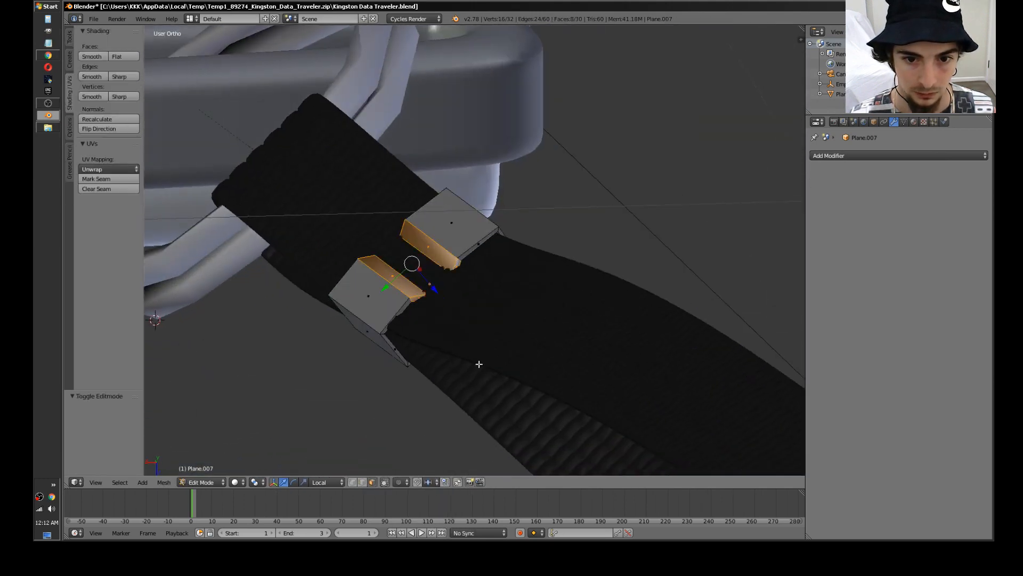
{"action": "key", "text": "a"}
{"action": "key", "text": "a"}
{"action": "key", "text": "w"}
{"action": "left_click", "coordinate": [478, 365]}
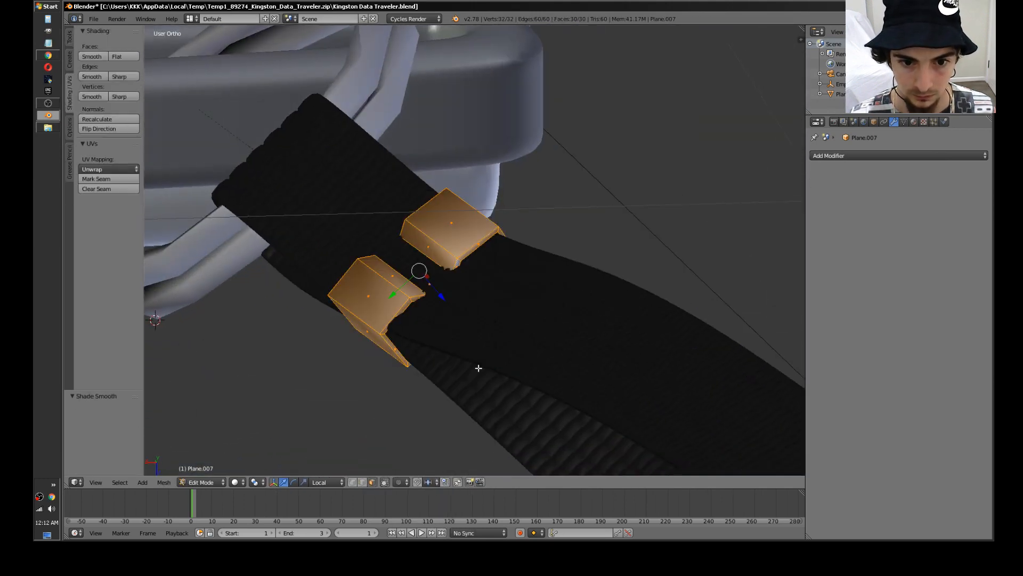
{"action": "key", "text": "Tab"}
{"action": "middle_click_drag", "start_coordinate": [478, 357], "coordinate": [462, 300]}
{"action": "key", "text": "a"}
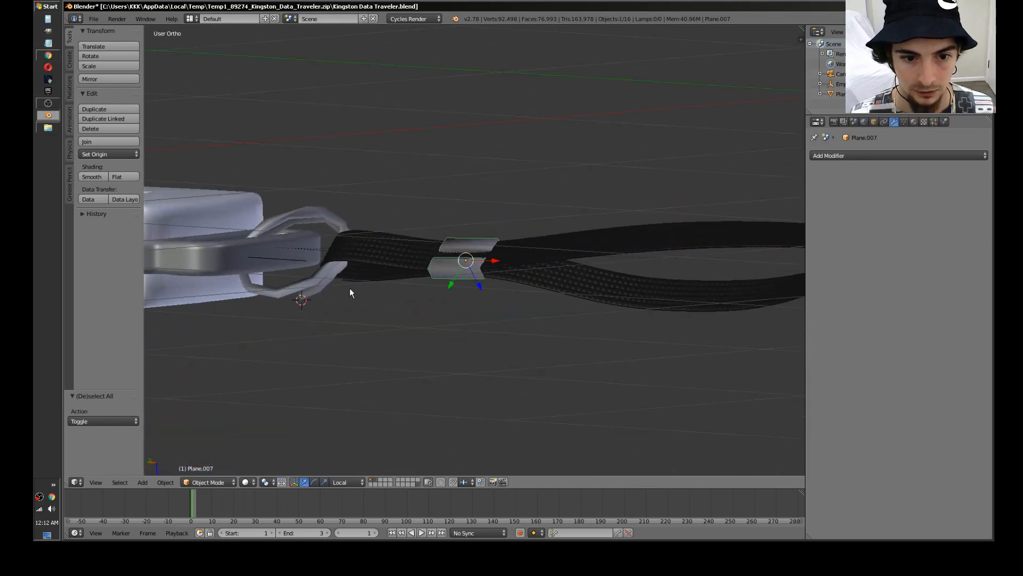
Step: Examine the metal ring and the strap's repeated base segment, checking the strap's mesh in Edit Mode
{"action": "right_click", "coordinate": [309, 287], "text": "shift"}
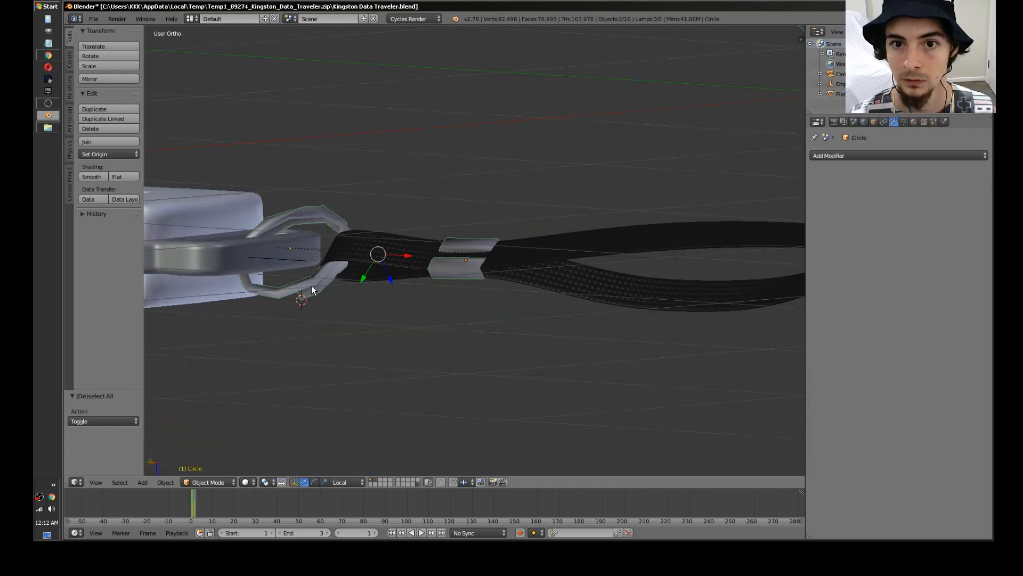
{"action": "key", "text": "Tab"}
{"action": "key", "text": "Tab"}
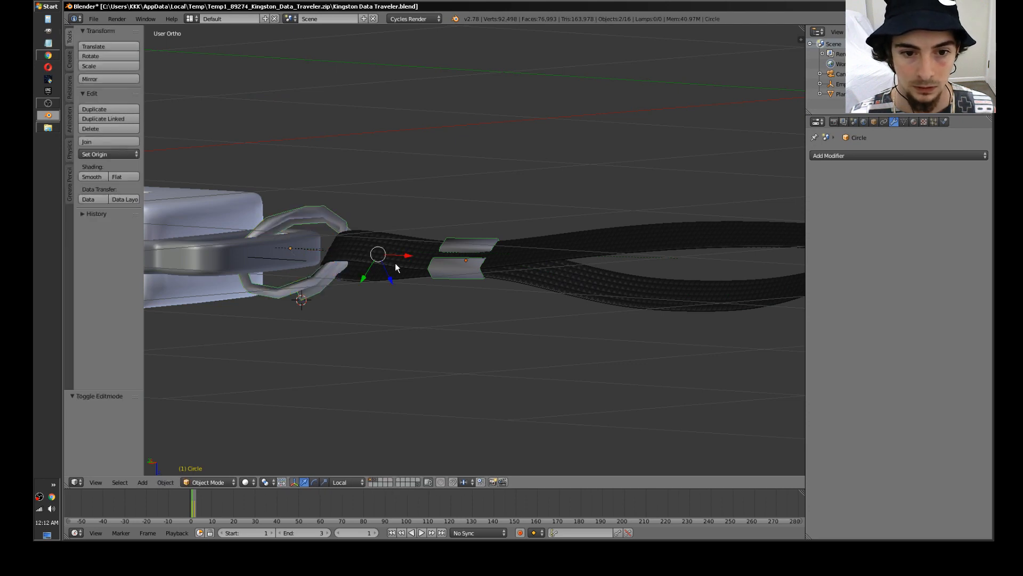
{"action": "right_click", "coordinate": [503, 296]}
{"action": "middle_click_drag", "start_coordinate": [502, 296], "coordinate": [630, 338]}
{"action": "key", "text": "Tab"}
{"action": "scroll", "coordinate": [633, 337], "scroll_direction": "up", "scroll_amount": 5}
{"action": "middle_click_drag", "start_coordinate": [772, 347], "coordinate": [552, 310], "text": "shift"}
{"action": "scroll", "coordinate": [517, 277], "scroll_direction": "down", "scroll_amount": 5}
{"action": "scroll", "coordinate": [552, 310], "scroll_direction": "up", "scroll_amount": 8}
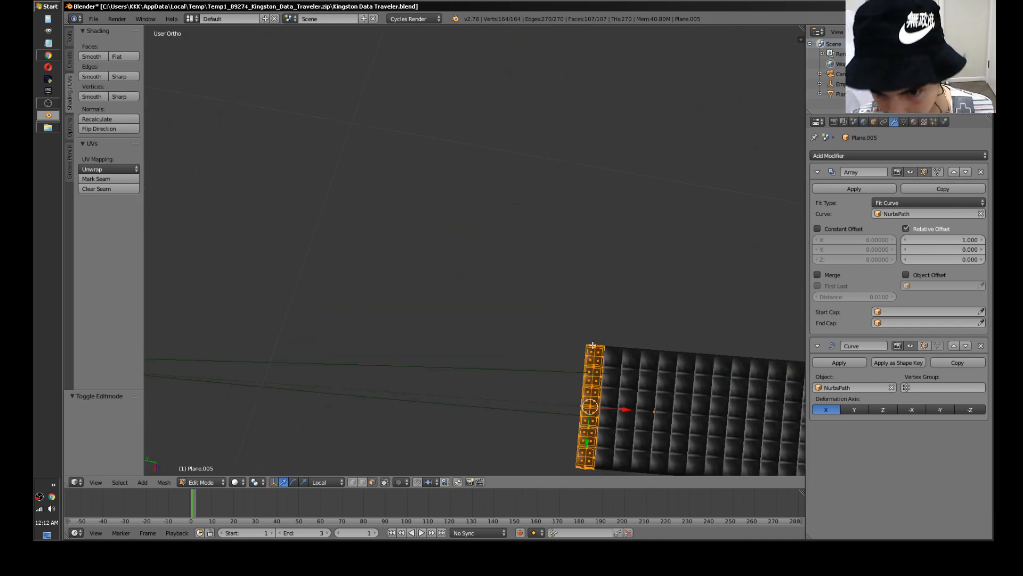
{"action": "middle_click_drag", "start_coordinate": [647, 389], "coordinate": [471, 257], "text": "shift"}
{"action": "scroll", "coordinate": [546, 224], "scroll_direction": "down", "scroll_amount": 8}
{"action": "key", "text": "Tab"}
{"action": "key", "text": "a"}
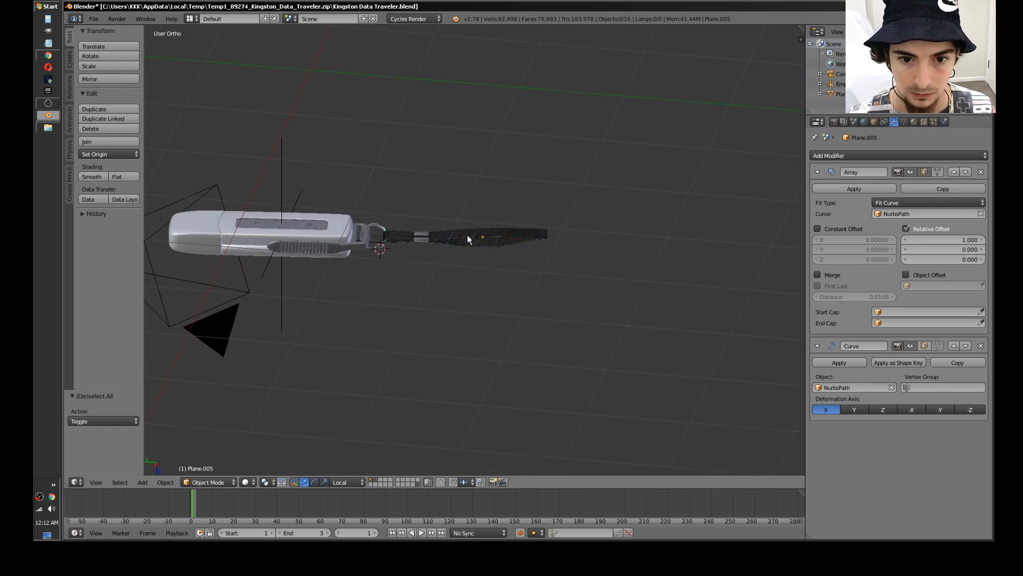
{"action": "right_click", "coordinate": [467, 238]}
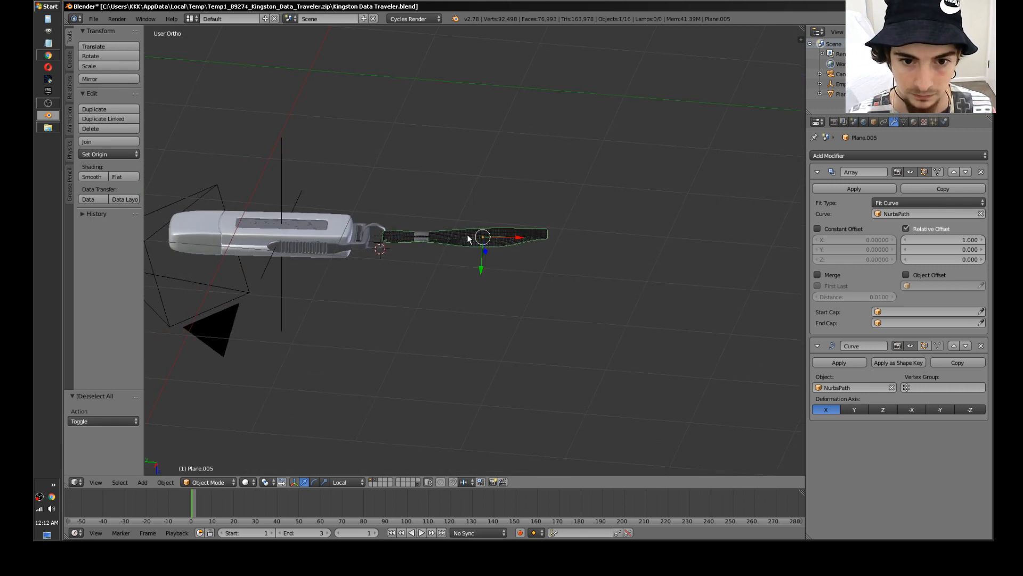
{"action": "scroll", "coordinate": [366, 250], "scroll_direction": "up", "scroll_amount": 5}
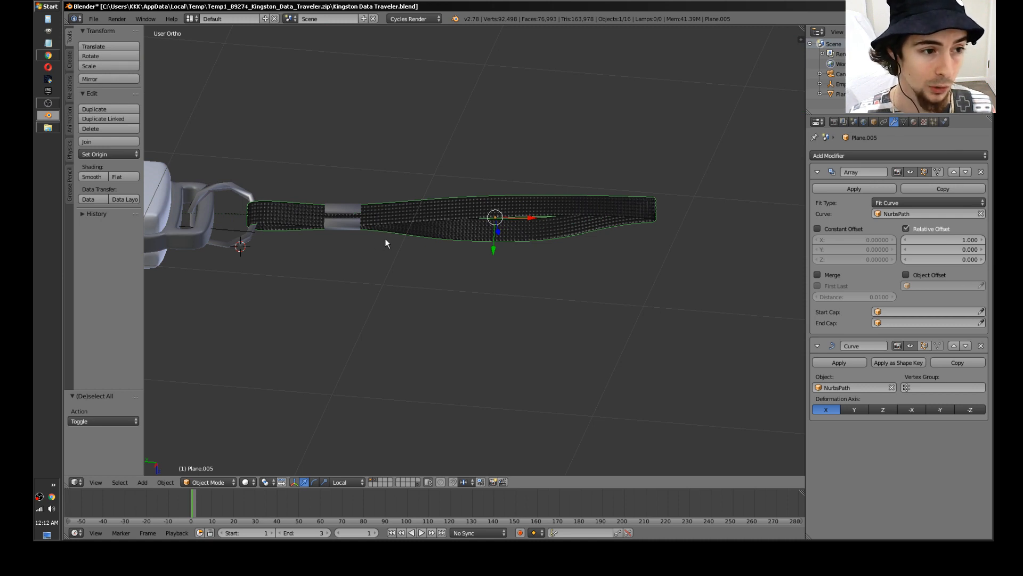
Step: Add a cube at the ring end of the strap and scale it uniformly to about 0.046
{"action": "key", "text": "a"}
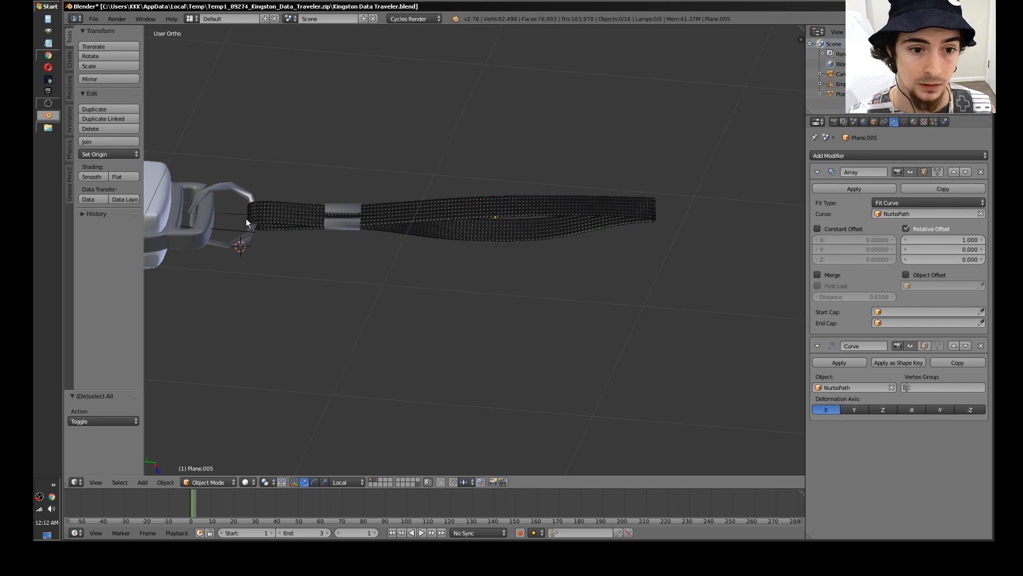
{"action": "left_click", "coordinate": [251, 214]}
{"action": "key", "text": "shift+a"}
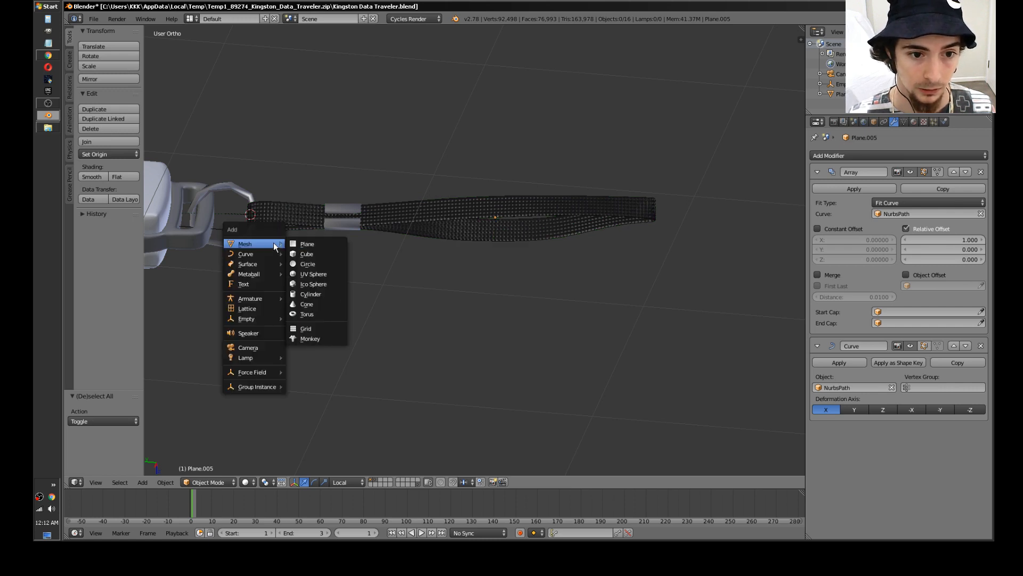
{"action": "left_click", "coordinate": [301, 254]}
{"action": "key", "text": "s"}
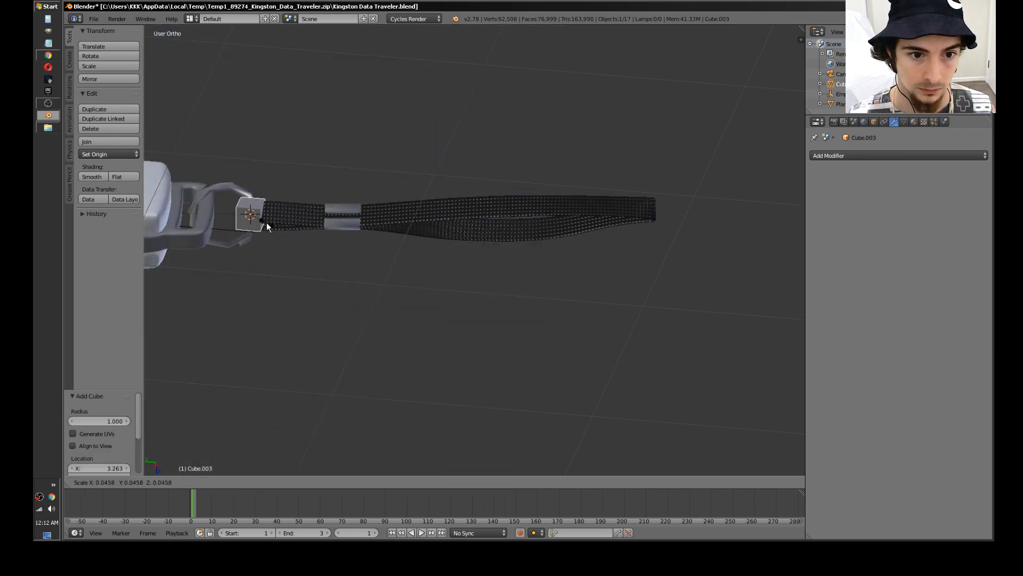
{"action": "left_click", "coordinate": [263, 224]}
Step: With Local transform orientation, rotate the cube about -44.3° around its Y axis to match the strap's tilt
{"action": "middle_click_drag", "start_coordinate": [514, 288], "coordinate": [415, 278]}
{"action": "left_click", "coordinate": [346, 482]}
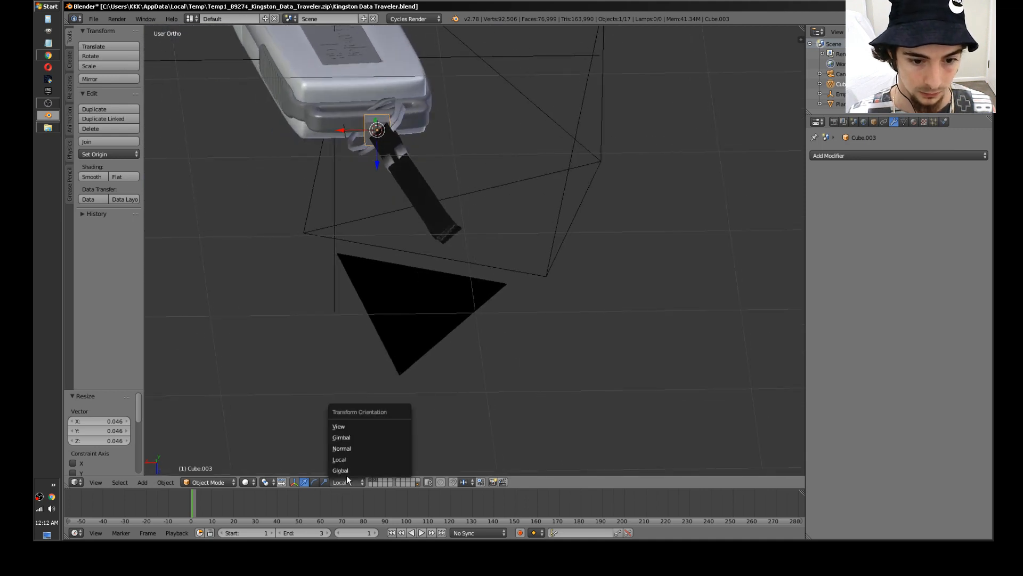
{"action": "left_click", "coordinate": [355, 449]}
{"action": "left_click", "coordinate": [351, 483]}
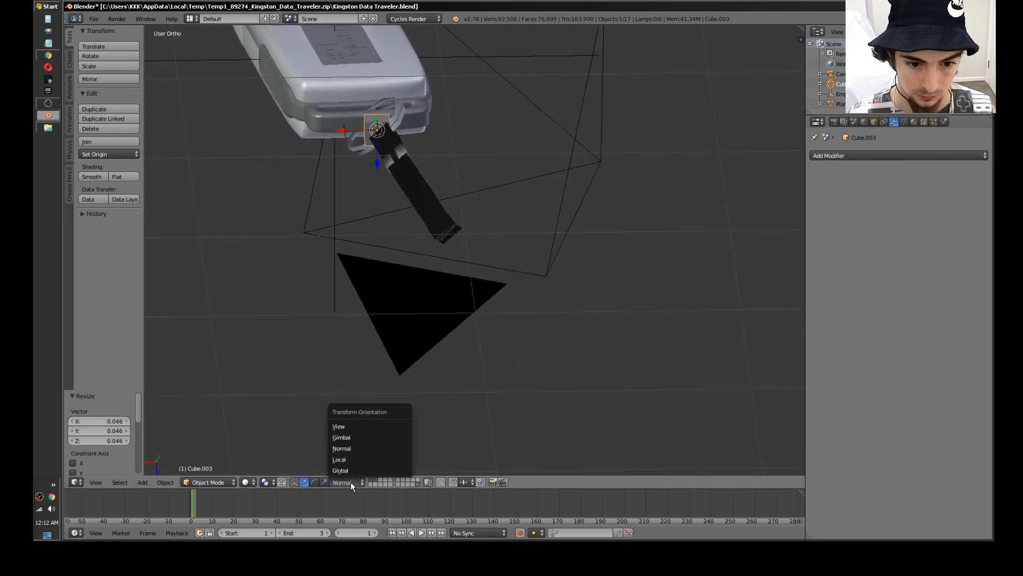
{"action": "left_click", "coordinate": [352, 460]}
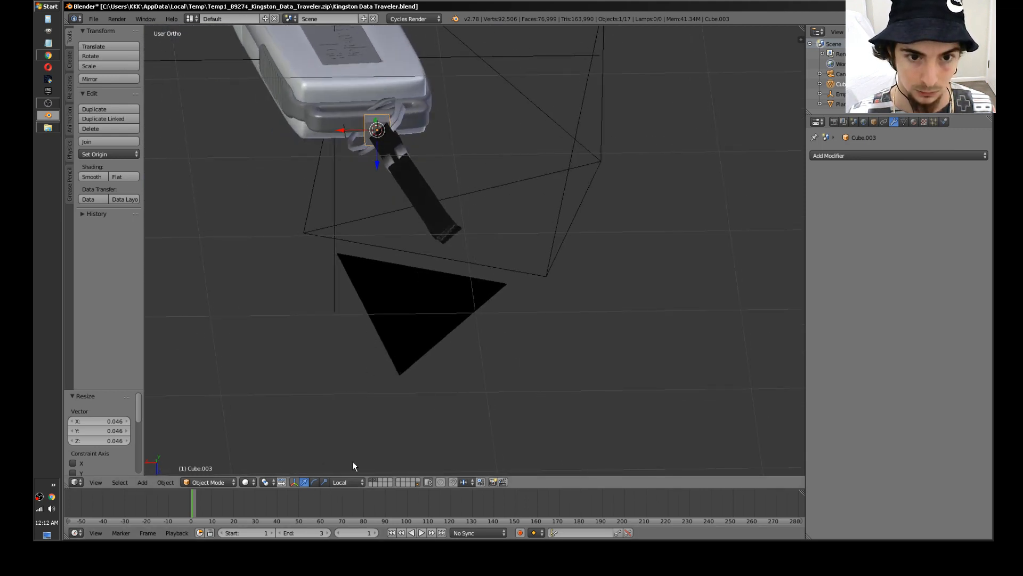
{"action": "left_click", "coordinate": [315, 482]}
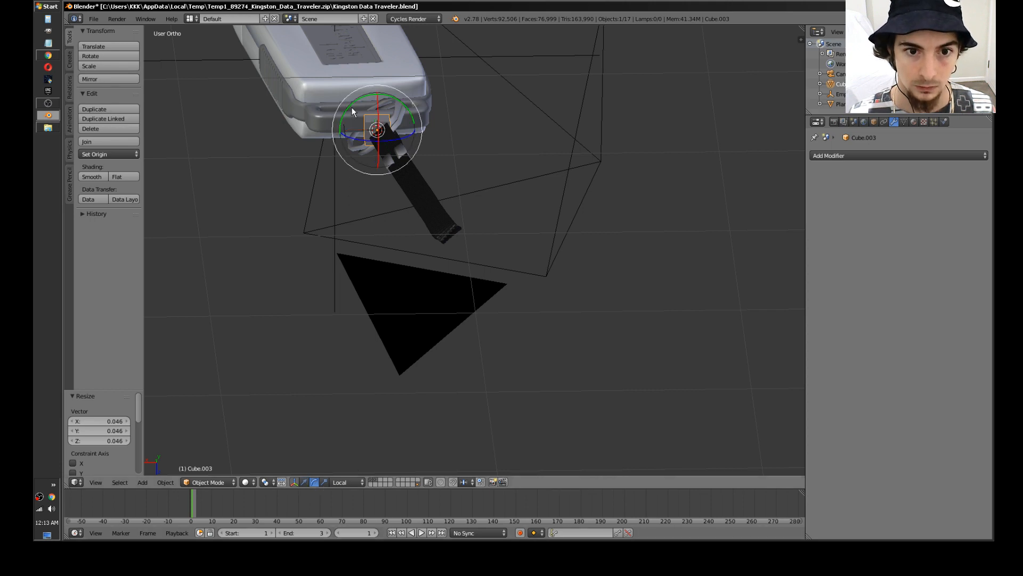
{"action": "left_click_drag", "start_coordinate": [352, 108], "coordinate": [327, 127]}
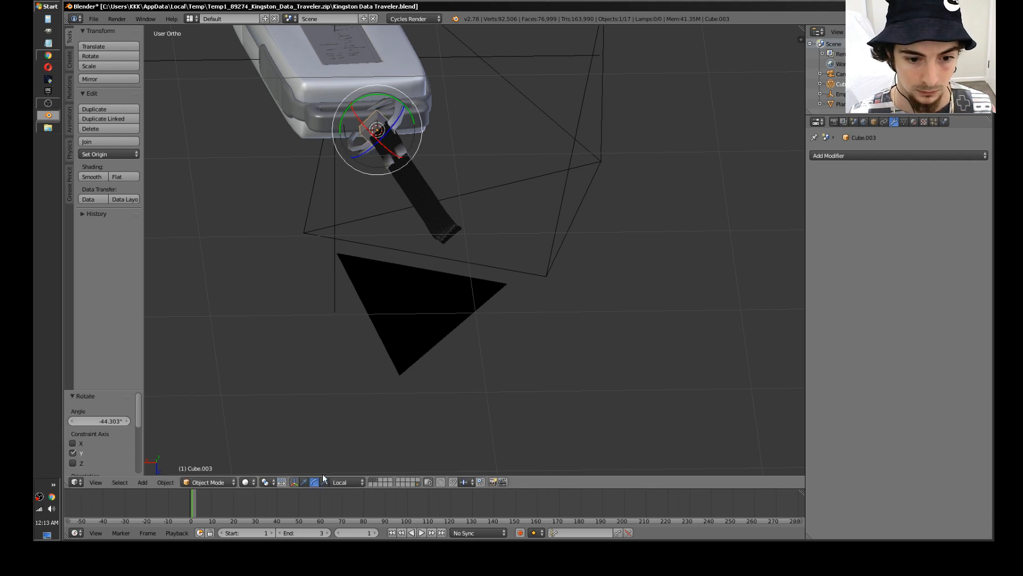
Step: Flatten the cube by scaling it to about 0.378 along its local Z axis
{"action": "left_click", "coordinate": [305, 482]}
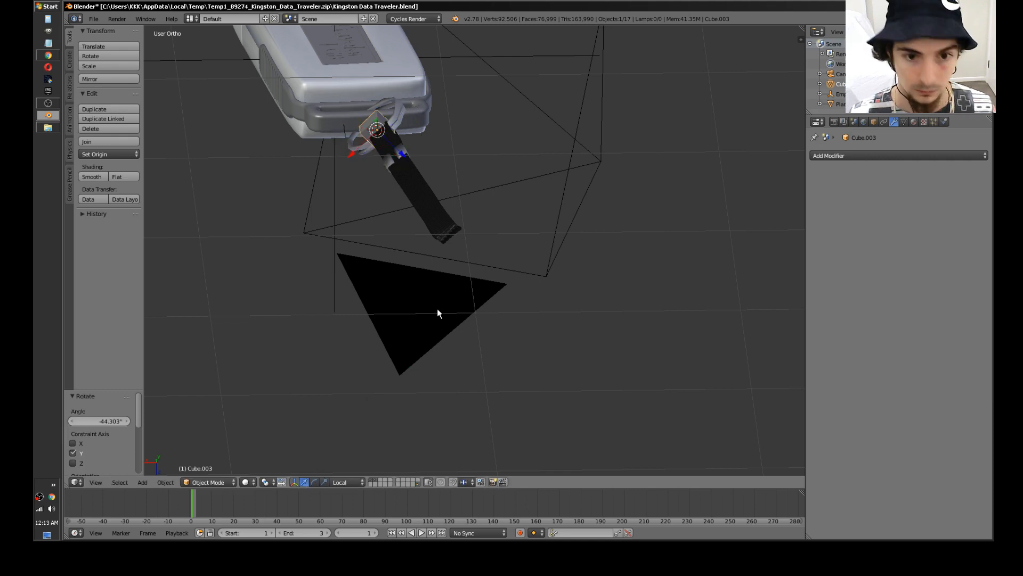
{"action": "key", "text": "s"}
{"action": "key", "text": "z"}
{"action": "key", "text": "z"}
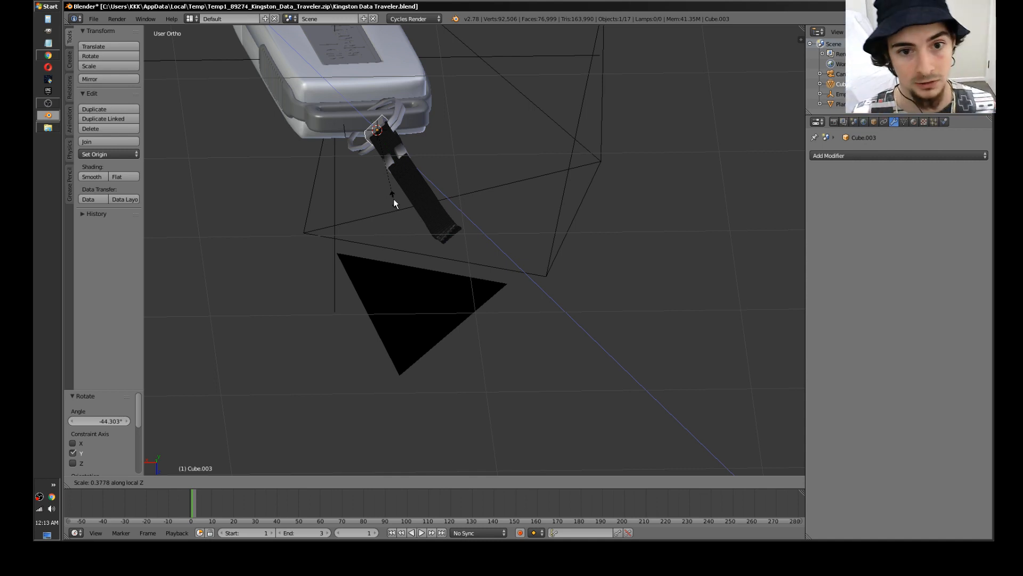
{"action": "left_click", "coordinate": [394, 200]}
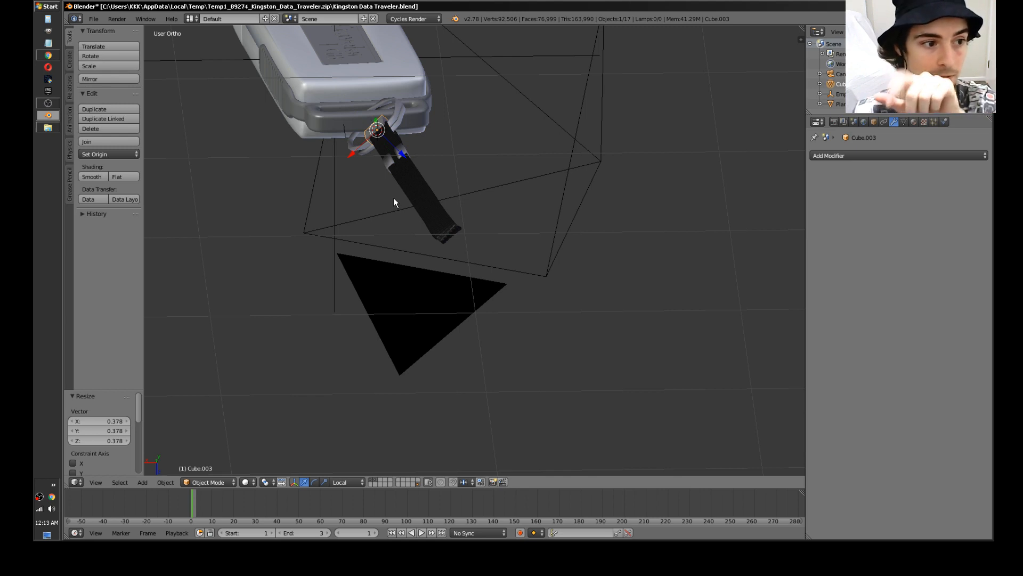
Step: Move the flattened cube about -0.012 along the global X axis towards the strap's surface
{"action": "middle_click_drag", "start_coordinate": [395, 201], "coordinate": [200, 166]}
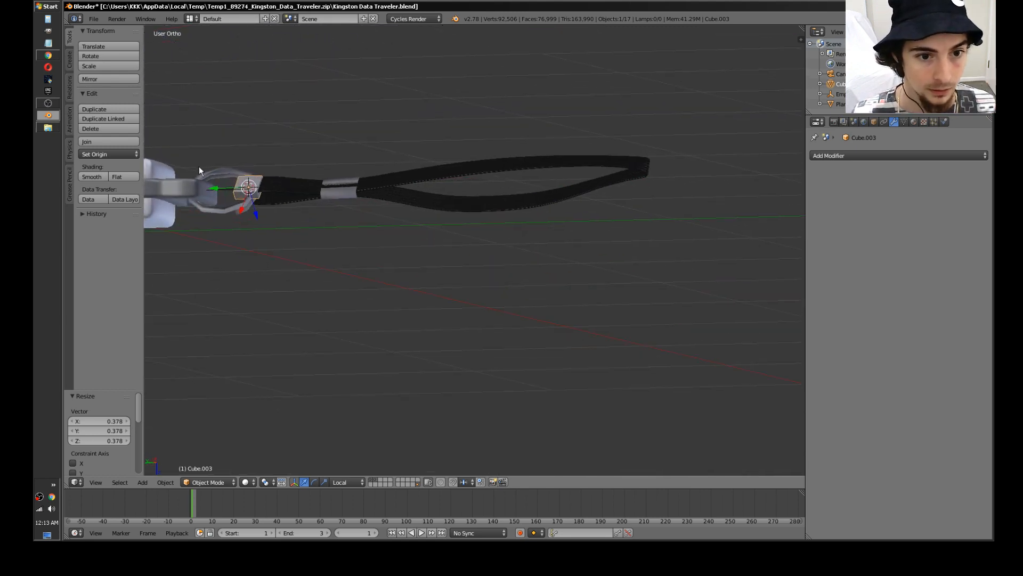
{"action": "scroll", "coordinate": [376, 212], "scroll_direction": "up", "scroll_amount": 5}
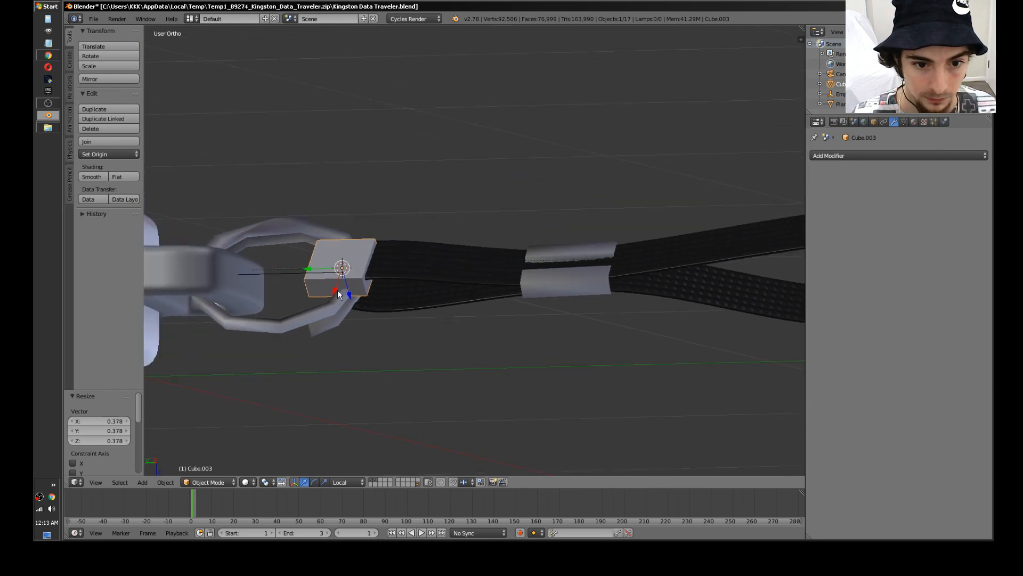
{"action": "middle_click_drag", "start_coordinate": [338, 294], "coordinate": [380, 363]}
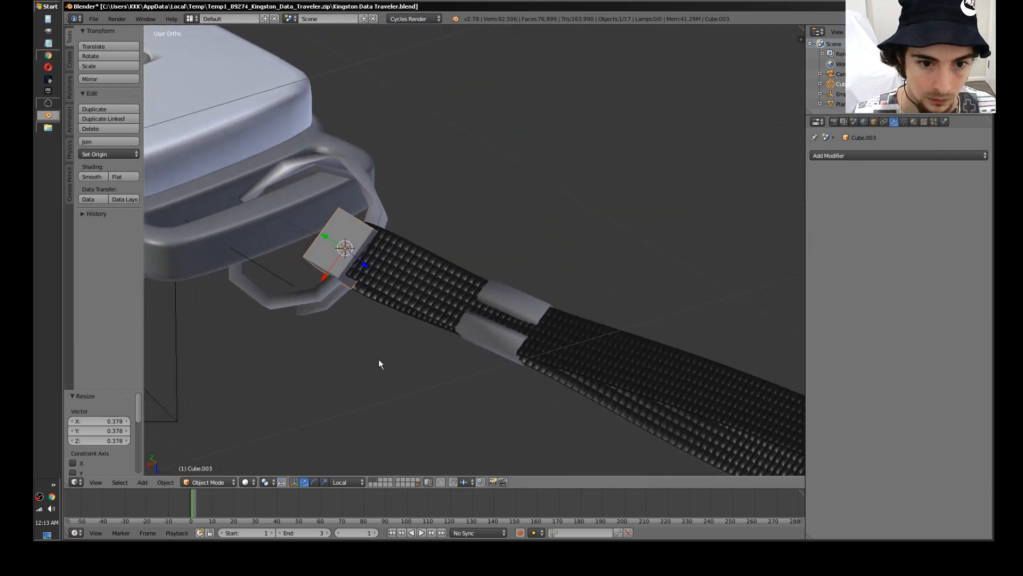
{"action": "key", "text": "g"}
{"action": "key", "text": "x"}
{"action": "left_click", "coordinate": [362, 270]}
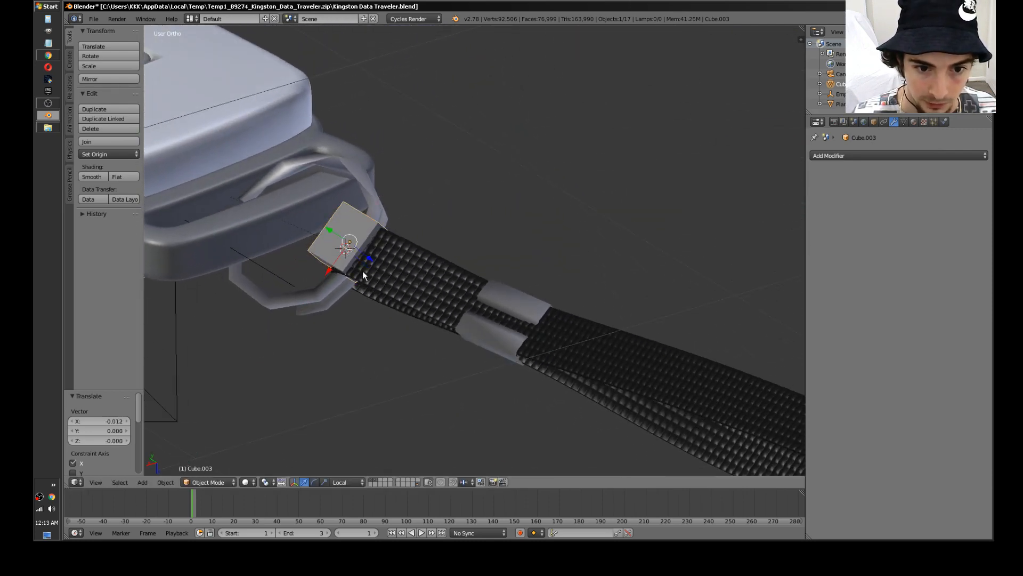
Step: Rotate the flattened cube about -9.62° around its local Z axis to follow the strap's direction
{"action": "middle_click_drag", "start_coordinate": [363, 271], "coordinate": [435, 295]}
{"action": "left_click", "coordinate": [313, 482]}
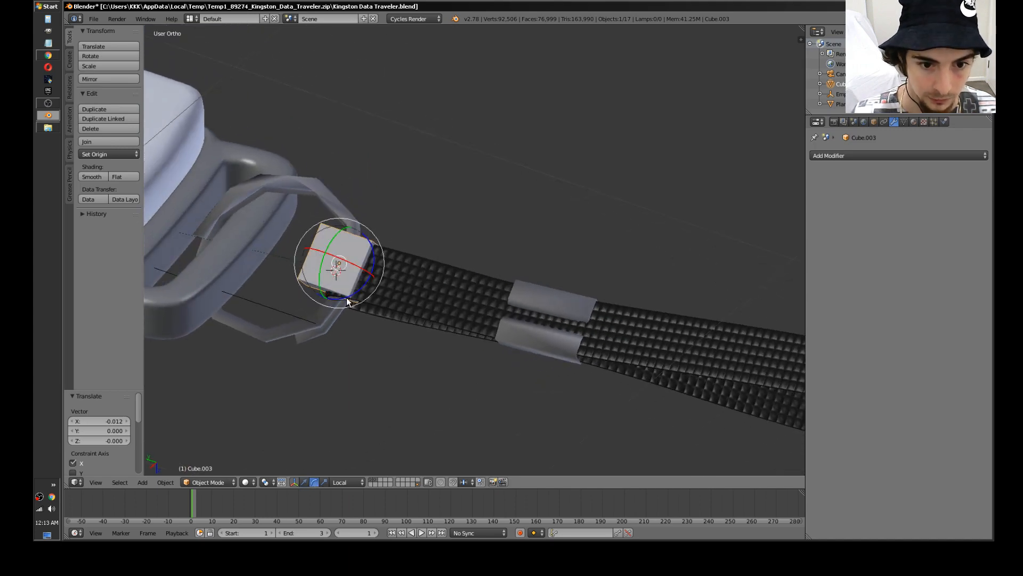
{"action": "left_click_drag", "start_coordinate": [349, 297], "coordinate": [355, 293]}
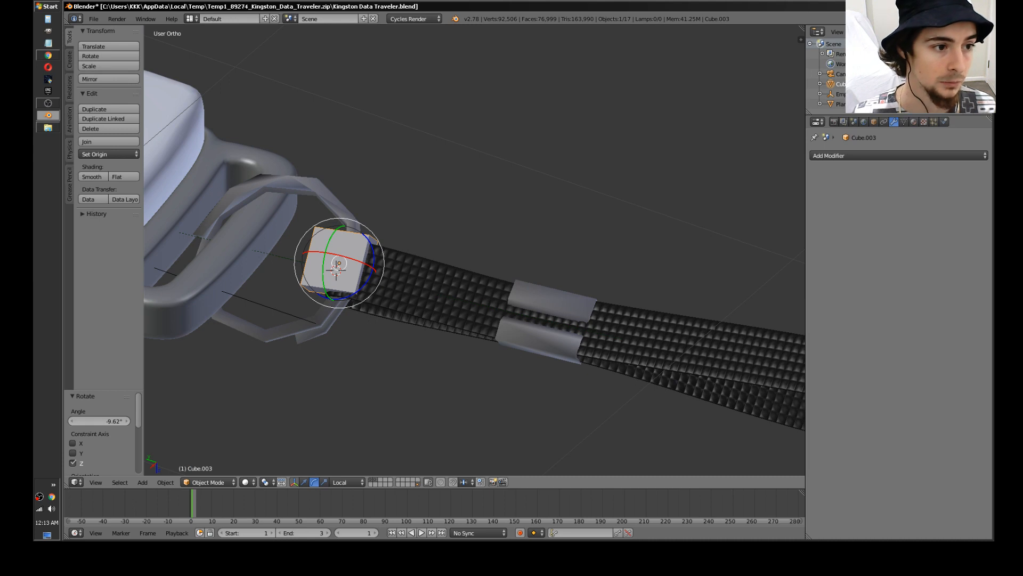
Step: In wireframe display, rotate the cube about 4.2° around its local Z axis and move it over the strap's ring end
{"action": "scroll", "coordinate": [385, 290], "scroll_direction": "down", "scroll_amount": 15}
{"action": "middle_click_drag", "start_coordinate": [410, 309], "coordinate": [444, 377]}
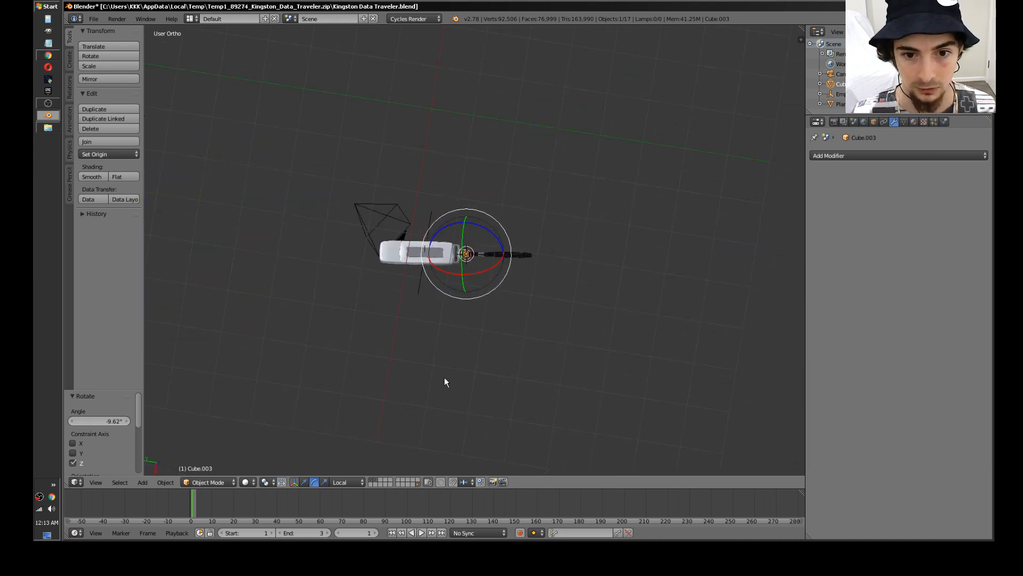
{"action": "scroll", "coordinate": [529, 295], "scroll_direction": "up", "scroll_amount": 12}
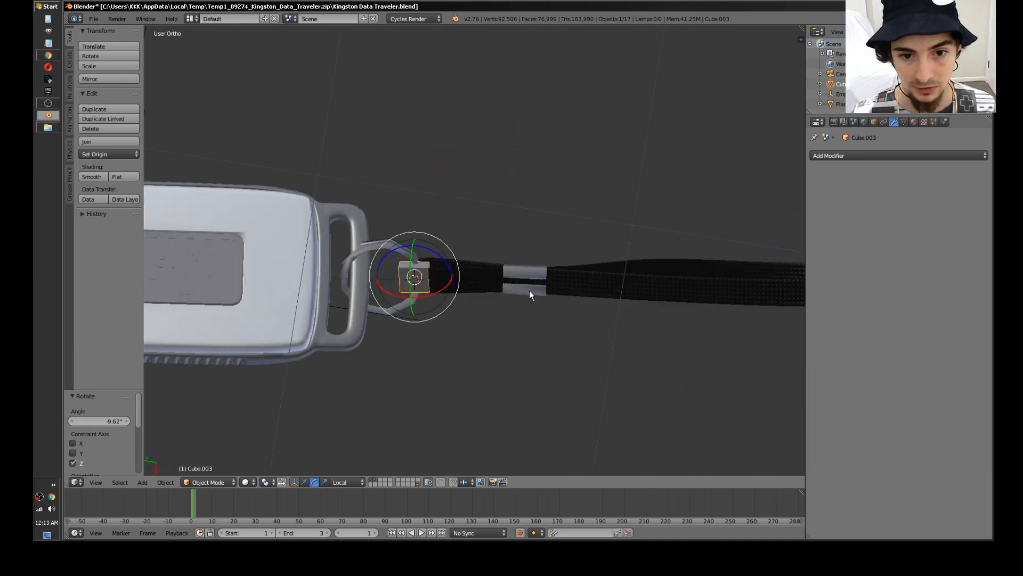
{"action": "right_click", "coordinate": [610, 282]}
{"action": "right_click", "coordinate": [418, 287]}
{"action": "middle_click_drag", "start_coordinate": [451, 292], "coordinate": [455, 262]}
{"action": "key", "text": "z"}
{"action": "scroll", "coordinate": [409, 291], "scroll_direction": "up", "scroll_amount": 5}
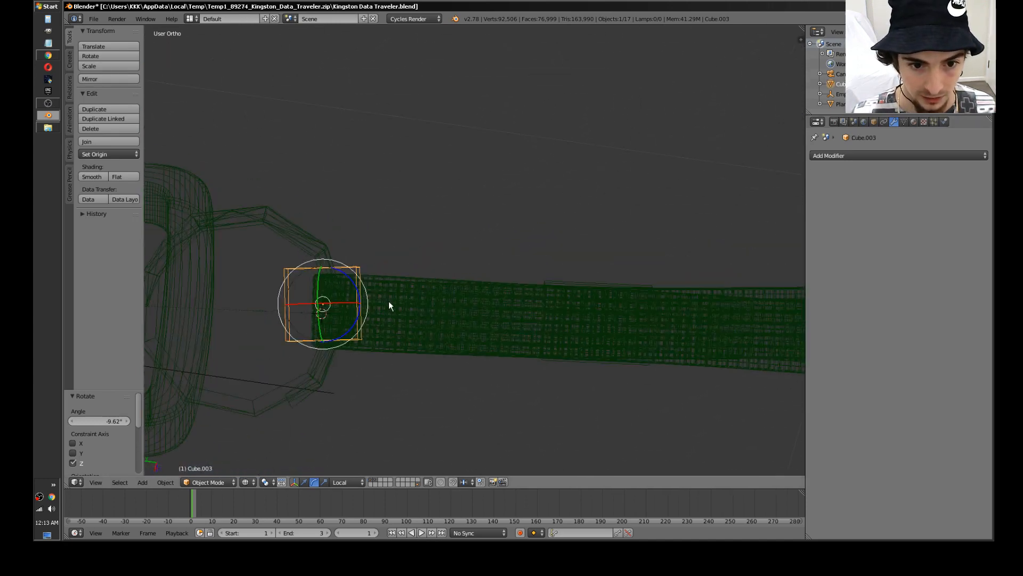
{"action": "middle_click_drag", "start_coordinate": [389, 301], "coordinate": [485, 318], "text": "shift"}
{"action": "left_click_drag", "start_coordinate": [479, 312], "coordinate": [475, 311]}
{"action": "key", "text": "g"}
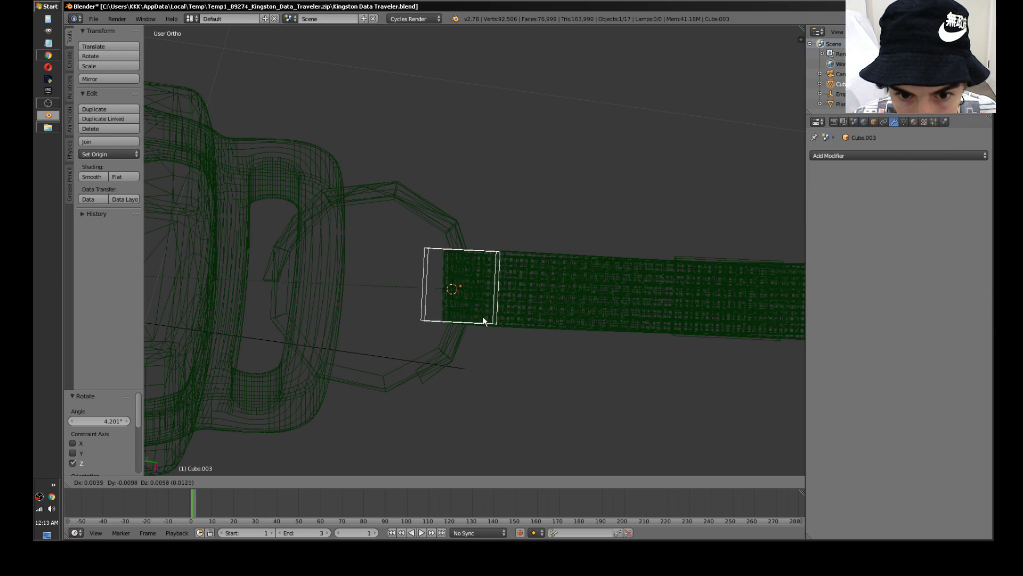
{"action": "left_click", "coordinate": [501, 318]}
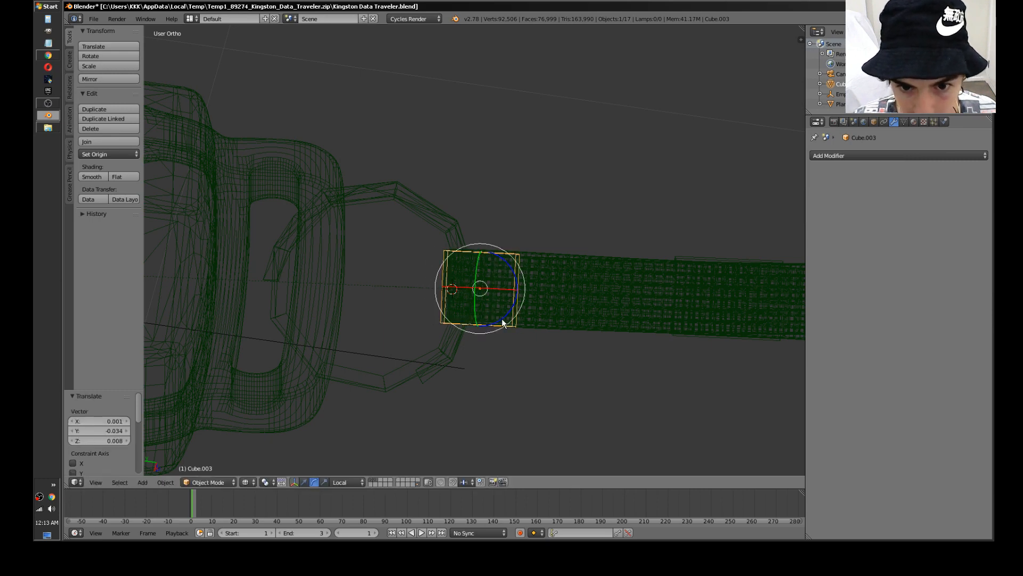
Step: Return to solid display and open the cube in Edit Mode with face selection
{"action": "key", "text": "a"}
{"action": "mouse_move", "coordinate": [501, 318]}
{"action": "middle_mouse_down"}
{"action": "mouse_move", "coordinate": [548, 324]}
{"action": "mouse_move", "coordinate": [505, 255]}
{"action": "mouse_move", "coordinate": [532, 213]}
{"action": "mouse_move", "coordinate": [501, 232]}
{"action": "mouse_move", "coordinate": [484, 218]}
{"action": "middle_mouse_up"}
{"action": "key", "text": "z"}
{"action": "right_click", "coordinate": [478, 225]}
{"action": "key", "text": "Tab"}
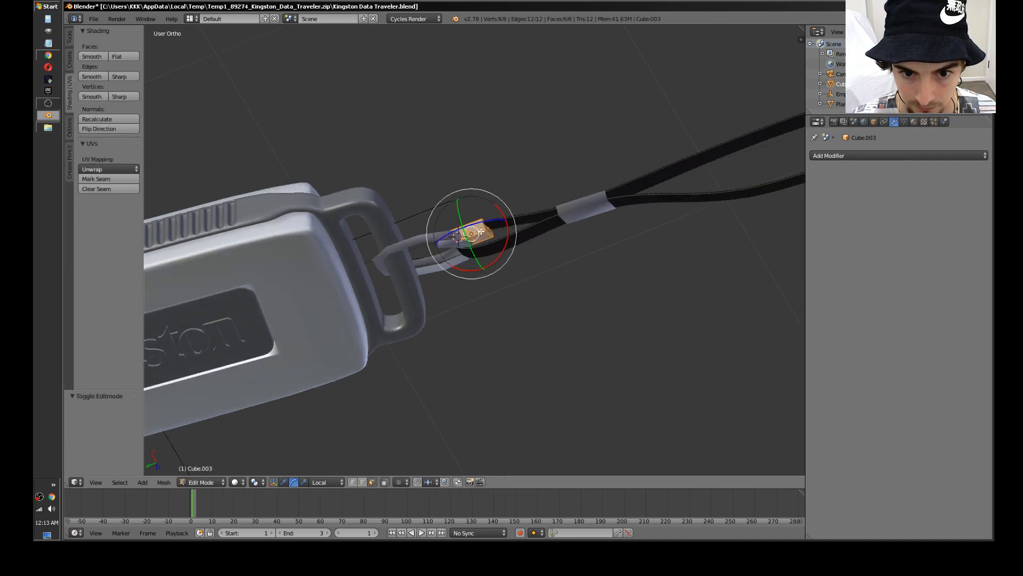
{"action": "key", "text": "ctrl+Tab"}
{"action": "left_click", "coordinate": [480, 235]}
Step: Thin the cube by moving its broad face on the strap loop's inner side about -0.023 along local Z
{"action": "right_click", "coordinate": [480, 237]}
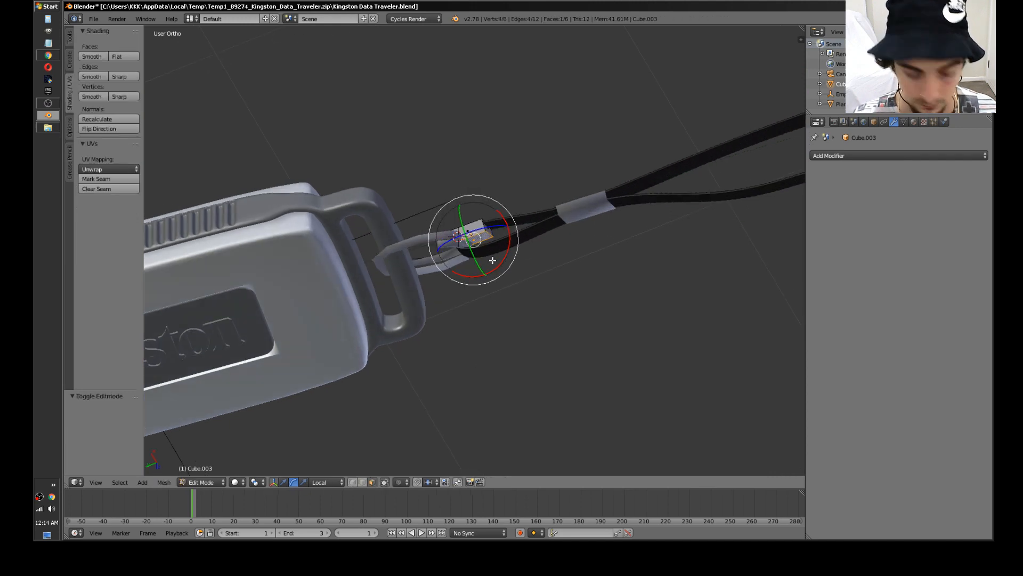
{"action": "key", "text": "g"}
{"action": "key", "text": "z"}
{"action": "key", "text": "z"}
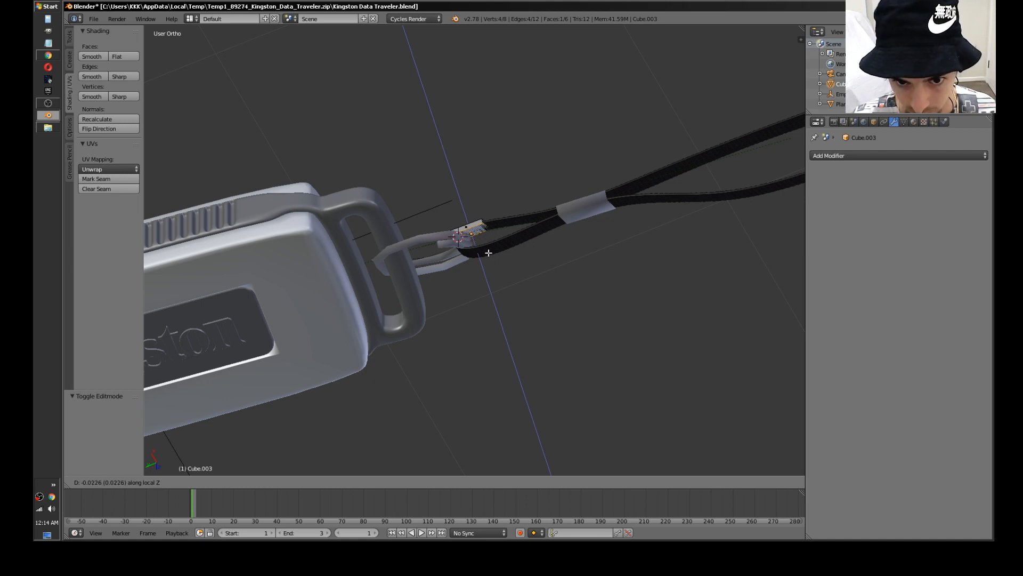
{"action": "left_click", "coordinate": [489, 253]}
Step: In wireframe display, rotate the block's strap-side end face about -14.8° around local X and extrude it about 0.162 along the strap
{"action": "middle_click_drag", "start_coordinate": [489, 252], "coordinate": [481, 234]}
{"action": "scroll", "coordinate": [481, 233], "scroll_direction": "up", "scroll_amount": 3}
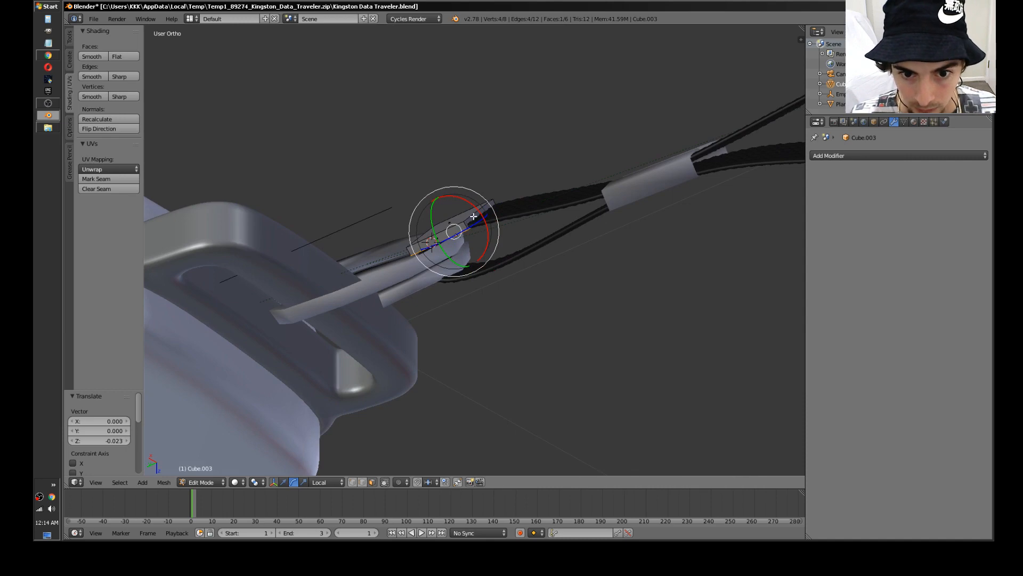
{"action": "right_click", "coordinate": [474, 216]}
{"action": "mouse_move", "coordinate": [338, 322]}
{"action": "middle_mouse_down"}
{"action": "mouse_move", "coordinate": [447, 286]}
{"action": "mouse_move", "coordinate": [482, 309]}
{"action": "mouse_move", "coordinate": [564, 283]}
{"action": "middle_mouse_up"}
{"action": "key", "text": "z"}
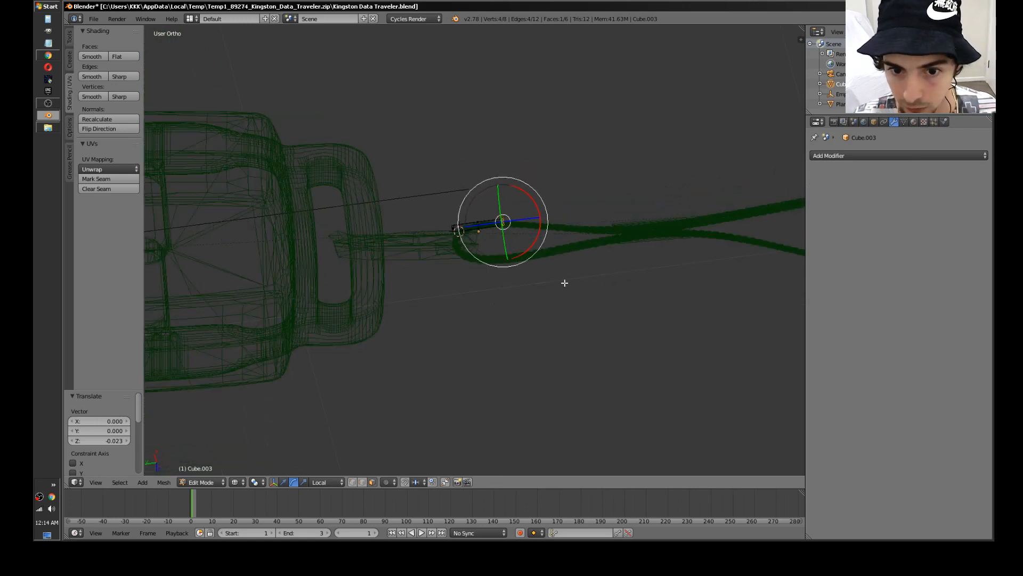
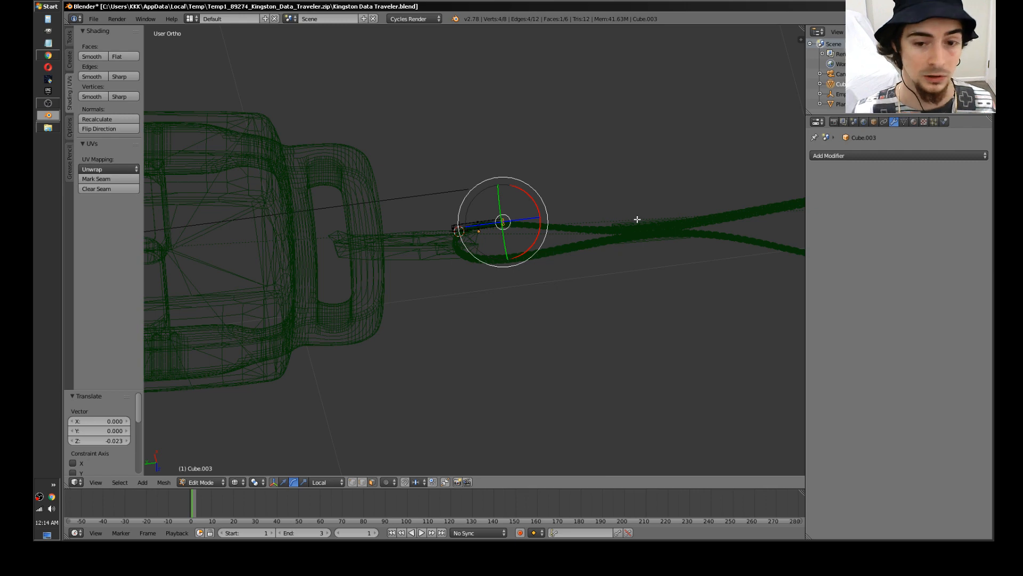
{"action": "middle_click_drag", "start_coordinate": [605, 228], "coordinate": [522, 234], "text": "shift"}
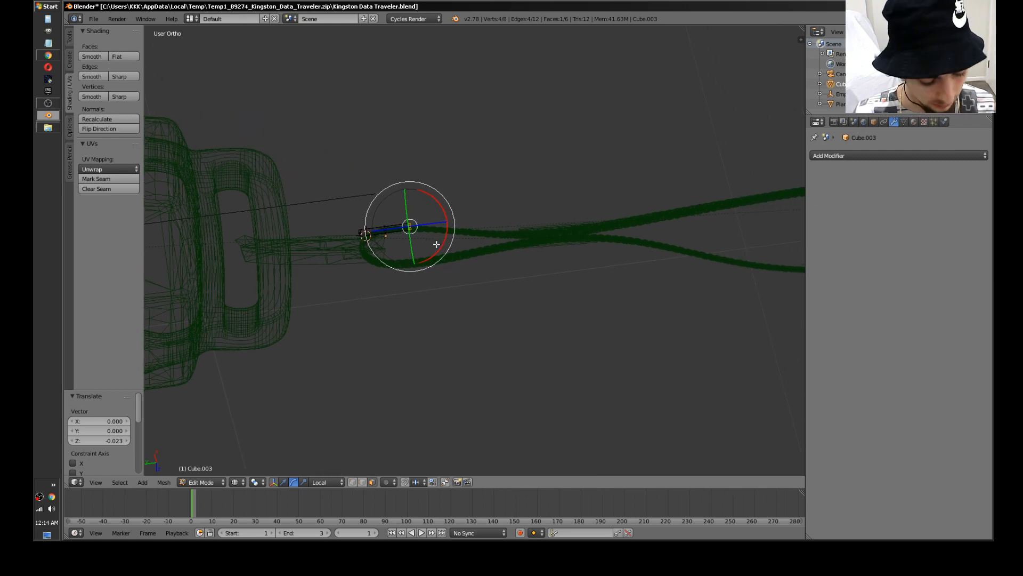
{"action": "middle_click_drag", "start_coordinate": [438, 244], "coordinate": [455, 215]}
{"action": "key", "text": "r"}
{"action": "key", "text": "x"}
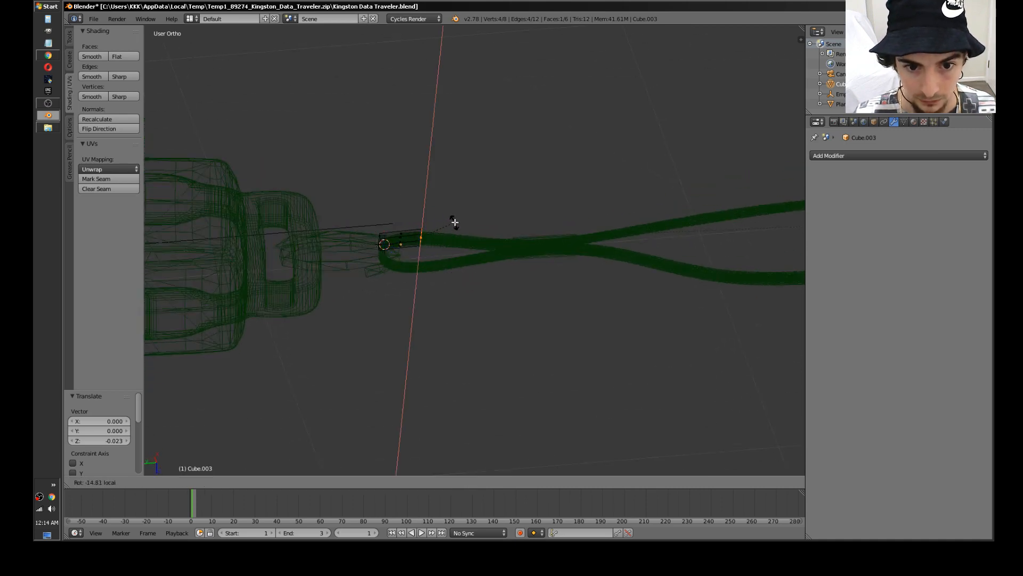
{"action": "left_click", "coordinate": [456, 224]}
{"action": "key", "text": "e"}
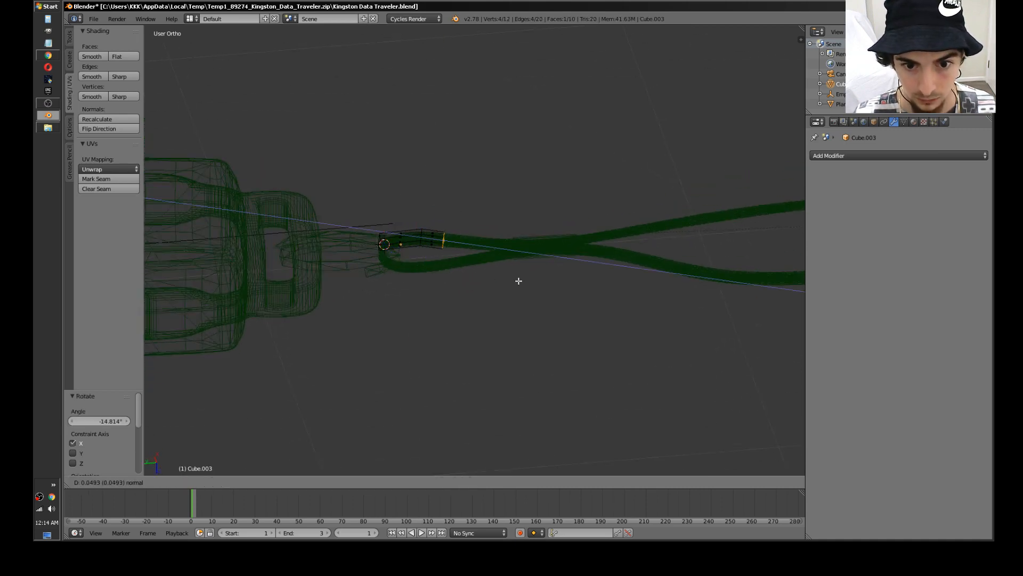
{"action": "left_click", "coordinate": [564, 284]}
Step: Move the newly extruded end face about -0.014 along global Z to line it up with the strap
{"action": "middle_click_drag", "start_coordinate": [564, 285], "coordinate": [340, 387]}
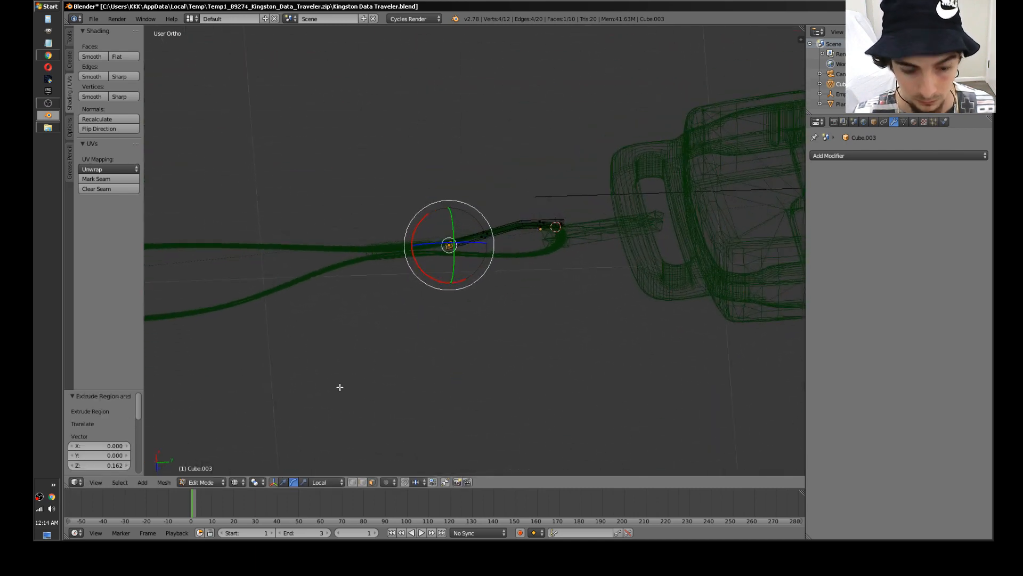
{"action": "key", "text": "g"}
{"action": "key", "text": "y"}
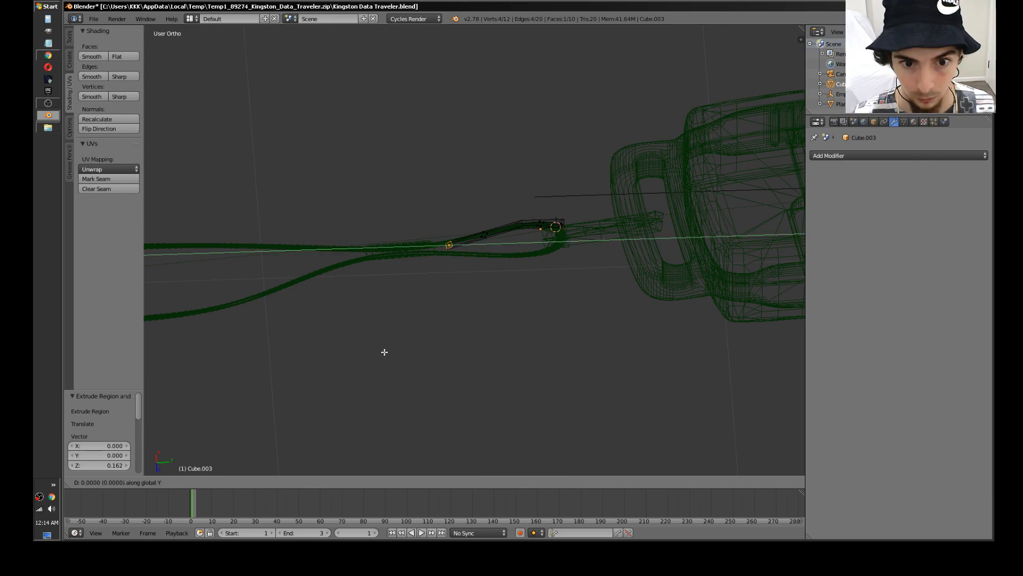
{"action": "key", "text": "y"}
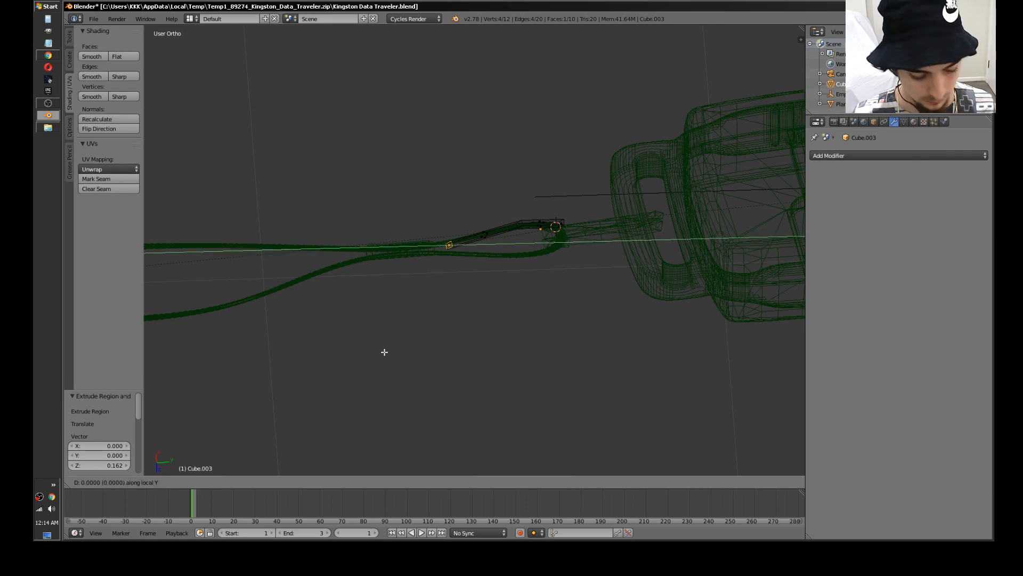
{"action": "key", "text": "z"}
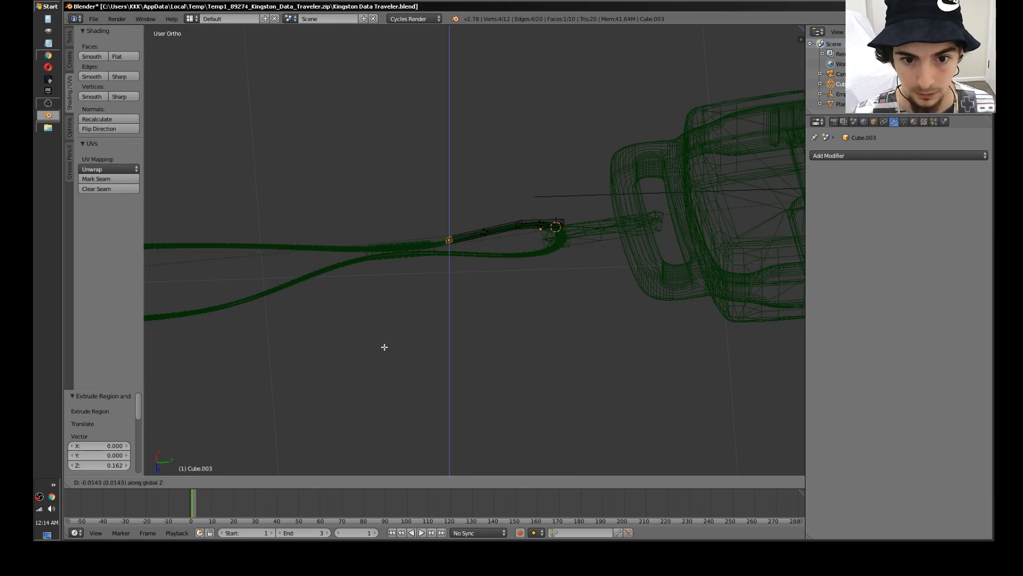
{"action": "left_click", "coordinate": [384, 348]}
Step: Extrude the end face another segment along the strap and move it by about 0.028 X, -0.012 Y and -0.026 Z
{"action": "middle_click_drag", "start_coordinate": [404, 325], "coordinate": [513, 277]}
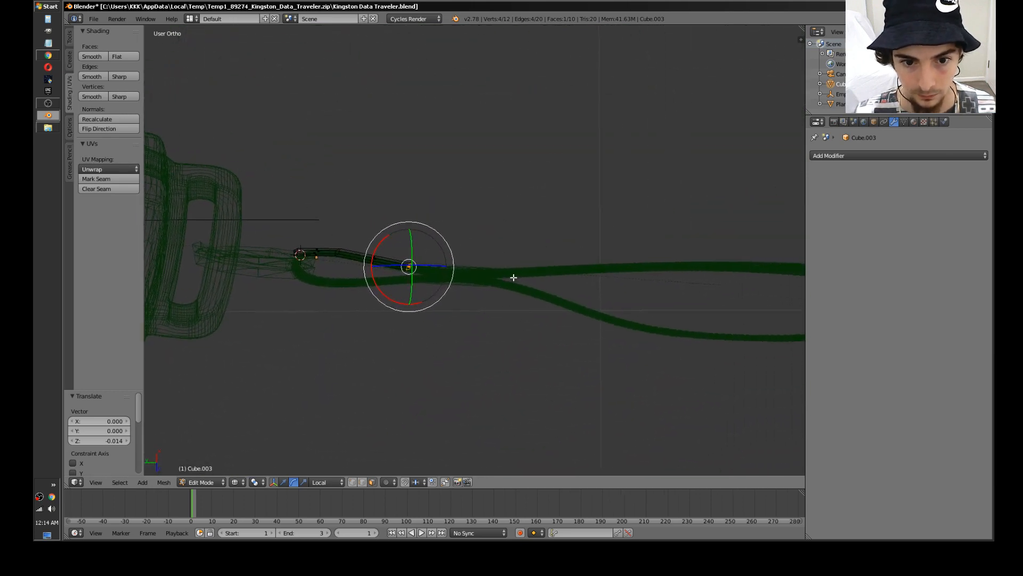
{"action": "key", "text": "e"}
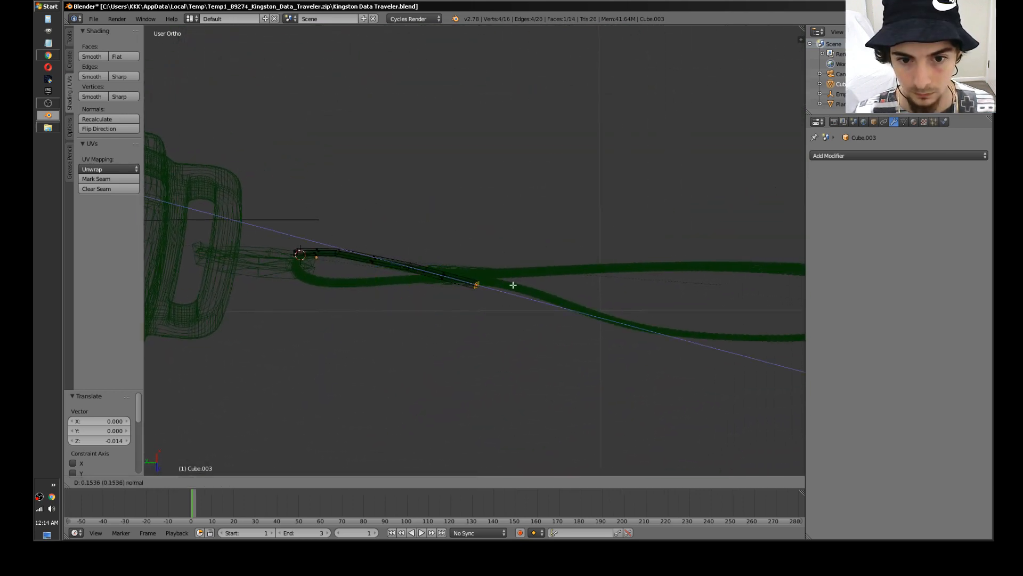
{"action": "left_click", "coordinate": [531, 288]}
{"action": "key", "text": "g"}
{"action": "left_click", "coordinate": [522, 296]}
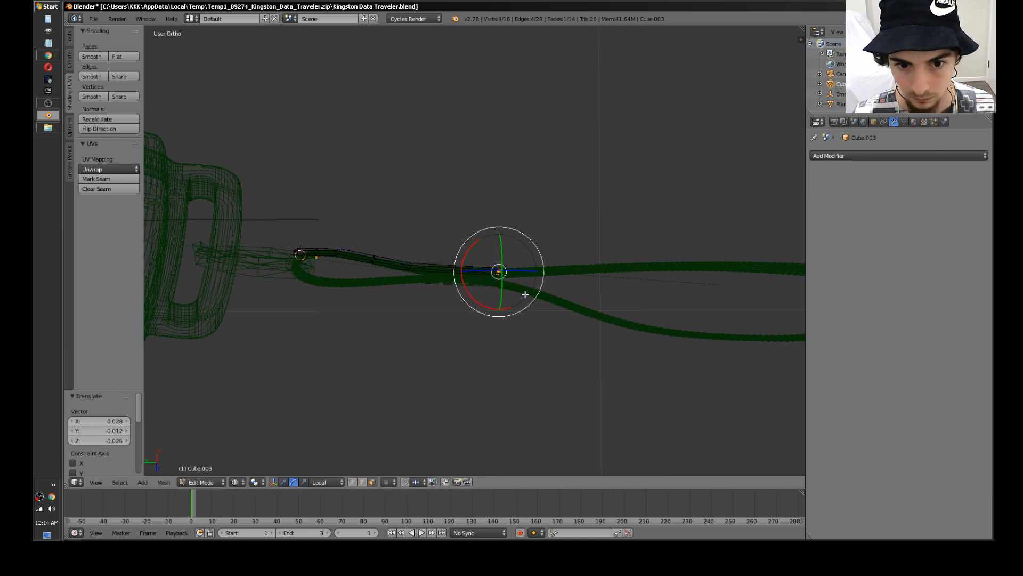
Step: With edge selection, move the edge loop nearest the ring end by about -0.006 X, 0.0007 Y and -0.005 Z
{"action": "middle_click_drag", "start_coordinate": [522, 295], "coordinate": [507, 431]}
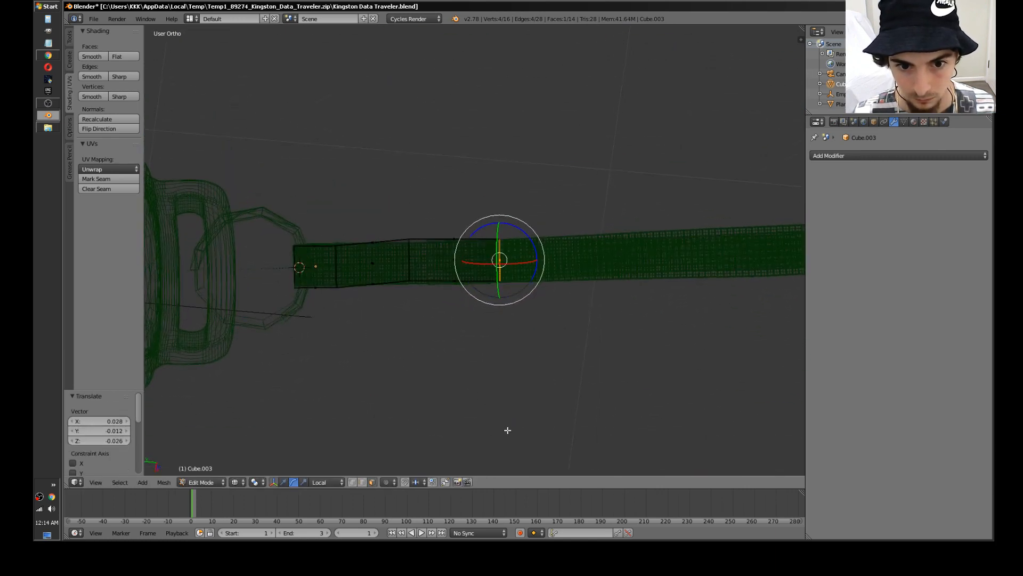
{"action": "key", "text": "ctrl+Tab"}
{"action": "left_click", "coordinate": [413, 256]}
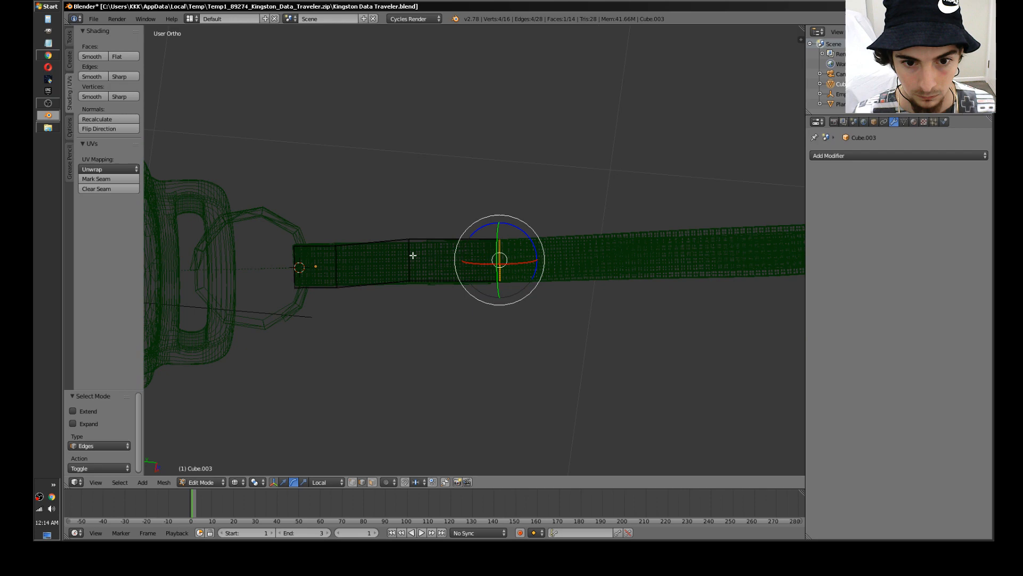
{"action": "right_click", "coordinate": [336, 260], "text": "alt"}
{"action": "key", "text": "g"}
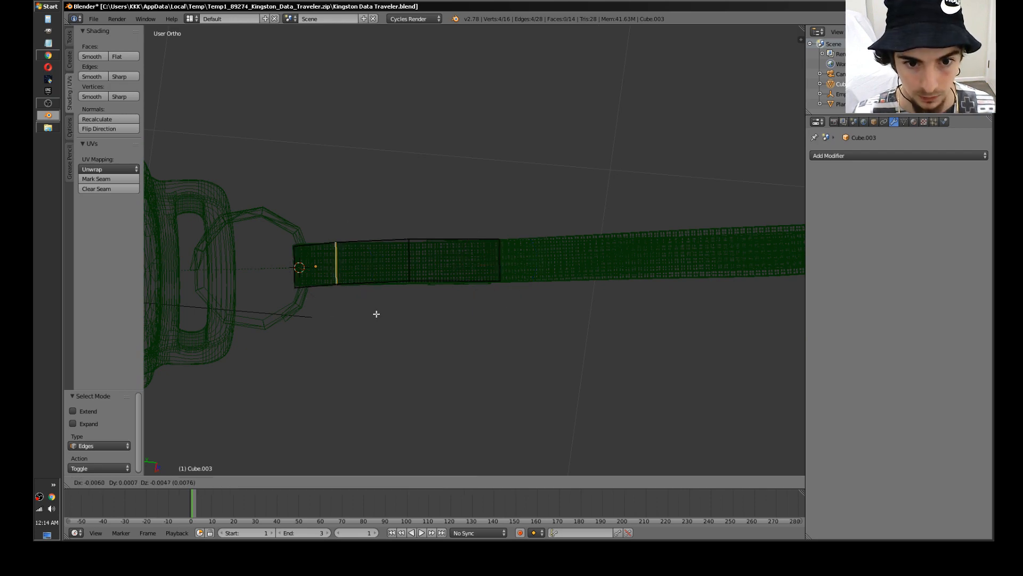
{"action": "left_click", "coordinate": [377, 314]}
{"action": "right_click", "coordinate": [410, 258], "text": "alt"}
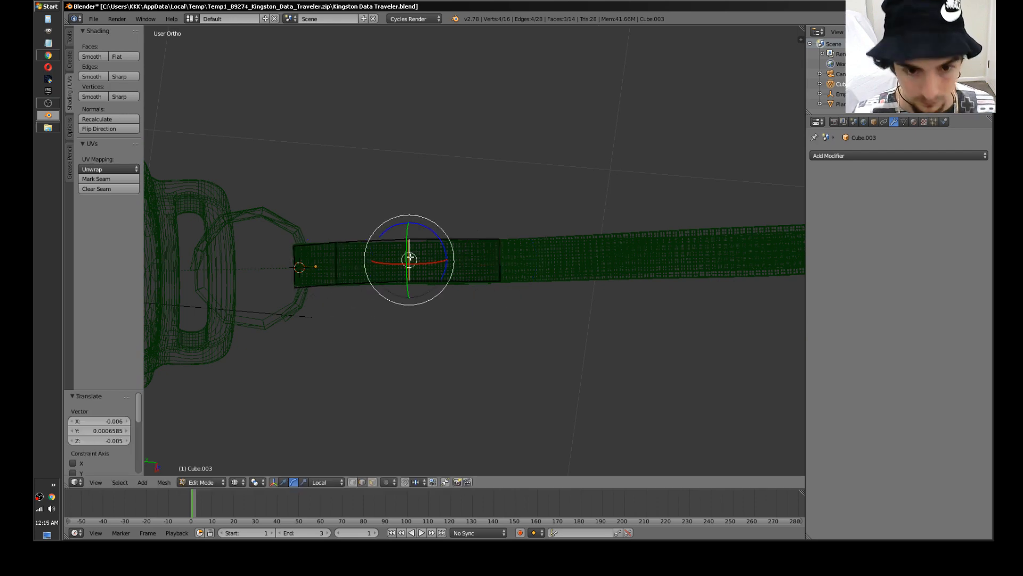
{"action": "key", "text": "g"}
{"action": "key", "text": "Escape"}
{"action": "key", "text": "a"}
Step: With face selection, rotate the far end face about 20.9° around local X to follow the strap's upper strand
{"action": "middle_click_drag", "start_coordinate": [507, 276], "coordinate": [406, 265]}
{"action": "key", "text": "ctrl+Tab"}
{"action": "left_click", "coordinate": [552, 296]}
{"action": "right_click", "coordinate": [510, 290]}
{"action": "key", "text": "r"}
{"action": "key", "text": "x"}
{"action": "key", "text": "x"}
{"action": "left_click", "coordinate": [518, 235]}
Step: Extrude the end face about 0.442 along the upper strand and move it by about -0.025 X, -0.003 Y and 0.024 Z
{"action": "scroll", "coordinate": [571, 271], "scroll_direction": "up", "scroll_amount": 4}
{"action": "scroll", "coordinate": [569, 272], "scroll_direction": "down", "scroll_amount": 1}
{"action": "scroll", "coordinate": [583, 290], "scroll_direction": "up", "scroll_amount": 2}
{"action": "scroll", "coordinate": [420, 256], "scroll_direction": "down", "scroll_amount": 2}
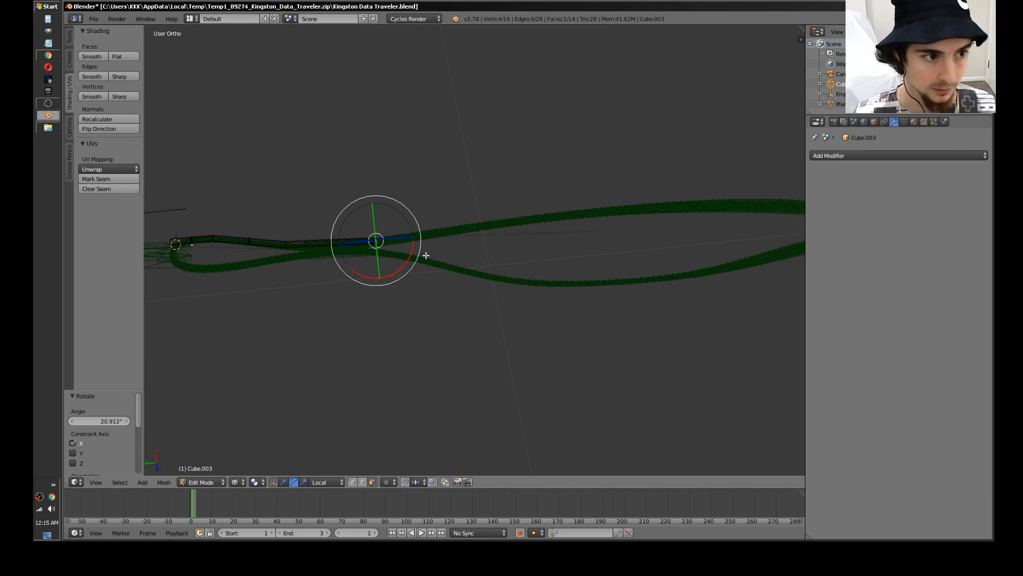
{"action": "key", "text": "w"}
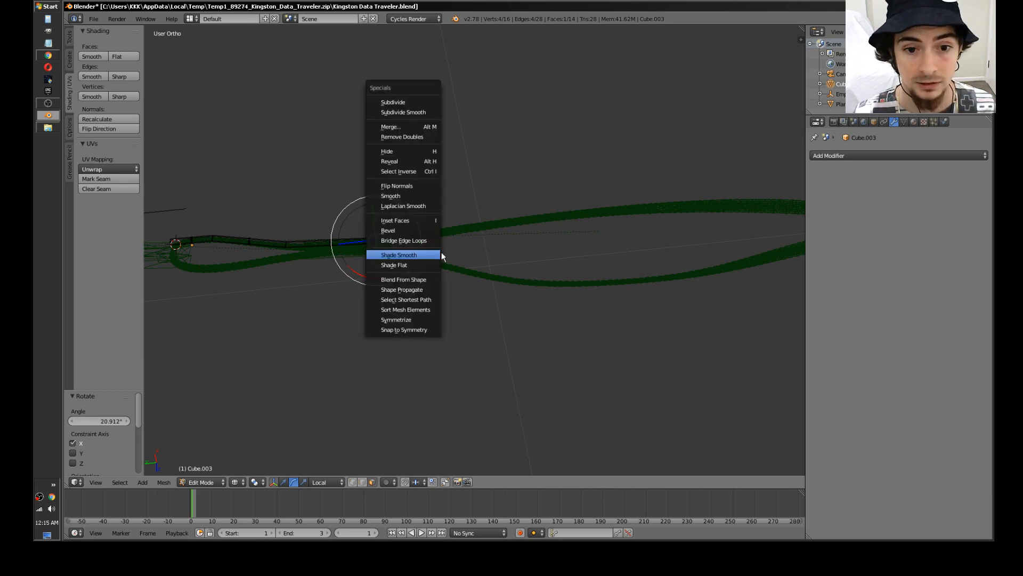
{"action": "key", "text": "e"}
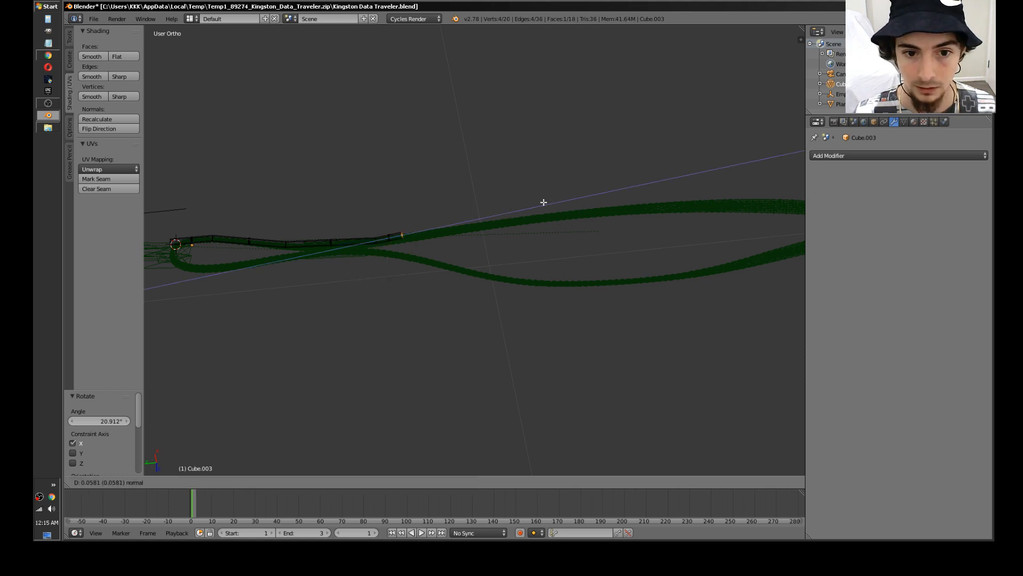
{"action": "left_click", "coordinate": [713, 195]}
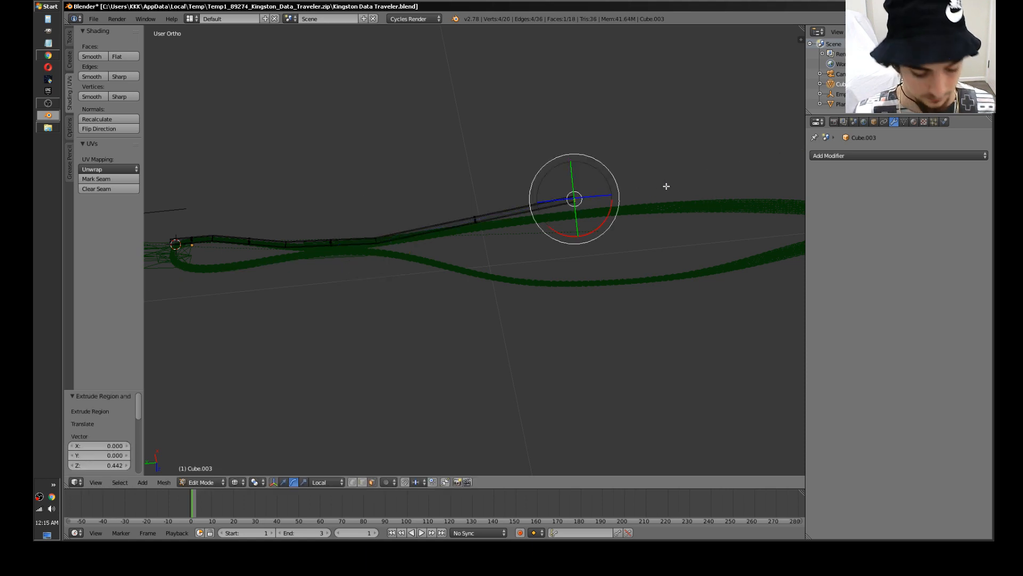
{"action": "key", "text": "g"}
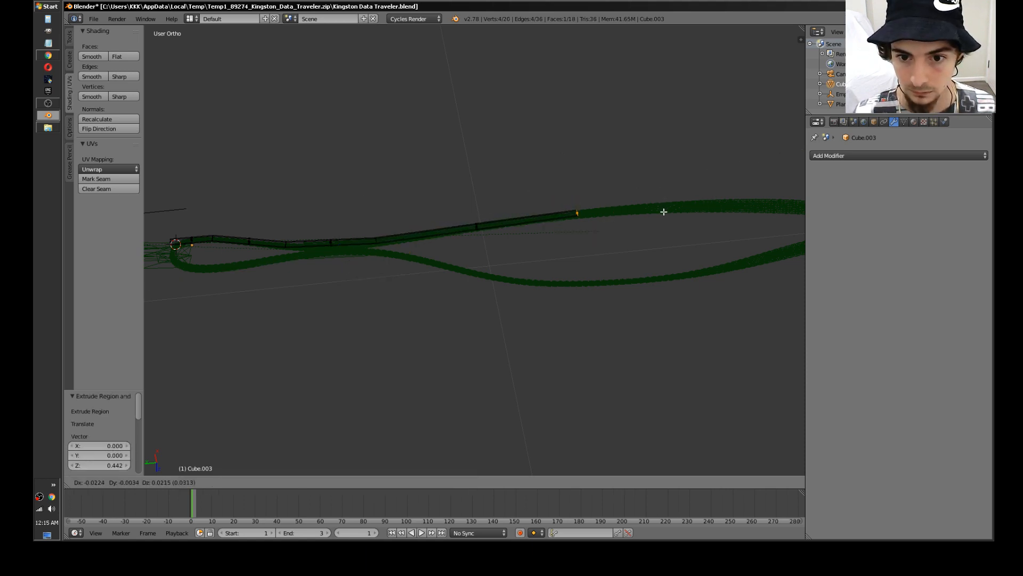
{"action": "left_click", "coordinate": [663, 211]}
Step: Move the end face farther along the upper strand and rotate it about -10.5° around local X
{"action": "middle_click_drag", "start_coordinate": [663, 211], "coordinate": [587, 257]}
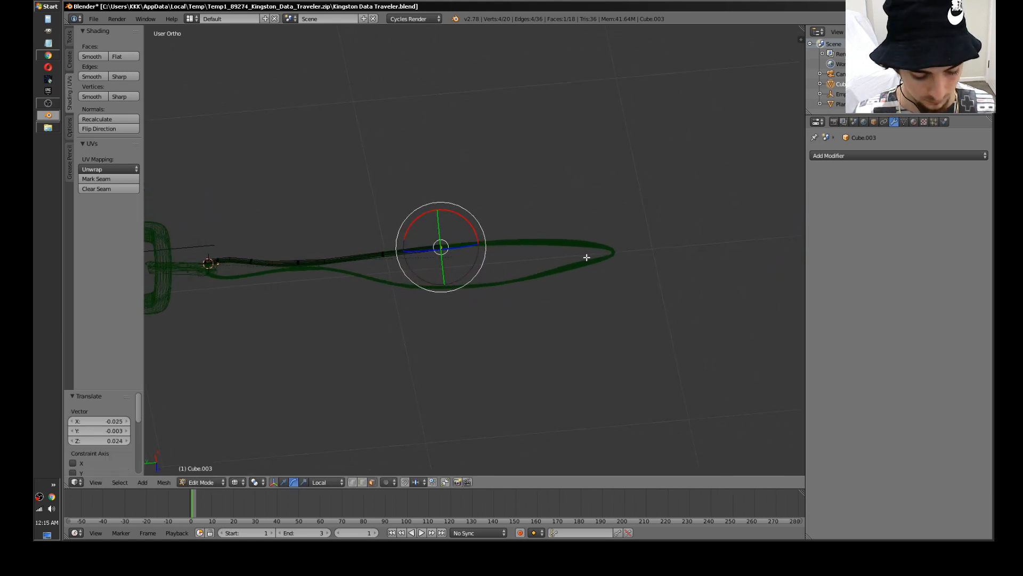
{"action": "key", "text": "g"}
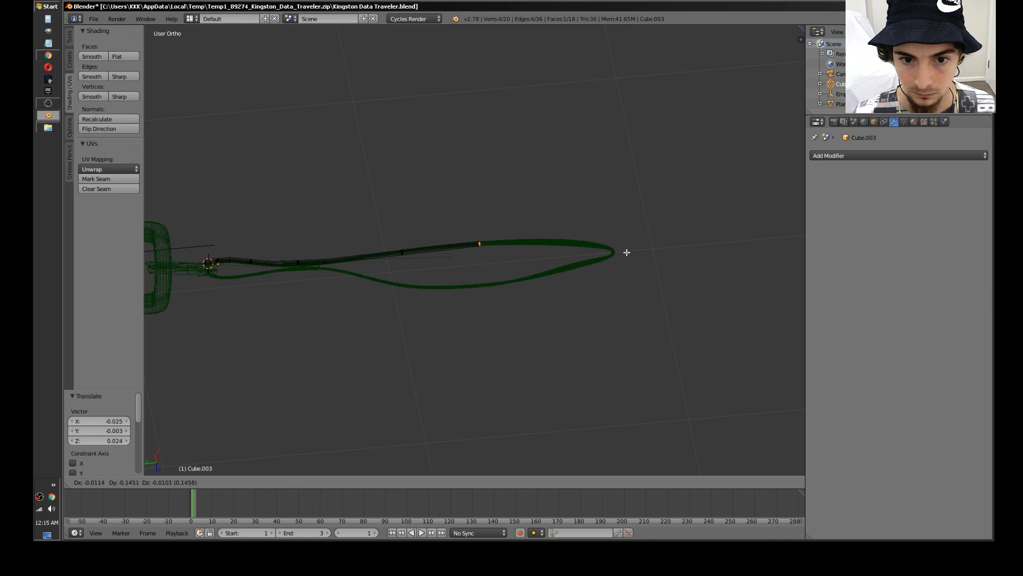
{"action": "left_click", "coordinate": [624, 249]}
{"action": "left_click_drag", "start_coordinate": [506, 213], "coordinate": [506, 222]}
Step: Extrude the end face about 0.496 toward the strap's tip and move it by about -0.009 X, 0.024 Y and 0.014 Z
{"action": "key", "text": "e"}
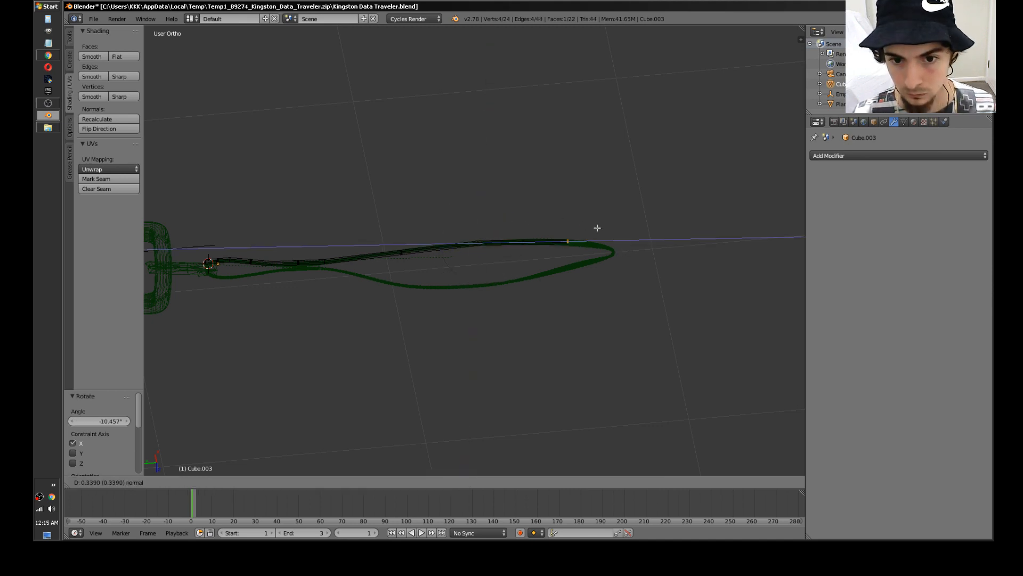
{"action": "left_click", "coordinate": [631, 238]}
{"action": "key", "text": "g"}
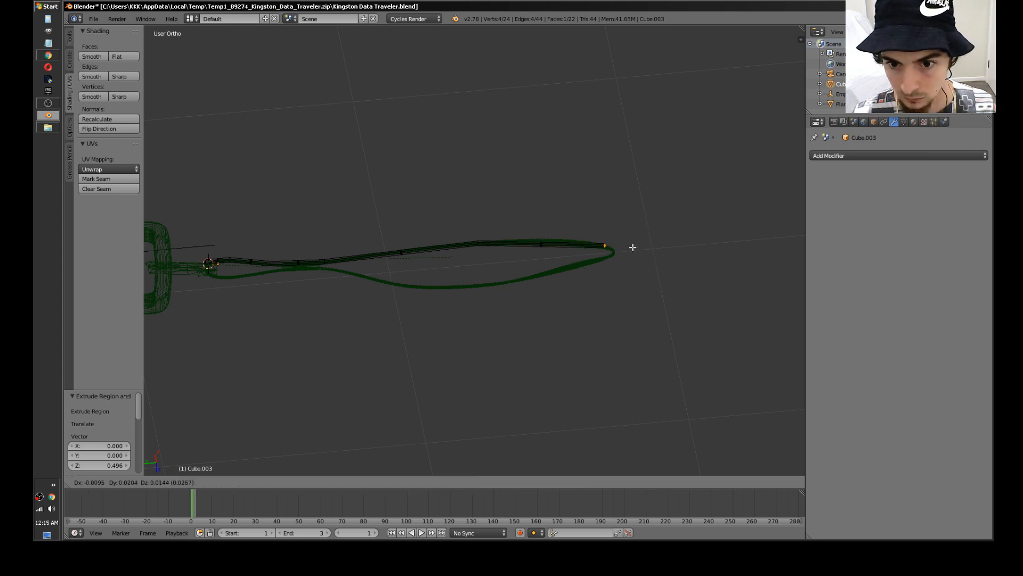
{"action": "left_click", "coordinate": [632, 247]}
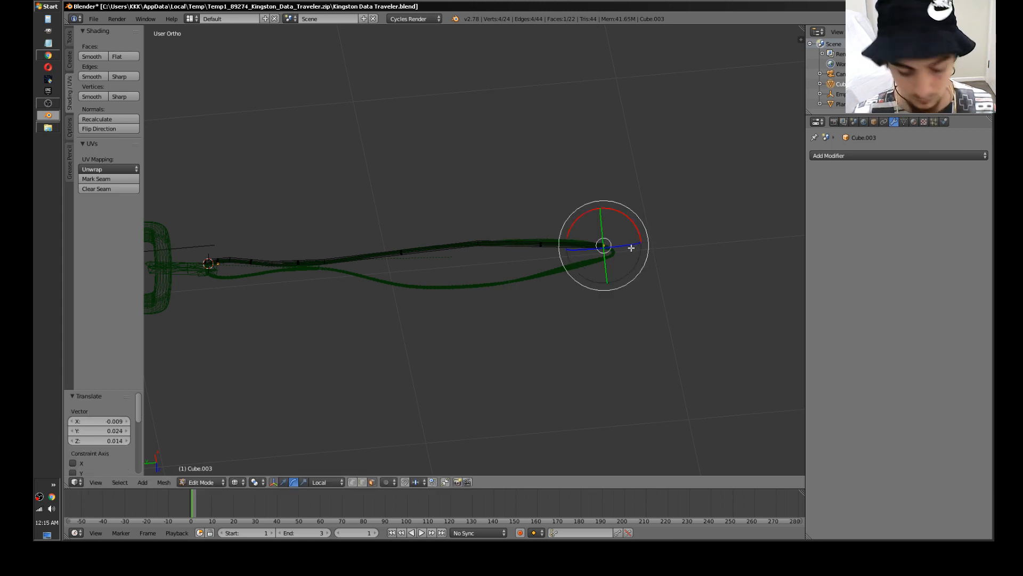
Step: Rotate the end face near the strap's tip about -28.6° around local X
{"action": "key", "text": "r"}
{"action": "key", "text": "x"}
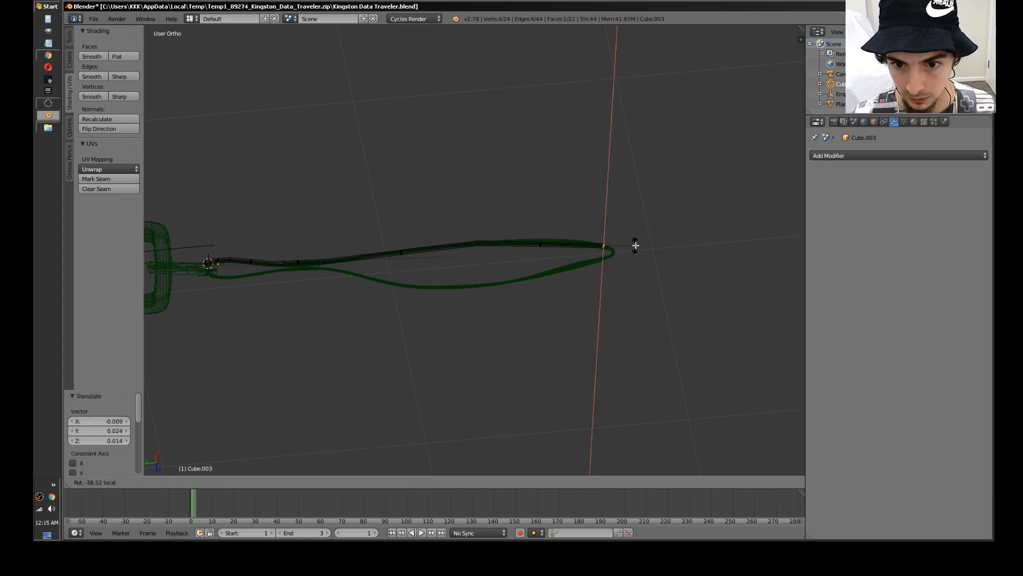
{"action": "left_click", "coordinate": [635, 239]}
Step: Extrude the end face about 0.04 into the strap's tip and rotate the new face about 16.3° in the view plane
{"action": "key", "text": "e"}
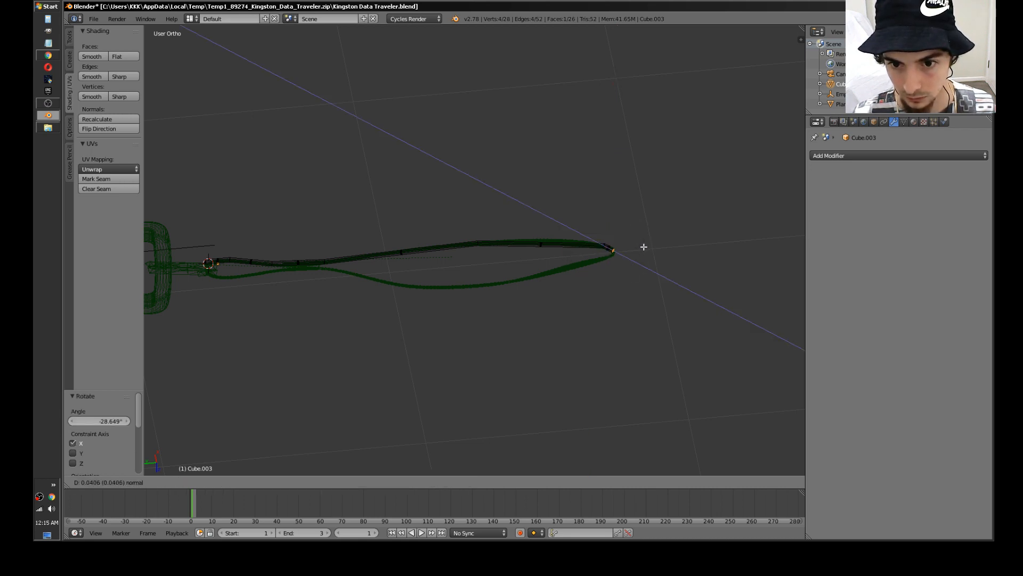
{"action": "left_click", "coordinate": [644, 248]}
{"action": "key", "text": "r"}
{"action": "left_click", "coordinate": [647, 295]}
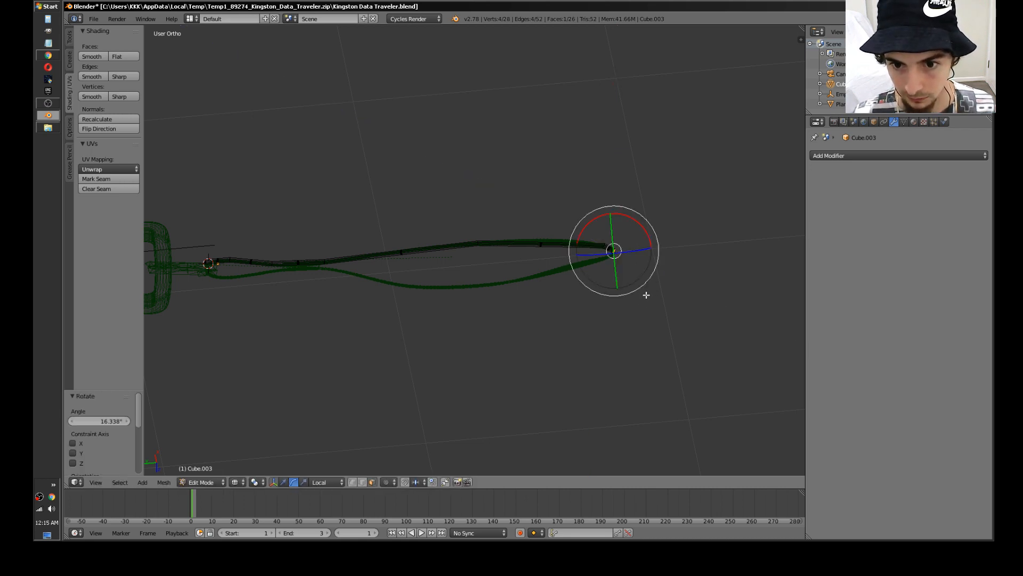
Step: Select the face loop of the short tip segment and move it about -0.027 X, 0.005 Y and -0.023 Z over the strap
{"action": "scroll", "coordinate": [639, 279], "scroll_direction": "up", "scroll_amount": 4}
{"action": "middle_click_drag", "start_coordinate": [597, 265], "coordinate": [319, 210], "text": "shift"}
{"action": "scroll", "coordinate": [481, 220], "scroll_direction": "up", "scroll_amount": 3}
{"action": "middle_click_drag", "start_coordinate": [480, 220], "coordinate": [589, 317]}
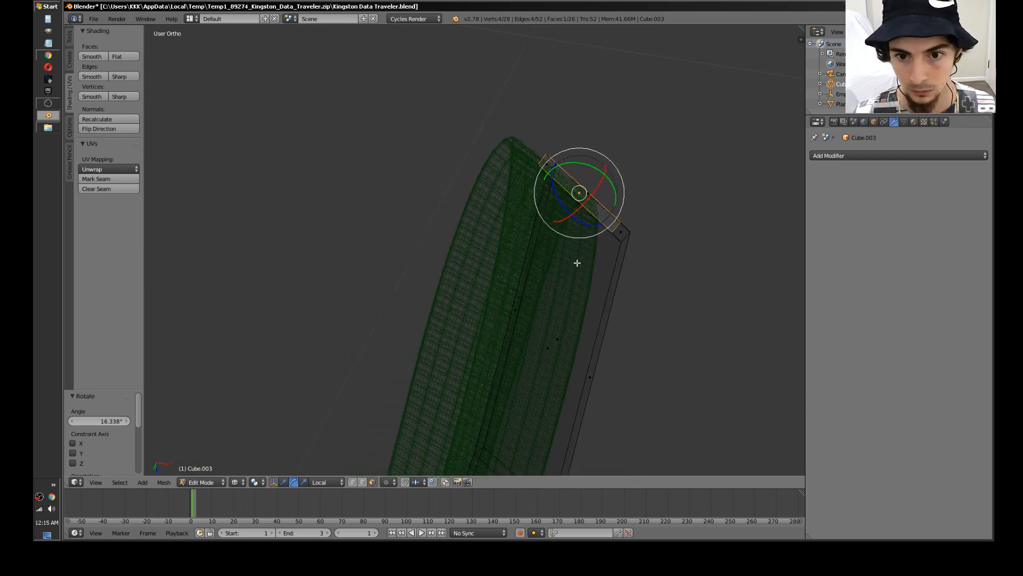
{"action": "middle_click_drag", "start_coordinate": [578, 262], "coordinate": [438, 290]}
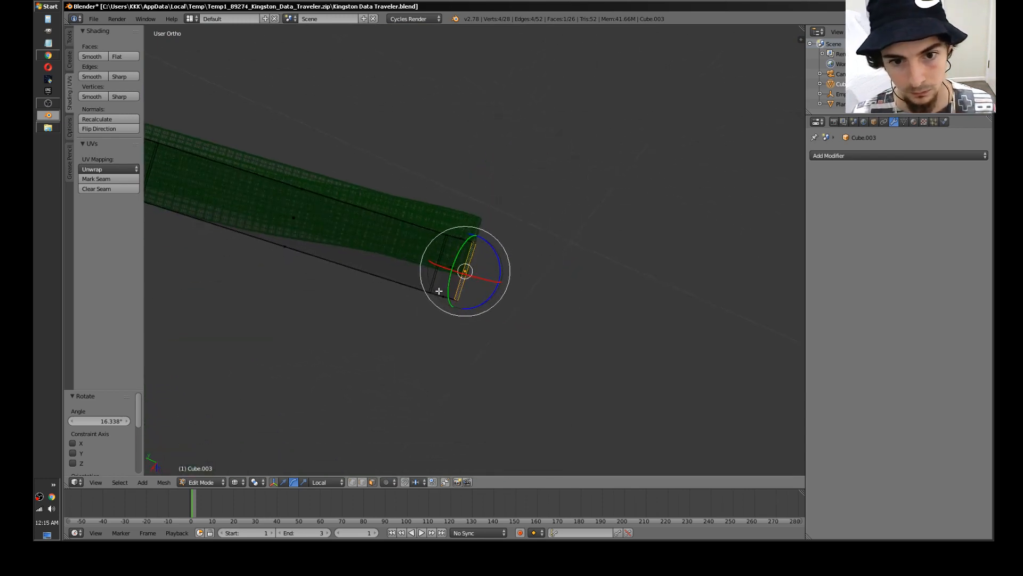
{"action": "right_click", "coordinate": [444, 295], "text": "alt"}
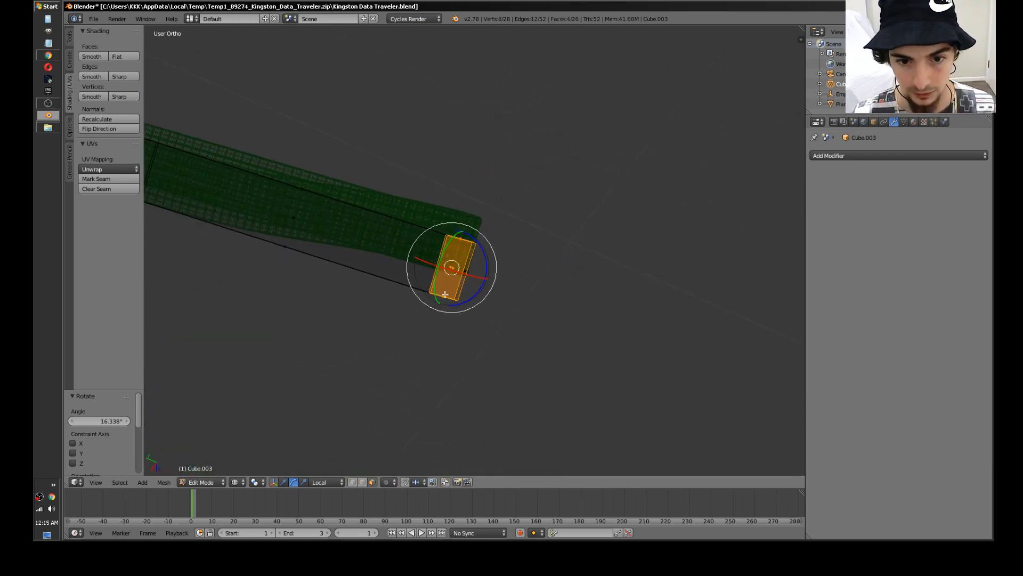
{"action": "key", "text": "g"}
{"action": "middle_click_drag", "start_coordinate": [462, 288], "coordinate": [466, 285]}
{"action": "left_click", "coordinate": [472, 283]}
Step: With edge selection, move the edge loop before the tip segments sideways to match the strap's outline
{"action": "key", "text": "ctrl+Tab"}
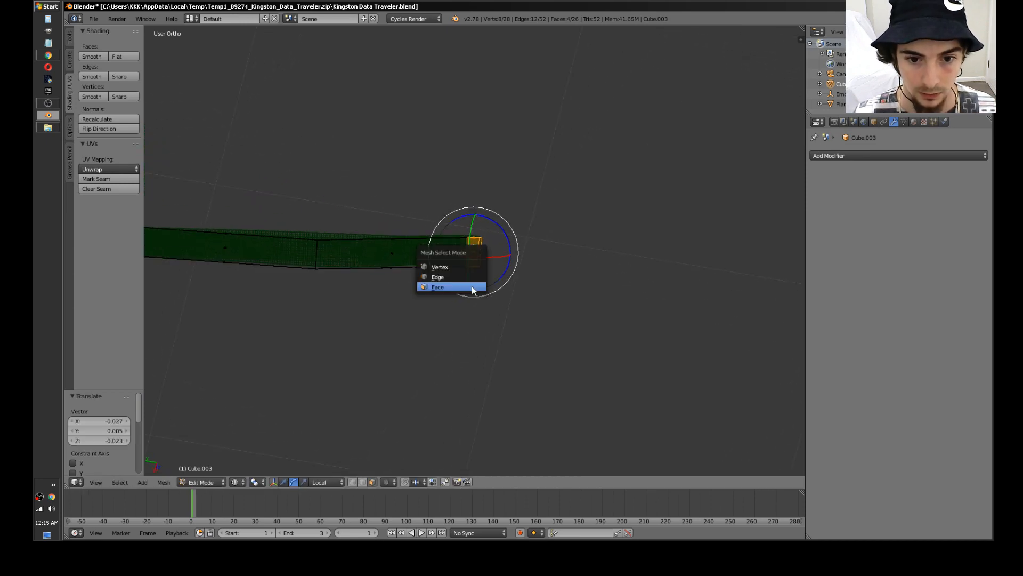
{"action": "left_click", "coordinate": [459, 274]}
{"action": "right_click", "coordinate": [313, 255], "text": "alt"}
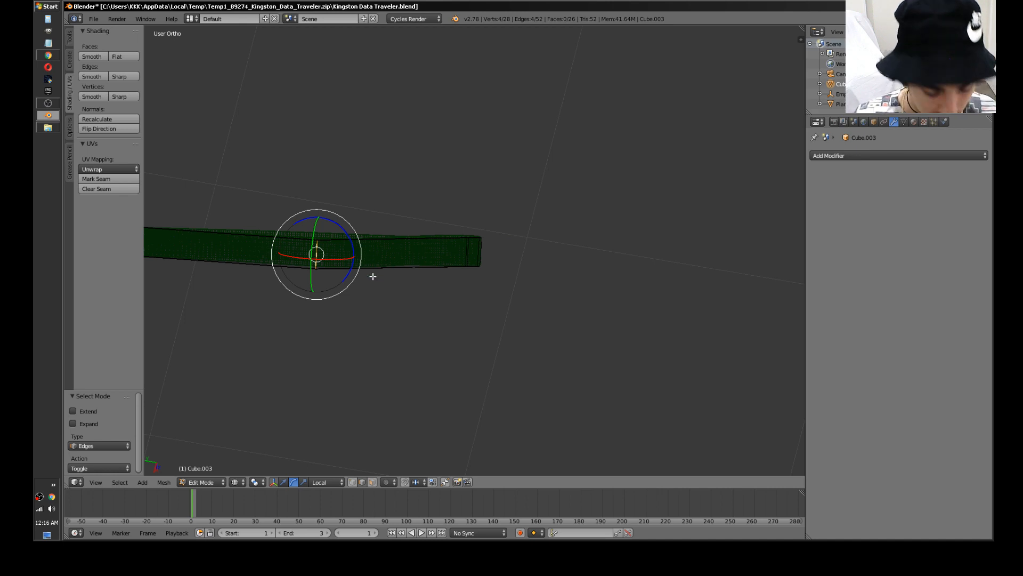
{"action": "key", "text": "g"}
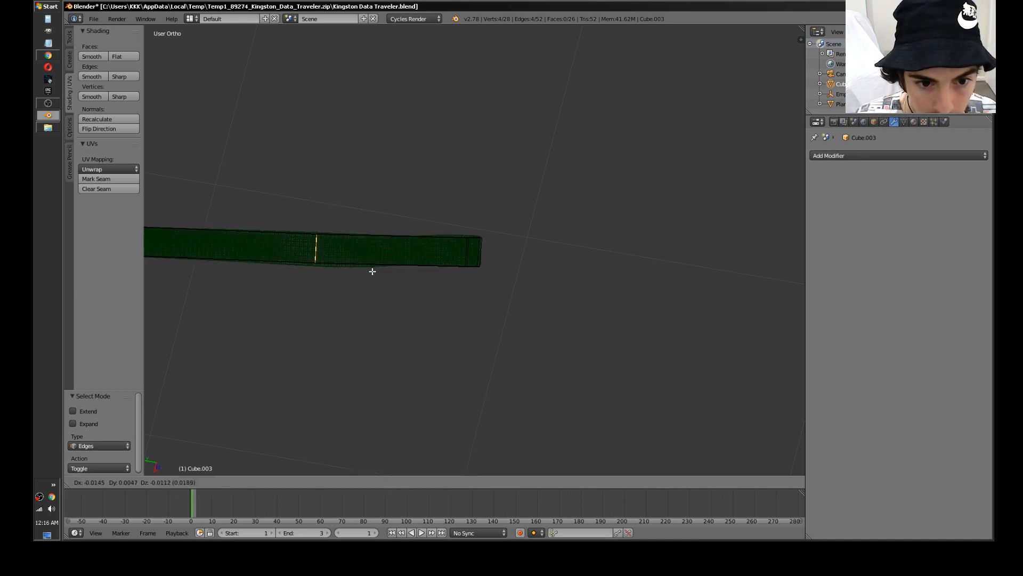
{"action": "left_click", "coordinate": [372, 273]}
Step: With face selection, select the end face at the strap's tip and extrude it about 0.012
{"action": "scroll", "coordinate": [388, 275], "scroll_direction": "down", "scroll_amount": 5}
{"action": "key", "text": "a"}
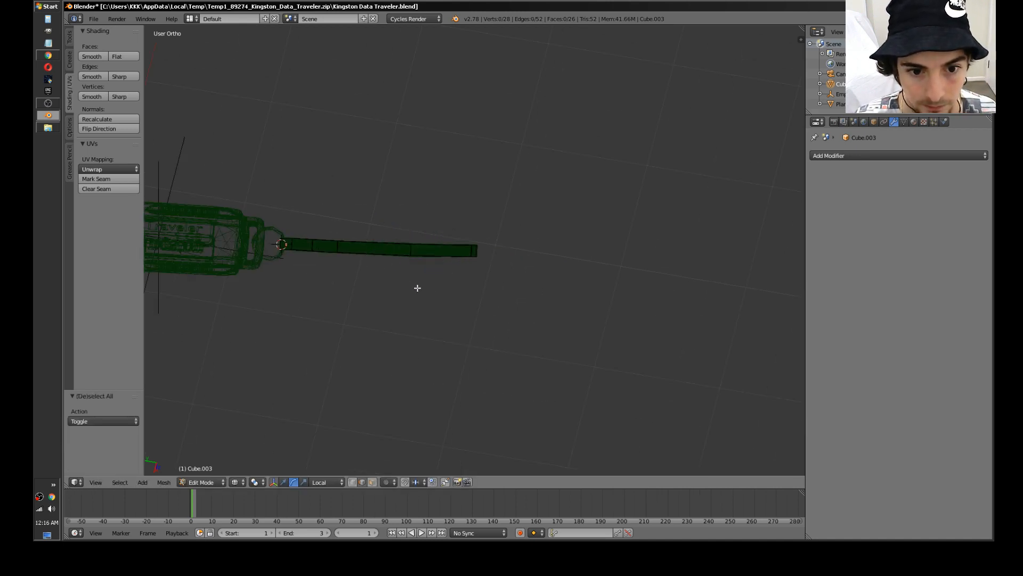
{"action": "middle_click_drag", "start_coordinate": [416, 288], "coordinate": [411, 255]}
{"action": "key", "text": "ctrl+Tab"}
{"action": "left_click", "coordinate": [450, 267]}
{"action": "right_click", "coordinate": [450, 207]}
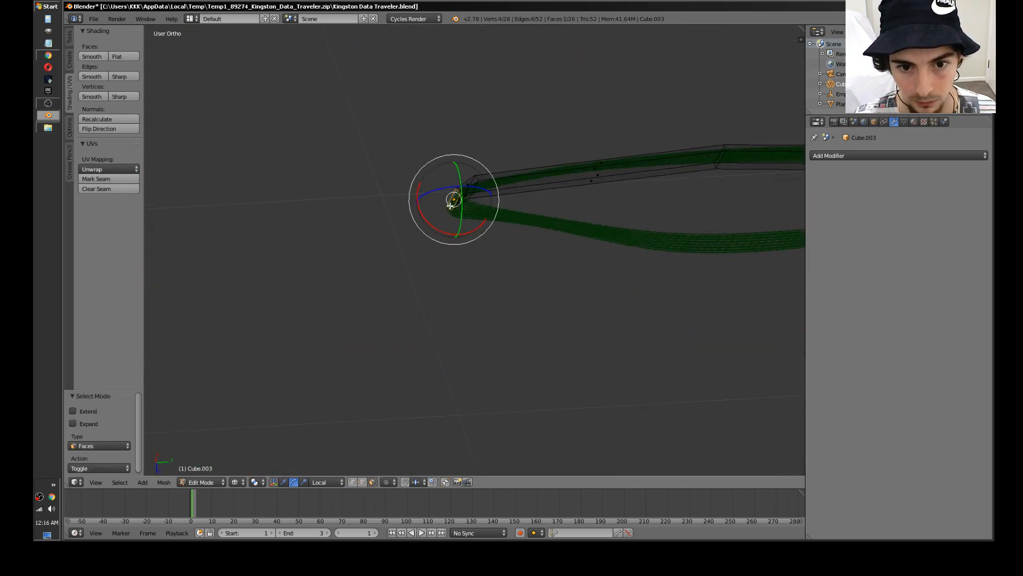
{"action": "middle_click_drag", "start_coordinate": [451, 207], "coordinate": [456, 253]}
{"action": "key", "text": "e"}
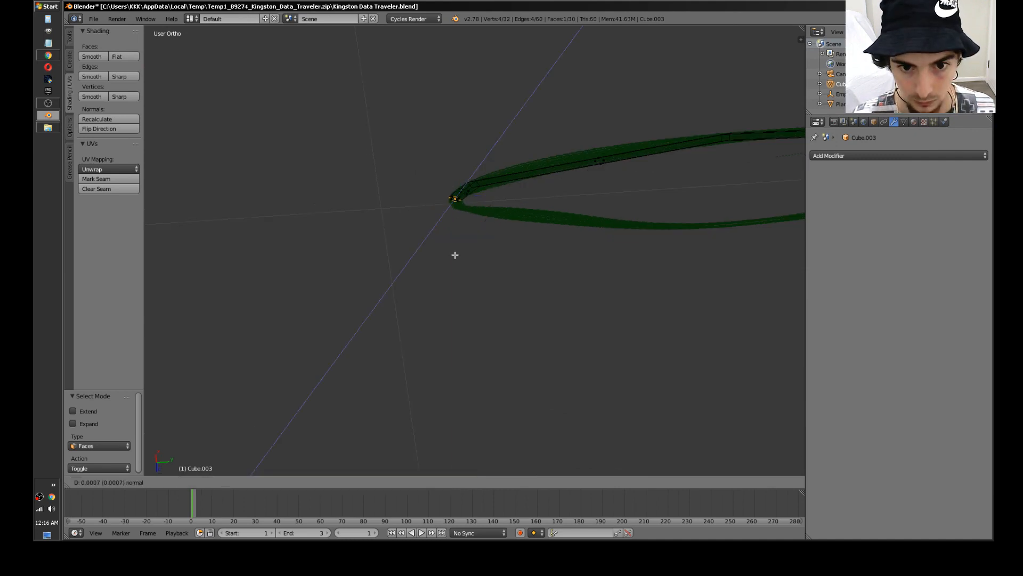
{"action": "left_click", "coordinate": [457, 262]}
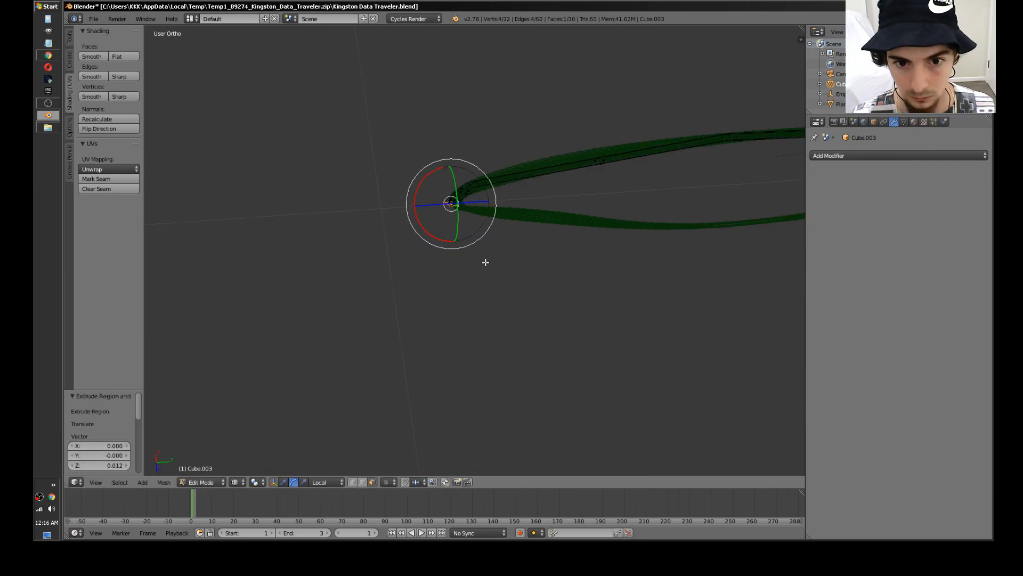
Step: Try to rotate the new end face about -21.3° around the Y axis
{"action": "key", "text": "r"}
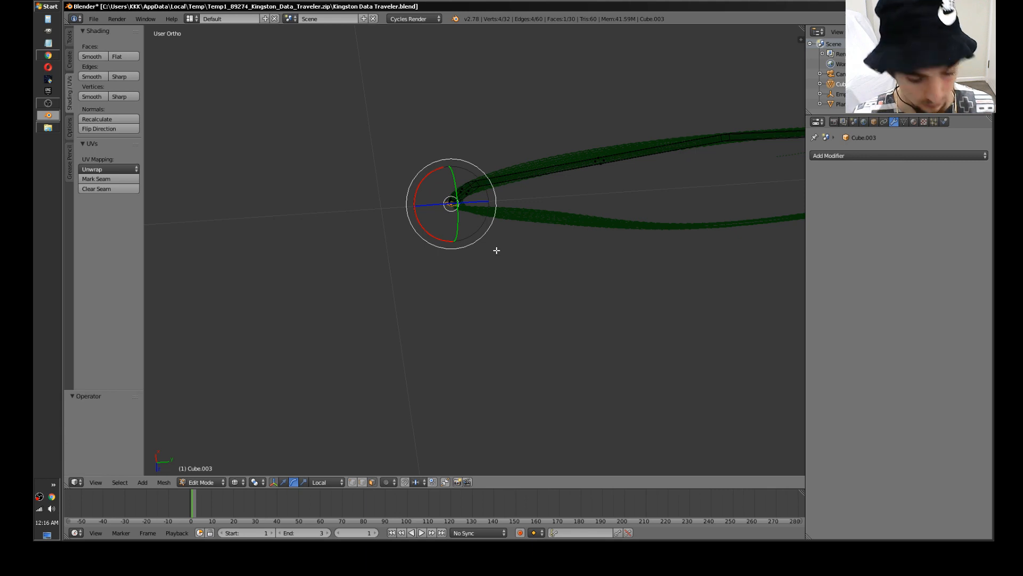
{"action": "key", "text": "r"}
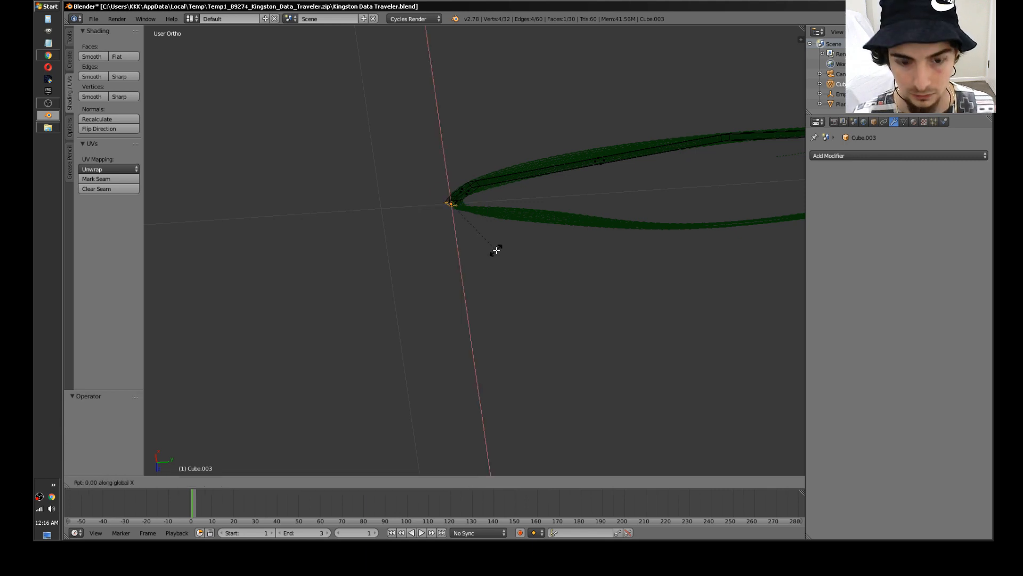
{"action": "key", "text": "y"}
{"action": "left_click", "coordinate": [500, 222]}
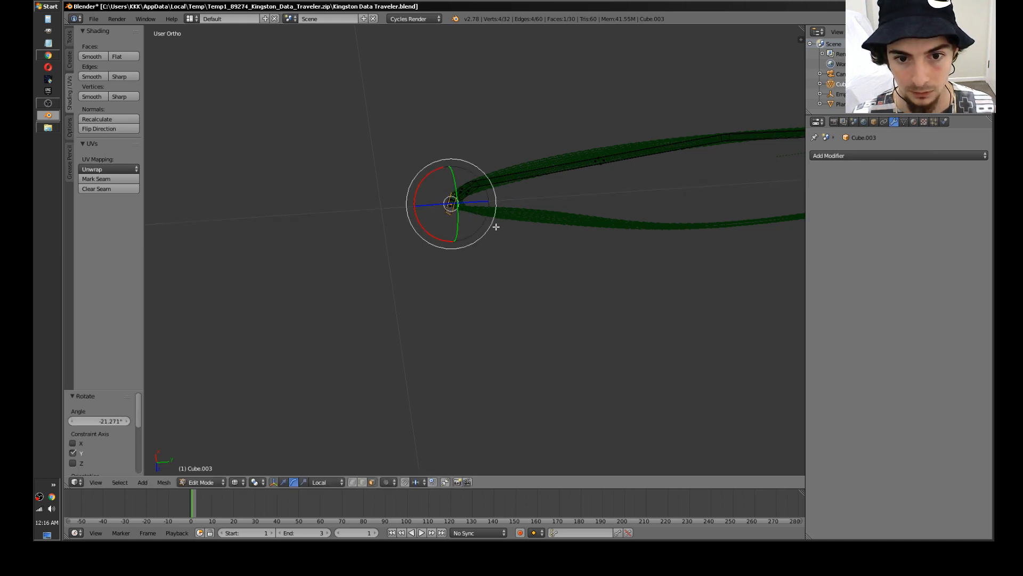
Step: Rotate the new end face in the view plane by about 1.5°, adjust its angle once more, and deselect it
{"action": "middle_click_drag", "start_coordinate": [381, 217], "coordinate": [509, 234]}
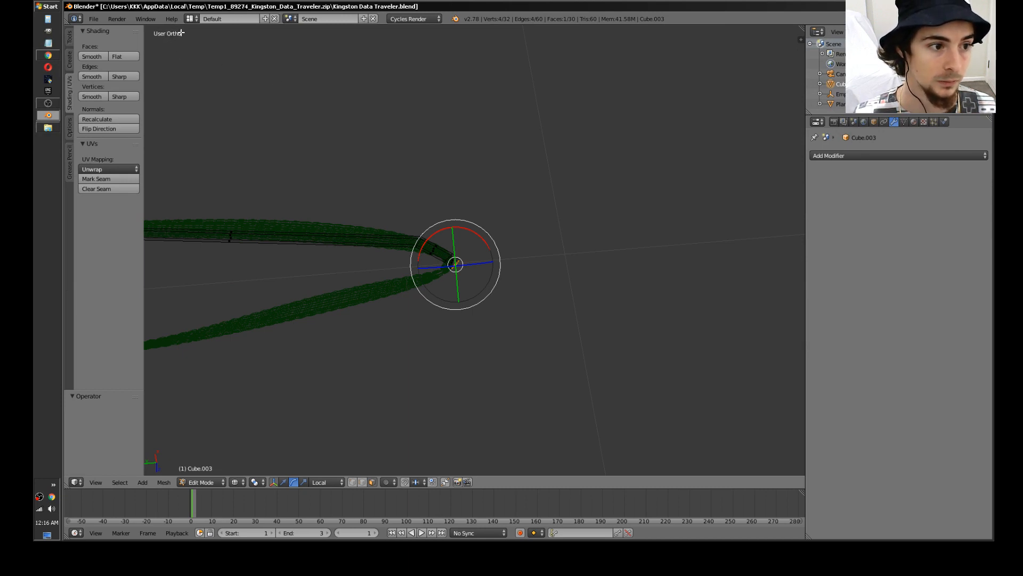
{"action": "middle_click_drag", "start_coordinate": [463, 250], "coordinate": [357, 366]}
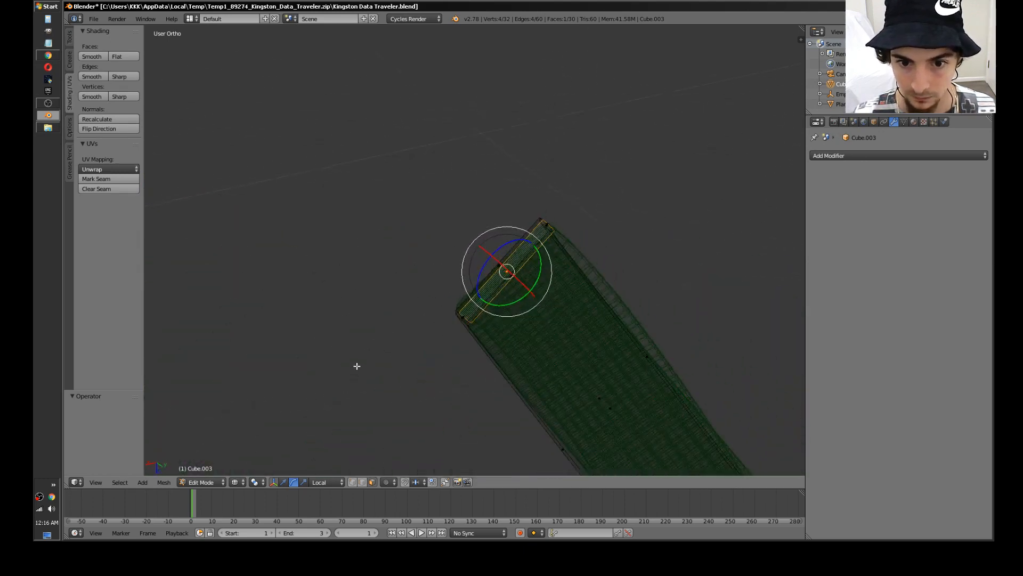
{"action": "key", "text": "r"}
{"action": "left_click", "coordinate": [579, 280]}
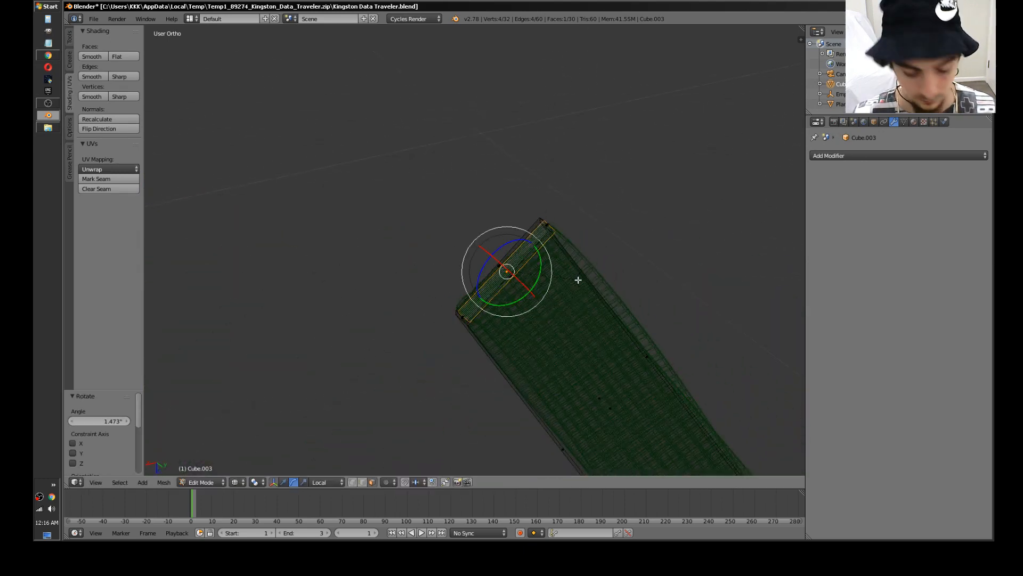
{"action": "key", "text": "r"}
{"action": "left_click", "coordinate": [575, 282]}
{"action": "key", "text": "a"}
Step: Extrude the end face about 0.034 around the strap's tip and move it about 0.004 X and -0.004 Z
{"action": "middle_click_drag", "start_coordinate": [576, 283], "coordinate": [646, 262]}
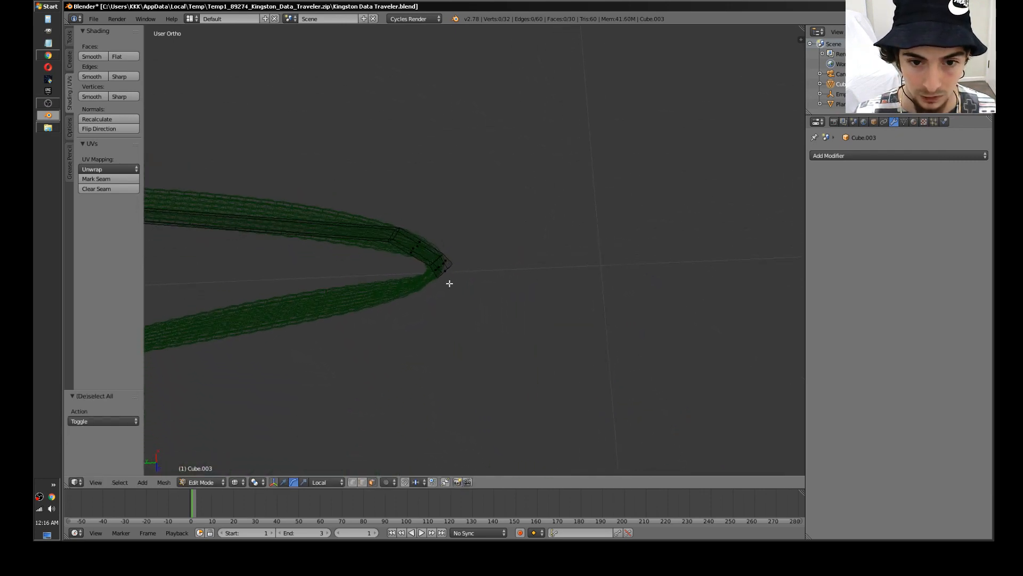
{"action": "middle_click_drag", "start_coordinate": [436, 272], "coordinate": [512, 314]}
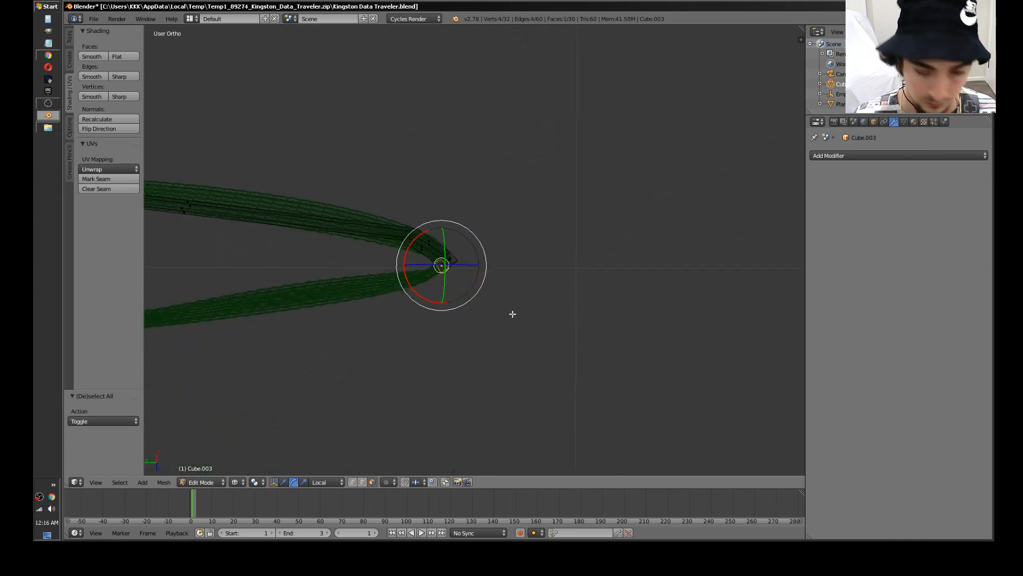
{"action": "key", "text": "e"}
{"action": "left_click", "coordinate": [445, 316]}
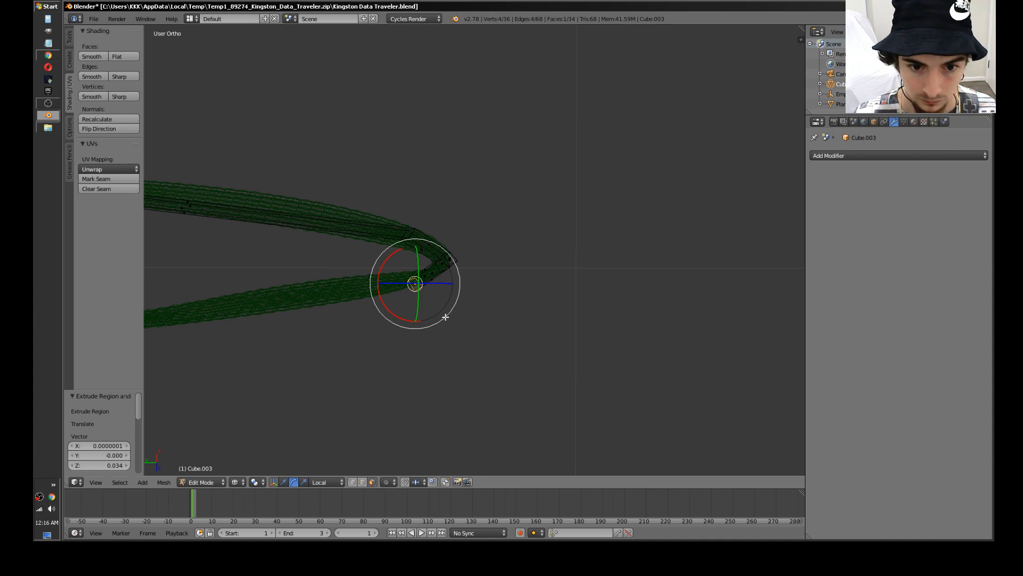
{"action": "key", "text": "g"}
{"action": "left_click", "coordinate": [445, 312]}
{"action": "middle_click_drag", "start_coordinate": [434, 314], "coordinate": [347, 341]}
{"action": "right_click", "coordinate": [459, 275], "text": "alt"}
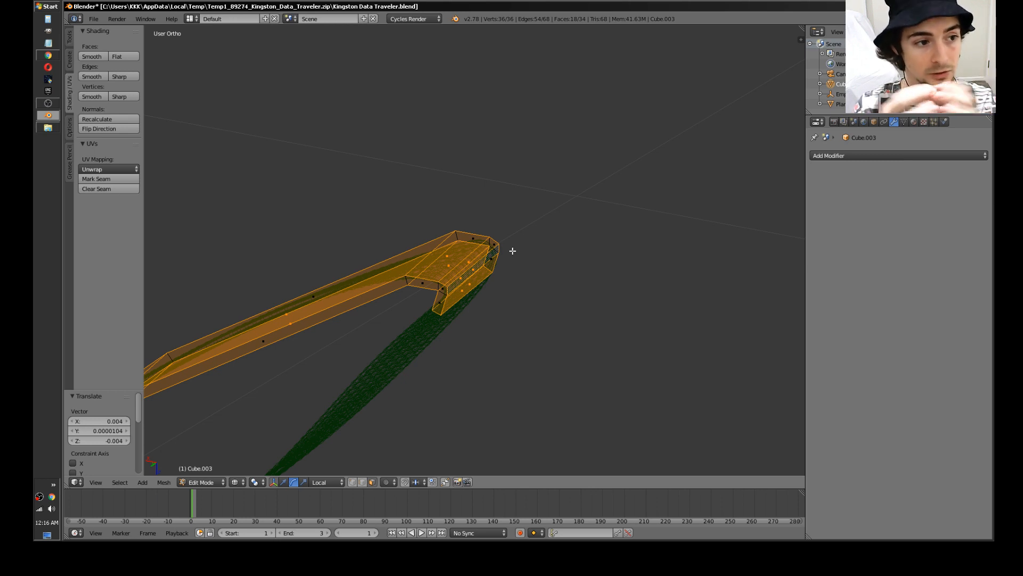
{"action": "middle_click_drag", "start_coordinate": [512, 250], "coordinate": [638, 352]}
{"action": "key", "text": "a"}
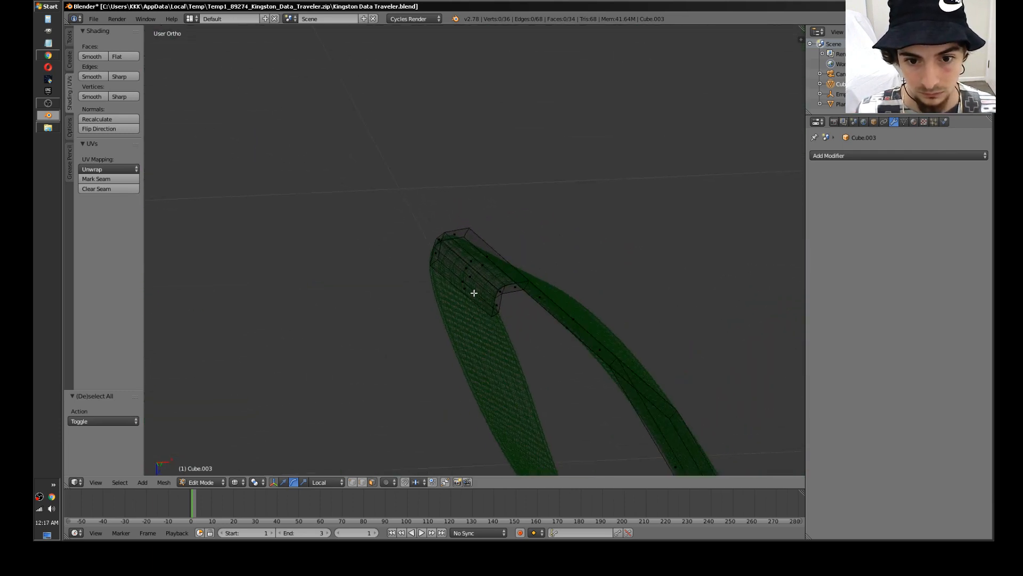
Step: Rotate the end face about 1.9° and 6.8° around local Y and move it about -0.004 X, 0.003 Y and 0.004 Z
{"action": "left_click_drag", "start_coordinate": [454, 261], "coordinate": [450, 261]}
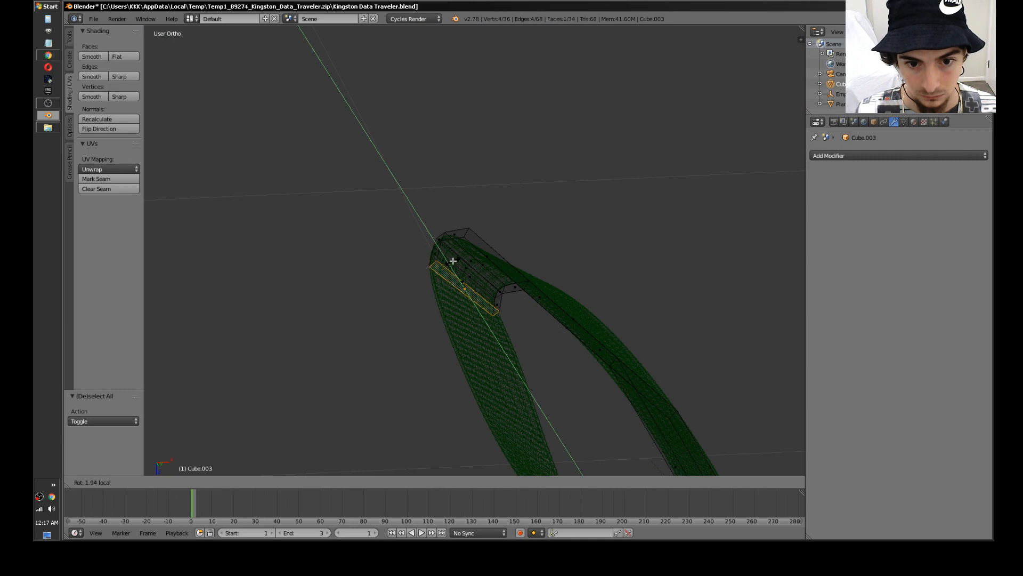
{"action": "left_click", "coordinate": [453, 260]}
{"action": "middle_click_drag", "start_coordinate": [555, 304], "coordinate": [501, 294]}
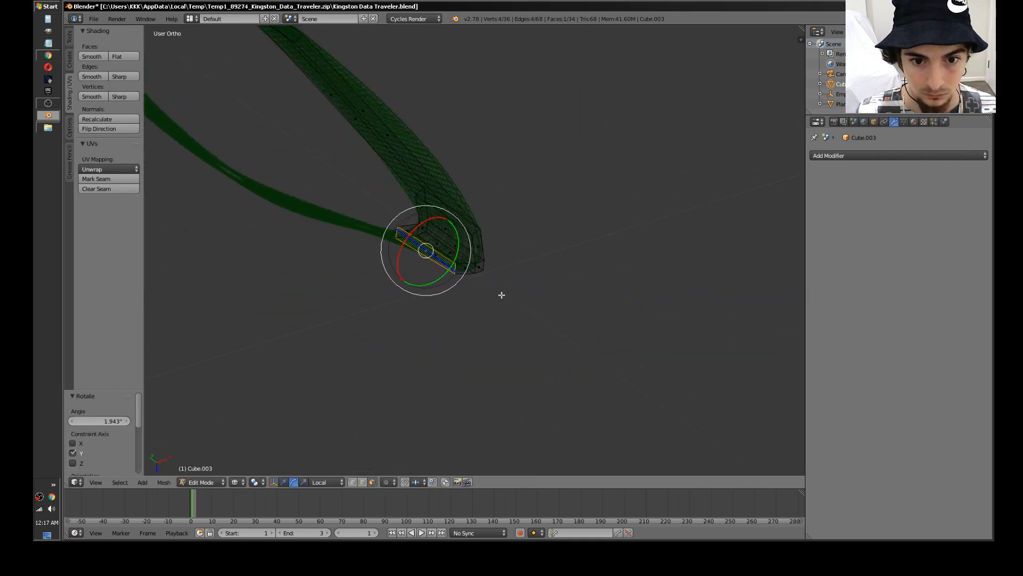
{"action": "left_click_drag", "start_coordinate": [457, 253], "coordinate": [457, 251]}
{"action": "middle_click_drag", "start_coordinate": [457, 252], "coordinate": [555, 325]}
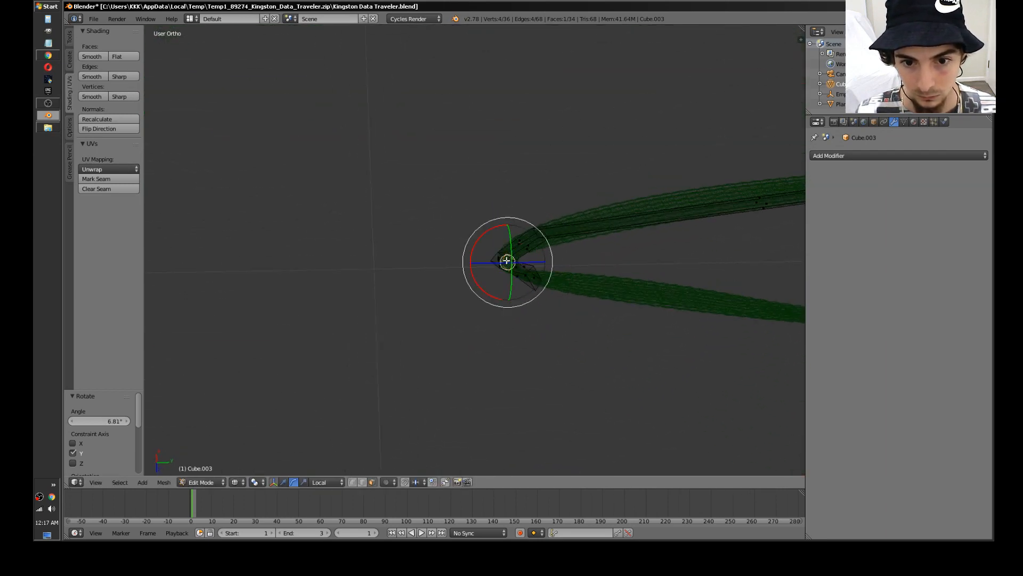
{"action": "key", "text": "g"}
{"action": "left_click", "coordinate": [520, 293]}
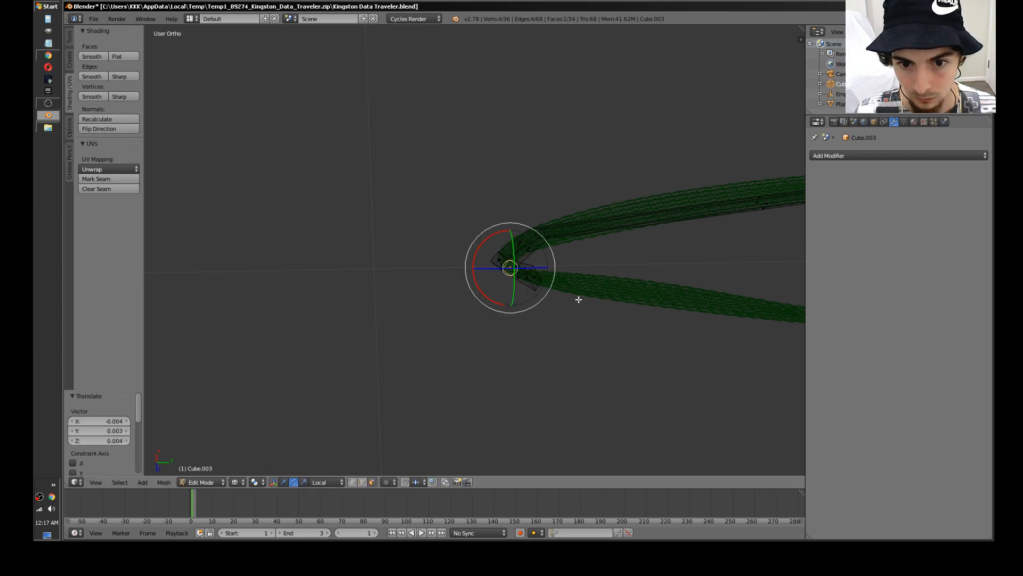
Step: In solid shading, extrude the end face about 0.205 along the strap's returning side and move it about 0.006 X, 0.065 Y and -0.061 Z
{"action": "middle_click_drag", "start_coordinate": [577, 296], "coordinate": [298, 234]}
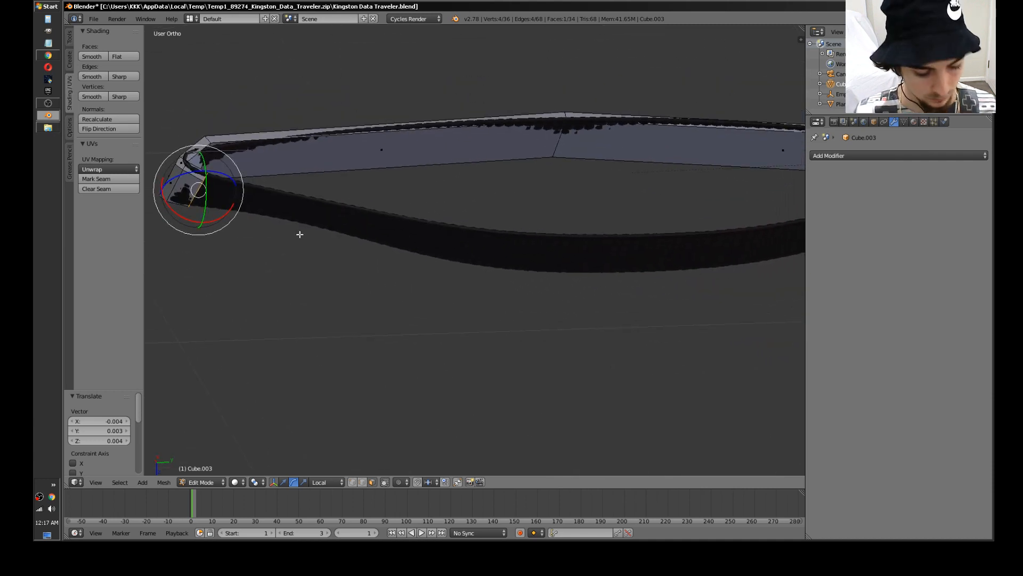
{"action": "key", "text": "e"}
{"action": "left_click", "coordinate": [475, 263]}
{"action": "key", "text": "e"}
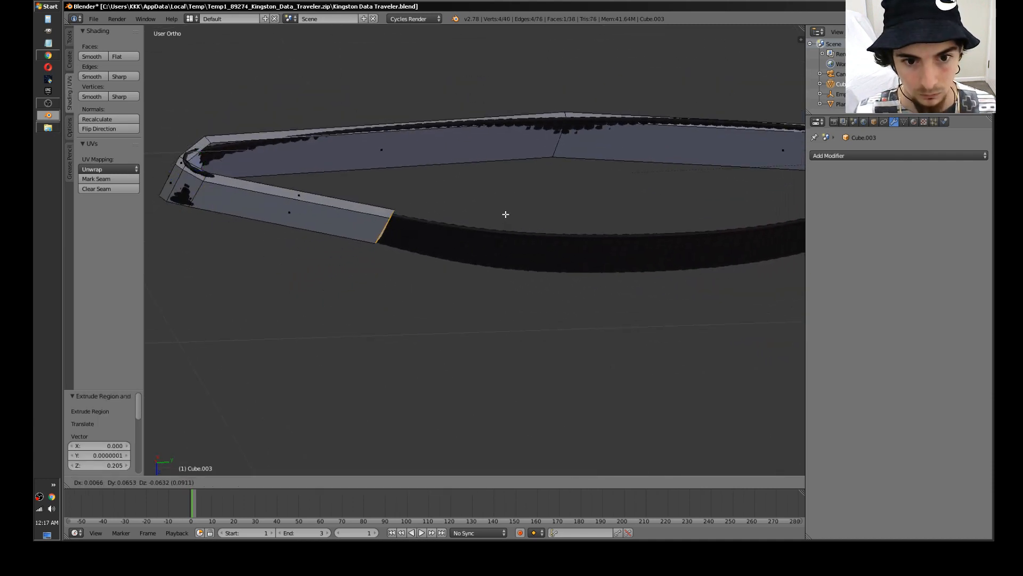
{"action": "left_click", "coordinate": [506, 214]}
Step: Move the end face about 0.055 X and -0.012 Y over the strap, and a further 0.002 X, -0.002 Y and 0.003 Z
{"action": "middle_click_drag", "start_coordinate": [511, 242], "coordinate": [388, 228]}
{"action": "key", "text": "g"}
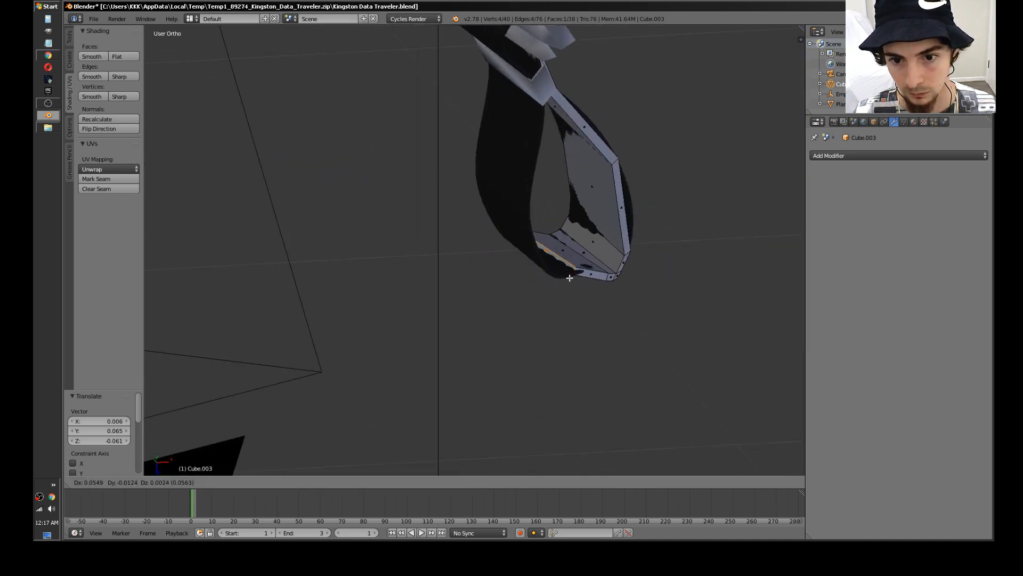
{"action": "left_click", "coordinate": [569, 277]}
{"action": "mouse_move", "coordinate": [570, 277]}
{"action": "middle_mouse_down"}
{"action": "mouse_move", "coordinate": [441, 283]}
{"action": "mouse_move", "coordinate": [537, 280]}
{"action": "mouse_move", "coordinate": [621, 258]}
{"action": "mouse_move", "coordinate": [691, 297]}
{"action": "mouse_move", "coordinate": [594, 327]}
{"action": "mouse_move", "coordinate": [595, 336]}
{"action": "middle_mouse_up"}
{"action": "key", "text": "g"}
{"action": "left_click", "coordinate": [668, 244]}
Step: In wireframe, rotate the end face about -24.1° around local X and move it about 0.012 X, 0.198 Y and 0.048 Z
{"action": "key", "text": "z"}
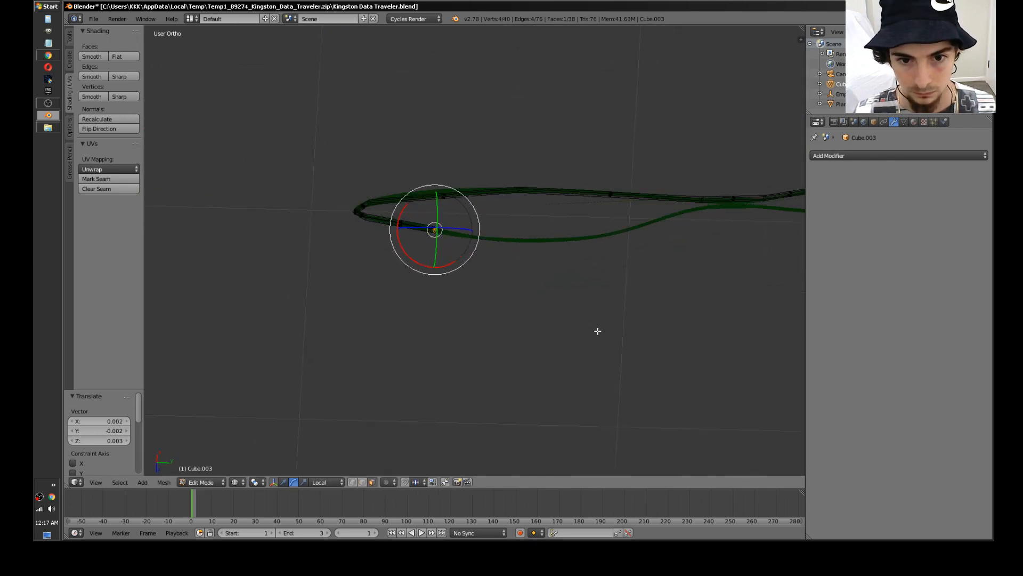
{"action": "middle_click_drag", "start_coordinate": [538, 293], "coordinate": [537, 286]}
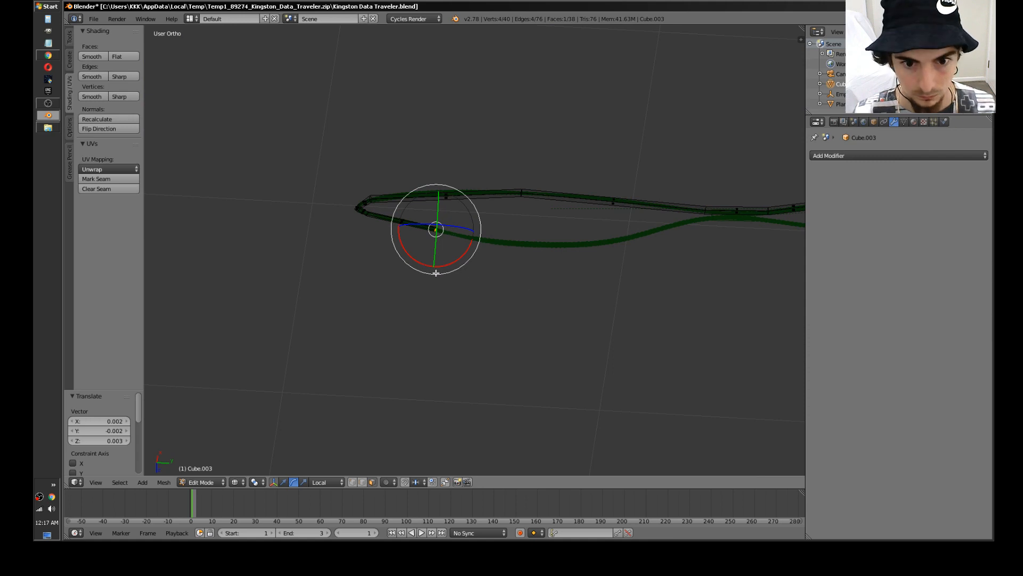
{"action": "left_click_drag", "start_coordinate": [436, 273], "coordinate": [484, 269]}
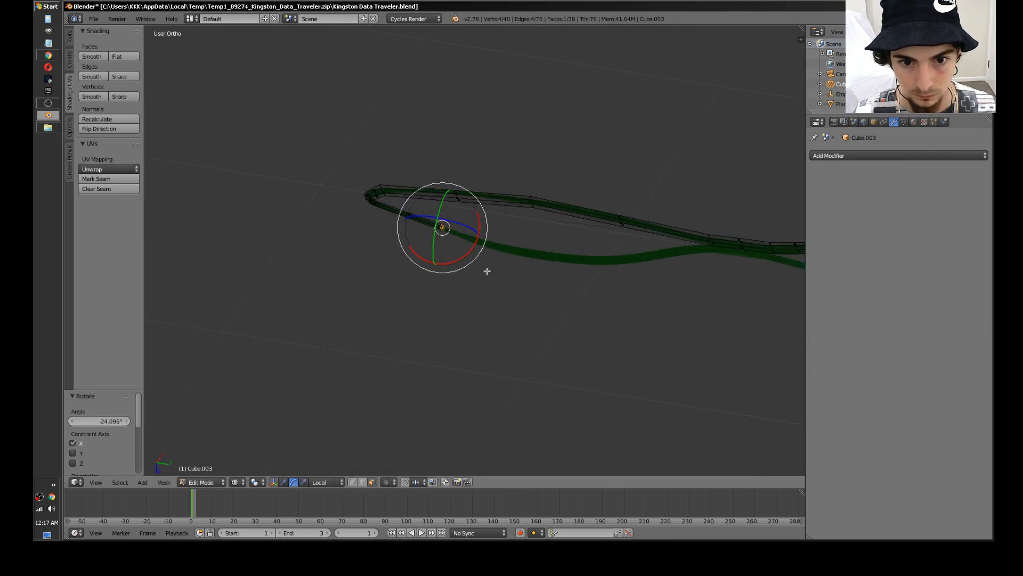
{"action": "middle_click_drag", "start_coordinate": [485, 269], "coordinate": [496, 272]}
{"action": "key", "text": "g"}
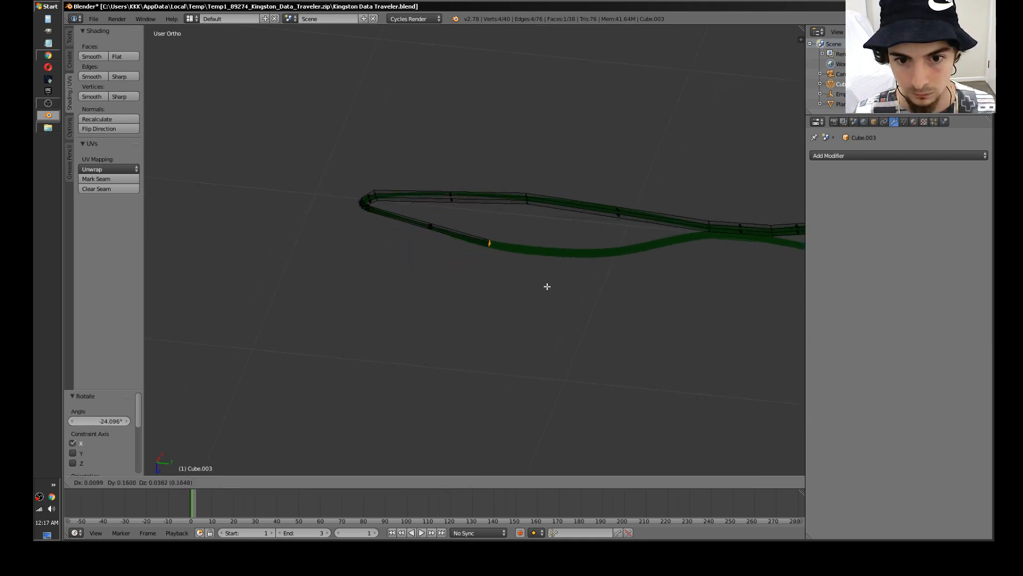
{"action": "left_click", "coordinate": [557, 290]}
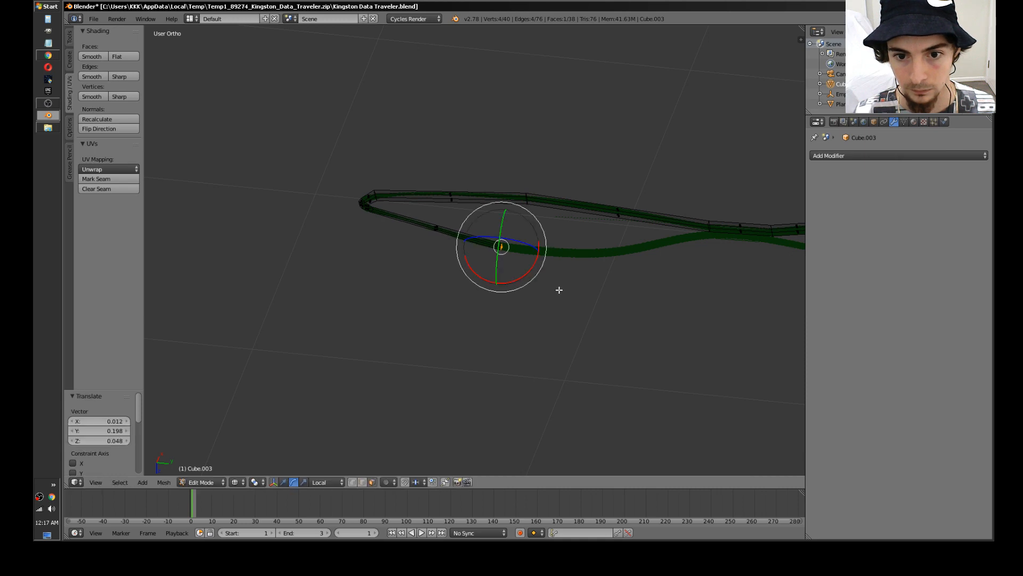
Step: Extrude the end face about 0.419 along the strap and rotate the new face about -20.1° around local X
{"action": "mouse_move", "coordinate": [558, 288]}
{"action": "middle_mouse_down"}
{"action": "mouse_move", "coordinate": [554, 304]}
{"action": "mouse_move", "coordinate": [519, 313]}
{"action": "mouse_move", "coordinate": [517, 349]}
{"action": "mouse_move", "coordinate": [561, 292]}
{"action": "middle_mouse_up"}
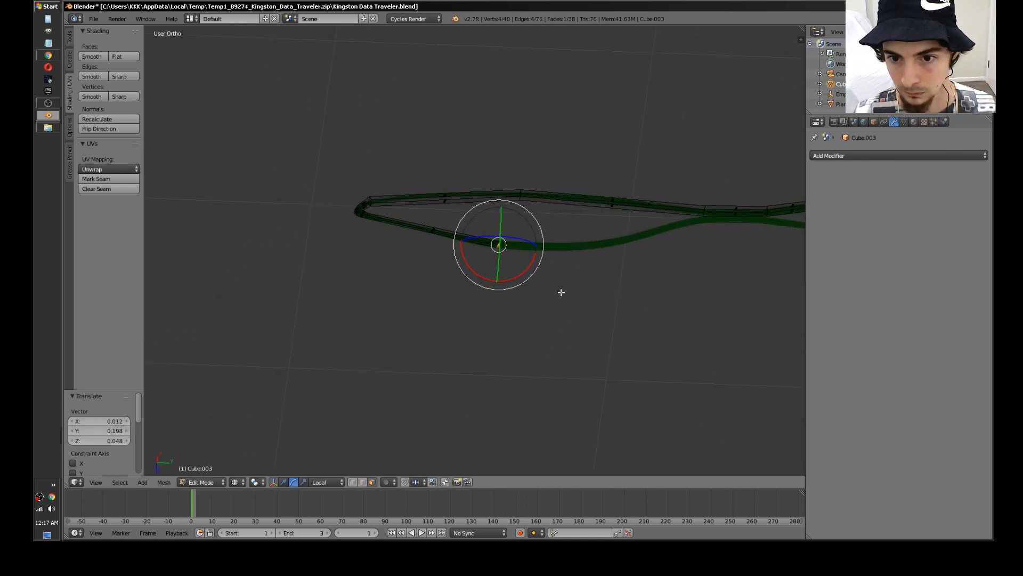
{"action": "key", "text": "e"}
{"action": "left_click", "coordinate": [697, 276]}
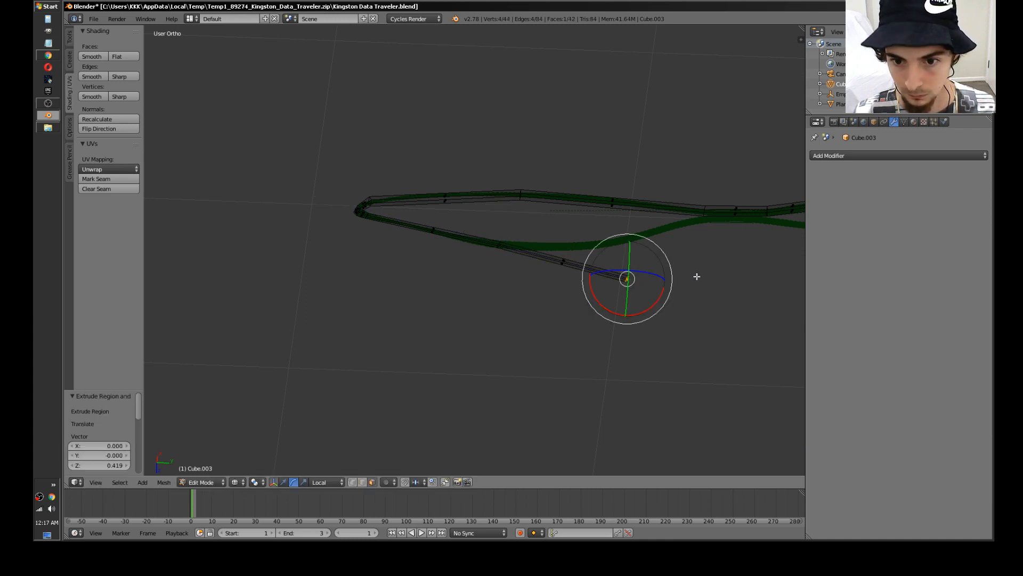
{"action": "key", "text": "r"}
{"action": "key", "text": "x"}
{"action": "key", "text": "x"}
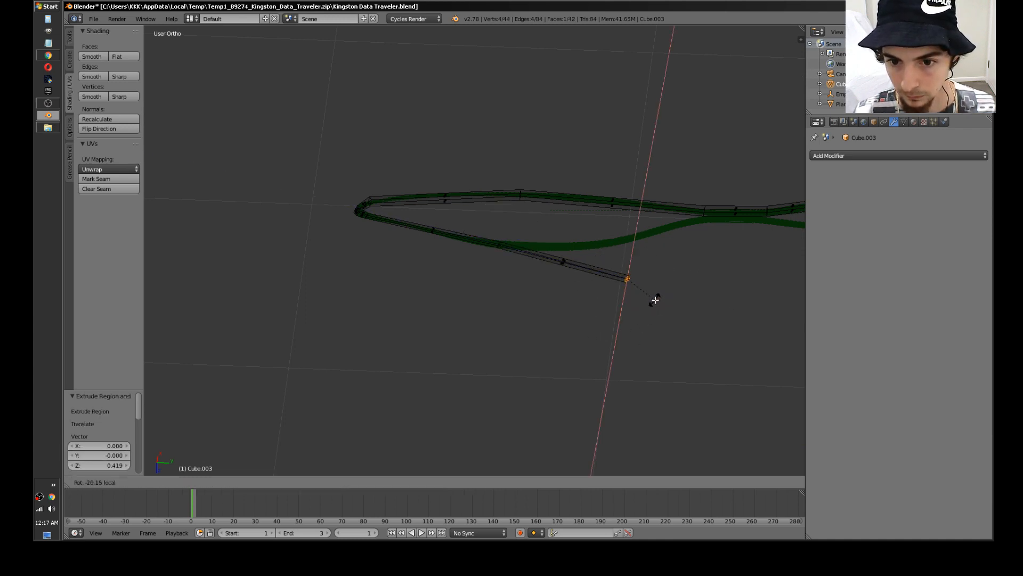
{"action": "left_click", "coordinate": [655, 300]}
Step: Move the end face about 0.046 X, -0.065 Y and -0.098 Z onto the strap's curve
{"action": "middle_click_drag", "start_coordinate": [653, 301], "coordinate": [634, 323]}
{"action": "key", "text": "g"}
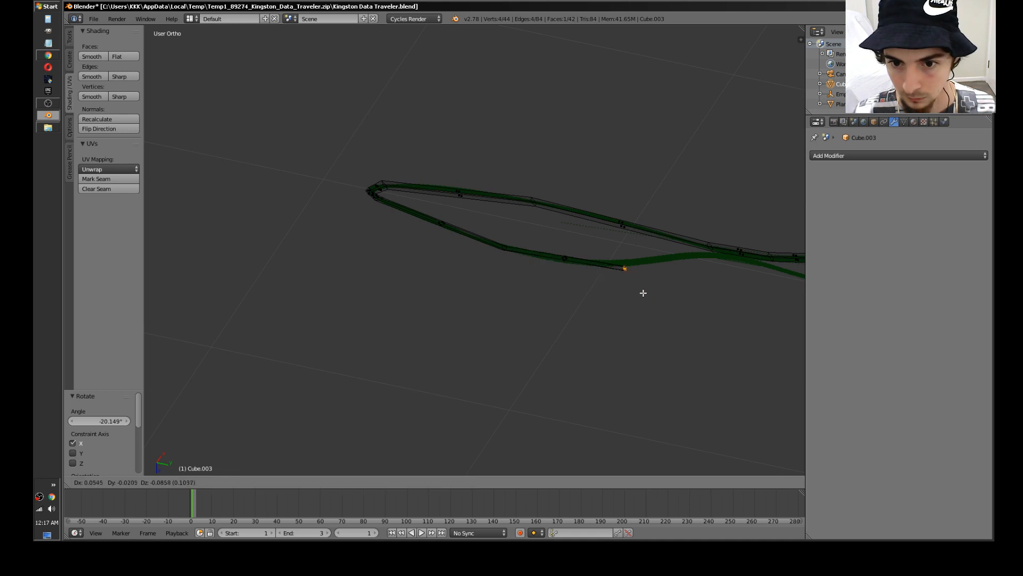
{"action": "left_click", "coordinate": [629, 289]}
Step: Extrude the end face about 0.23 toward the USB stick and move it about 0.048 X, 0.058 Y and -0.036 Z
{"action": "middle_click_drag", "start_coordinate": [628, 290], "coordinate": [574, 296]}
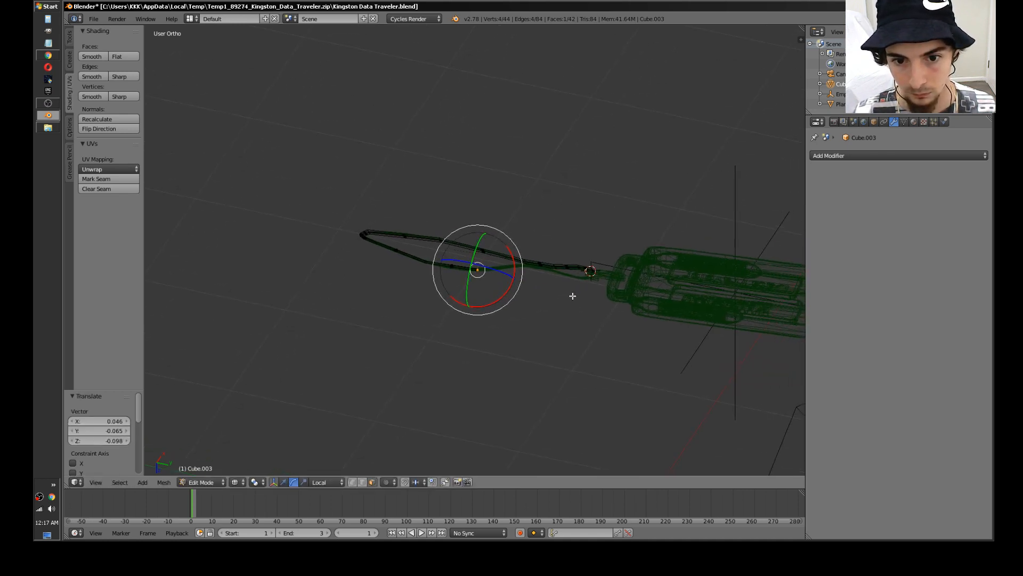
{"action": "scroll", "coordinate": [572, 296], "scroll_direction": "up", "scroll_amount": 5}
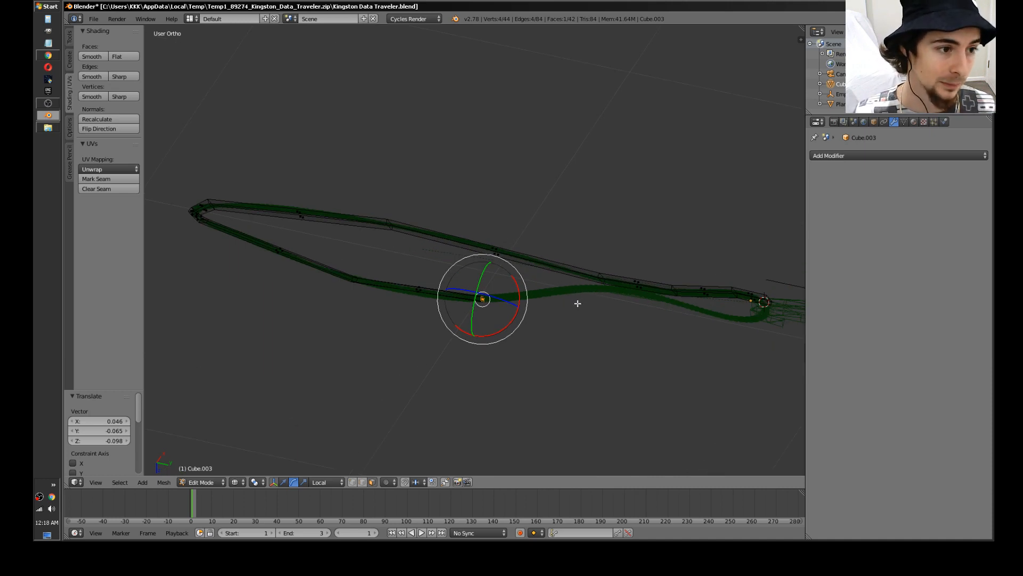
{"action": "key", "text": "e"}
{"action": "left_click", "coordinate": [656, 319]}
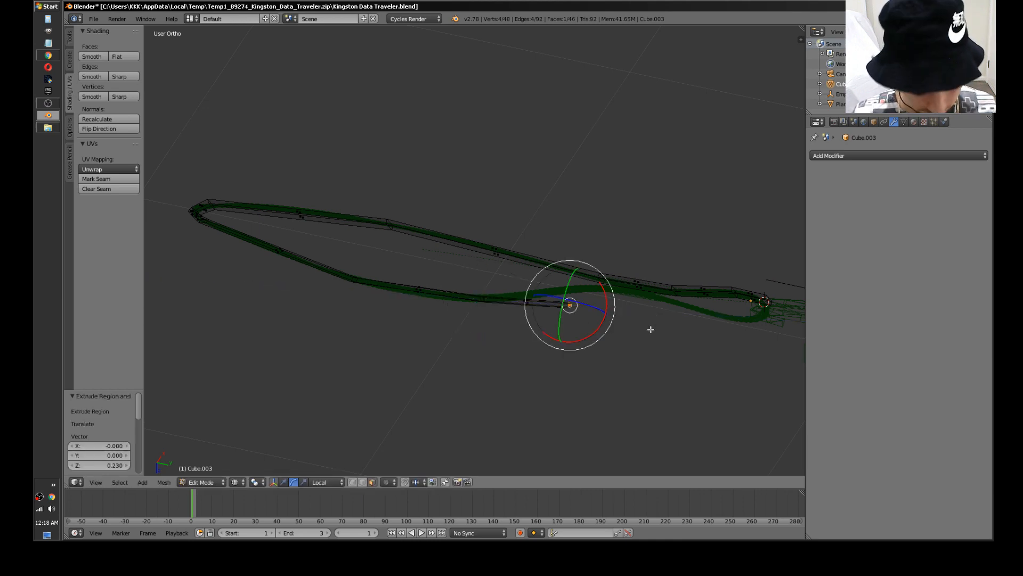
{"action": "key", "text": "g"}
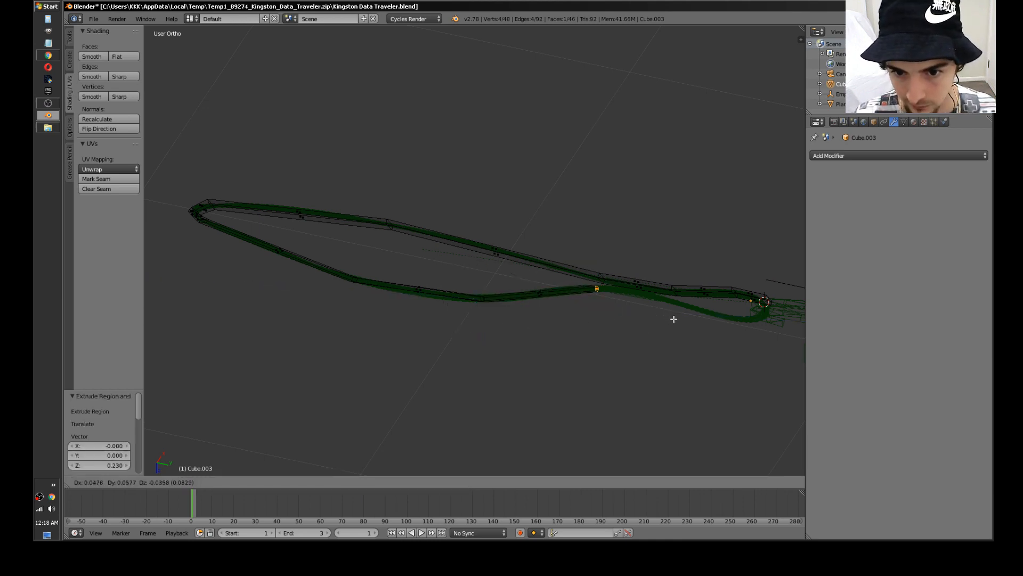
{"action": "left_click", "coordinate": [674, 319]}
Step: Extrude the end face about 0.19 past the strap's crossing and move the new face onto the lower strand
{"action": "key", "text": "e"}
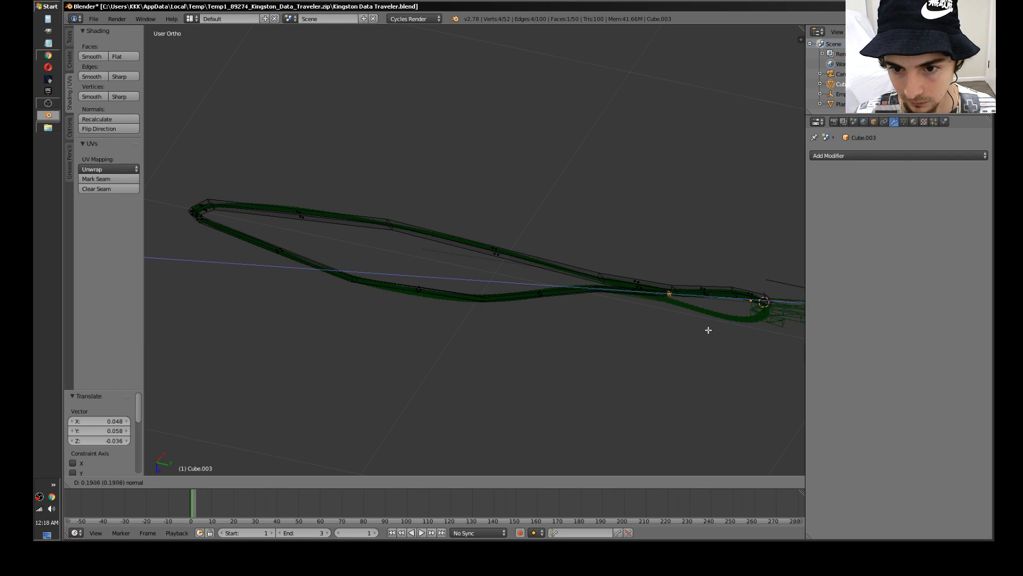
{"action": "left_click", "coordinate": [708, 330]}
{"action": "key", "text": "g"}
{"action": "left_click", "coordinate": [711, 339]}
Step: With edge selection, move the edge loop before the last segment about -0.021 X, 0.008 Y and -0.021 Z and rotate it about -4°
{"action": "middle_click_drag", "start_coordinate": [683, 314], "coordinate": [680, 249]}
{"action": "key", "text": "ctrl+Tab"}
{"action": "left_click", "coordinate": [670, 236]}
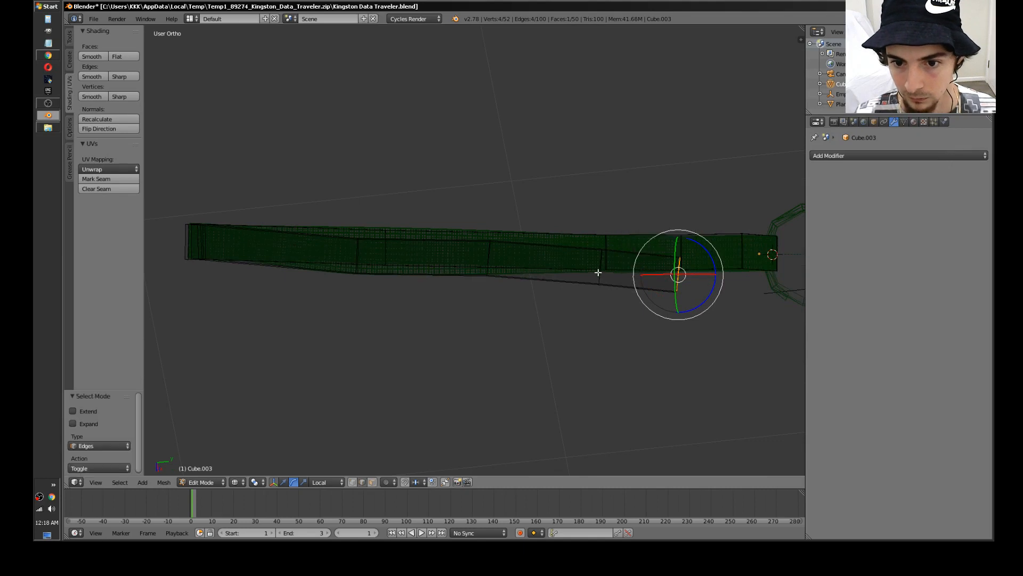
{"action": "right_click", "coordinate": [598, 274]}
{"action": "key", "text": "g"}
{"action": "left_click", "coordinate": [666, 304]}
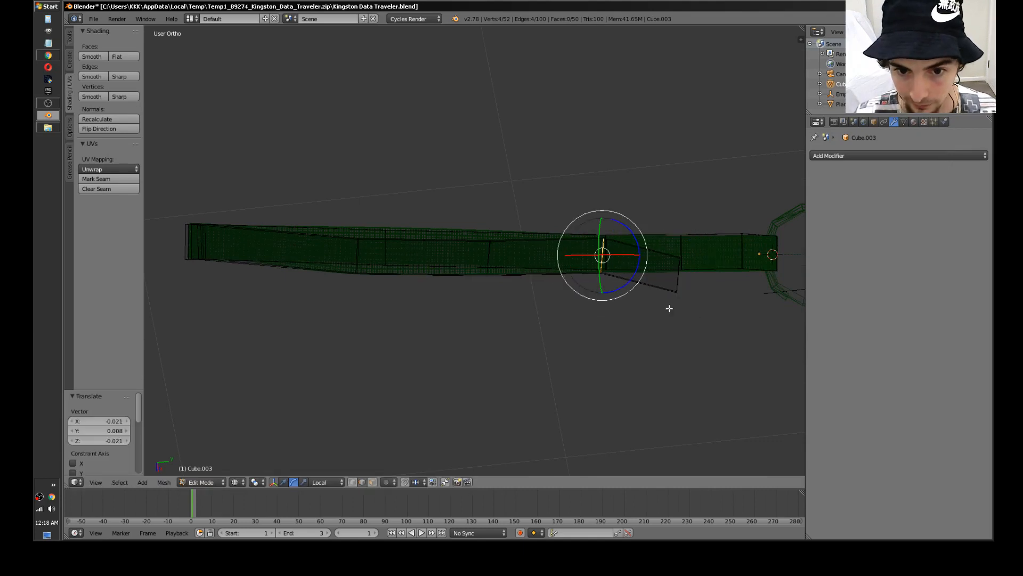
{"action": "key", "text": "r"}
{"action": "left_click", "coordinate": [670, 299]}
{"action": "middle_click_drag", "start_coordinate": [670, 299], "coordinate": [557, 299]}
{"action": "middle_click_drag", "start_coordinate": [681, 218], "coordinate": [507, 299], "text": "shift"}
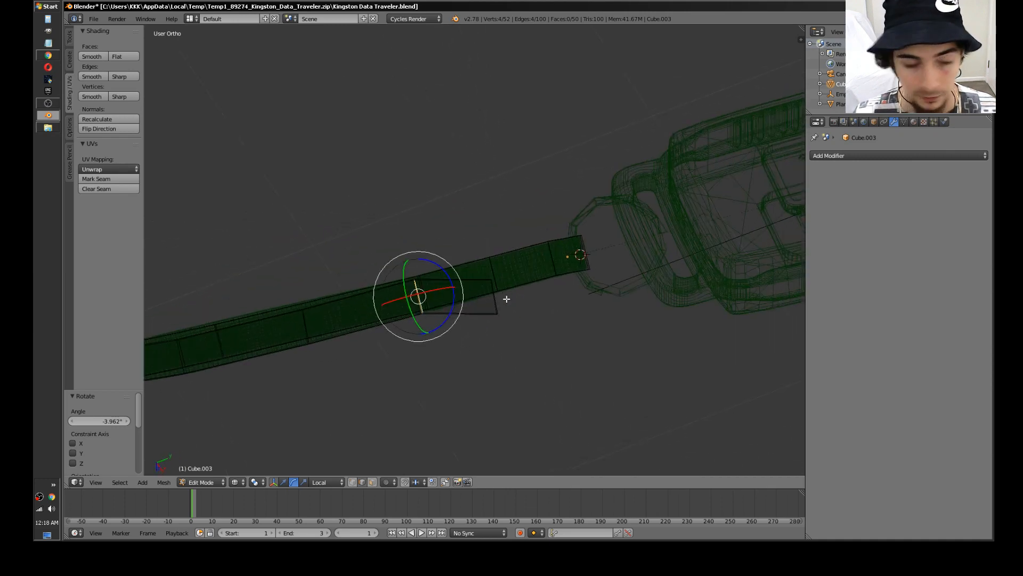
Step: Switch to the browser, close the Blend Swap page of the Kingston thumb drive and return to Blender
{"action": "scroll", "coordinate": [507, 299], "scroll_direction": "up", "scroll_amount": 4}
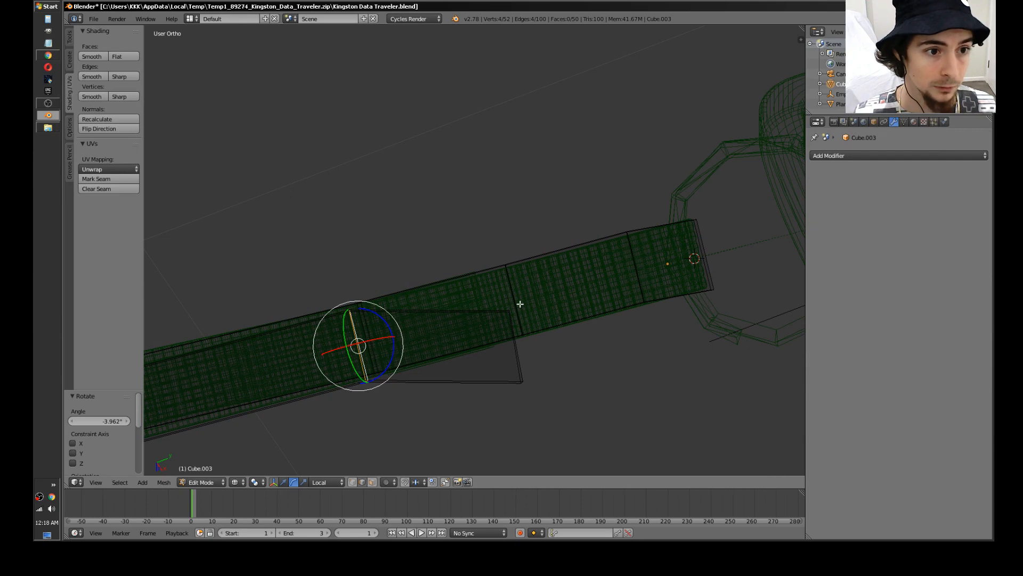
{"action": "left_click", "coordinate": [57, 56]}
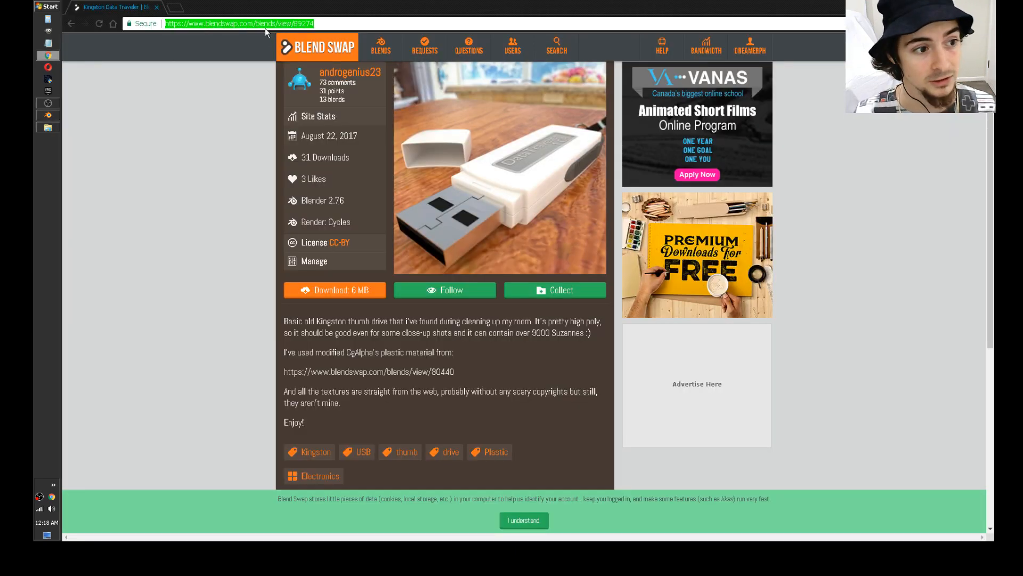
{"action": "left_click", "coordinate": [157, 7]}
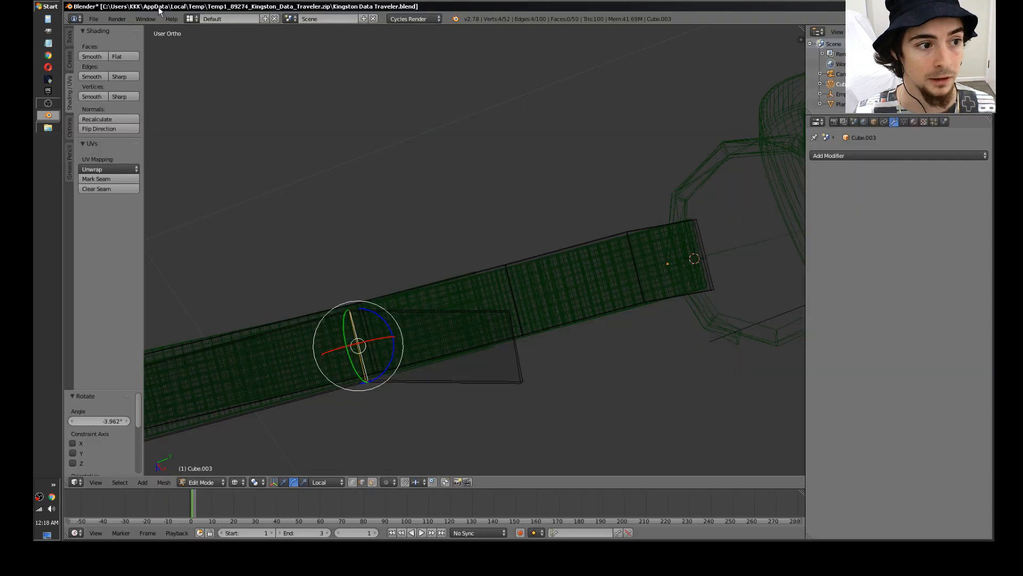
Step: Move the open end face of the low-poly strap onto the reference strap and rotate it about -4.7° to match its direction
{"action": "scroll", "coordinate": [437, 408], "scroll_direction": "up", "scroll_amount": 2}
{"action": "scroll", "coordinate": [455, 327], "scroll_direction": "down", "scroll_amount": 3}
{"action": "middle_click_drag", "start_coordinate": [455, 327], "coordinate": [537, 345]}
{"action": "left_click", "coordinate": [432, 316]}
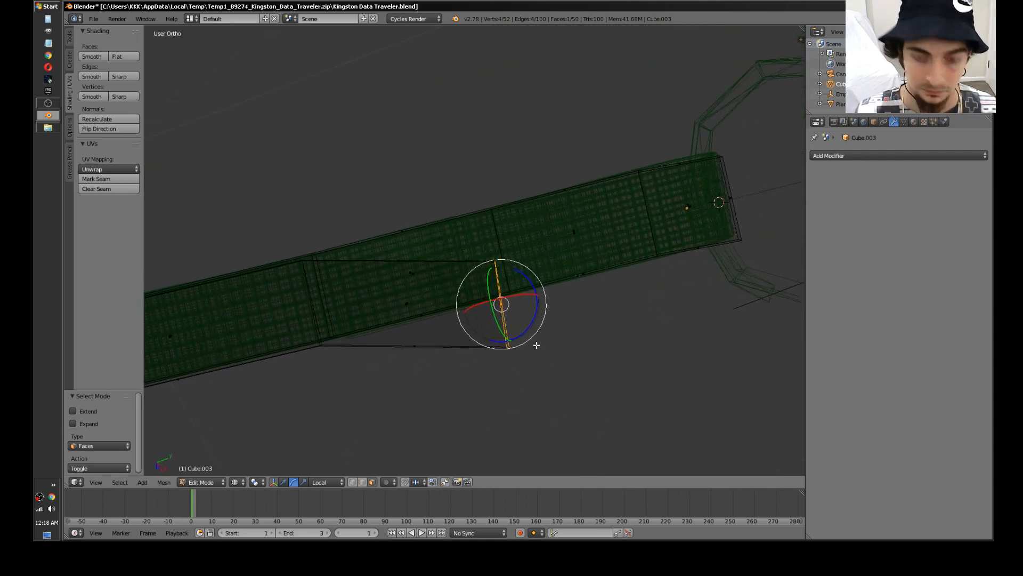
{"action": "key", "text": "g"}
{"action": "left_click", "coordinate": [538, 290]}
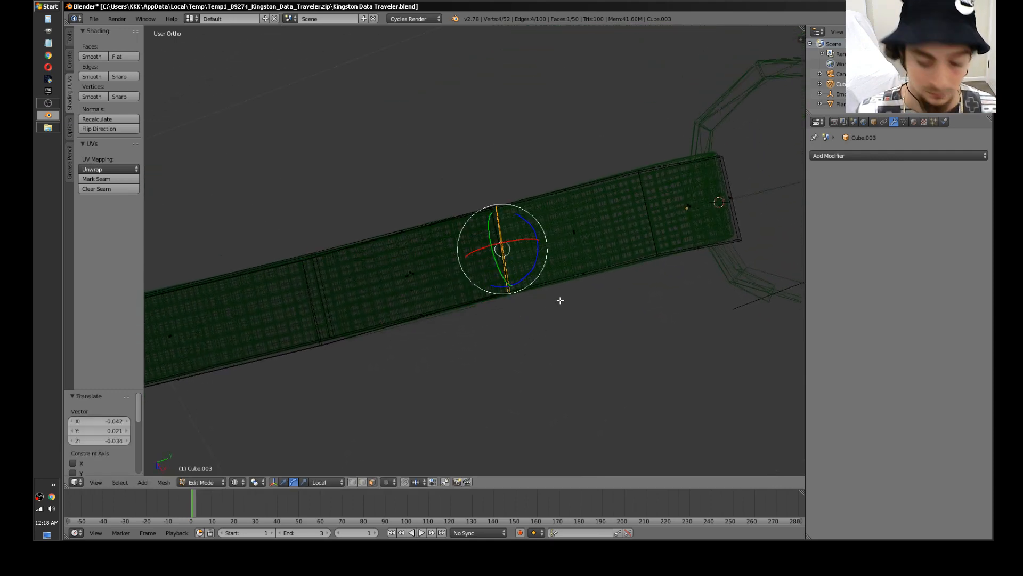
{"action": "key", "text": "r"}
{"action": "left_click", "coordinate": [560, 294]}
Step: Extrude the strap's end face by about 0.153 and move it onto the unfinished strand of the reference loop
{"action": "scroll", "coordinate": [531, 307], "scroll_direction": "down", "scroll_amount": 5}
{"action": "middle_click_drag", "start_coordinate": [530, 309], "coordinate": [338, 322]}
{"action": "scroll", "coordinate": [565, 396], "scroll_direction": "up", "scroll_amount": 3}
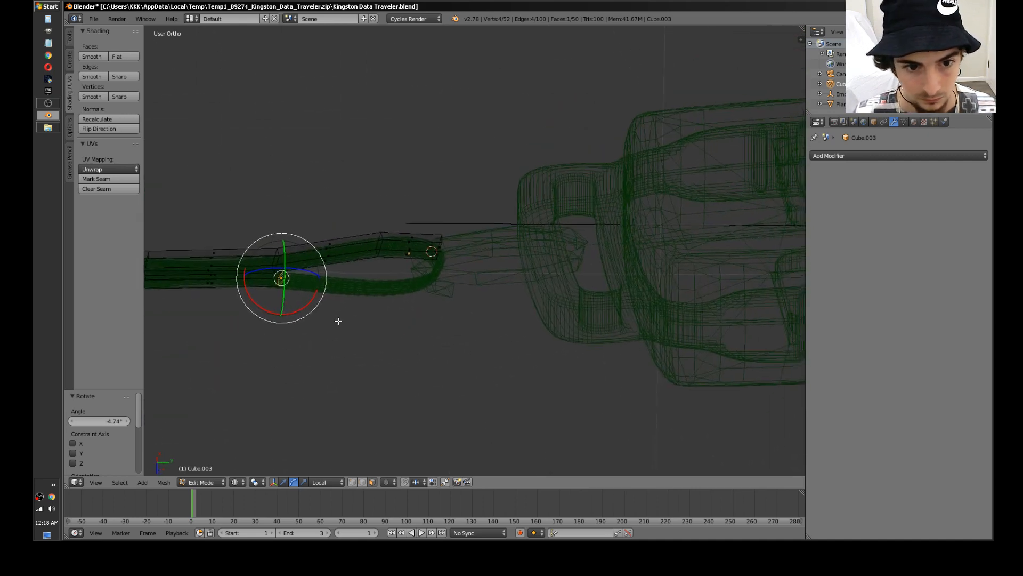
{"action": "scroll", "coordinate": [305, 318], "scroll_direction": "up", "scroll_amount": 1}
{"action": "key", "text": "e"}
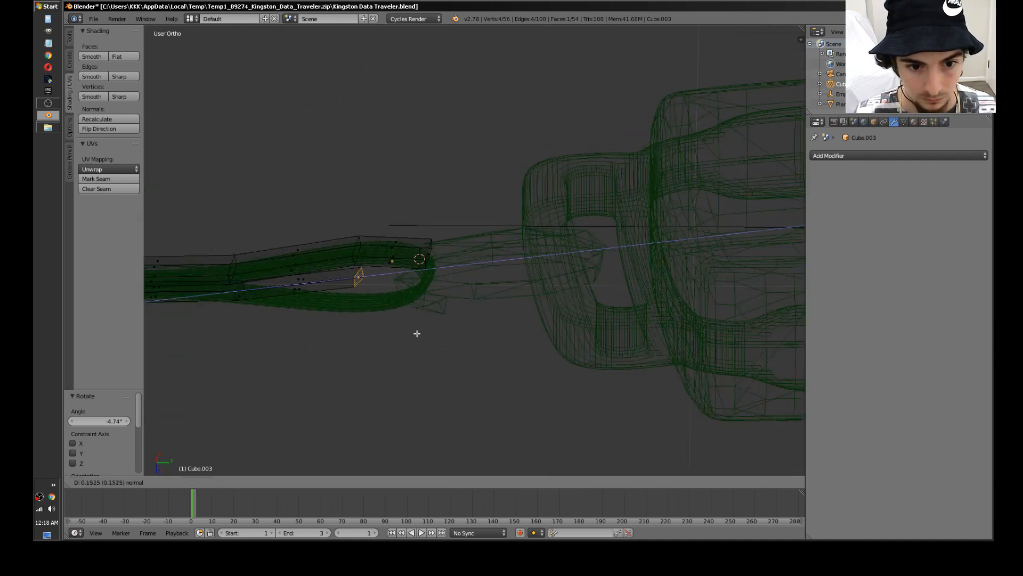
{"action": "left_click", "coordinate": [417, 333]}
{"action": "middle_click_drag", "start_coordinate": [417, 333], "coordinate": [392, 341]}
{"action": "key", "text": "g"}
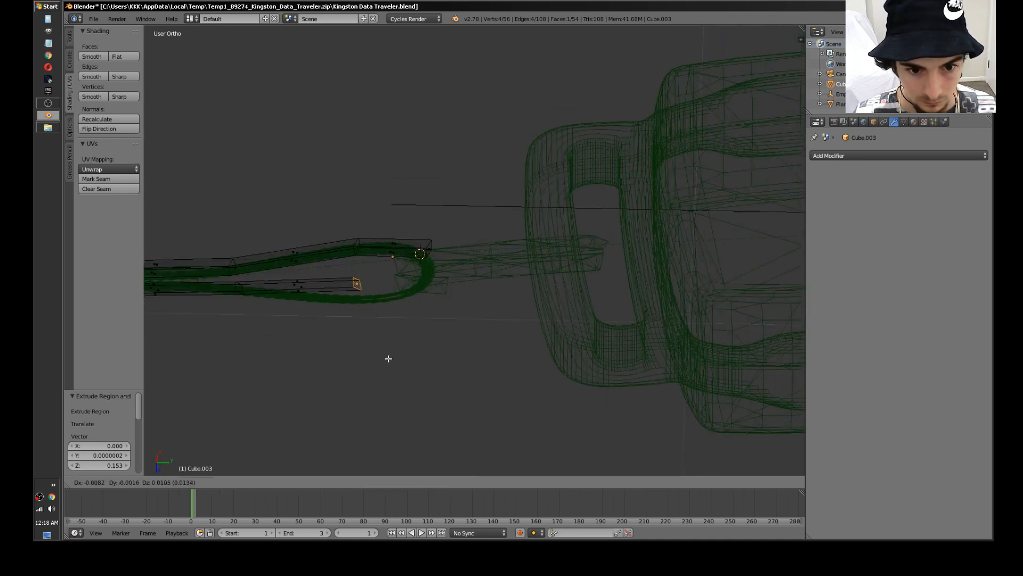
{"action": "left_click", "coordinate": [382, 372]}
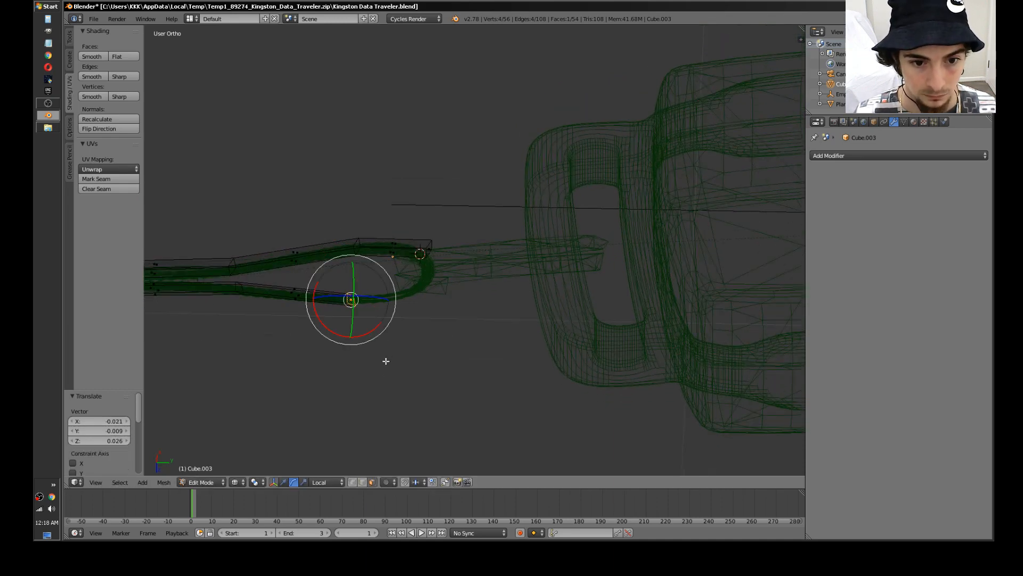
{"action": "middle_click_drag", "start_coordinate": [384, 359], "coordinate": [412, 341]}
{"action": "key", "text": "g"}
{"action": "left_click", "coordinate": [406, 356]}
Step: Extrude the end face by about 0.073 toward the clip, rotate it about -13.3° on X and move it onto the loop
{"action": "key", "text": "e"}
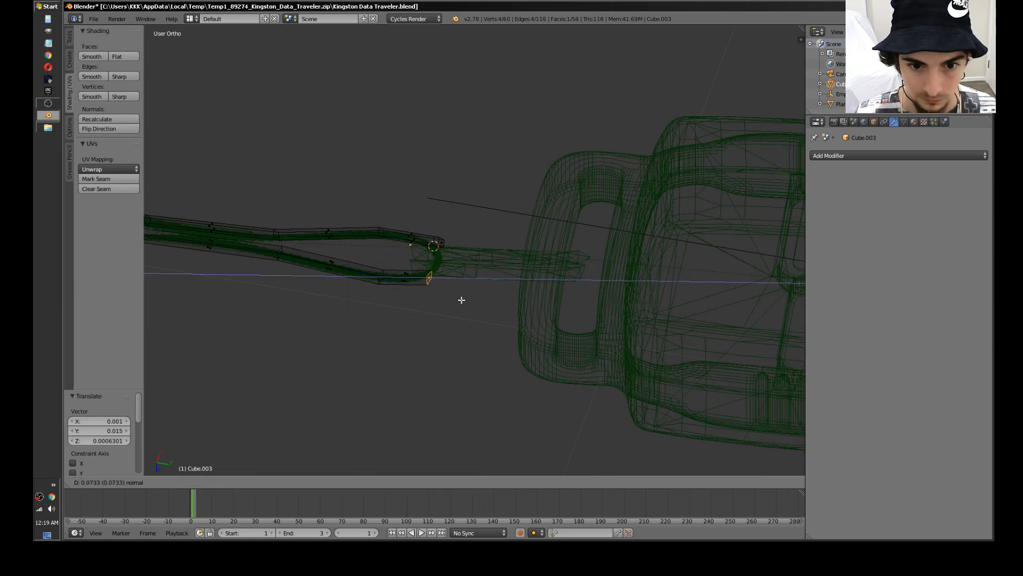
{"action": "left_click", "coordinate": [462, 297]}
{"action": "mouse_move", "coordinate": [462, 297]}
{"action": "middle_mouse_down"}
{"action": "mouse_move", "coordinate": [463, 281]}
{"action": "mouse_move", "coordinate": [463, 299]}
{"action": "mouse_move", "coordinate": [430, 329]}
{"action": "mouse_move", "coordinate": [445, 320]}
{"action": "mouse_move", "coordinate": [447, 299]}
{"action": "mouse_move", "coordinate": [433, 297]}
{"action": "mouse_move", "coordinate": [451, 305]}
{"action": "middle_mouse_up"}
{"action": "key", "text": "r"}
{"action": "key", "text": "x"}
{"action": "left_click", "coordinate": [455, 315]}
{"action": "key", "text": "g"}
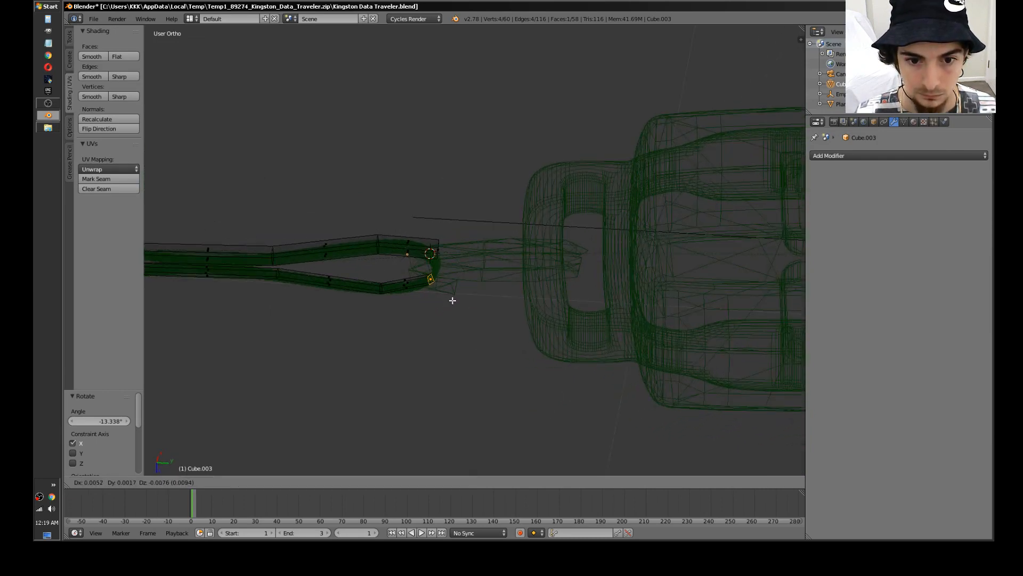
{"action": "left_click", "coordinate": [453, 300]}
Step: Rotate the new end face around X and by about 1.8° around Y to follow the reference loop
{"action": "middle_click_drag", "start_coordinate": [453, 300], "coordinate": [731, 361]}
{"action": "key", "text": "r"}
{"action": "key", "text": "x"}
{"action": "key", "text": "x"}
{"action": "left_click", "coordinate": [463, 291]}
{"action": "key", "text": "r"}
{"action": "key", "text": "y"}
{"action": "left_click", "coordinate": [442, 291]}
Step: Refine the end face's tilt around its local X and Z axes so it follows the loop's bend at the clip
{"action": "middle_click_drag", "start_coordinate": [602, 318], "coordinate": [535, 374]}
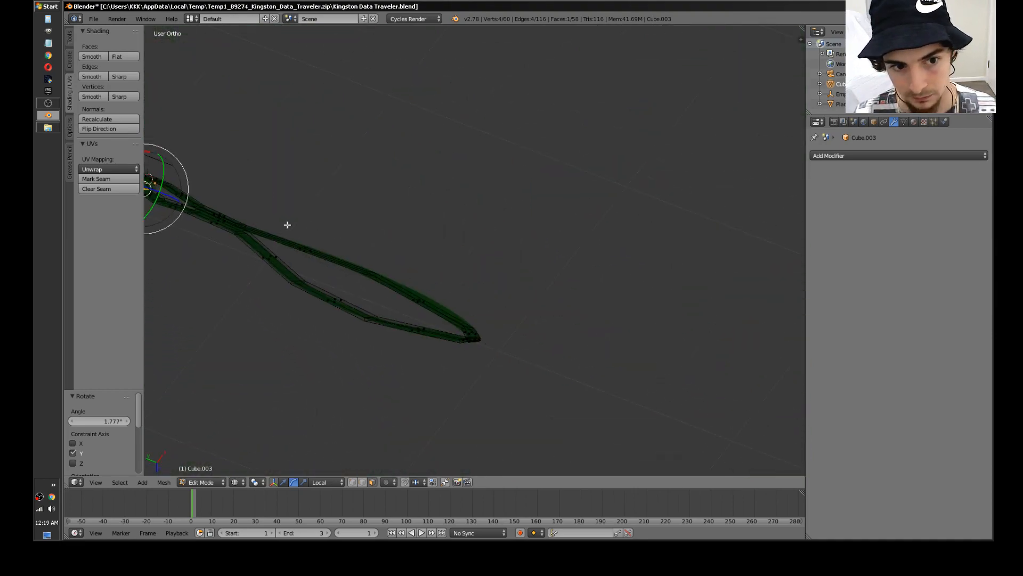
{"action": "middle_click_drag", "start_coordinate": [287, 224], "coordinate": [441, 214]}
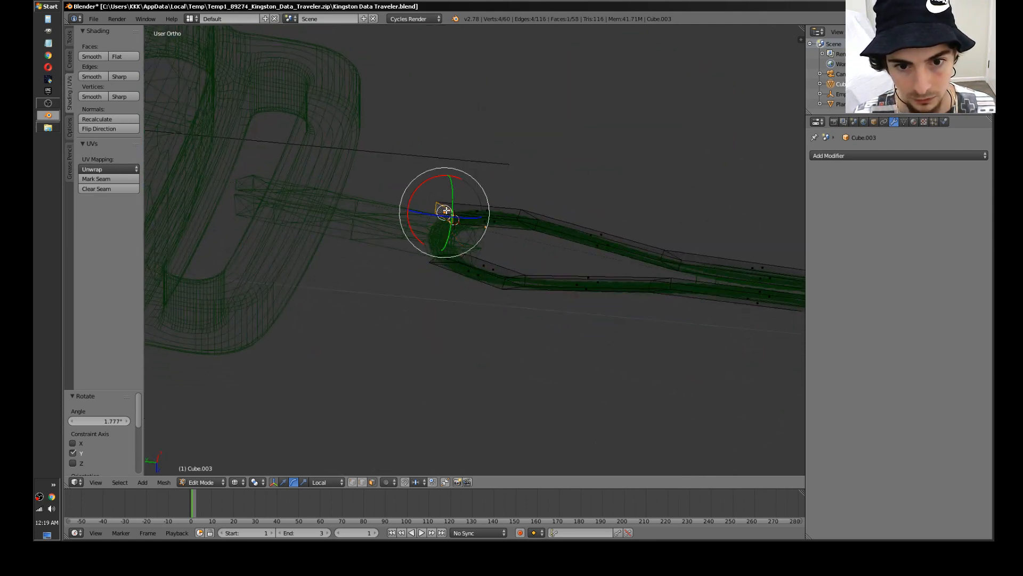
{"action": "left_click_drag", "start_coordinate": [416, 195], "coordinate": [411, 208]}
{"action": "left_click", "coordinate": [408, 216]}
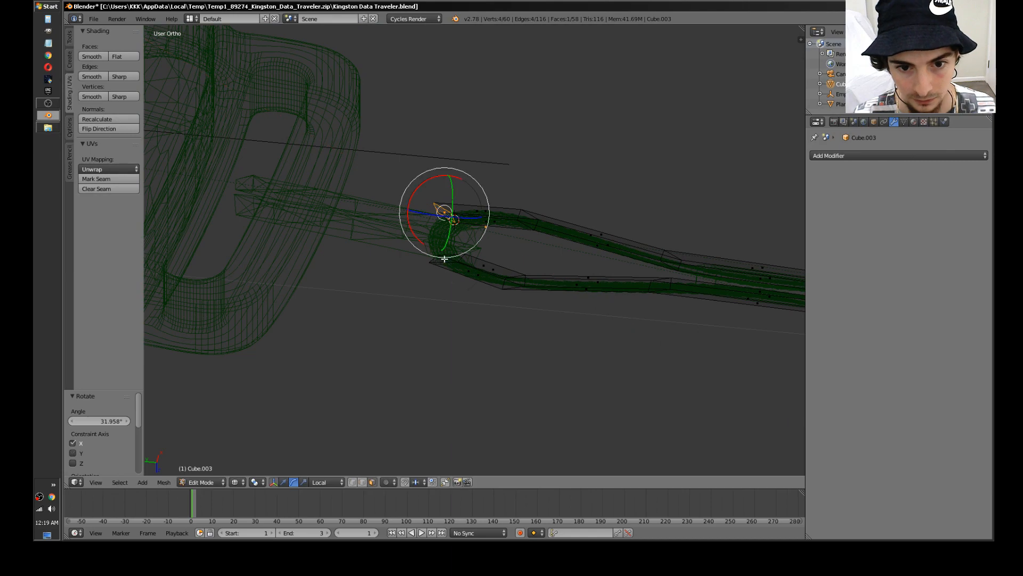
{"action": "middle_click_drag", "start_coordinate": [416, 218], "coordinate": [416, 260]}
{"action": "left_click_drag", "start_coordinate": [411, 253], "coordinate": [432, 266]}
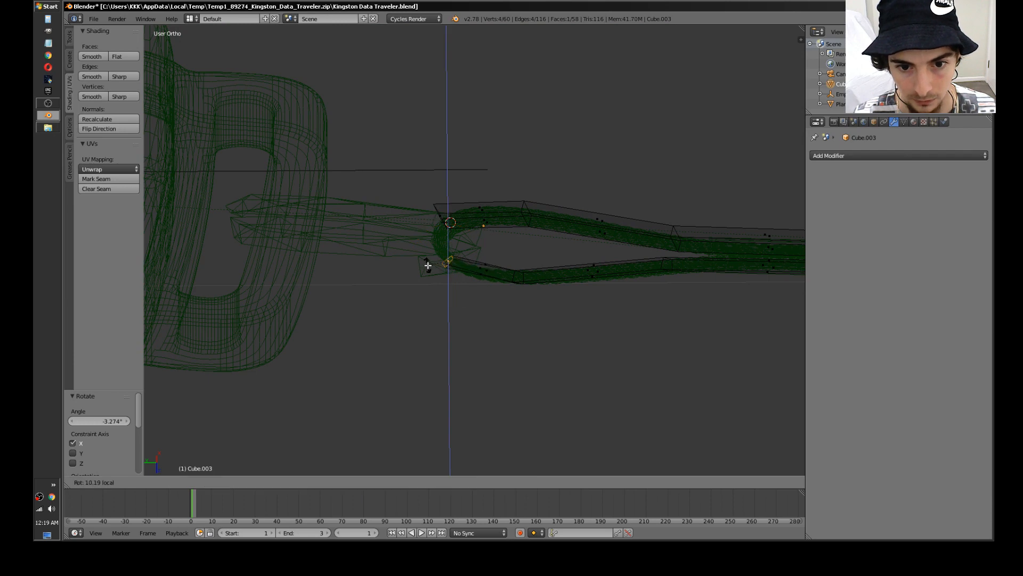
Step: Nudge the end face from several viewing angles until it sits over the reference strap near the clip
{"action": "middle_click_drag", "start_coordinate": [451, 263], "coordinate": [431, 398]}
{"action": "key", "text": "g"}
{"action": "left_click", "coordinate": [443, 281]}
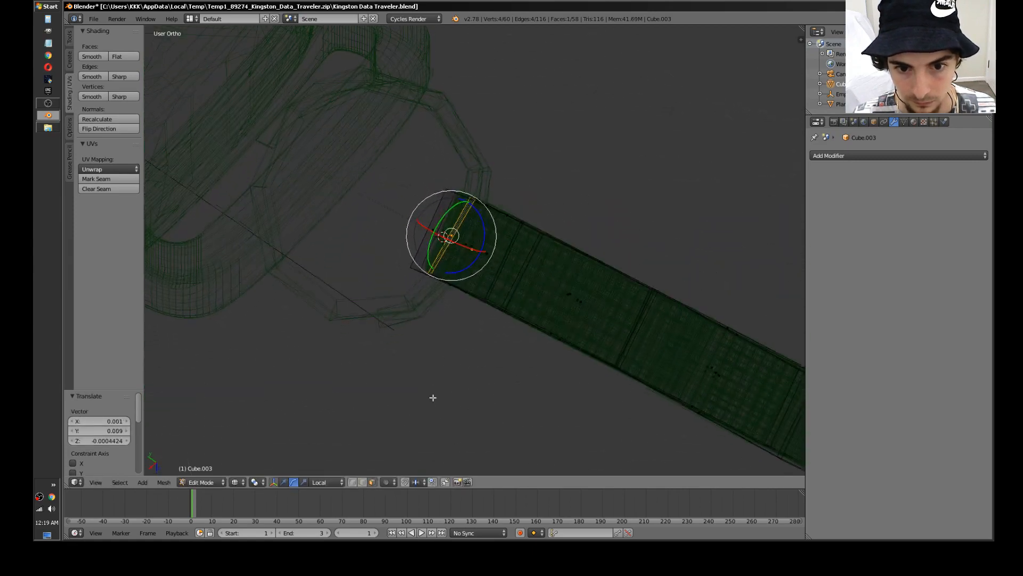
{"action": "key", "text": "g"}
{"action": "left_click", "coordinate": [457, 330]}
{"action": "middle_click_drag", "start_coordinate": [456, 330], "coordinate": [585, 297]}
{"action": "key", "text": "g"}
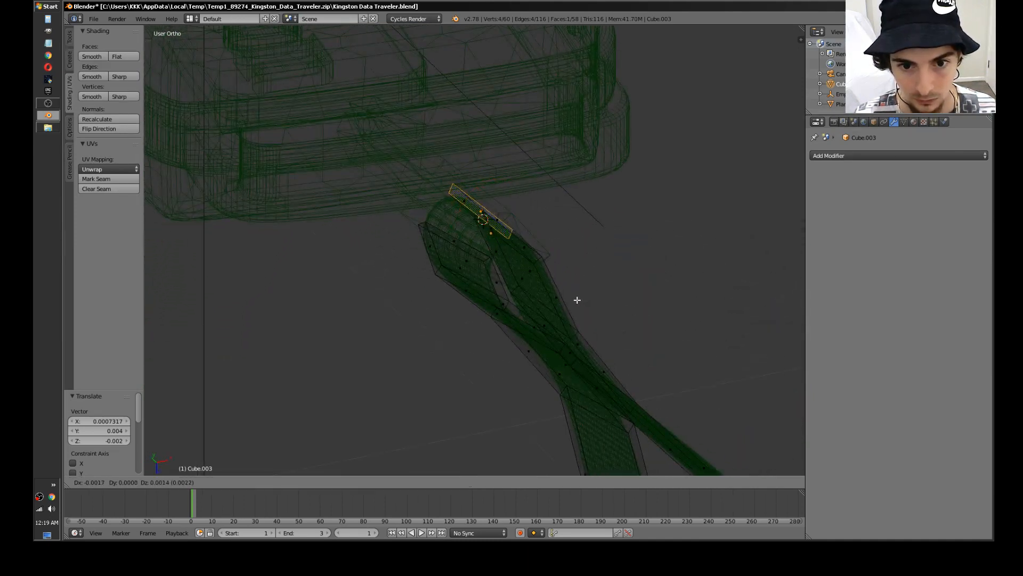
{"action": "left_click", "coordinate": [577, 301]}
Step: Delete the two end faces that face each other across the gap in the strap
{"action": "key", "text": "x"}
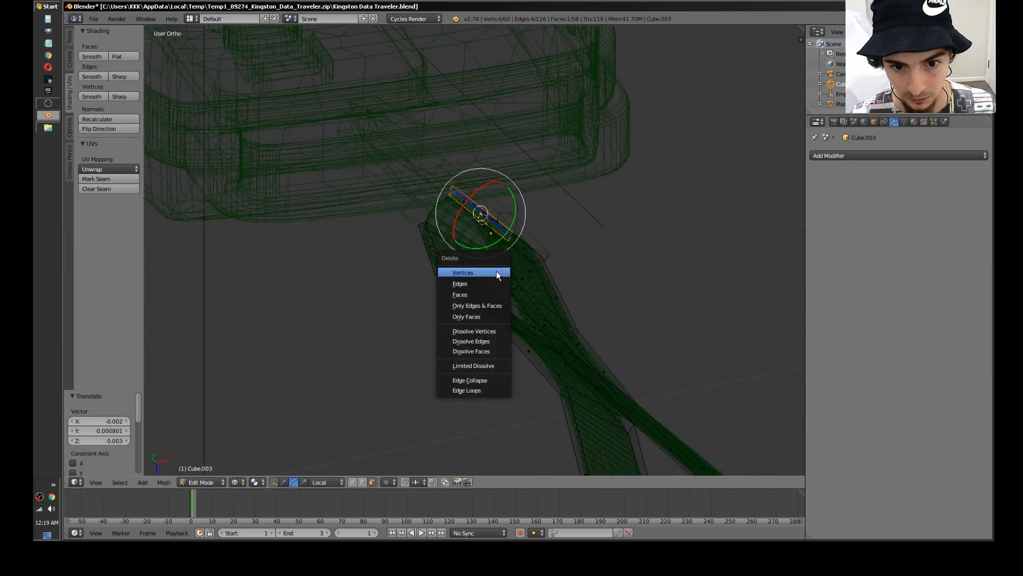
{"action": "left_click", "coordinate": [491, 295]}
{"action": "middle_click_drag", "start_coordinate": [490, 295], "coordinate": [449, 263]}
{"action": "right_click", "coordinate": [438, 250]}
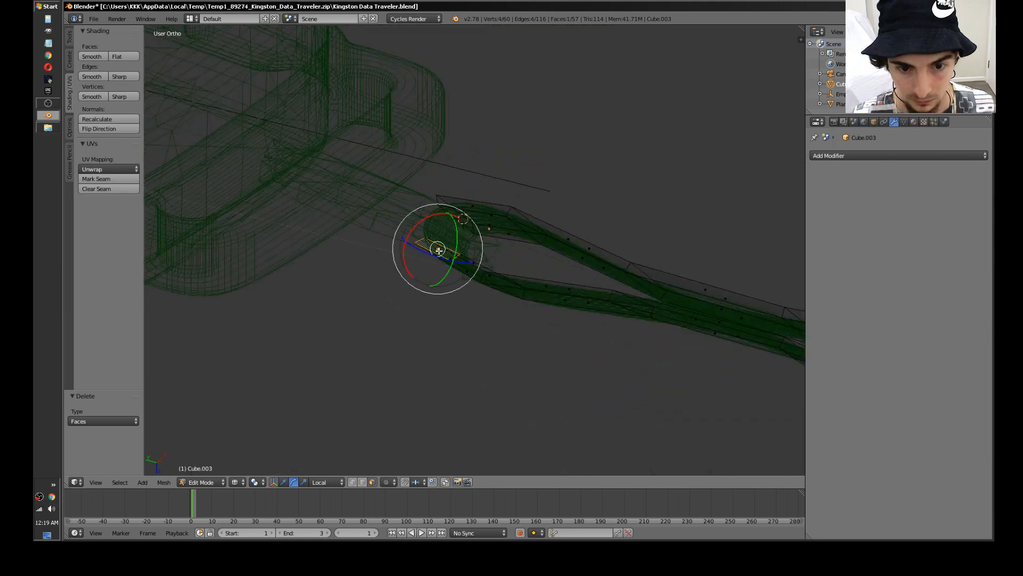
{"action": "key", "text": "x"}
{"action": "left_click", "coordinate": [438, 251]}
Step: Switch to edge selection and create the first two faces connecting the strap's open ends at the clip
{"action": "key", "text": "ctrl+Tab"}
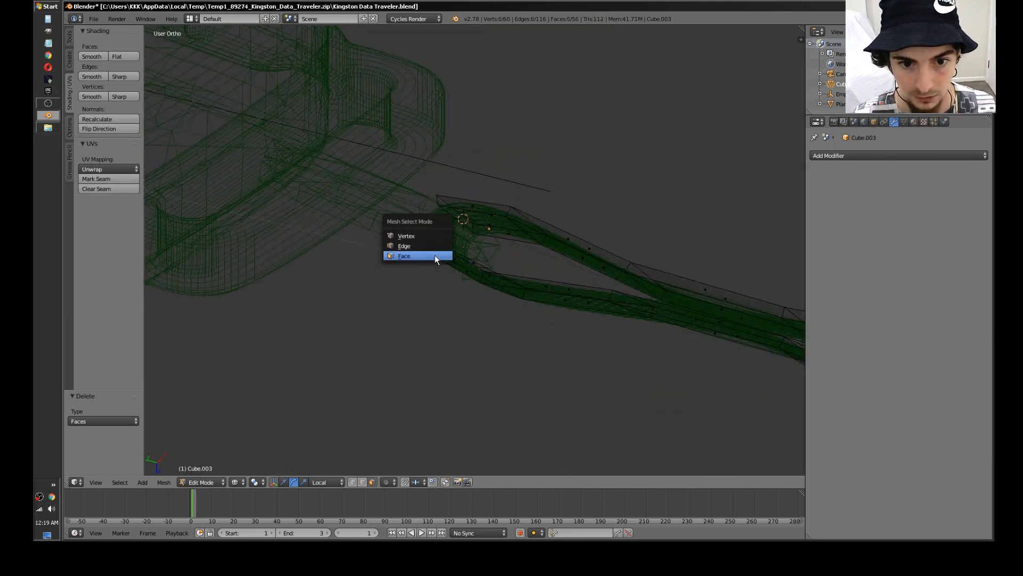
{"action": "left_click", "coordinate": [424, 245]}
{"action": "scroll", "coordinate": [448, 245], "scroll_direction": "up", "scroll_amount": 4}
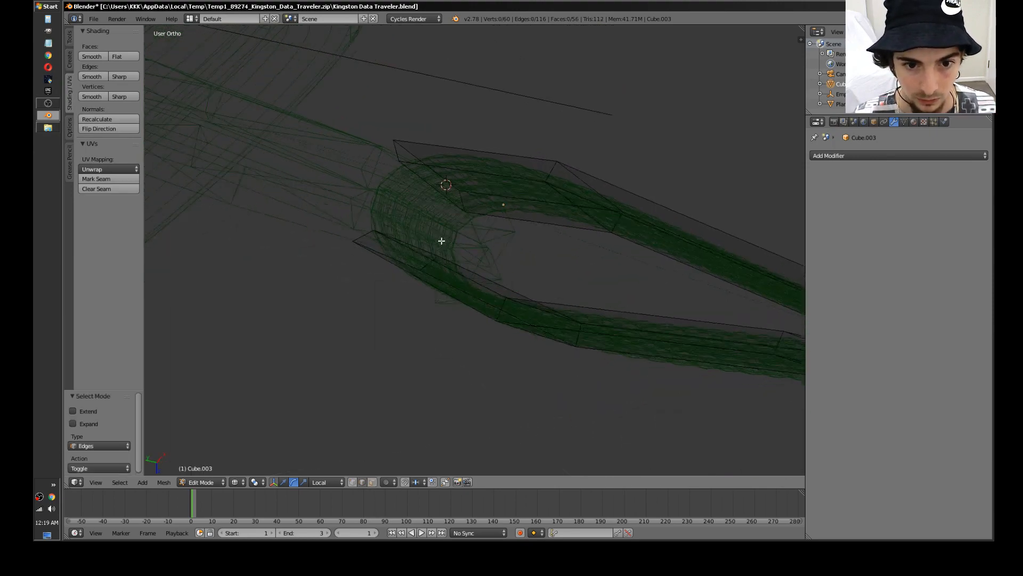
{"action": "right_click", "coordinate": [423, 231], "text": "alt"}
{"action": "mouse_move", "coordinate": [423, 231]}
{"action": "middle_mouse_down"}
{"action": "mouse_move", "coordinate": [414, 188]}
{"action": "mouse_move", "coordinate": [434, 192]}
{"action": "mouse_move", "coordinate": [448, 178]}
{"action": "mouse_move", "coordinate": [427, 158]}
{"action": "mouse_move", "coordinate": [405, 229]}
{"action": "middle_mouse_up"}
{"action": "key", "text": "f"}
{"action": "key", "text": "a"}
{"action": "right_click", "coordinate": [433, 170]}
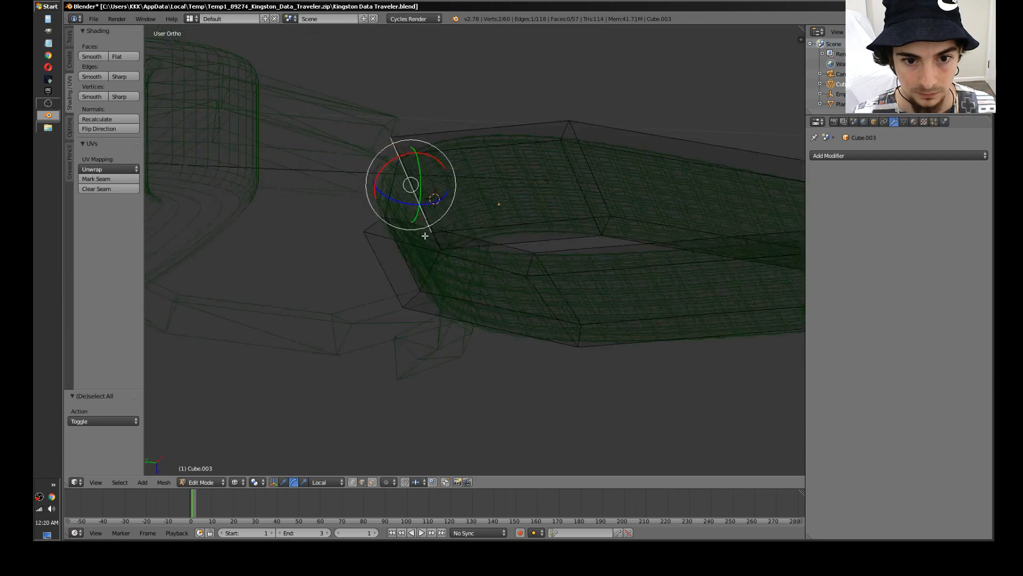
{"action": "right_click", "coordinate": [389, 267], "text": "shift"}
{"action": "key", "text": "f"}
{"action": "key", "text": "a"}
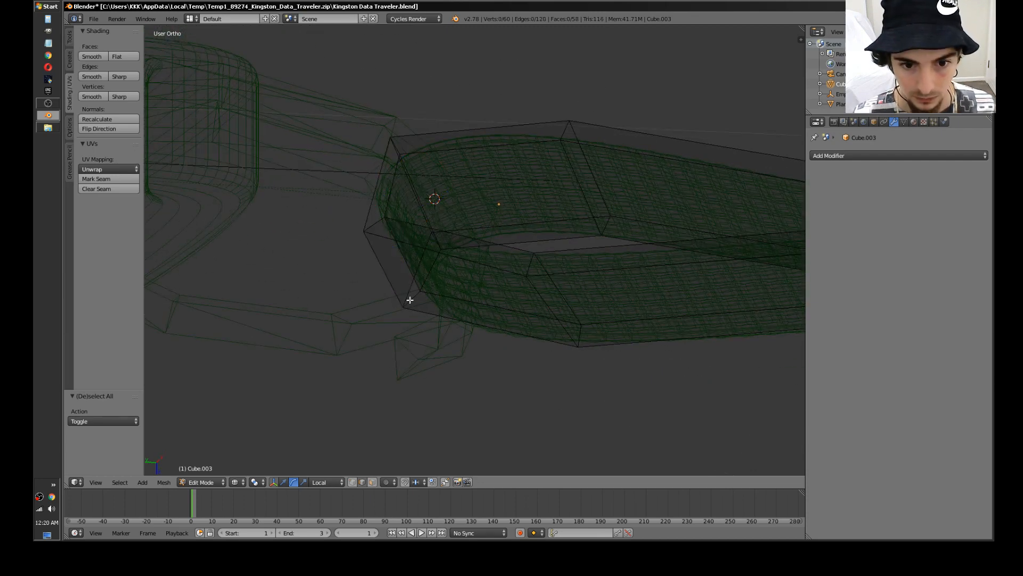
Step: Fill the two remaining open sides of the connecting segment with faces to close the strap loop
{"action": "right_click", "coordinate": [409, 298], "text": "alt"}
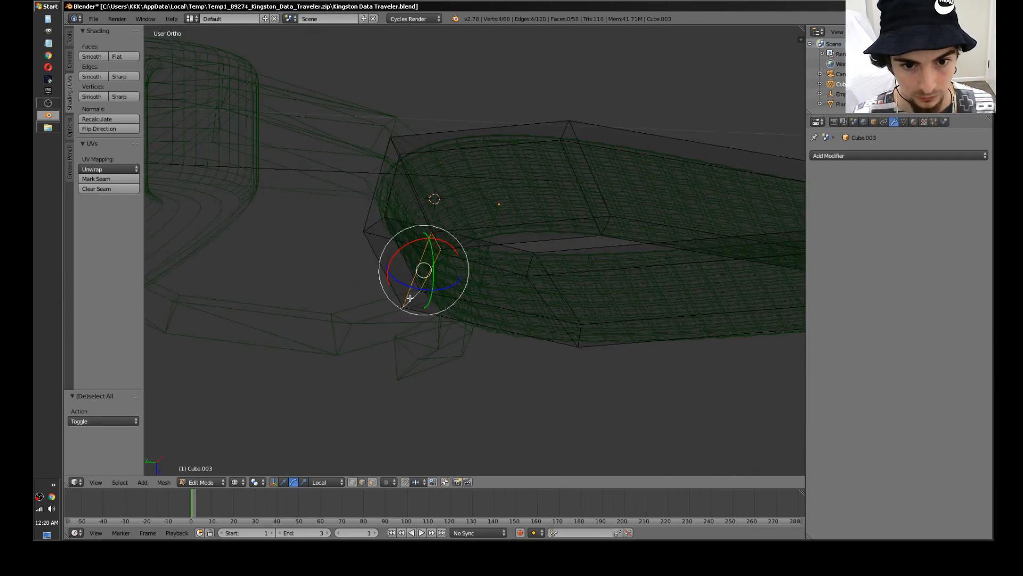
{"action": "key", "text": "f"}
{"action": "key", "text": "a"}
{"action": "middle_click_drag", "start_coordinate": [399, 274], "coordinate": [518, 310]}
{"action": "scroll", "coordinate": [511, 242], "scroll_direction": "up", "scroll_amount": 3}
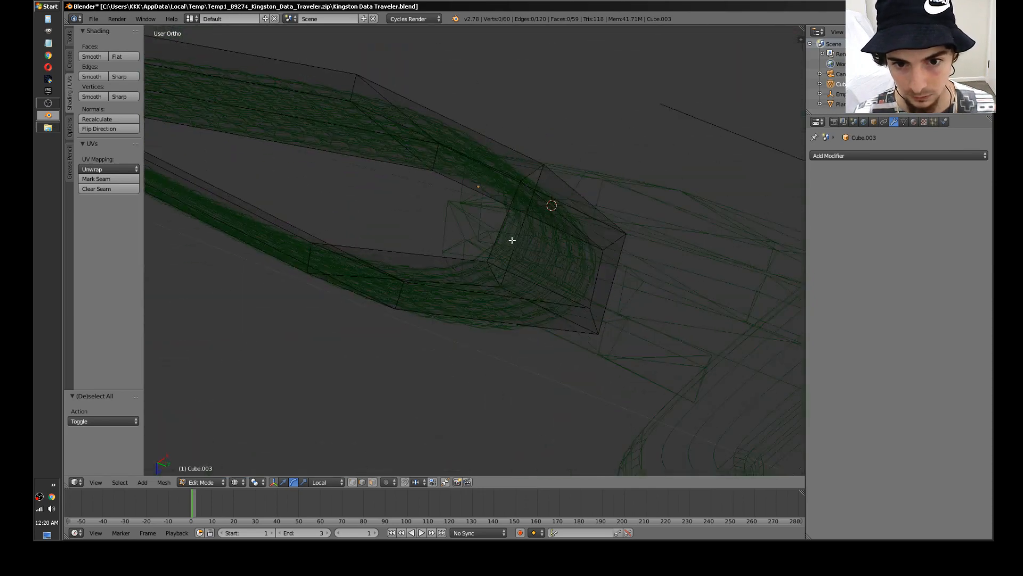
{"action": "right_click", "coordinate": [517, 237], "text": "alt"}
{"action": "key", "text": "f"}
{"action": "key", "text": "a"}
{"action": "mouse_move", "coordinate": [517, 237]}
{"action": "middle_mouse_down"}
{"action": "mouse_move", "coordinate": [532, 238]}
{"action": "mouse_move", "coordinate": [402, 247]}
{"action": "mouse_move", "coordinate": [359, 205]}
{"action": "mouse_move", "coordinate": [366, 199]}
{"action": "middle_mouse_up"}
Step: Recalculate the normals of the entire strap mesh, apply smooth shading in solid view and return to Object Mode
{"action": "key", "text": "a"}
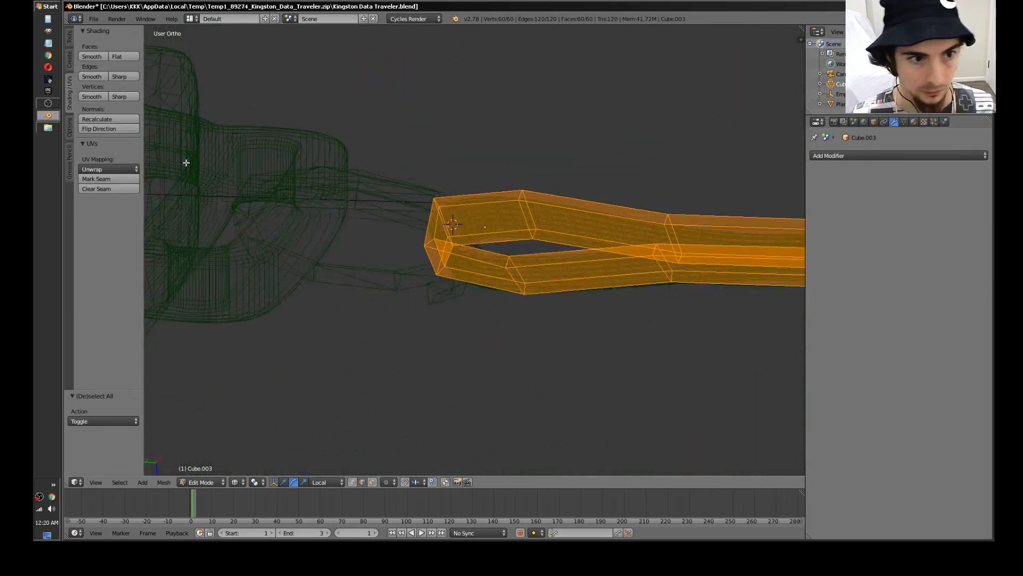
{"action": "left_click", "coordinate": [105, 118]}
{"action": "key", "text": "z"}
{"action": "middle_click_drag", "start_coordinate": [595, 209], "coordinate": [588, 269]}
{"action": "key", "text": "w"}
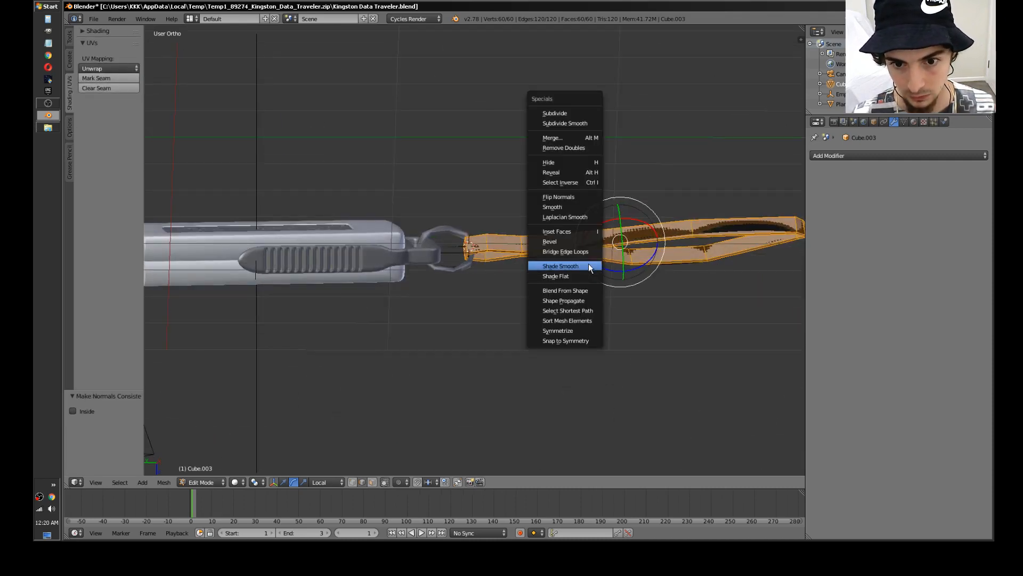
{"action": "left_click", "coordinate": [589, 264]}
{"action": "key", "text": "Tab"}
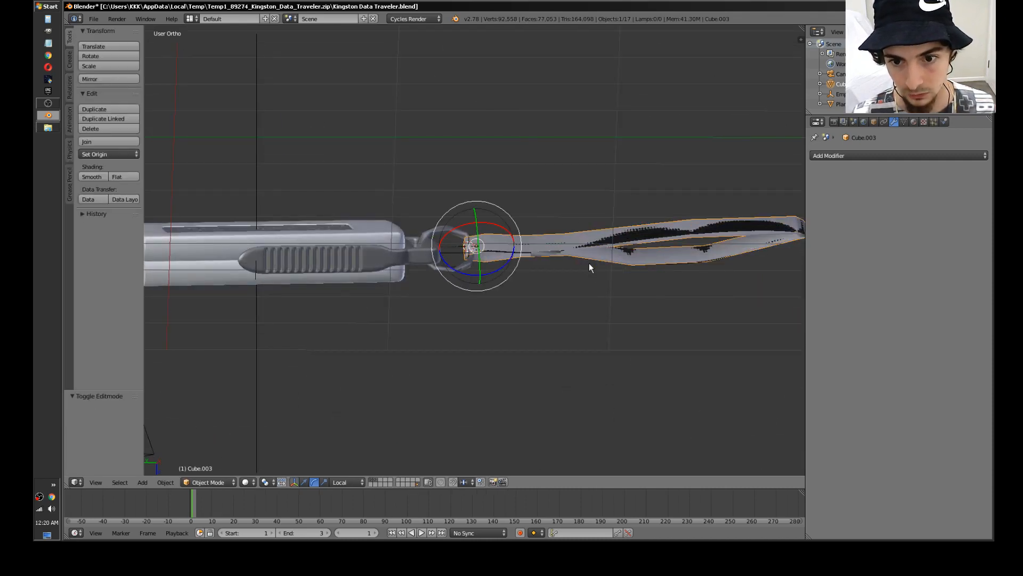
Step: Add a new material to the strap and change the render engine to Blender Render
{"action": "left_click", "coordinate": [915, 122]}
{"action": "left_click", "coordinate": [864, 189]}
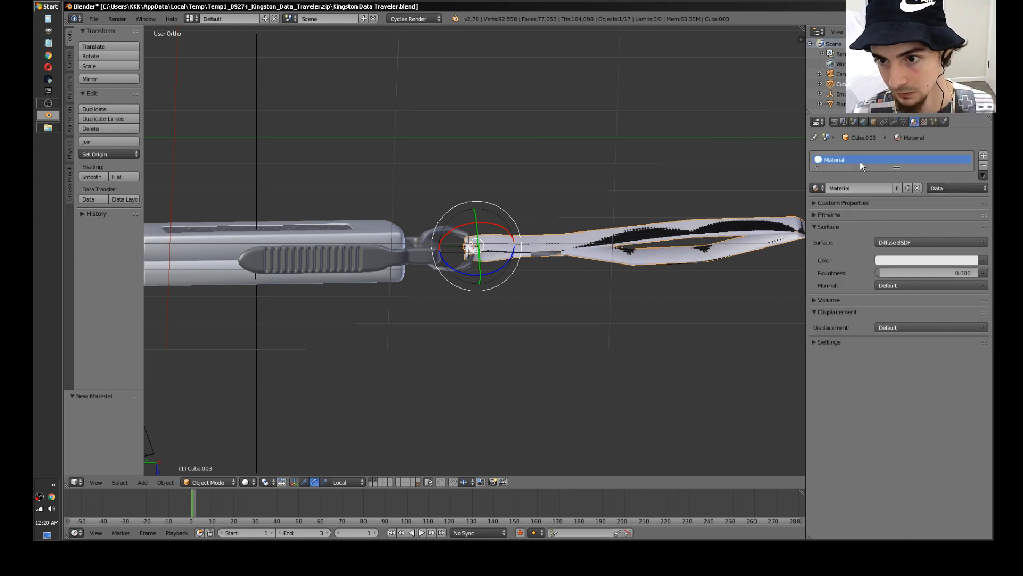
{"action": "left_click", "coordinate": [407, 21]}
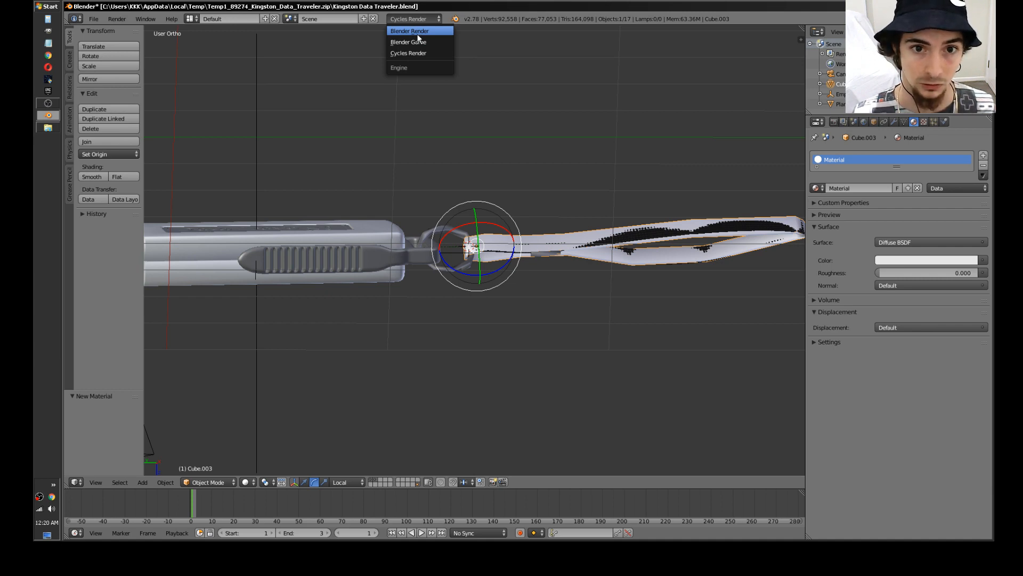
{"action": "left_click", "coordinate": [419, 32]}
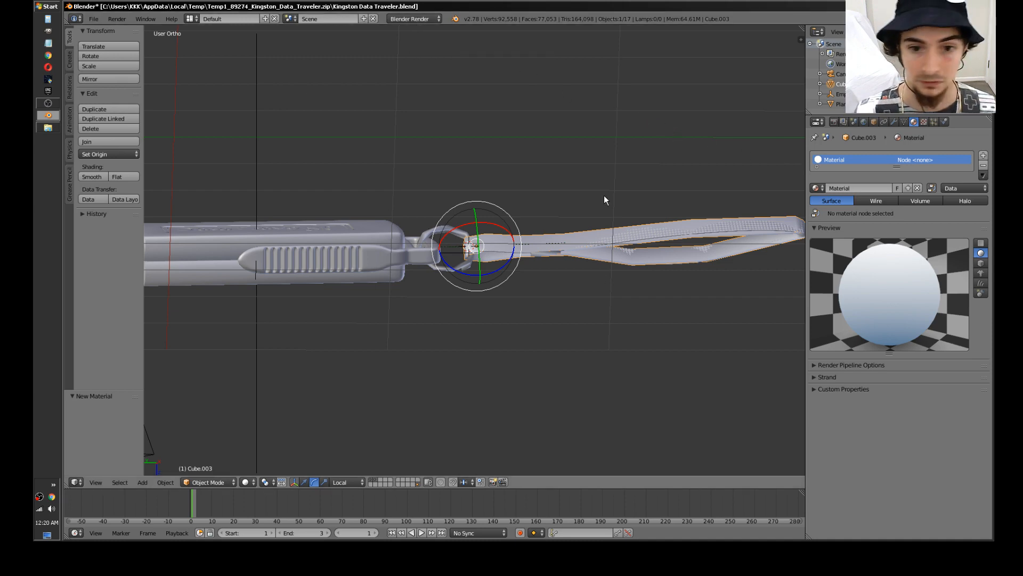
{"action": "middle_click_drag", "start_coordinate": [604, 197], "coordinate": [480, 219]}
{"action": "scroll", "coordinate": [479, 219], "scroll_direction": "up", "scroll_amount": 3}
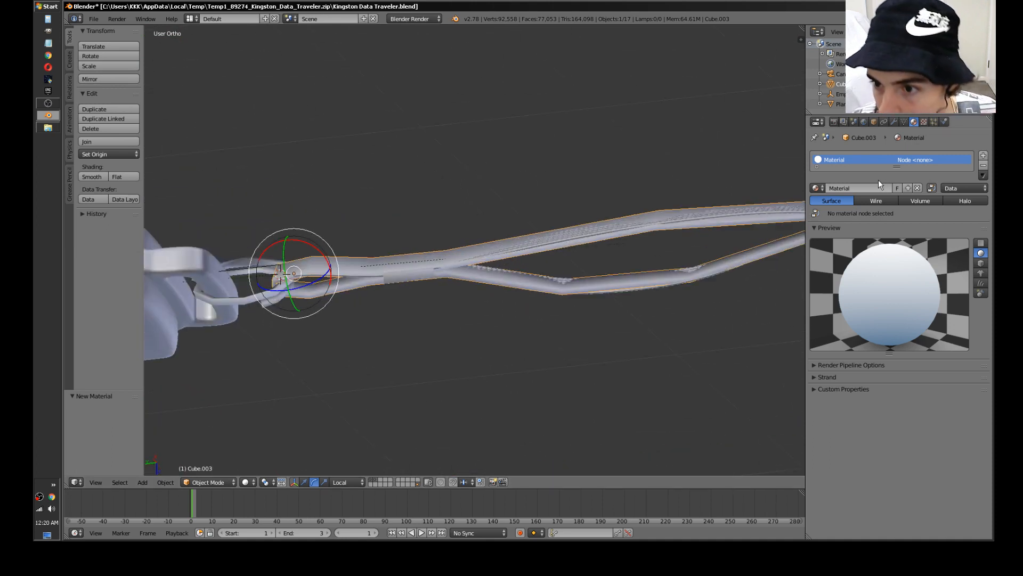
Step: Replace the strap's material with a new one and darken its diffuse colour to RGB 0.091
{"action": "left_click", "coordinate": [983, 165]}
{"action": "left_click", "coordinate": [983, 155]}
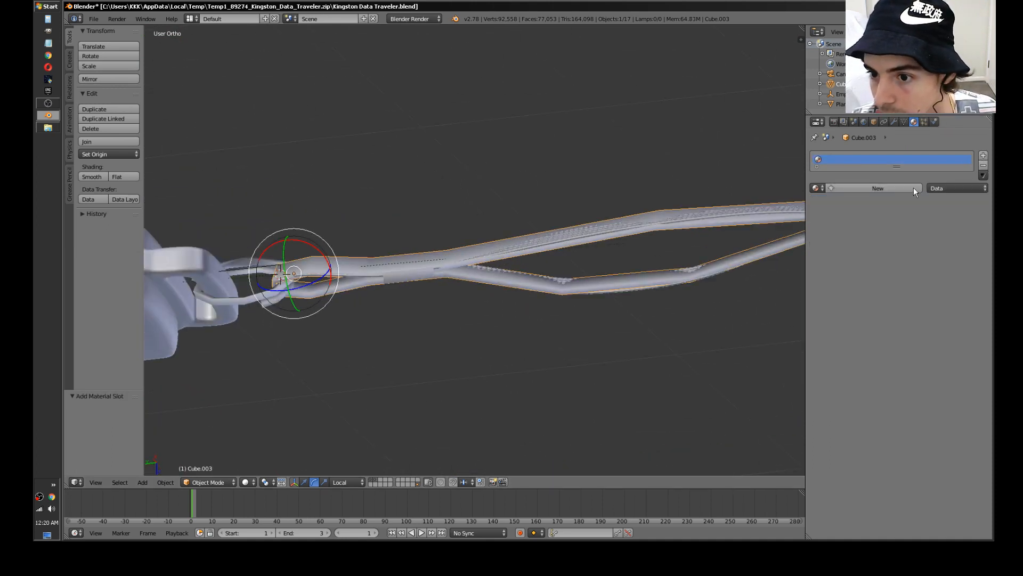
{"action": "left_click", "coordinate": [879, 188]}
{"action": "left_click", "coordinate": [851, 367]}
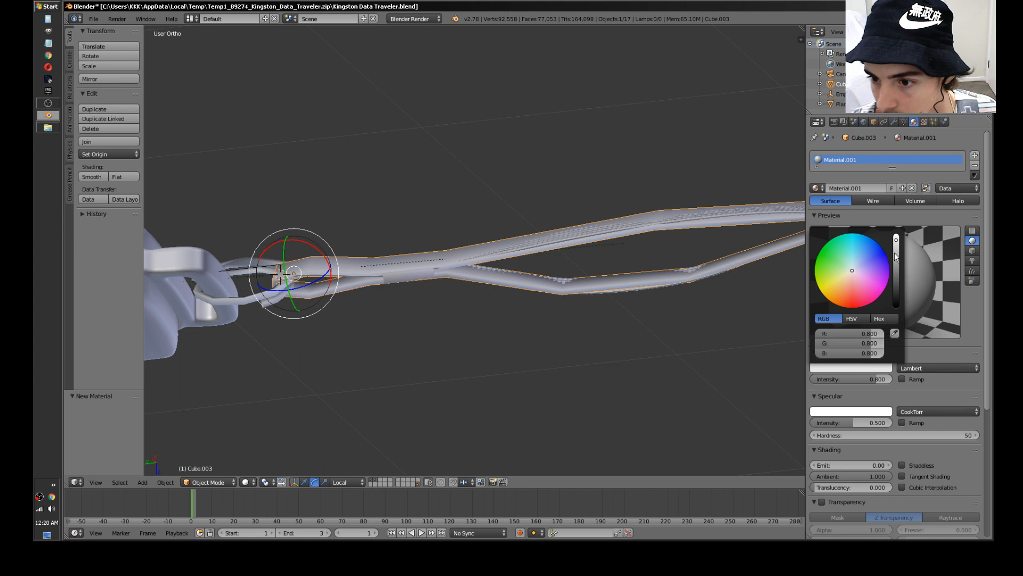
{"action": "left_click_drag", "start_coordinate": [896, 256], "coordinate": [896, 283]}
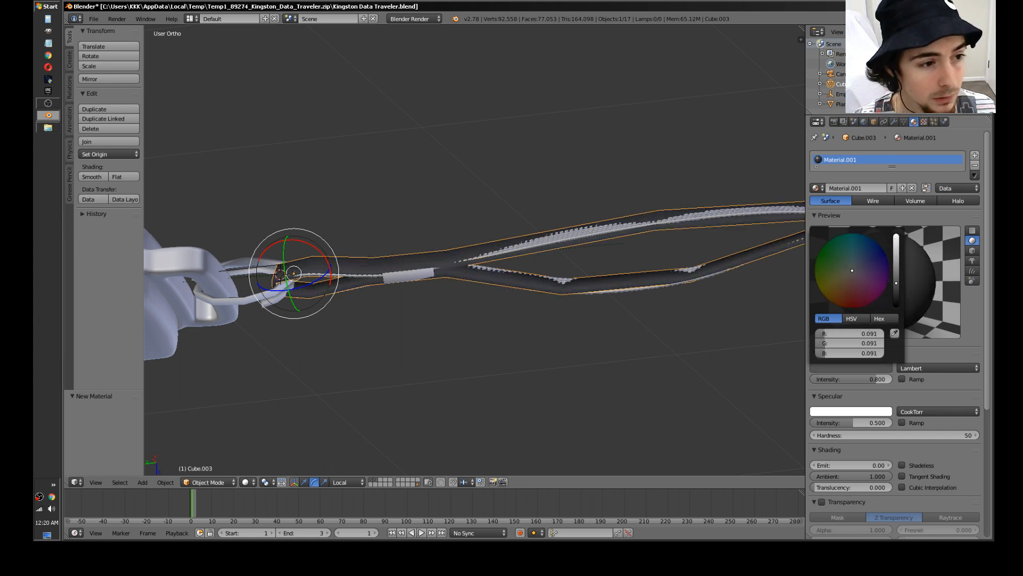
Step: Darken the strap material's diffuse colour further and set its specular intensity to 0.083
{"action": "mouse_move", "coordinate": [896, 283]}
{"action": "left_mouse_down"}
{"action": "mouse_move", "coordinate": [896, 305]}
{"action": "mouse_move", "coordinate": [896, 279]}
{"action": "mouse_move", "coordinate": [896, 305]}
{"action": "mouse_move", "coordinate": [896, 293]}
{"action": "left_mouse_up"}
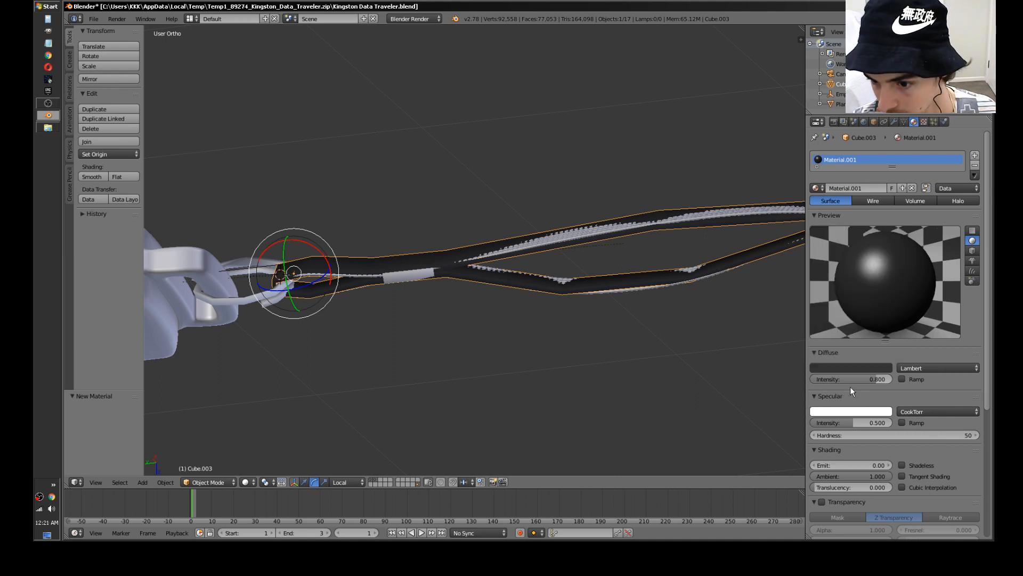
{"action": "left_click_drag", "start_coordinate": [859, 422], "coordinate": [815, 422]}
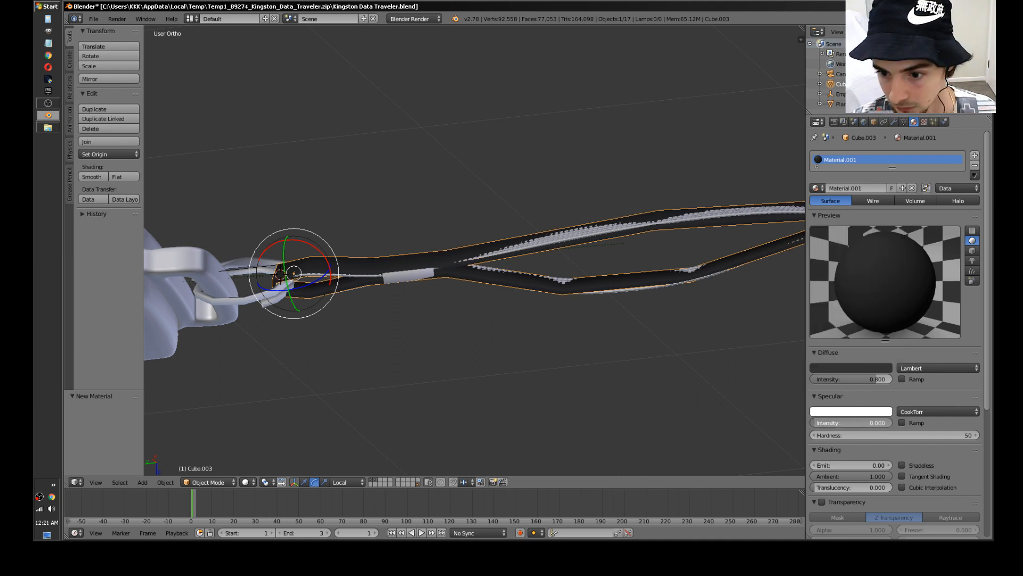
{"action": "left_click_drag", "start_coordinate": [830, 422], "coordinate": [820, 422]}
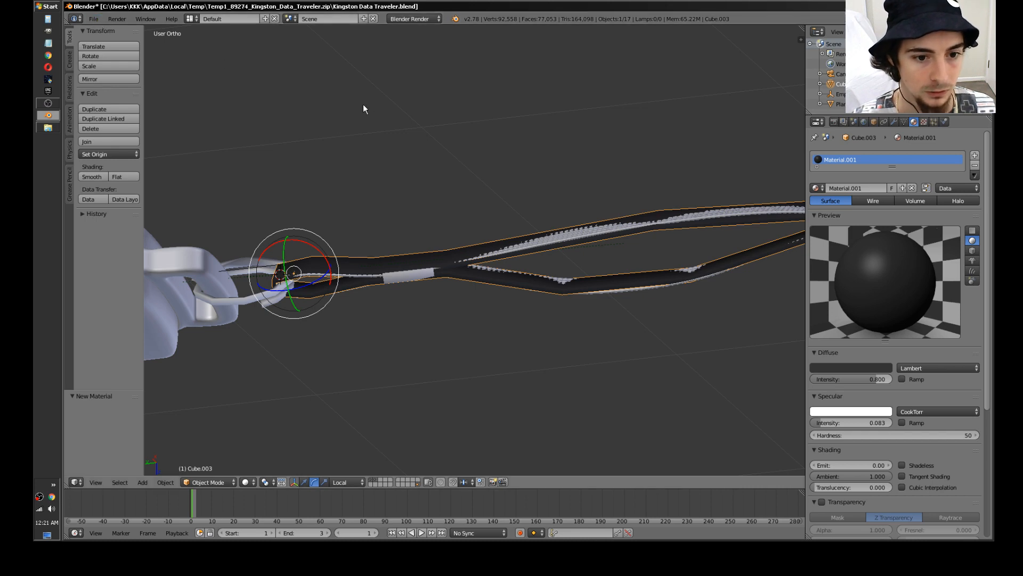
{"action": "key", "text": "Tab"}
{"action": "key", "text": "Tab"}
{"action": "key", "text": "a"}
{"action": "key", "text": "a"}
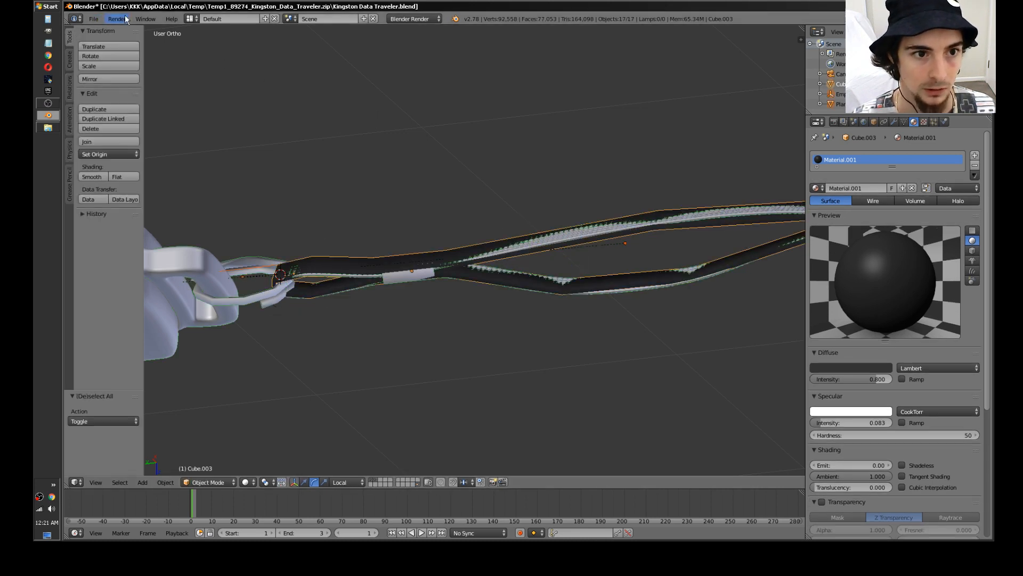
{"action": "left_click", "coordinate": [94, 19]}
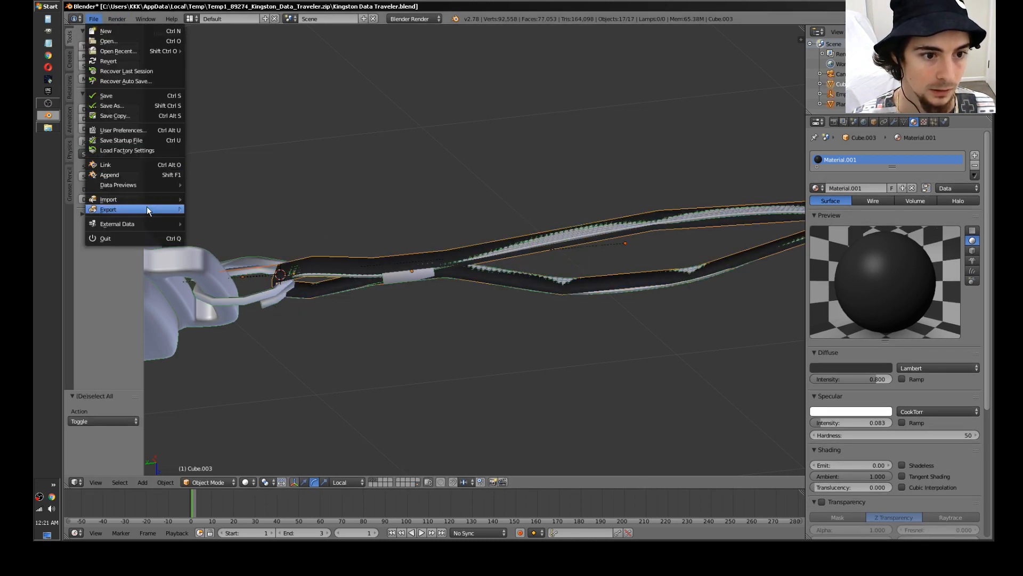
{"action": "mouse_move", "coordinate": [147, 209]}
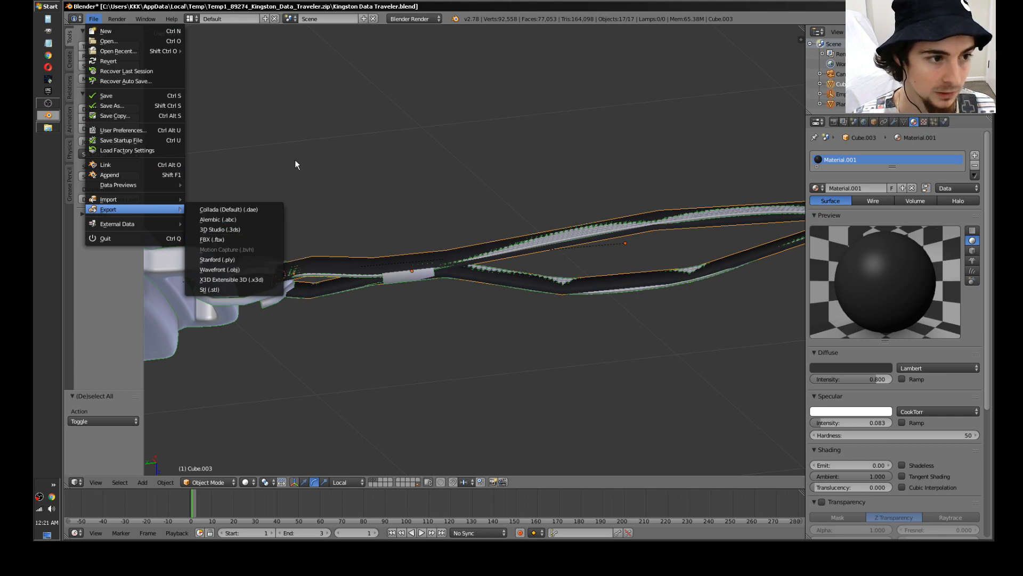
{"action": "key", "text": "Tab"}
{"action": "key", "text": "Tab"}
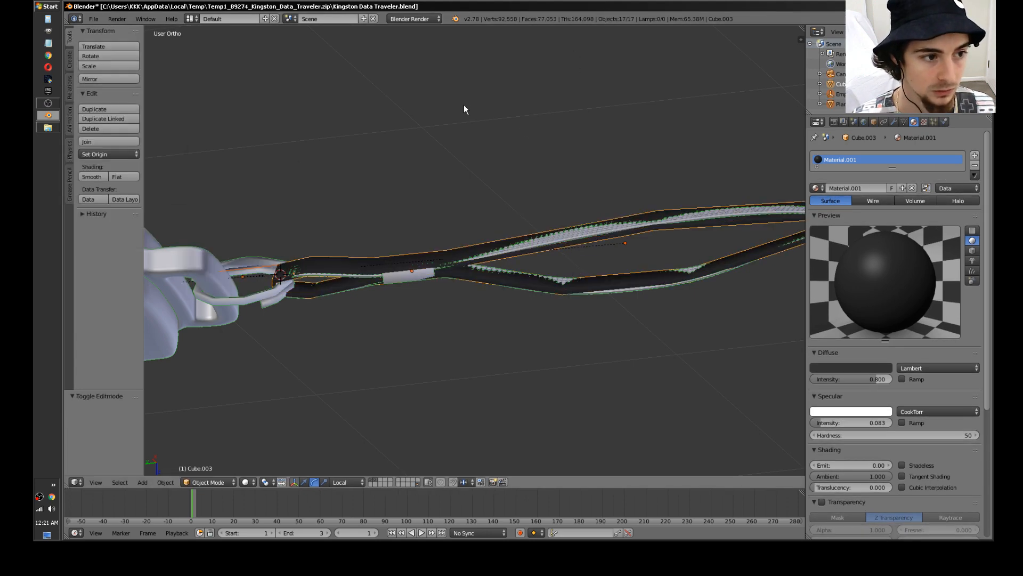
Step: Rename the strap's material to Black_USB_Fabric
{"action": "scroll", "coordinate": [459, 127], "scroll_direction": "down", "scroll_amount": 6}
{"action": "middle_click_drag", "start_coordinate": [466, 200], "coordinate": [471, 254]}
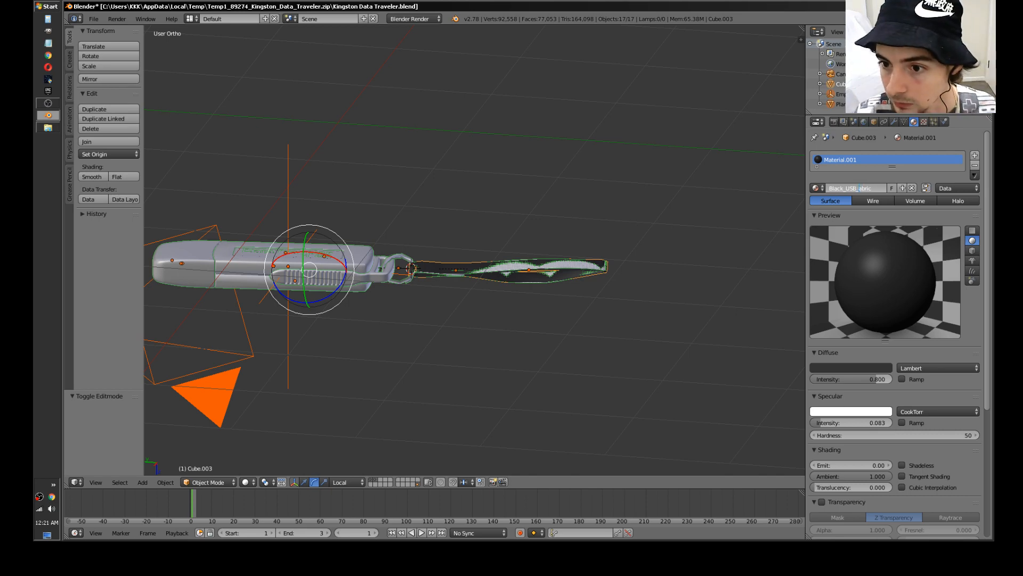
{"action": "key", "text": "Return"}
Step: Delete the original high-poly strap that pokes through the low-poly strap, leaving nothing selected
{"action": "scroll", "coordinate": [557, 322], "scroll_direction": "up", "scroll_amount": 4}
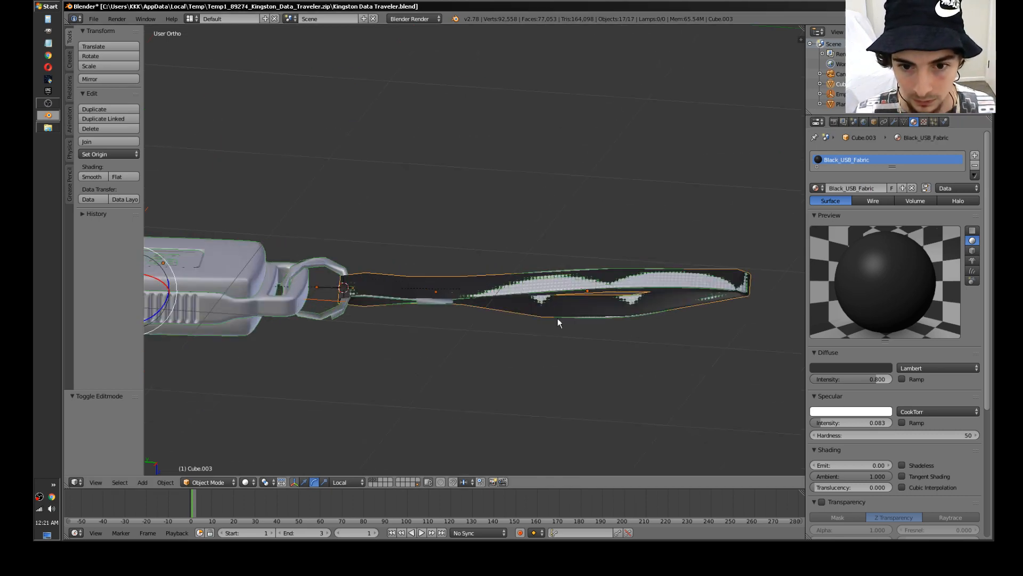
{"action": "key", "text": "x"}
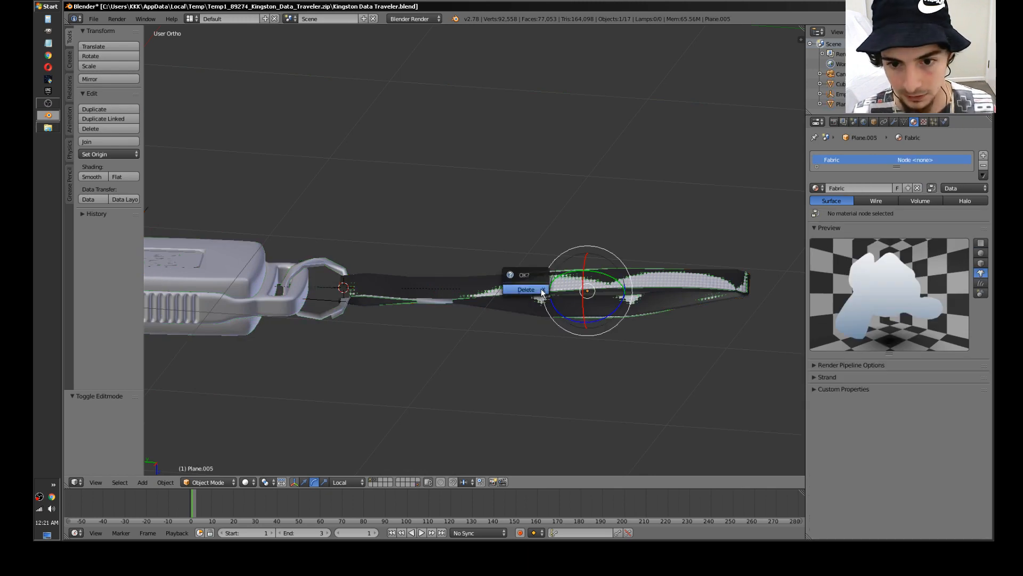
{"action": "left_click", "coordinate": [542, 284]}
{"action": "right_click", "coordinate": [520, 277]}
{"action": "key", "text": "a"}
Step: Select the metal clip around the strap and try to scale it uniformly
{"action": "middle_click_drag", "start_coordinate": [496, 302], "coordinate": [469, 245]}
{"action": "scroll", "coordinate": [469, 245], "scroll_direction": "up", "scroll_amount": 3}
{"action": "right_click", "coordinate": [384, 267]}
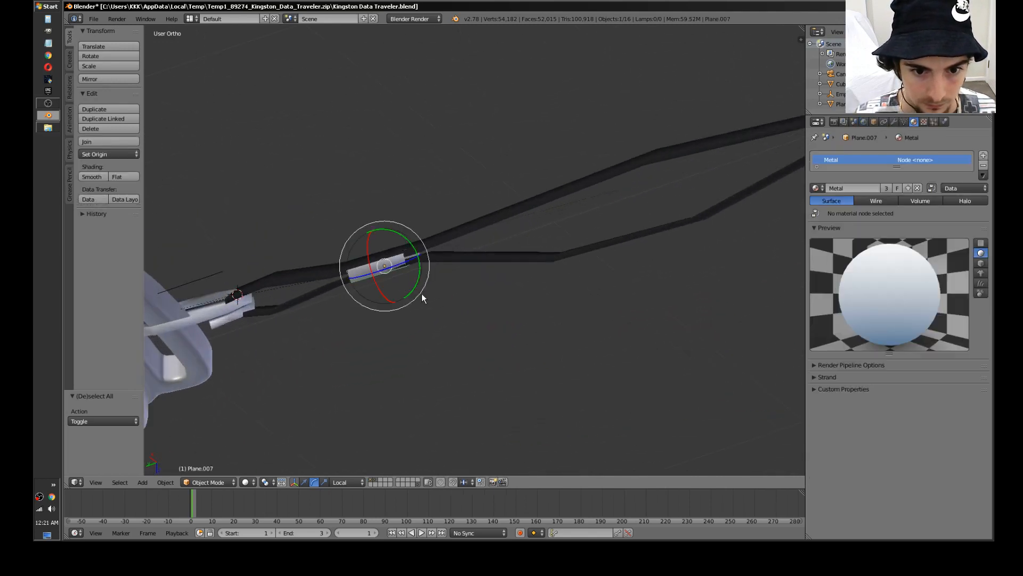
{"action": "key", "text": "s"}
{"action": "left_click", "coordinate": [433, 311]}
{"action": "middle_click_drag", "start_coordinate": [434, 311], "coordinate": [388, 339]}
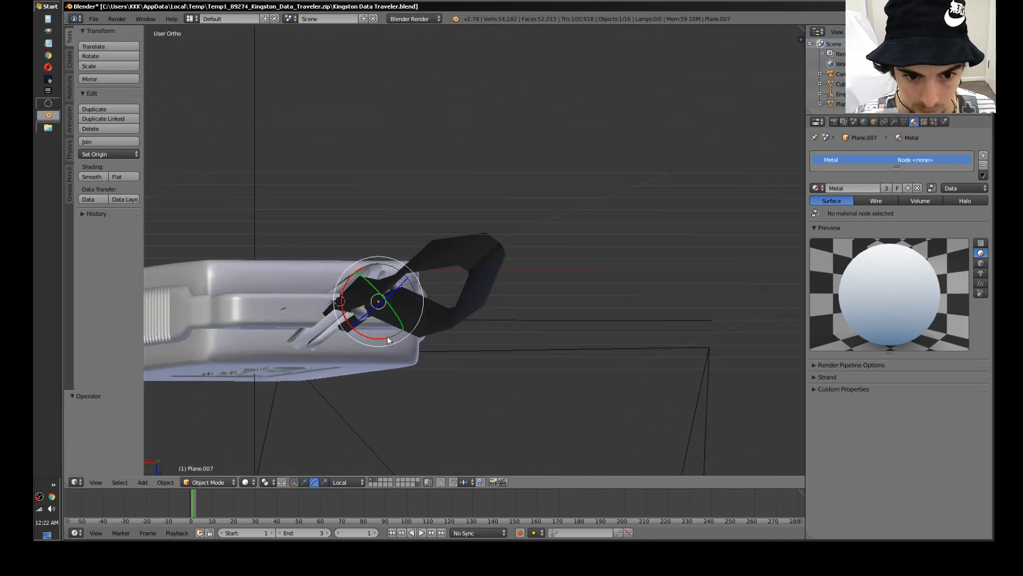
Step: Try to move the metal clip along its local Z axis
{"action": "key", "text": "g"}
{"action": "key", "text": "z"}
{"action": "key", "text": "z"}
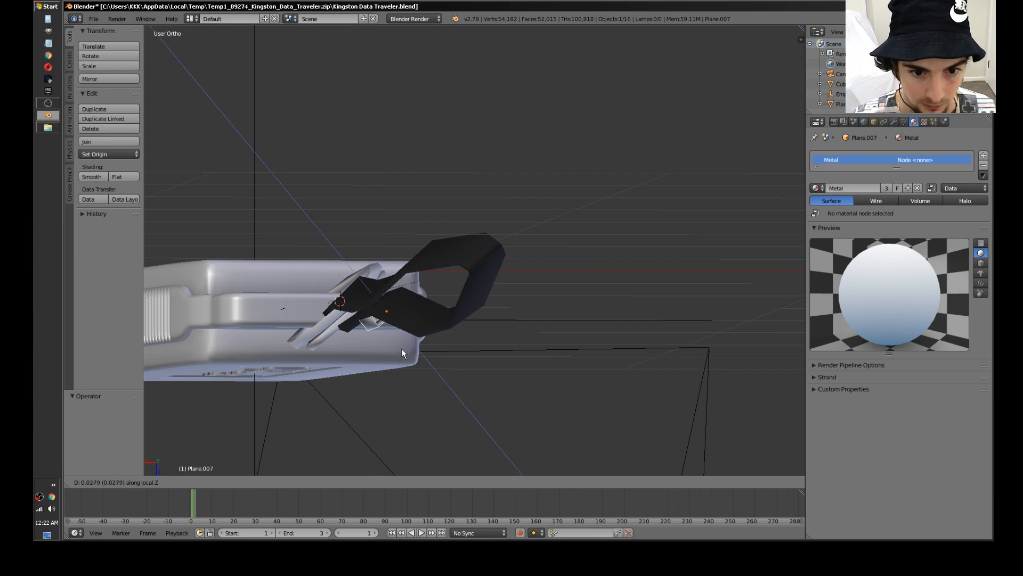
{"action": "left_click", "coordinate": [401, 350]}
Step: Set the transform orientation to Normal and scale the metal clip by about 1.738 along its normal Z axis
{"action": "left_click", "coordinate": [341, 482]}
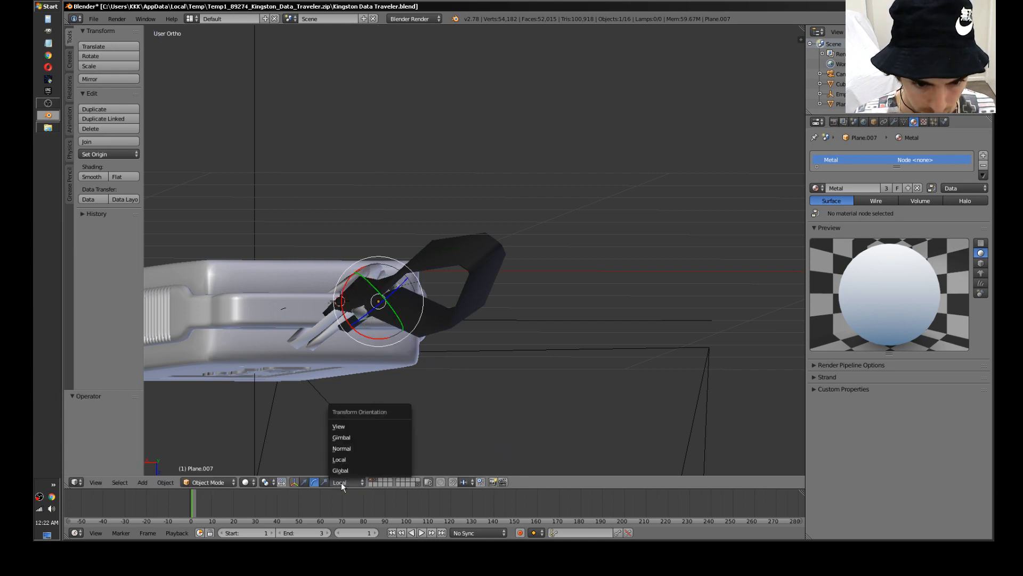
{"action": "left_click", "coordinate": [353, 450]}
{"action": "key", "text": "s"}
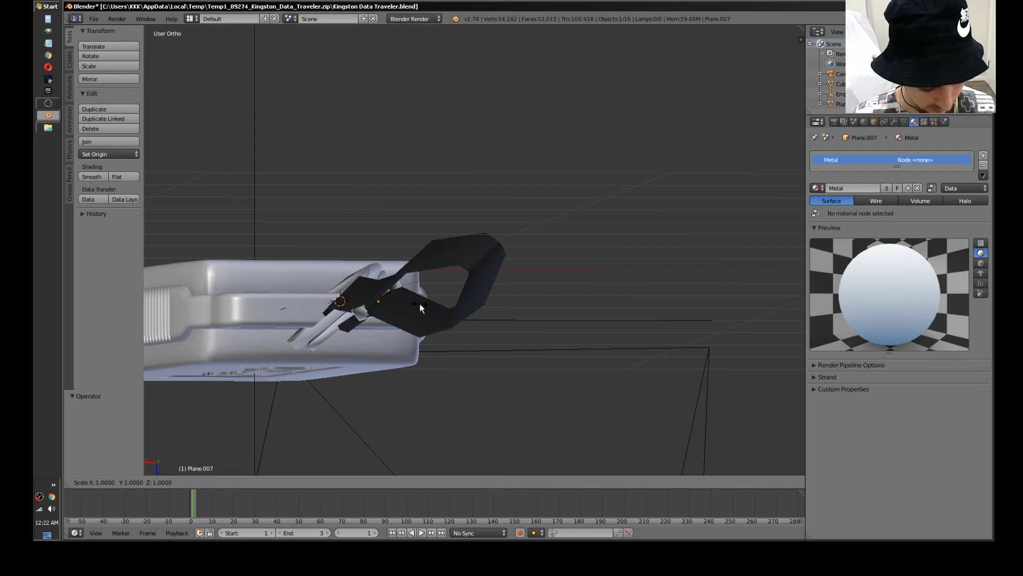
{"action": "key", "text": "z"}
{"action": "key", "text": "z"}
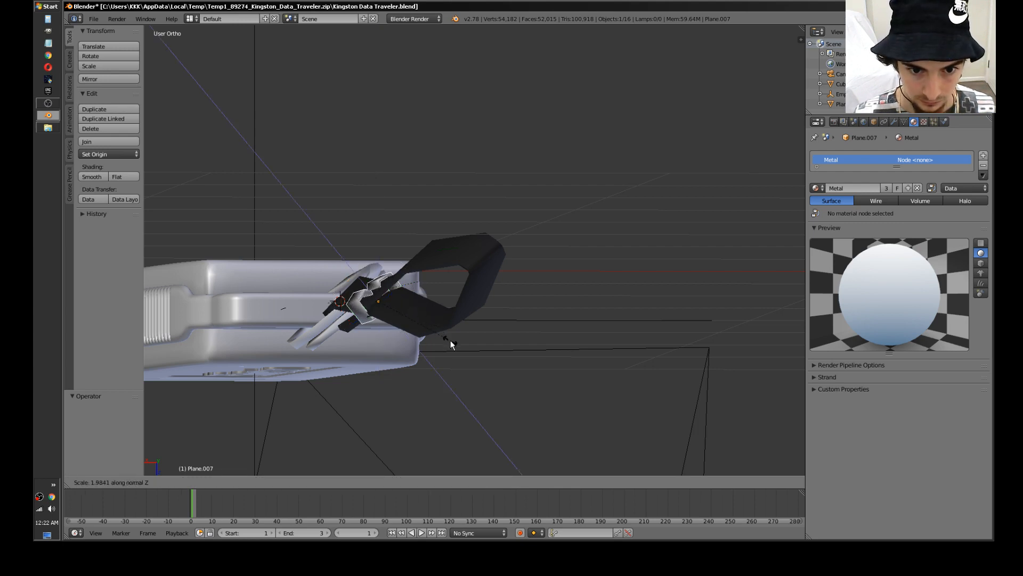
{"action": "left_click", "coordinate": [443, 332]}
Step: Scale the metal clip by about 1.077 along the global Y axis so it covers the strap's width
{"action": "middle_click_drag", "start_coordinate": [361, 333], "coordinate": [540, 354]}
{"action": "key", "text": "s"}
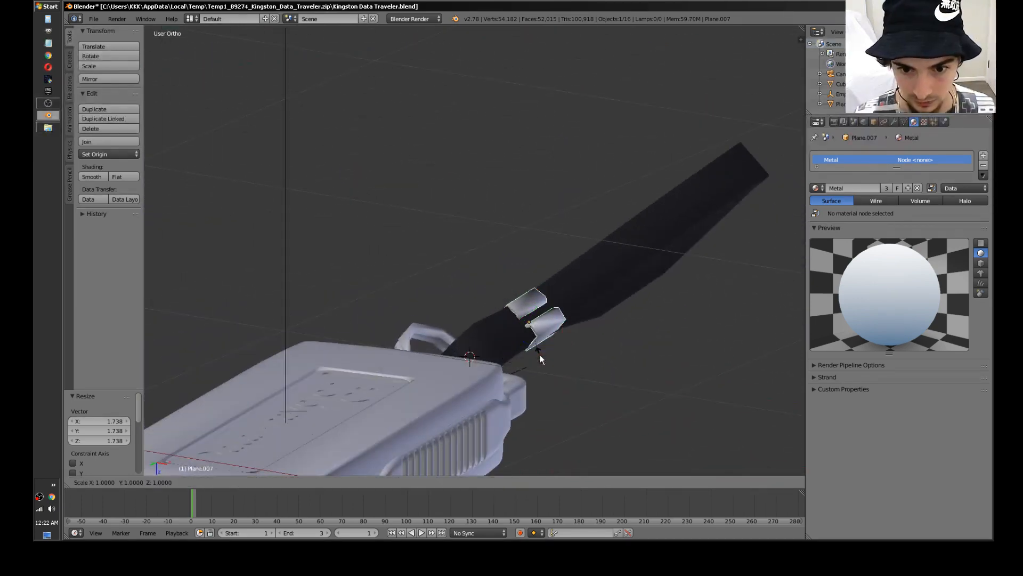
{"action": "key", "text": "x"}
{"action": "key", "text": "x"}
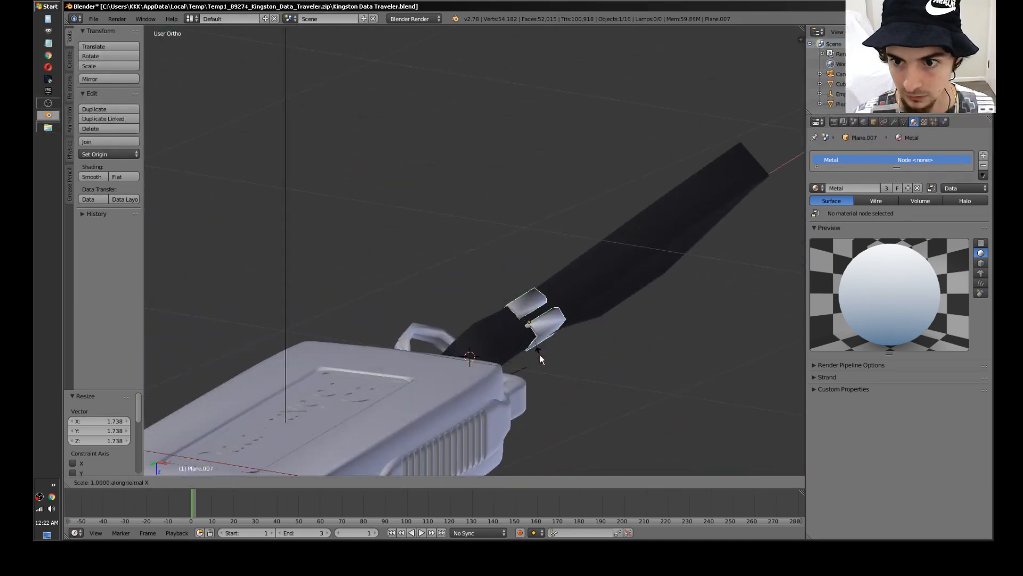
{"action": "key", "text": "y"}
{"action": "key", "text": "y"}
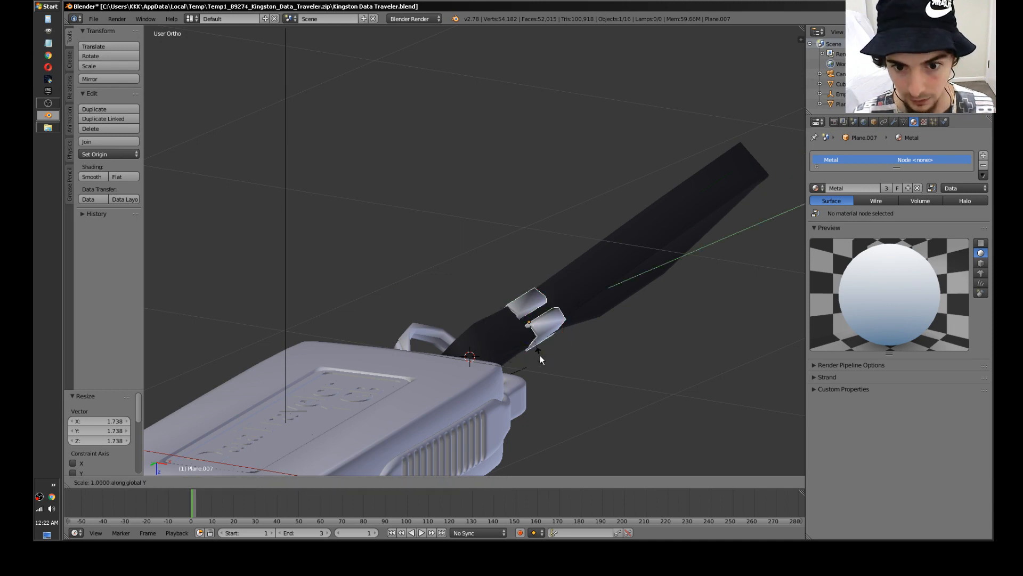
{"action": "left_click", "coordinate": [543, 357]}
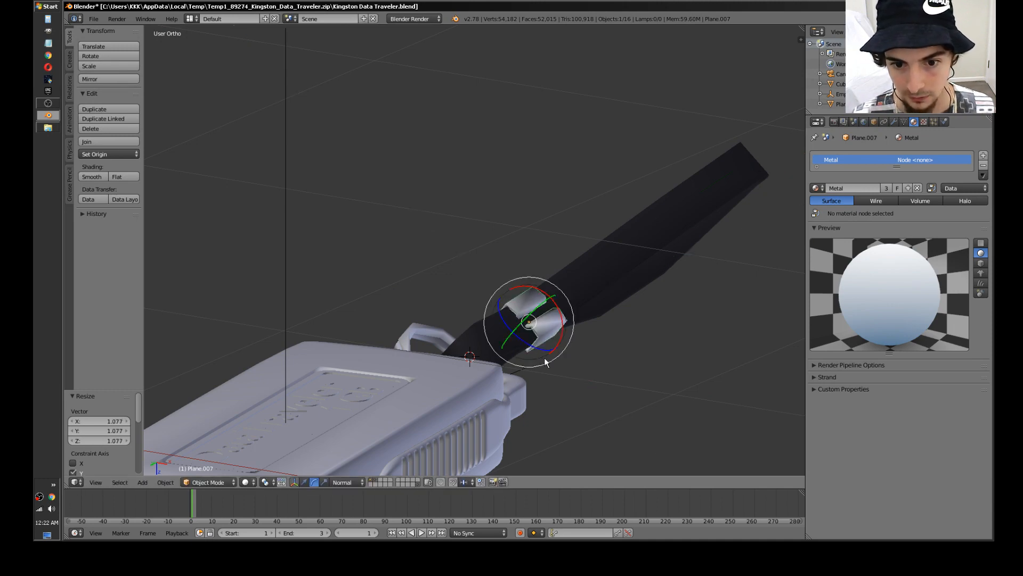
Step: Select the strap, the metal clip and the key ring, with the ring active, and join them into one object
{"action": "middle_click_drag", "start_coordinate": [544, 358], "coordinate": [363, 272]}
{"action": "key", "text": "a"}
{"action": "scroll", "coordinate": [373, 376], "scroll_direction": "up", "scroll_amount": 5}
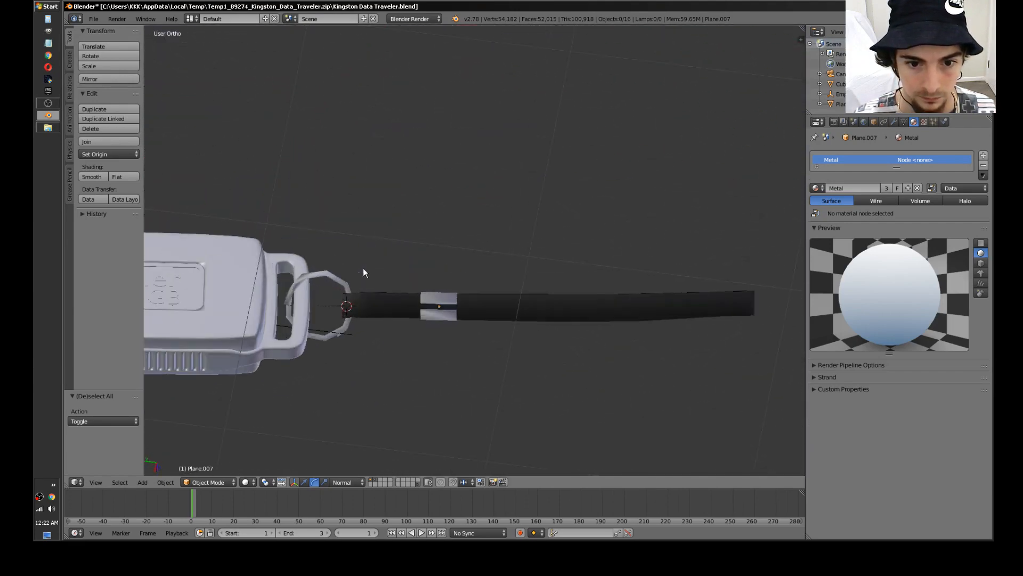
{"action": "right_click", "coordinate": [356, 306]}
{"action": "right_click", "coordinate": [362, 298], "text": "shift"}
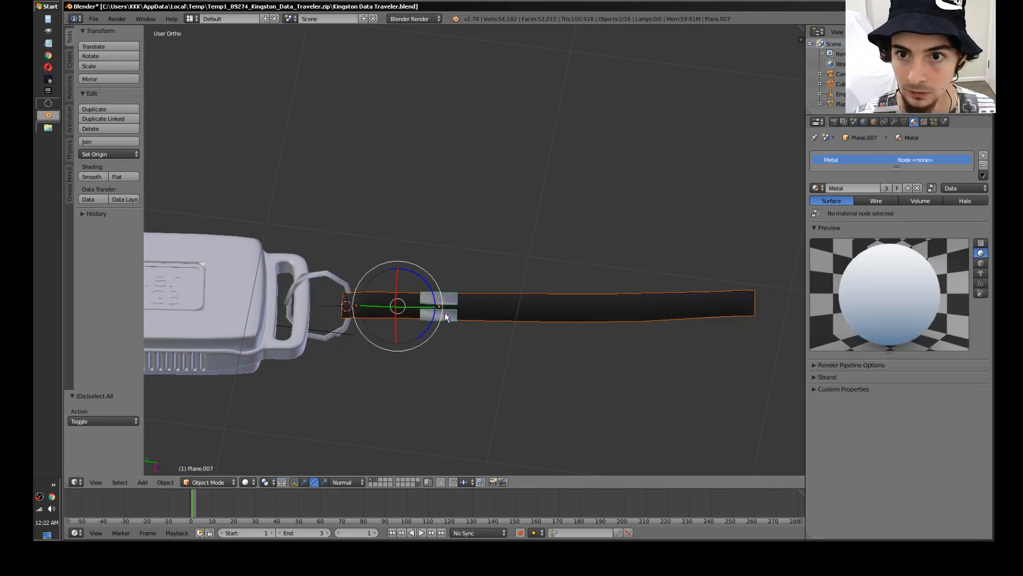
{"action": "right_click", "coordinate": [343, 284], "text": "shift"}
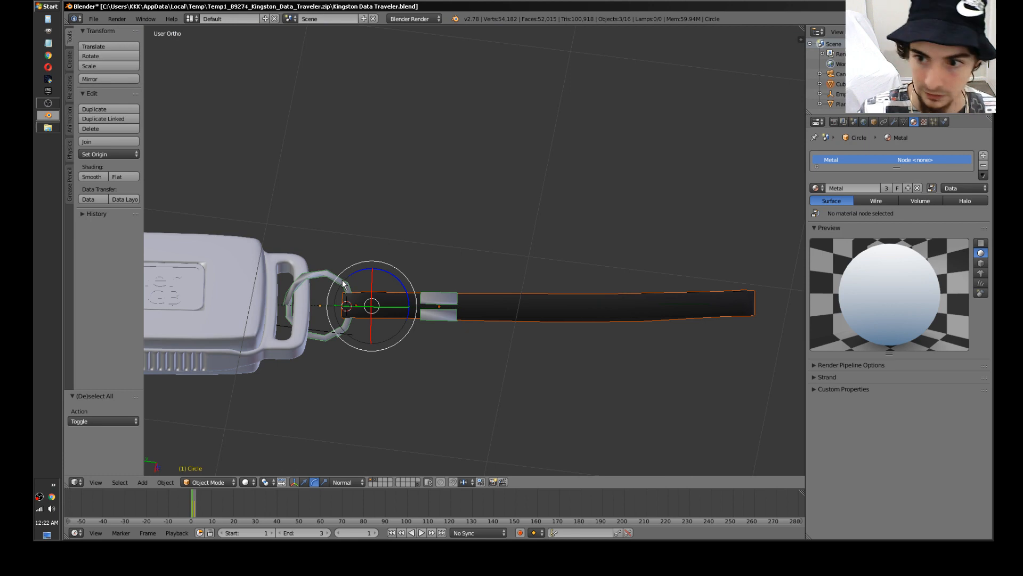
{"action": "key", "text": "ctrl+j"}
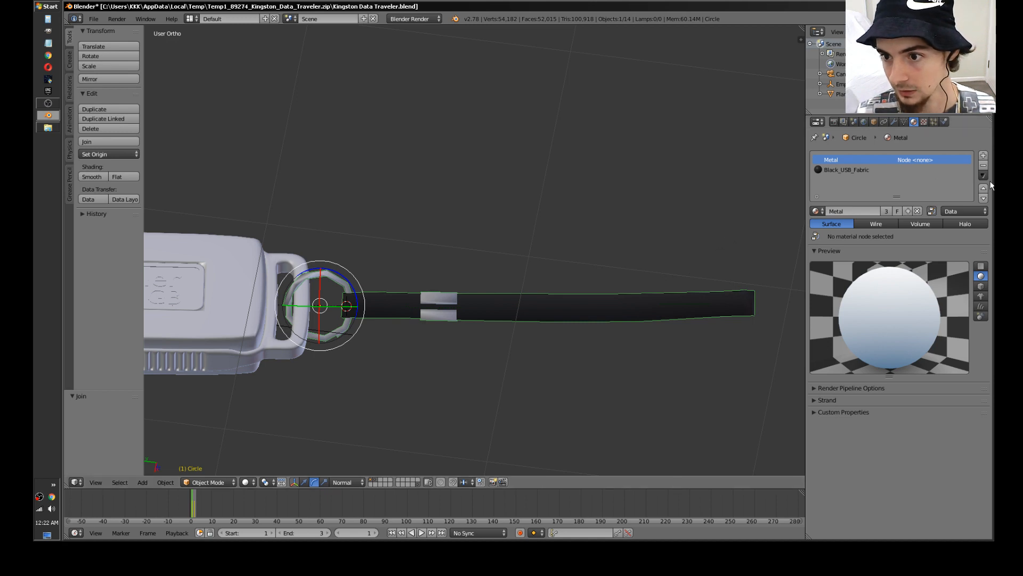
Step: Remove the Metal material slot from the joined object and add a new material with a slightly darkened grey diffuse colour
{"action": "left_click", "coordinate": [984, 167]}
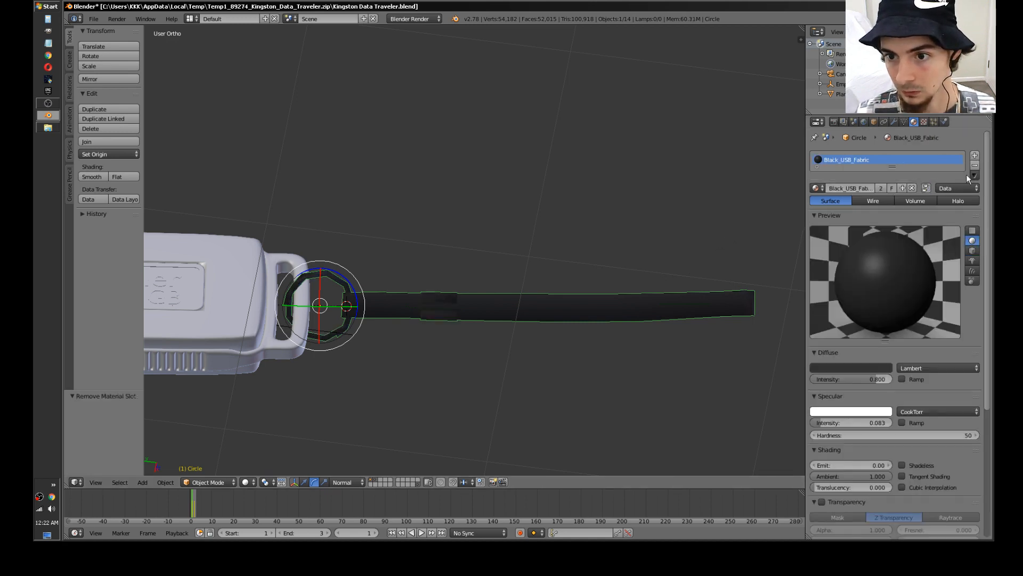
{"action": "left_click", "coordinate": [976, 158]}
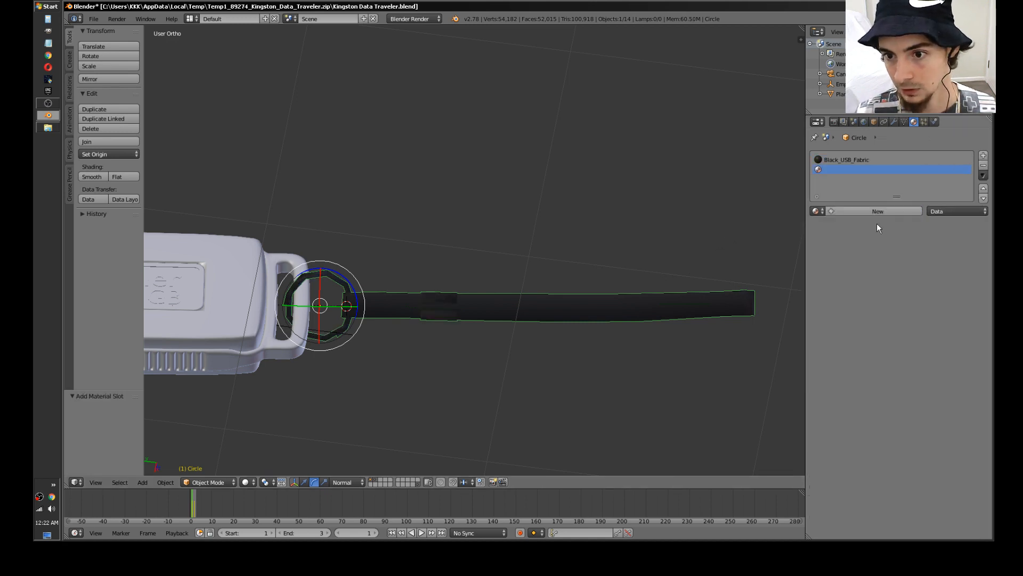
{"action": "left_click", "coordinate": [855, 211]}
{"action": "left_click", "coordinate": [857, 389]}
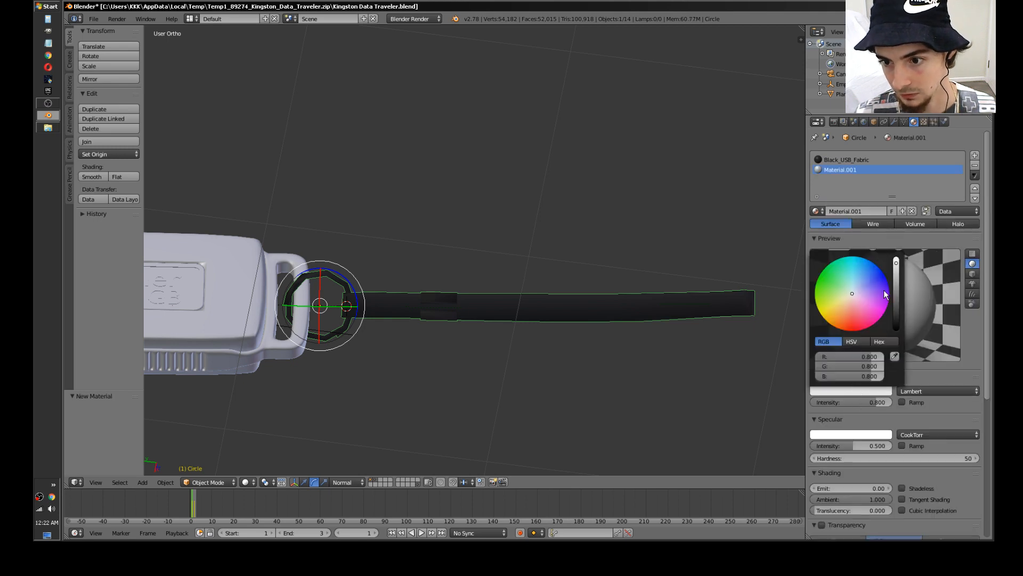
{"action": "left_click_drag", "start_coordinate": [913, 266], "coordinate": [912, 319]}
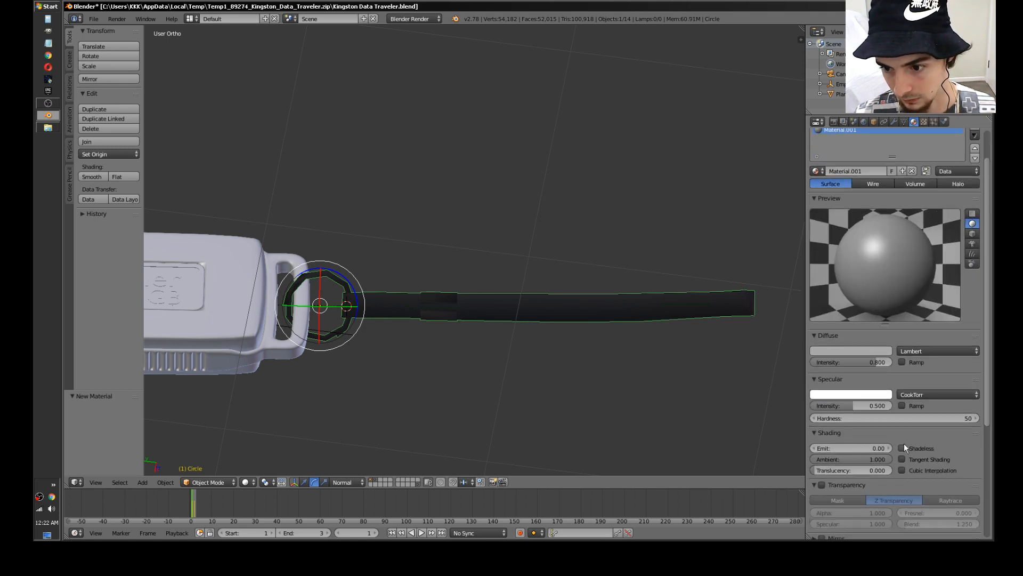
Step: Enable mirror reflections on the new material with reflectivity 0.500 and Fresnel 2.600
{"action": "scroll", "coordinate": [904, 443], "scroll_direction": "down", "scroll_amount": 8}
{"action": "left_click", "coordinate": [822, 381]}
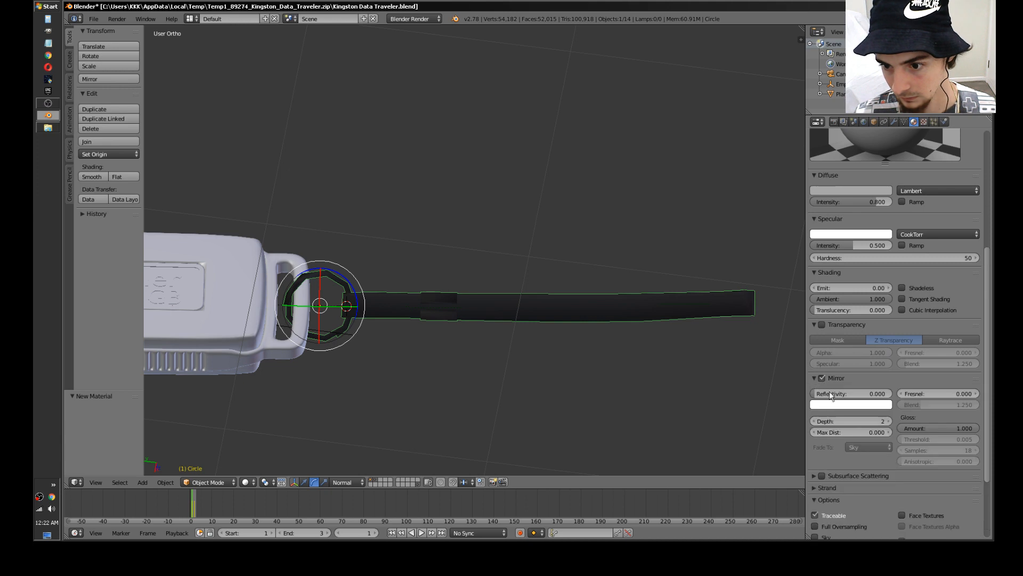
{"action": "left_click_drag", "start_coordinate": [853, 393], "coordinate": [857, 394]}
{"action": "scroll", "coordinate": [857, 379], "scroll_direction": "up", "scroll_amount": 1}
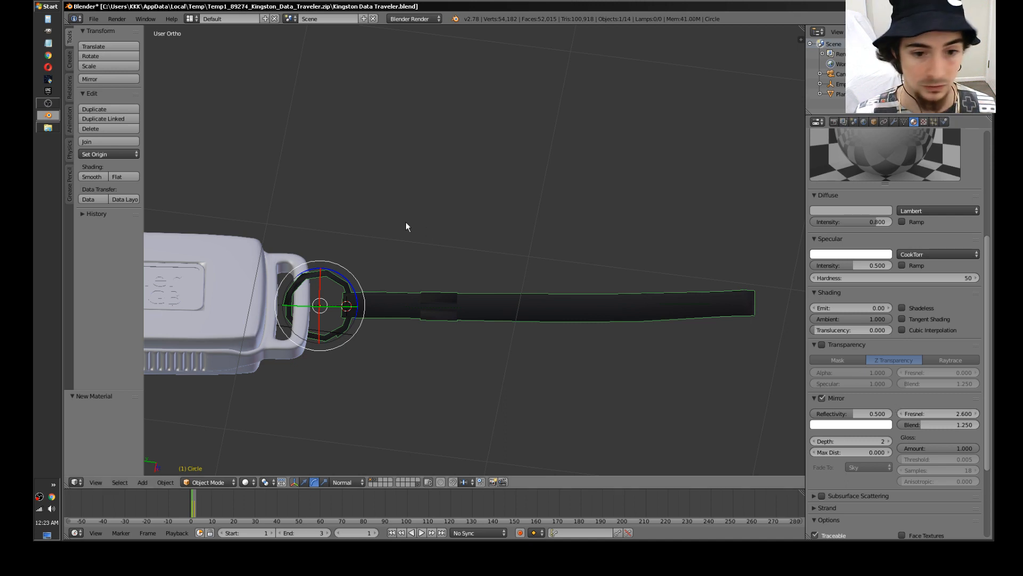
Step: Assign the new material to the ring and clip faces, rename it USB_Steel and return to Object Mode
{"action": "key", "text": "Tab"}
{"action": "key", "text": "a"}
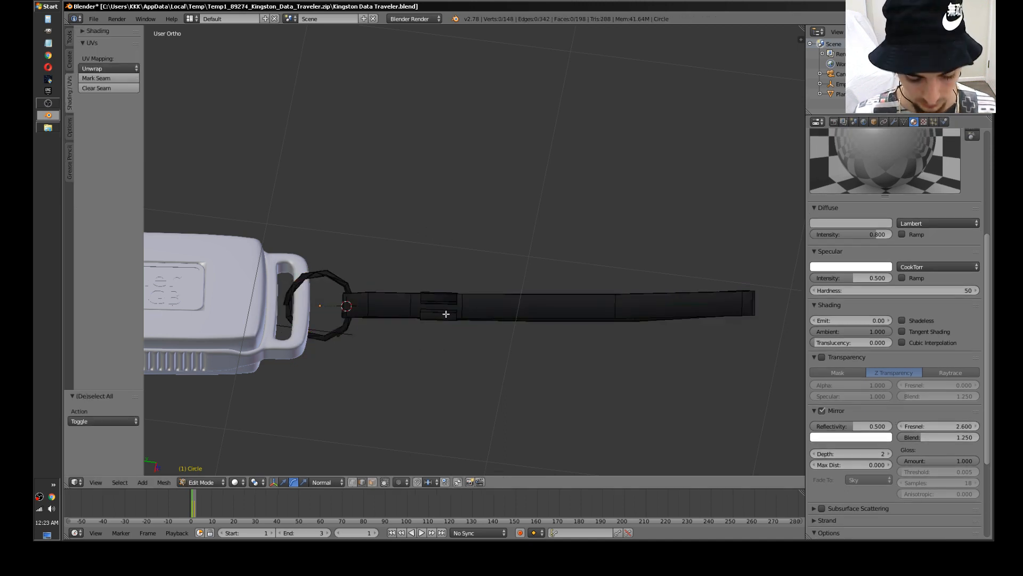
{"action": "key", "text": "l"}
{"action": "key", "text": "l"}
{"action": "scroll", "coordinate": [868, 219], "scroll_direction": "up", "scroll_amount": 8}
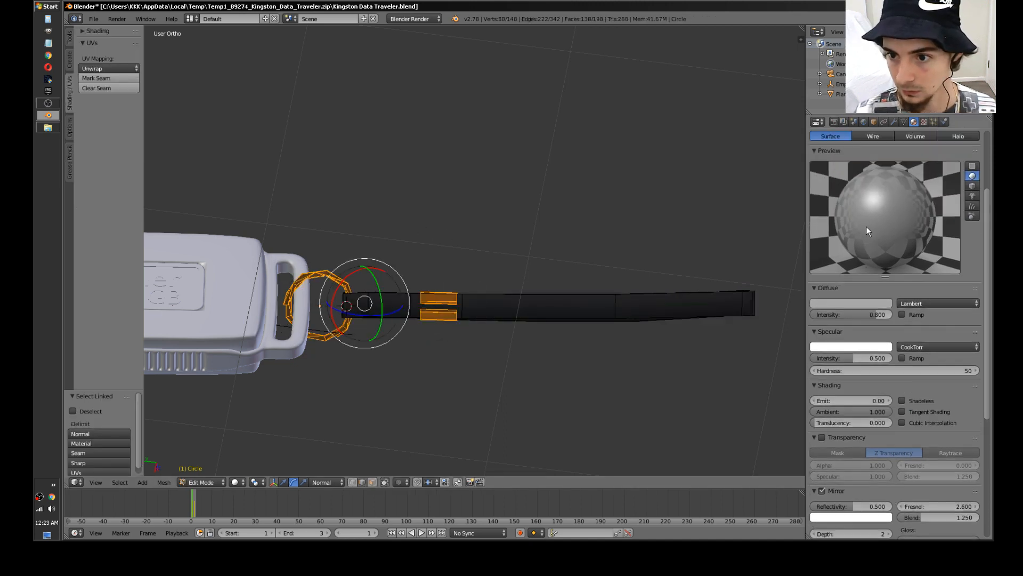
{"action": "left_click", "coordinate": [851, 210]}
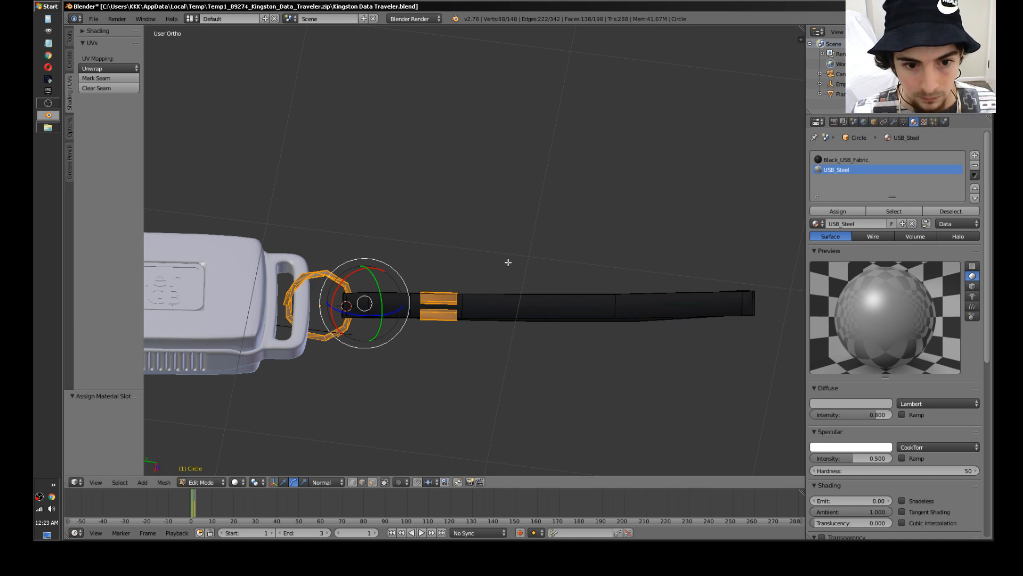
{"action": "key", "text": "Tab"}
{"action": "middle_click_drag", "start_coordinate": [560, 382], "coordinate": [509, 267]}
{"action": "scroll", "coordinate": [510, 267], "scroll_direction": "up", "scroll_amount": 5}
{"action": "scroll", "coordinate": [505, 250], "scroll_direction": "down", "scroll_amount": 2}
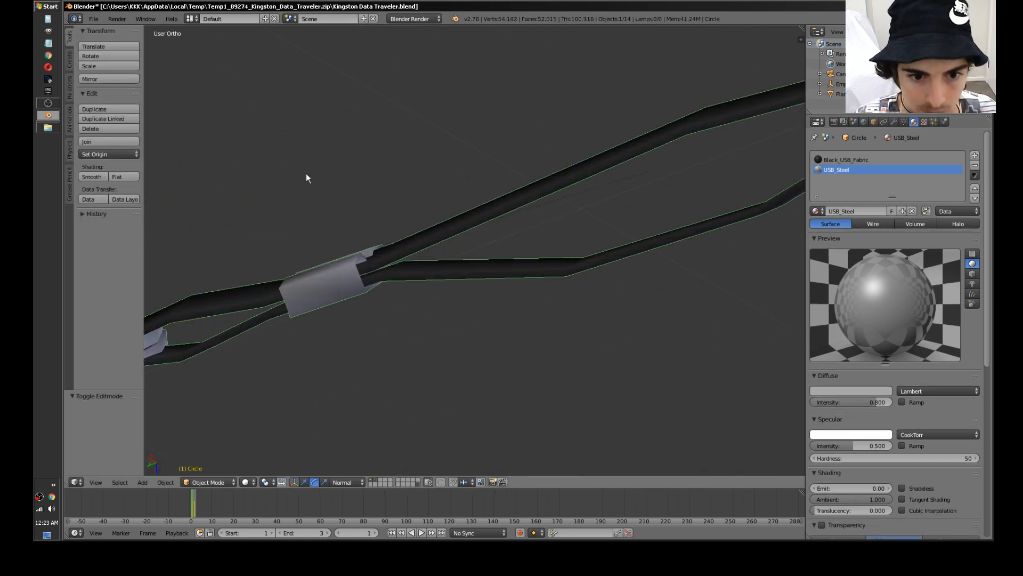
{"action": "middle_click_drag", "start_coordinate": [306, 176], "coordinate": [388, 343]}
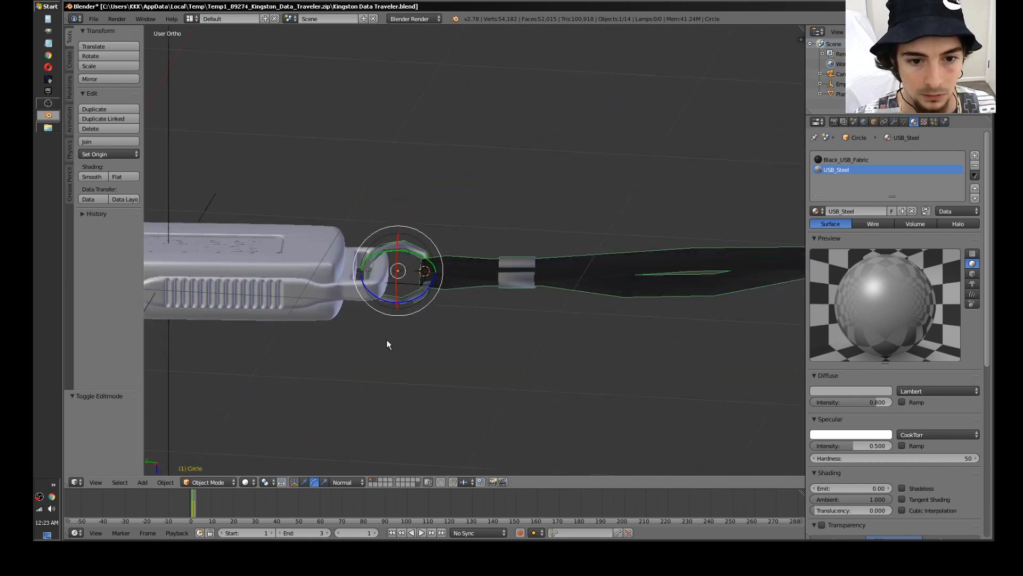
Step: Check the mesh statistics of the joined strap object with all its geometry selected in Edit Mode, and return to Object Mode
{"action": "key", "text": "Tab"}
{"action": "key", "text": "a"}
{"action": "key", "text": "a"}
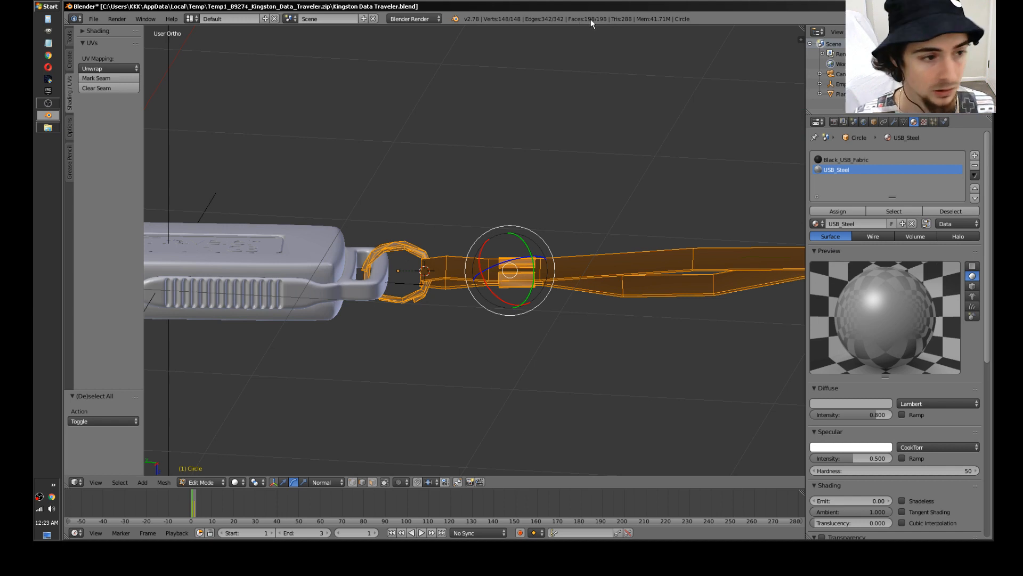
{"action": "key", "text": "Tab"}
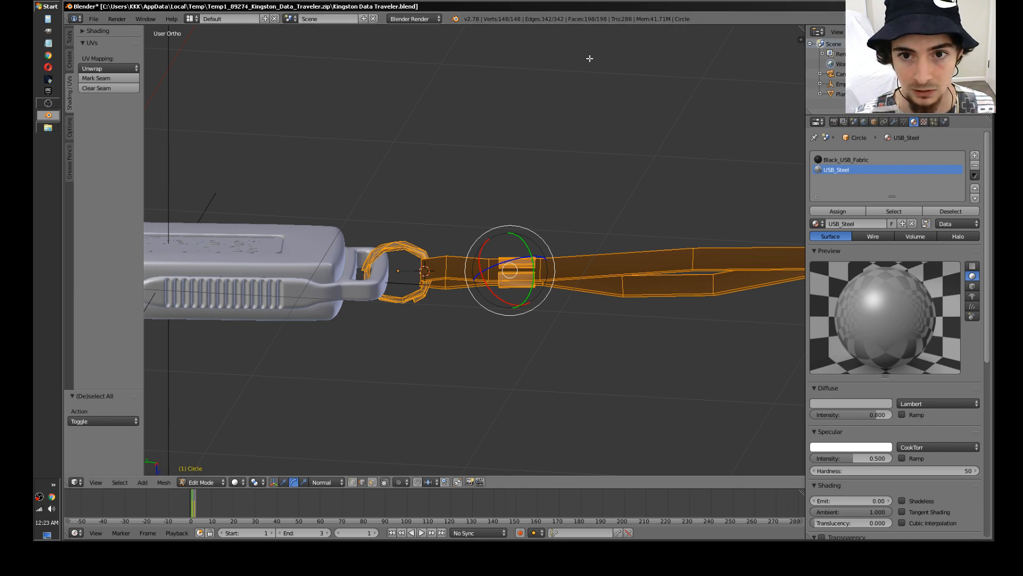
Step: Save the project to the Desktop as Kingston Data Traveler1.blend
{"action": "left_click", "coordinate": [98, 21]}
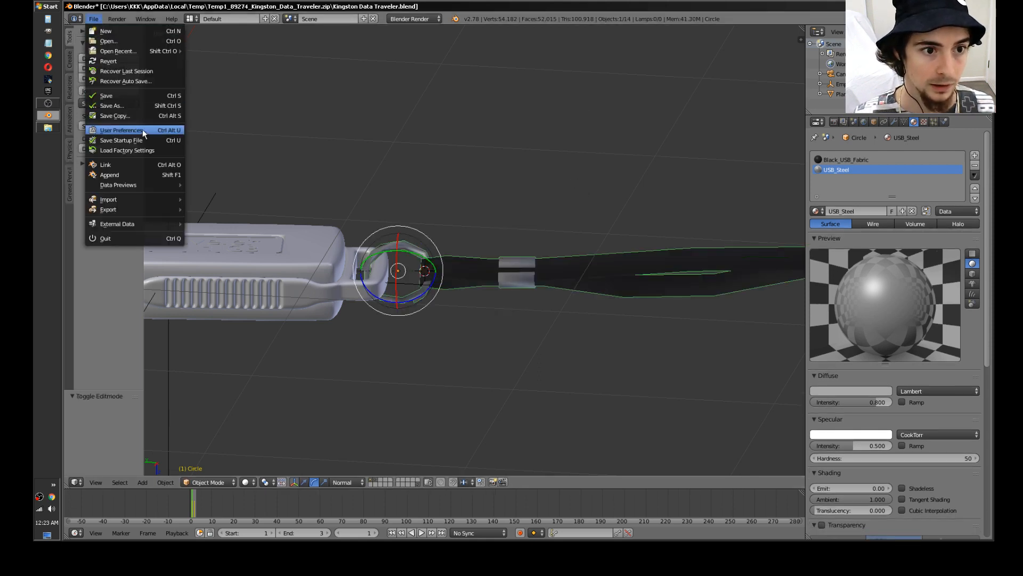
{"action": "left_click", "coordinate": [144, 96]}
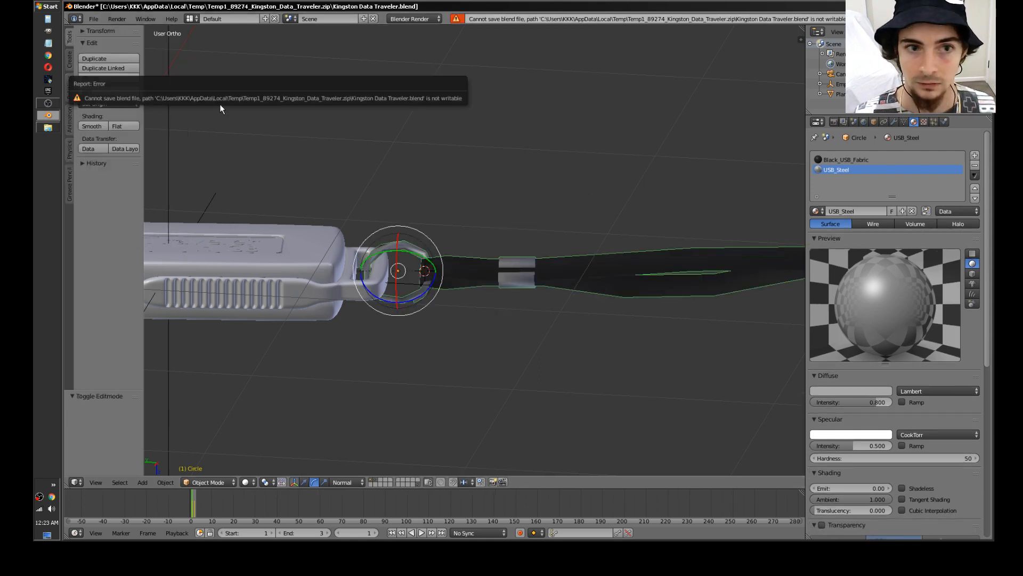
{"action": "left_click", "coordinate": [95, 20]}
{"action": "left_click", "coordinate": [120, 104]}
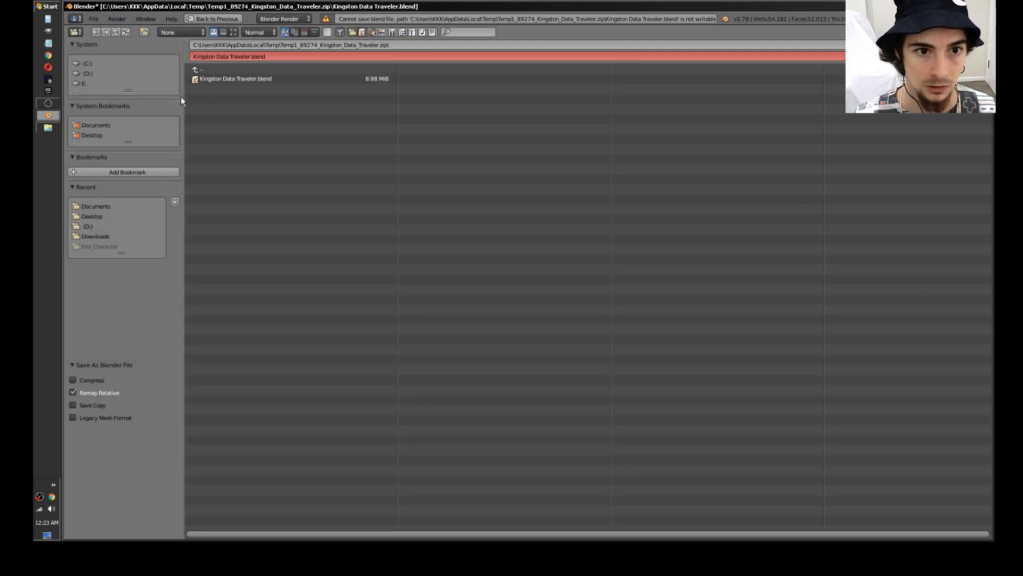
{"action": "left_click", "coordinate": [92, 215]}
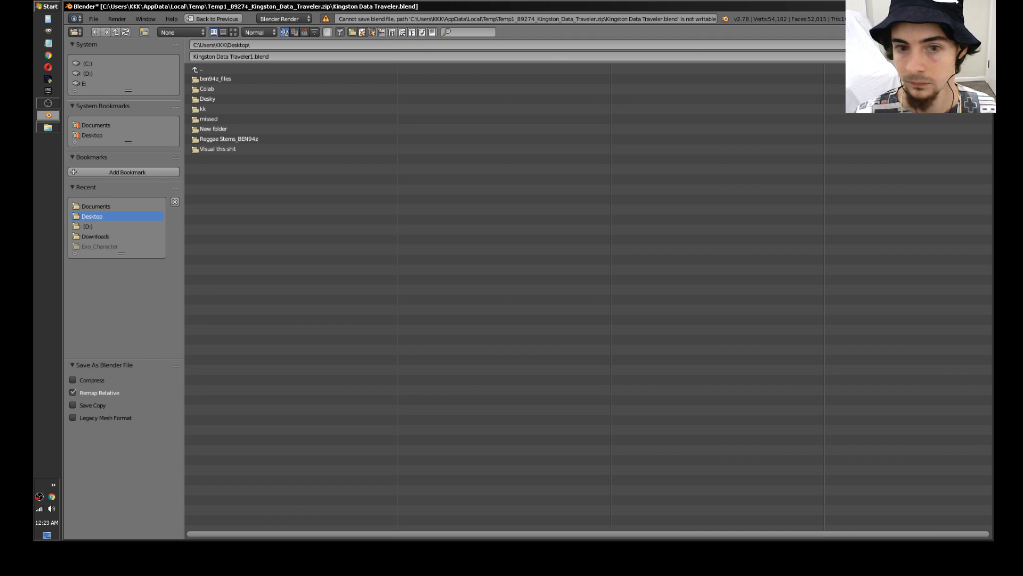
{"action": "left_click", "coordinate": [939, 45]}
Step: Deselect everything and save the project again, overwriting the same file
{"action": "key", "text": "a"}
{"action": "scroll", "coordinate": [443, 267], "scroll_direction": "down", "scroll_amount": 5}
{"action": "middle_click_drag", "start_coordinate": [444, 266], "coordinate": [374, 277]}
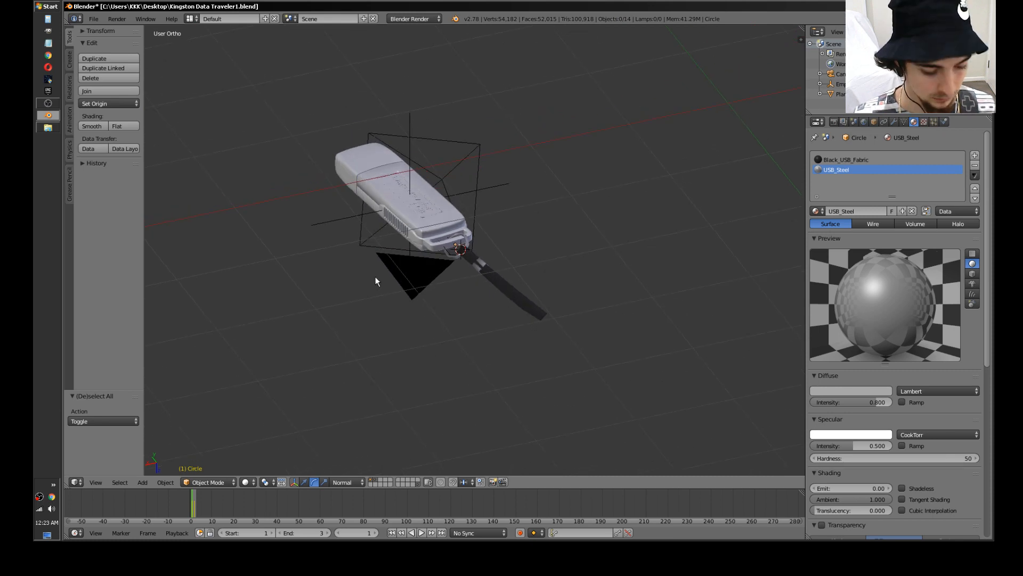
{"action": "key", "text": "ctrl+s"}
{"action": "left_click", "coordinate": [375, 276]}
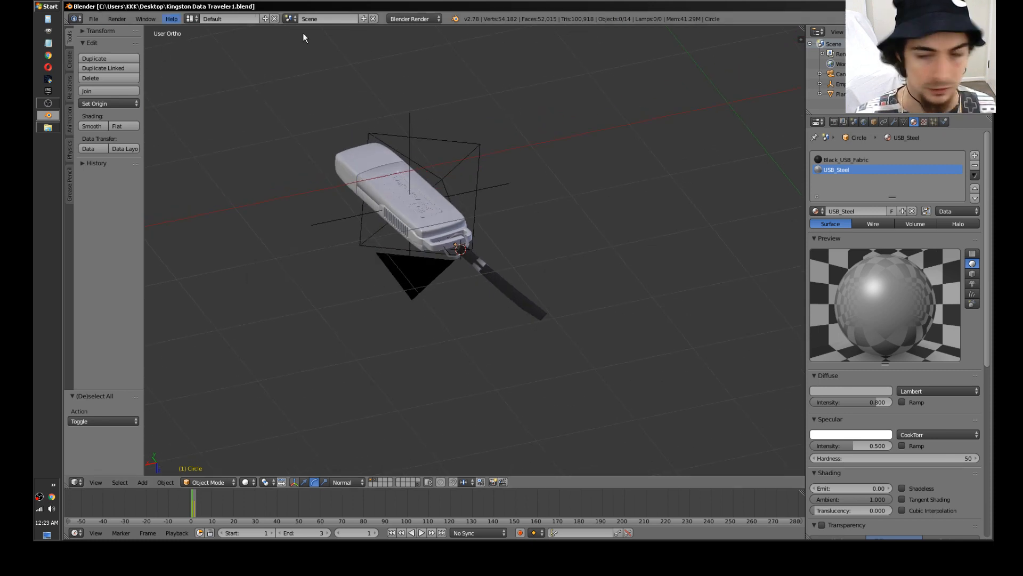
Step: Try a Decimate modifier on the joined strap object and remove it from the object
{"action": "middle_click_drag", "start_coordinate": [582, 212], "coordinate": [670, 220]}
{"action": "scroll", "coordinate": [421, 235], "scroll_direction": "up", "scroll_amount": 4}
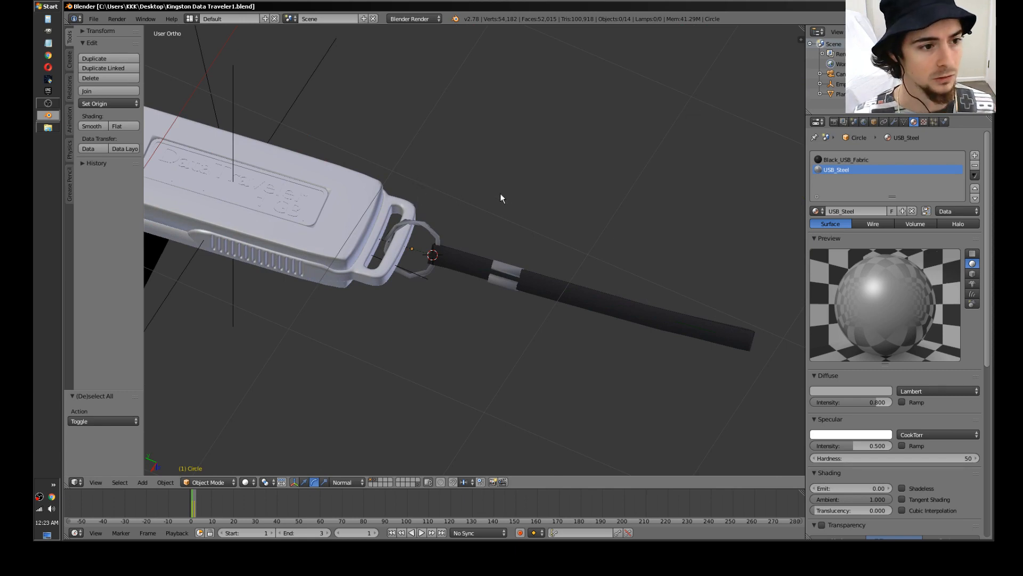
{"action": "scroll", "coordinate": [488, 172], "scroll_direction": "down", "scroll_amount": 2}
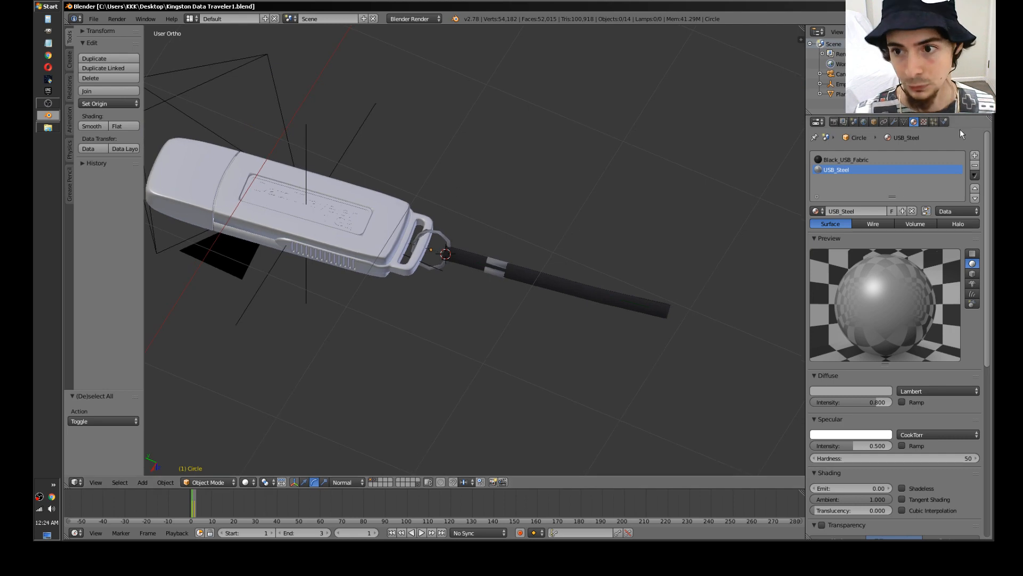
{"action": "left_click", "coordinate": [894, 122]}
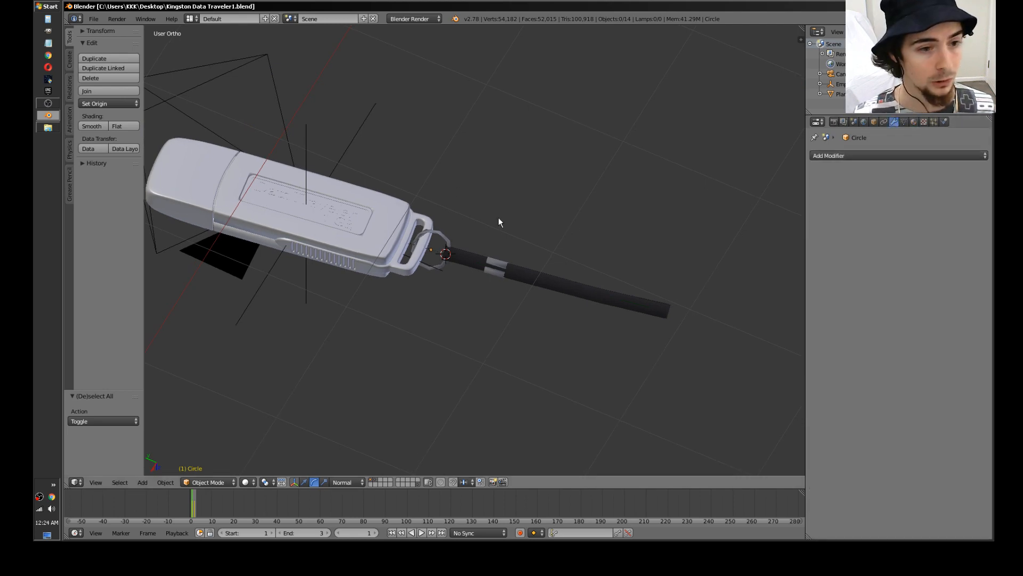
{"action": "scroll", "coordinate": [424, 269], "scroll_direction": "up", "scroll_amount": 3}
{"action": "right_click", "coordinate": [410, 222]}
{"action": "key", "text": "Tab"}
{"action": "scroll", "coordinate": [471, 252], "scroll_direction": "up", "scroll_amount": 6}
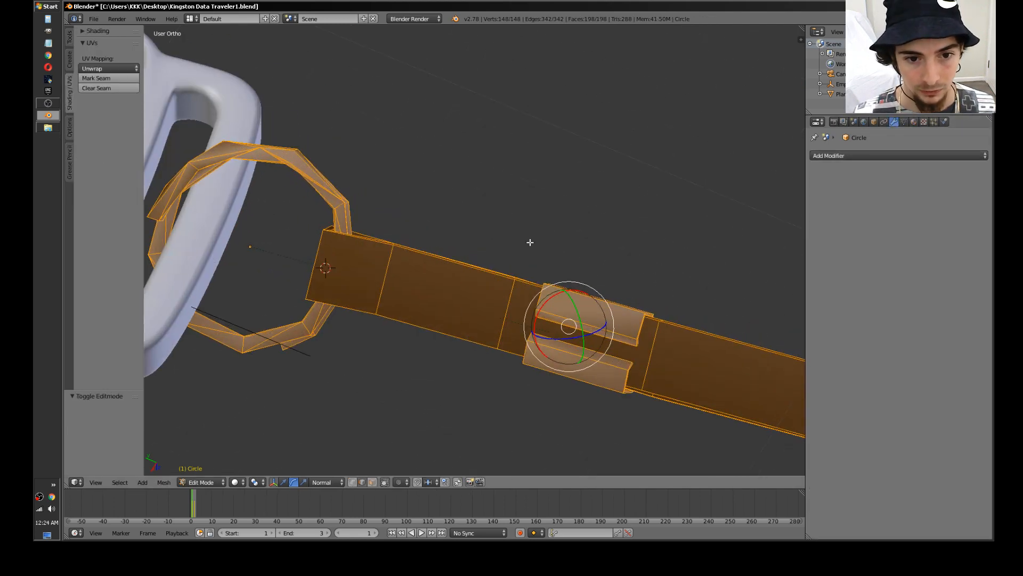
{"action": "left_click", "coordinate": [903, 155]}
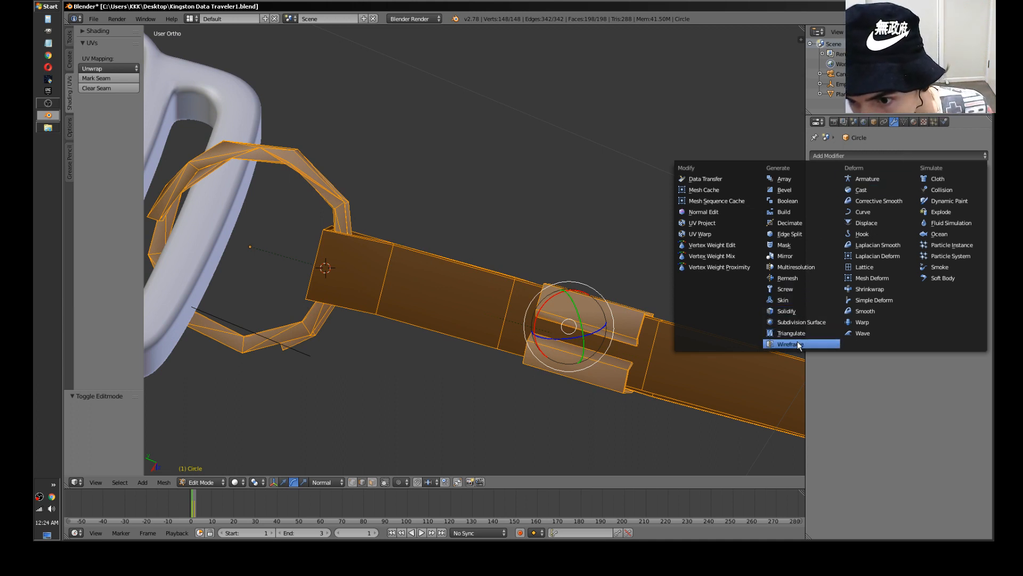
{"action": "left_click", "coordinate": [807, 224]}
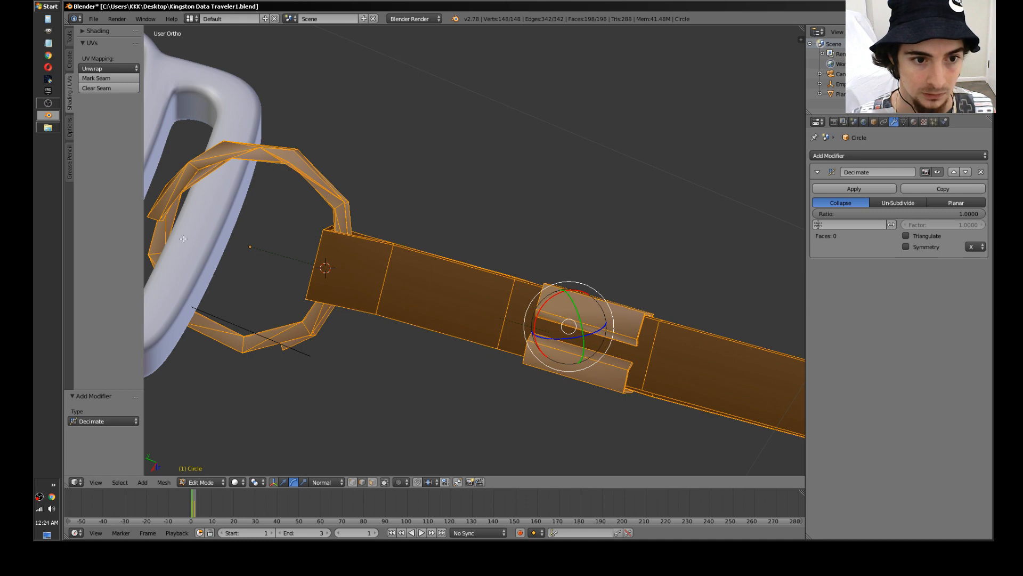
{"action": "middle_click_drag", "start_coordinate": [286, 133], "coordinate": [379, 160]}
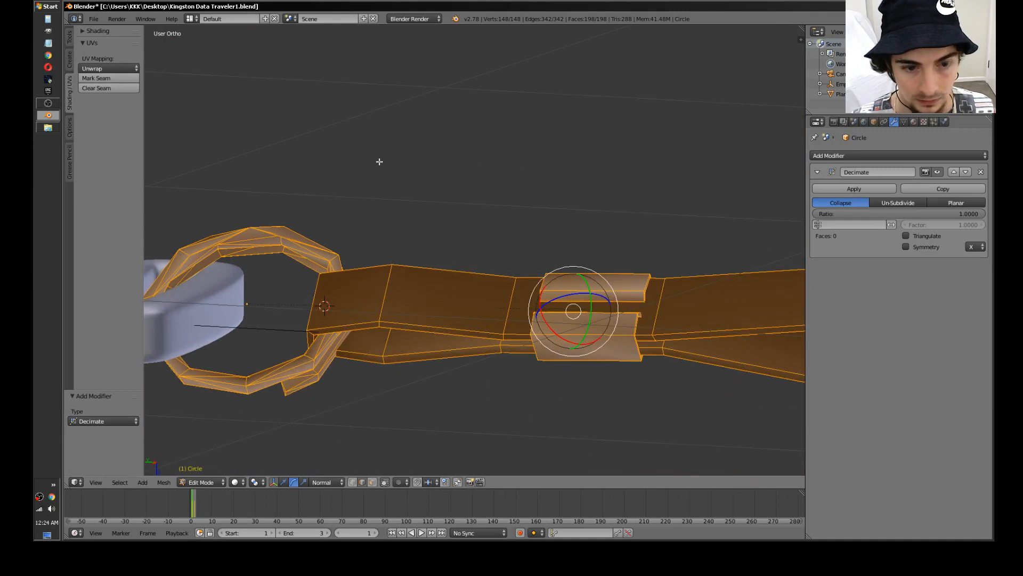
{"action": "left_click", "coordinate": [981, 173]}
Step: Reselect the strap object, enter Edit Mode with vertex selection and select a single vertex on the key ring
{"action": "key", "text": "Tab"}
{"action": "key", "text": "a"}
{"action": "mouse_move", "coordinate": [345, 247]}
{"action": "middle_mouse_down"}
{"action": "mouse_move", "coordinate": [361, 347]}
{"action": "mouse_move", "coordinate": [335, 449]}
{"action": "mouse_move", "coordinate": [291, 204]}
{"action": "mouse_move", "coordinate": [305, 249]}
{"action": "mouse_move", "coordinate": [344, 299]}
{"action": "mouse_move", "coordinate": [361, 255]}
{"action": "middle_mouse_up"}
{"action": "right_click", "coordinate": [328, 337]}
{"action": "key", "text": "Tab"}
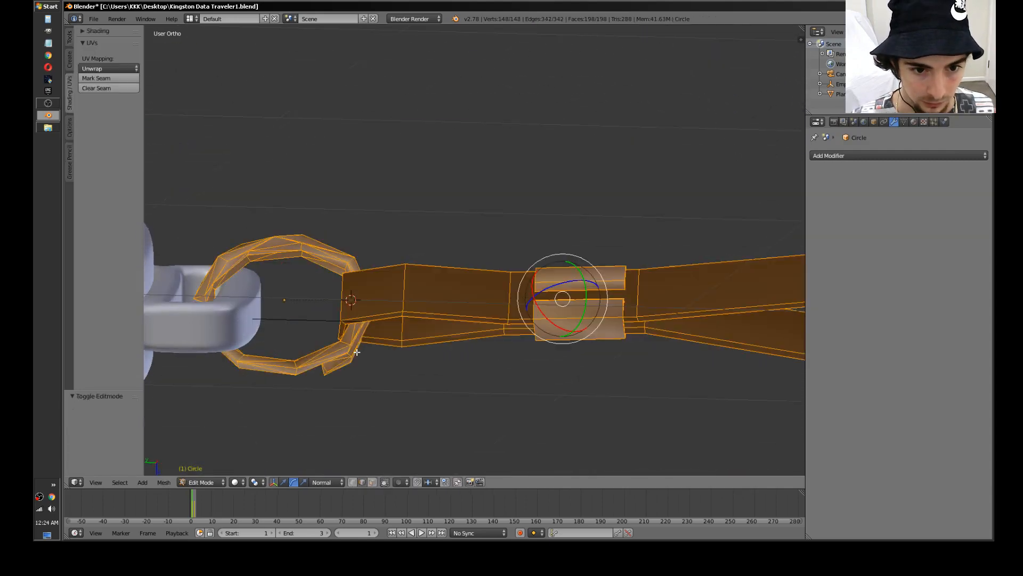
{"action": "middle_click_drag", "start_coordinate": [356, 352], "coordinate": [543, 243]}
{"action": "left_click", "coordinate": [550, 212]}
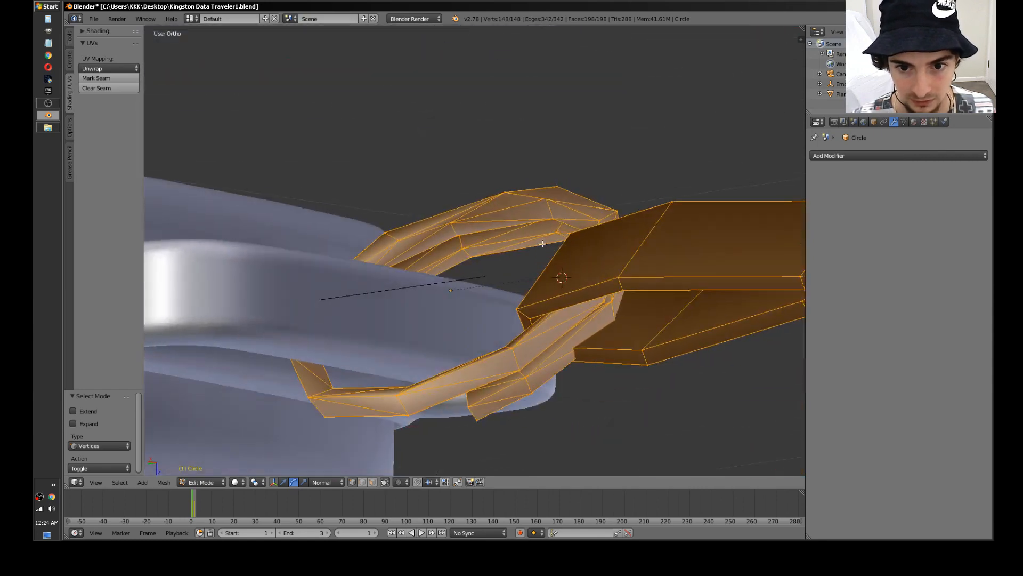
{"action": "right_click", "coordinate": [545, 202]}
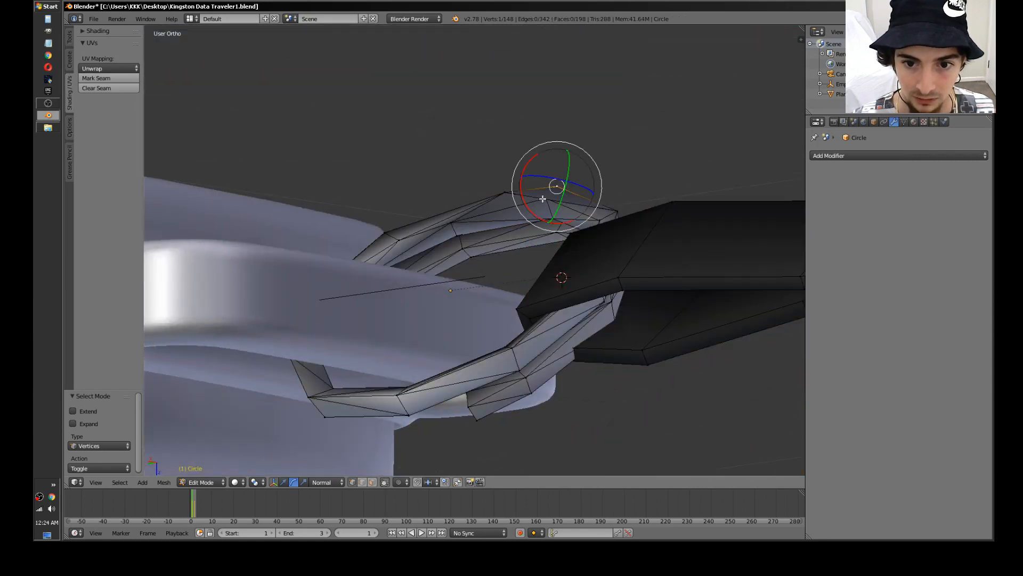
Step: Move an inner vertex of the key ring by about 0.008 units to adjust the ring's shape, and clear the selection
{"action": "middle_click_drag", "start_coordinate": [540, 207], "coordinate": [569, 190]}
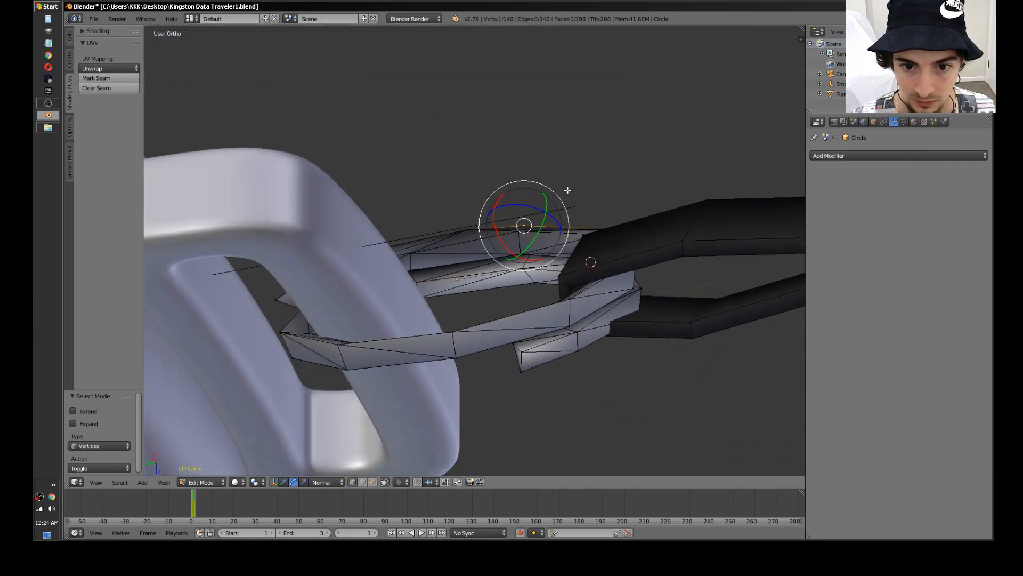
{"action": "scroll", "coordinate": [539, 226], "scroll_direction": "up", "scroll_amount": 6}
{"action": "middle_click_drag", "start_coordinate": [539, 226], "coordinate": [584, 210]}
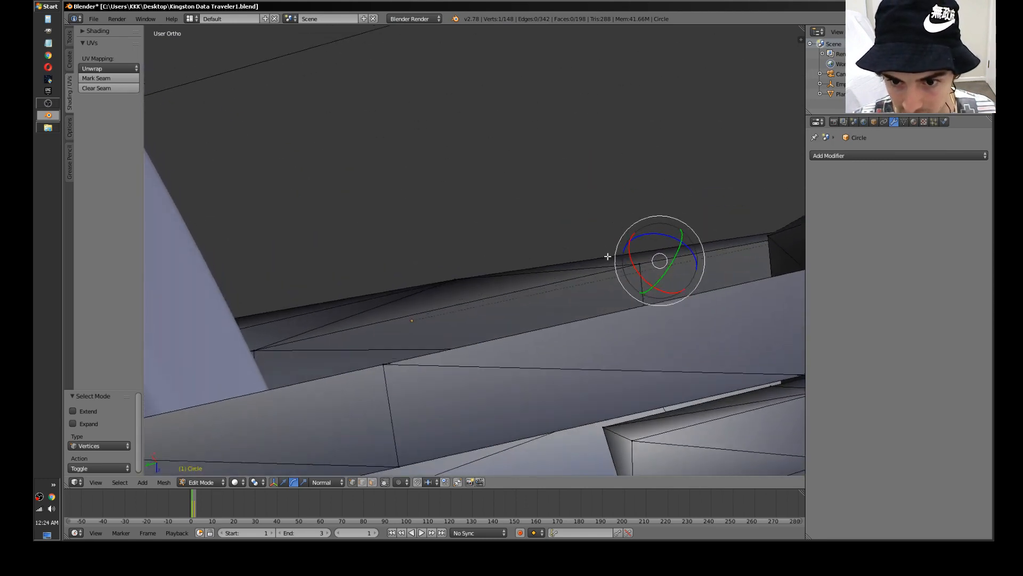
{"action": "middle_click_drag", "start_coordinate": [644, 269], "coordinate": [260, 215]}
{"action": "left_click", "coordinate": [462, 314]}
{"action": "middle_click_drag", "start_coordinate": [197, 216], "coordinate": [305, 312]}
{"action": "key", "text": "g"}
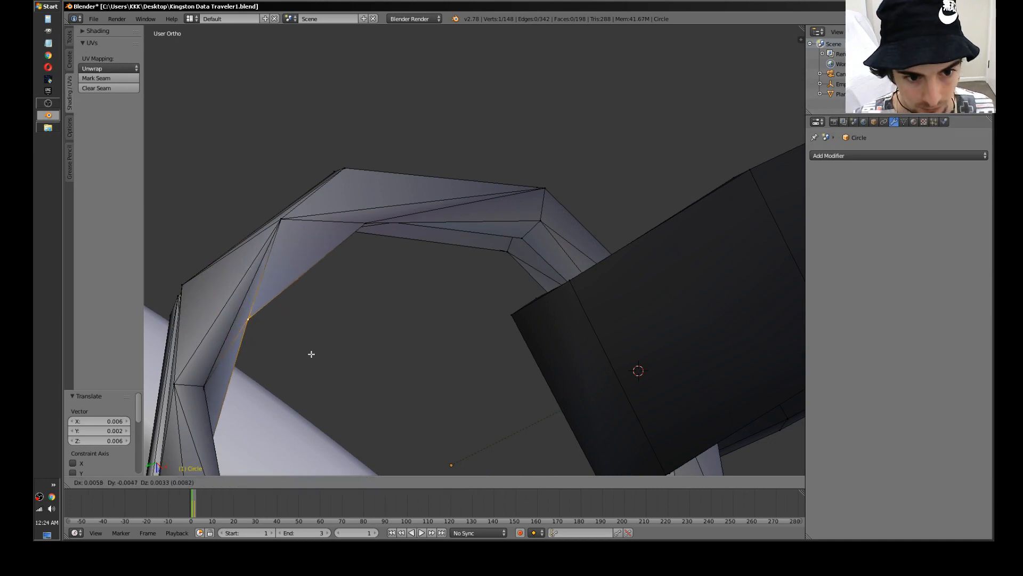
{"action": "left_click", "coordinate": [311, 354]}
{"action": "key", "text": "a"}
Step: Select the key ring's linked geometry, shade it smooth and return to Object Mode
{"action": "middle_click_drag", "start_coordinate": [317, 354], "coordinate": [338, 273]}
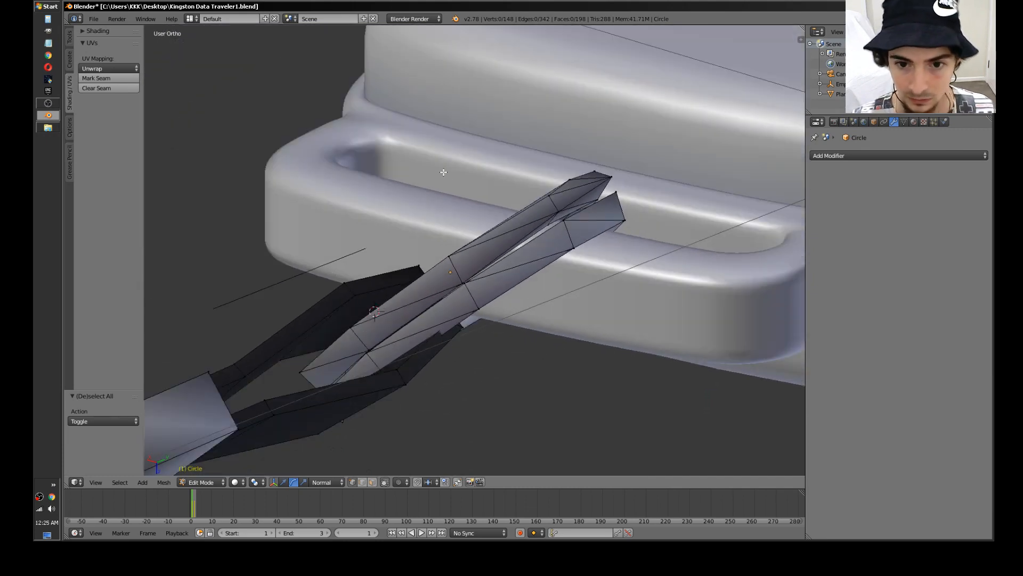
{"action": "middle_click_drag", "start_coordinate": [443, 172], "coordinate": [437, 237]}
{"action": "scroll", "coordinate": [462, 176], "scroll_direction": "down", "scroll_amount": 4}
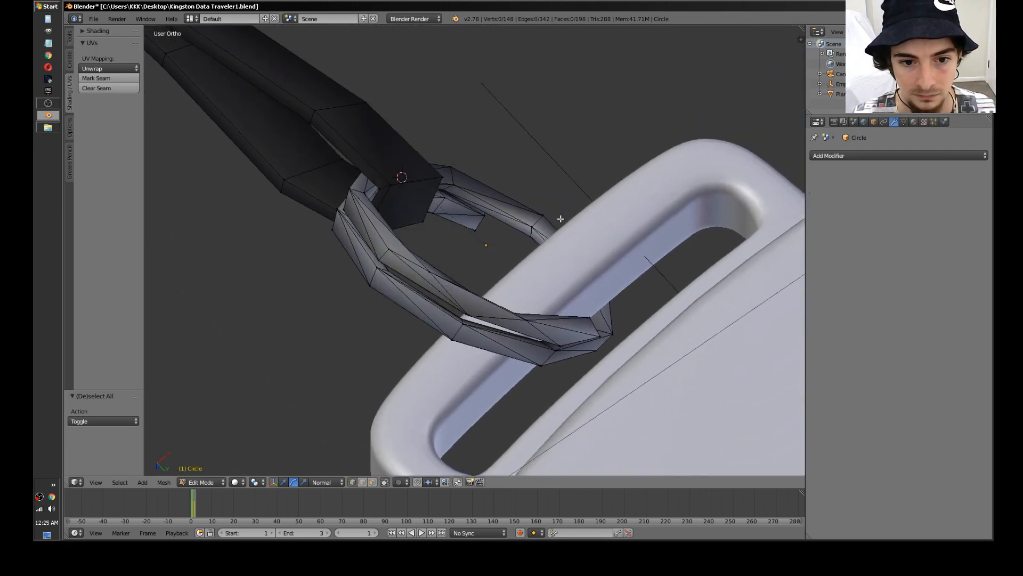
{"action": "key", "text": "ctrl+l"}
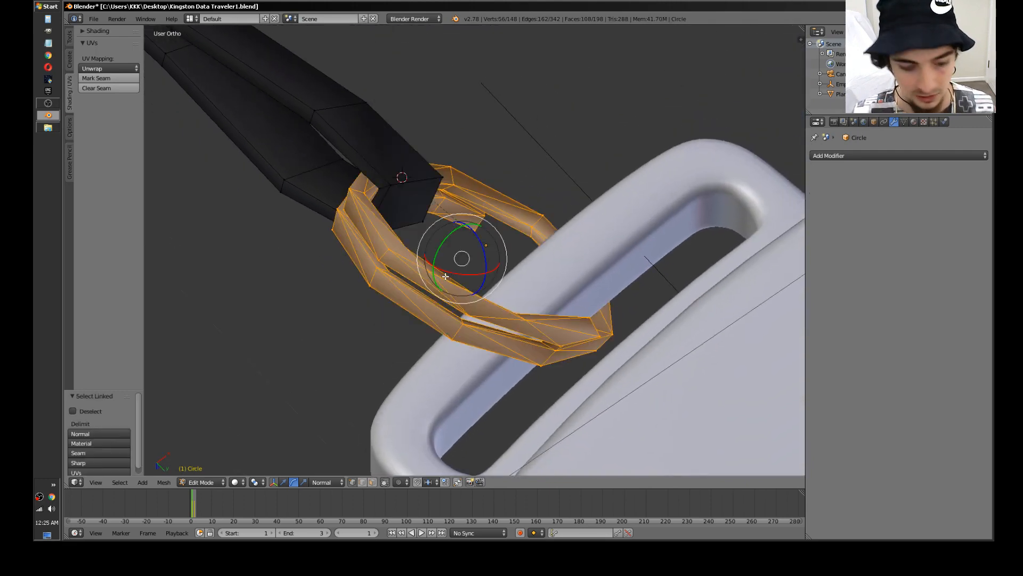
{"action": "key", "text": "w"}
{"action": "left_click", "coordinate": [443, 276]}
{"action": "key", "text": "Tab"}
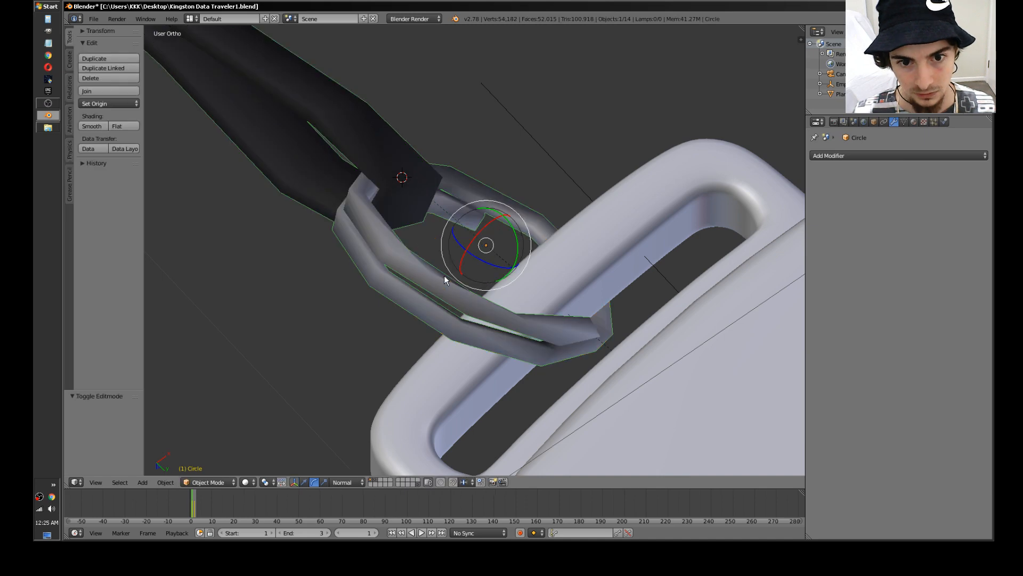
Step: Deselect everything and inspect the key ring, clip and strap in Rendered viewport shading
{"action": "key", "text": "a"}
{"action": "scroll", "coordinate": [444, 275], "scroll_direction": "down", "scroll_amount": 5}
{"action": "mouse_move", "coordinate": [510, 331]}
{"action": "middle_mouse_down"}
{"action": "mouse_move", "coordinate": [388, 302]}
{"action": "mouse_move", "coordinate": [336, 267]}
{"action": "mouse_move", "coordinate": [329, 223]}
{"action": "mouse_move", "coordinate": [320, 287]}
{"action": "middle_mouse_up"}
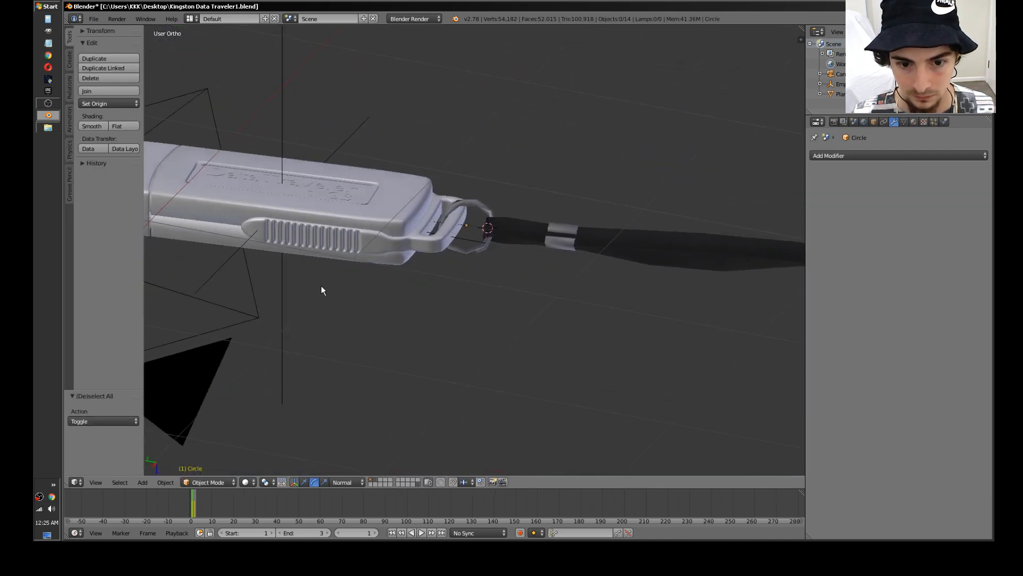
{"action": "left_click", "coordinate": [252, 482]}
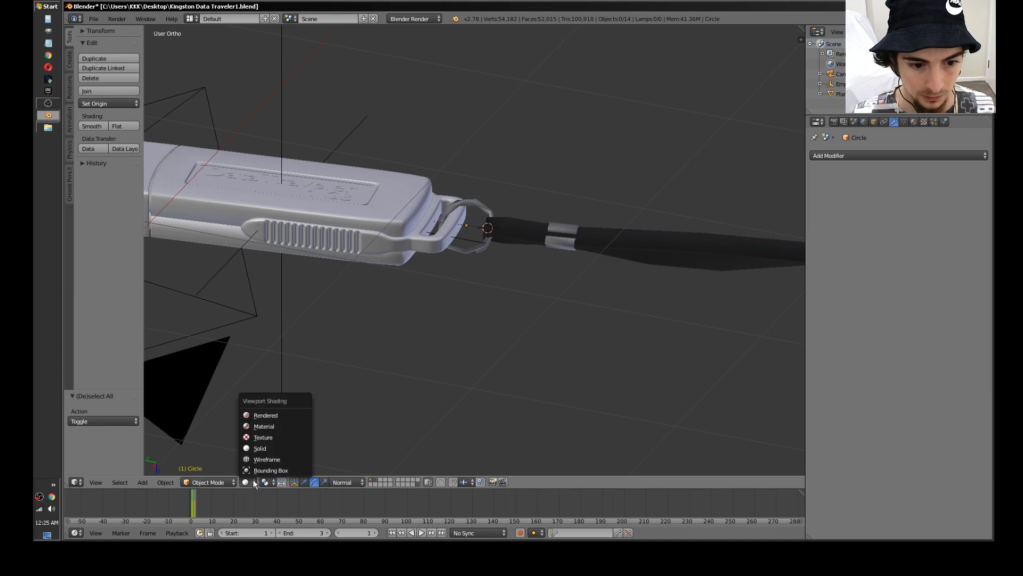
{"action": "left_click", "coordinate": [277, 414]}
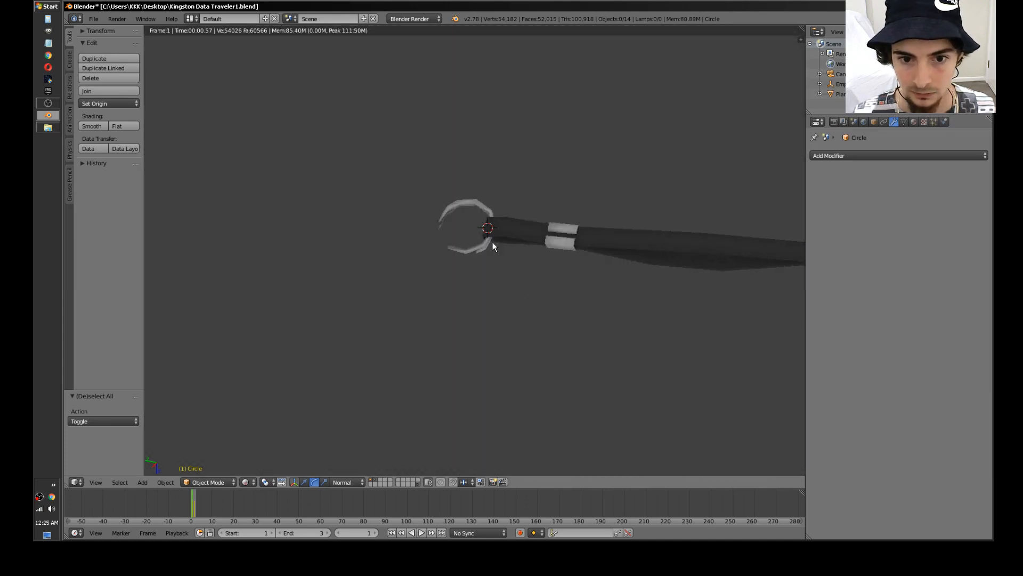
{"action": "middle_click_drag", "start_coordinate": [493, 246], "coordinate": [434, 204]}
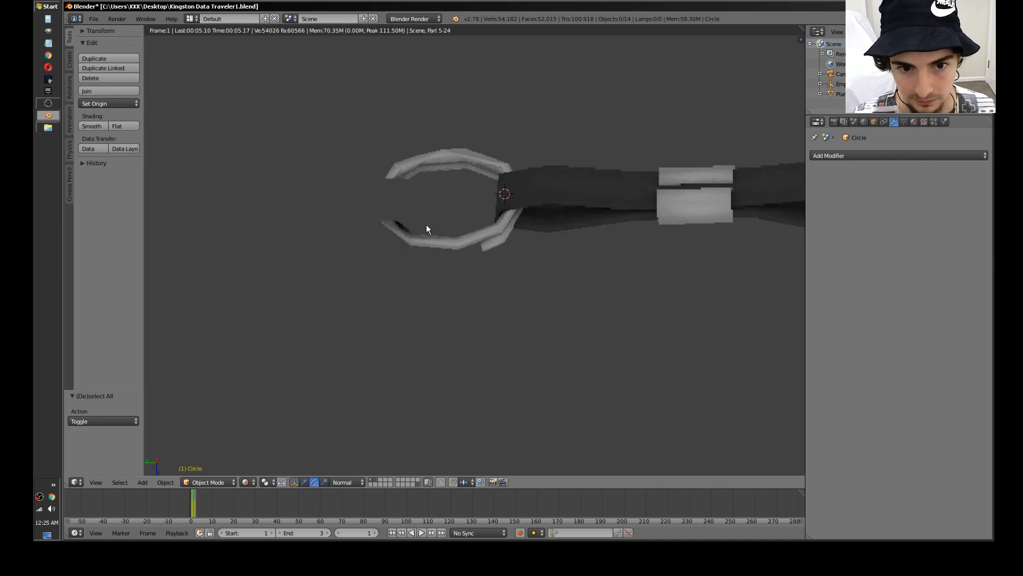
Step: Change the viewport to Texture shading and leave the strap mesh in Object Mode
{"action": "key", "text": "Tab"}
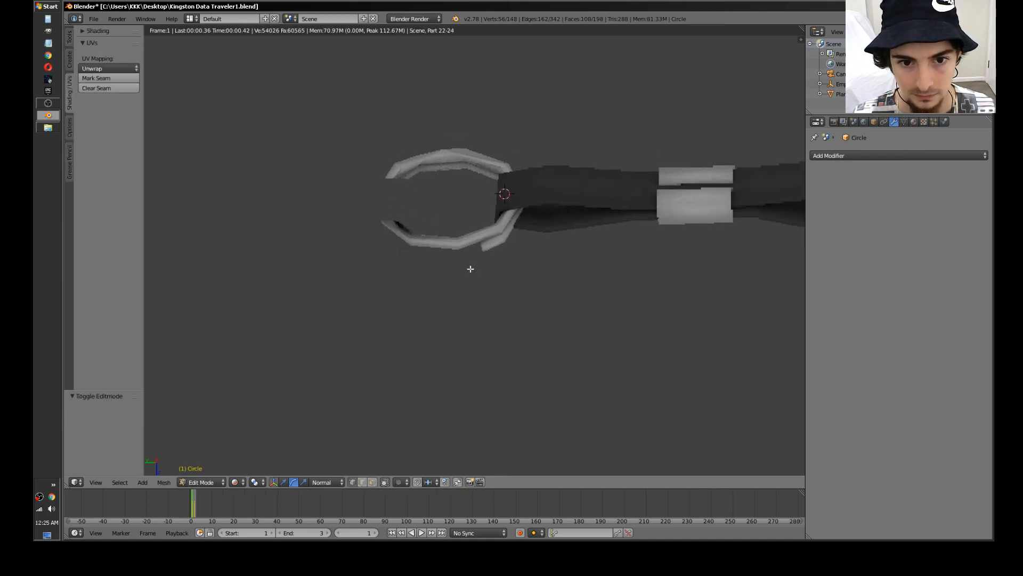
{"action": "left_click", "coordinate": [242, 483]}
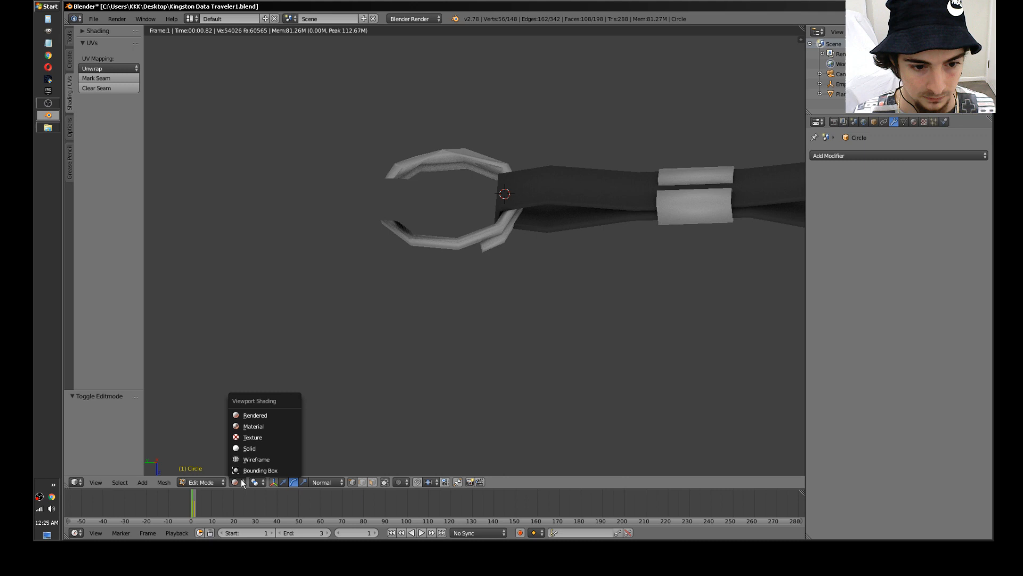
{"action": "left_click", "coordinate": [262, 438]}
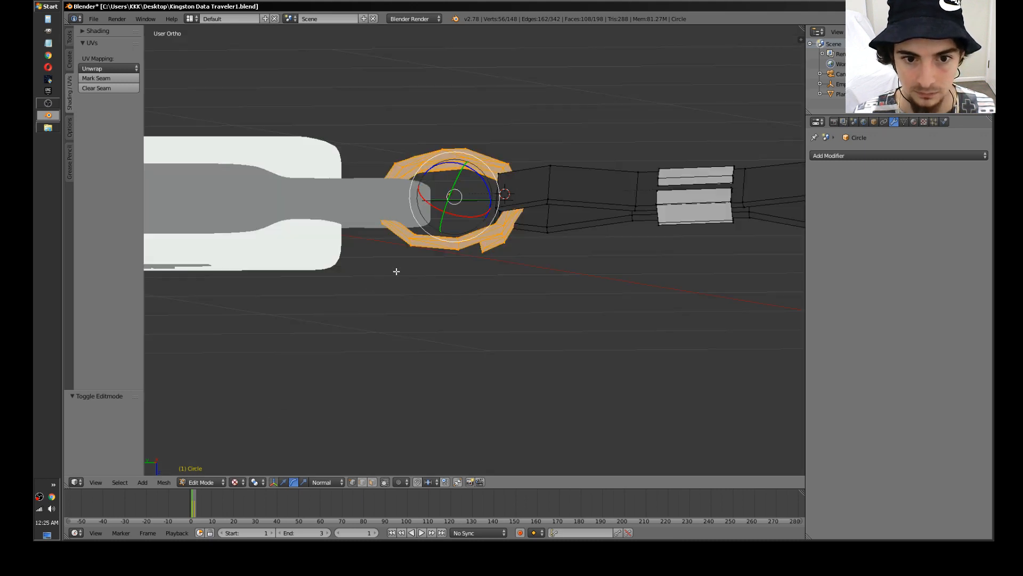
{"action": "middle_click_drag", "start_coordinate": [396, 271], "coordinate": [410, 326]}
{"action": "key", "text": "Tab"}
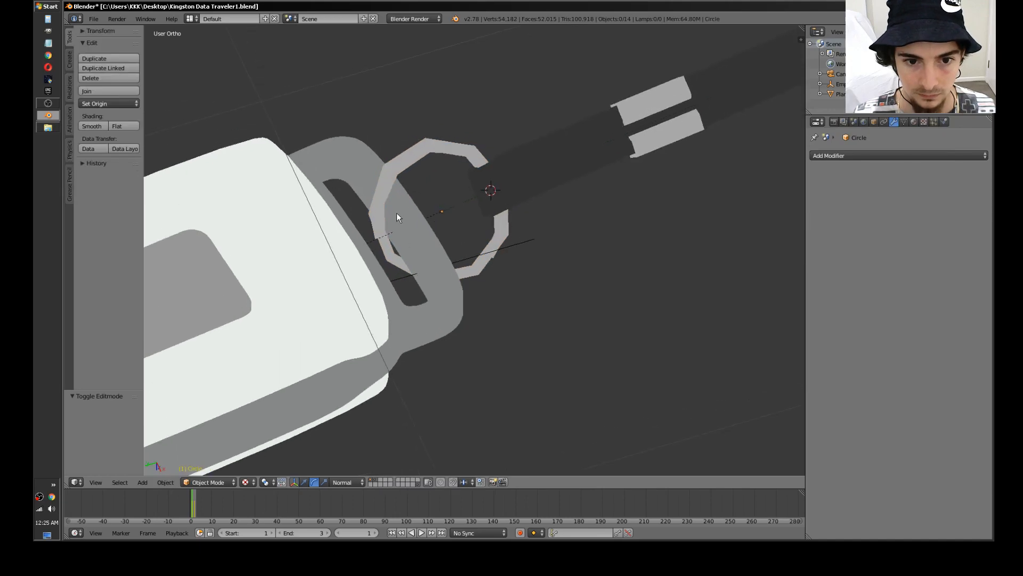
Step: Hide the grey USB body part with the loop that obscures the key ring
{"action": "right_click", "coordinate": [378, 217]}
{"action": "key", "text": "Tab"}
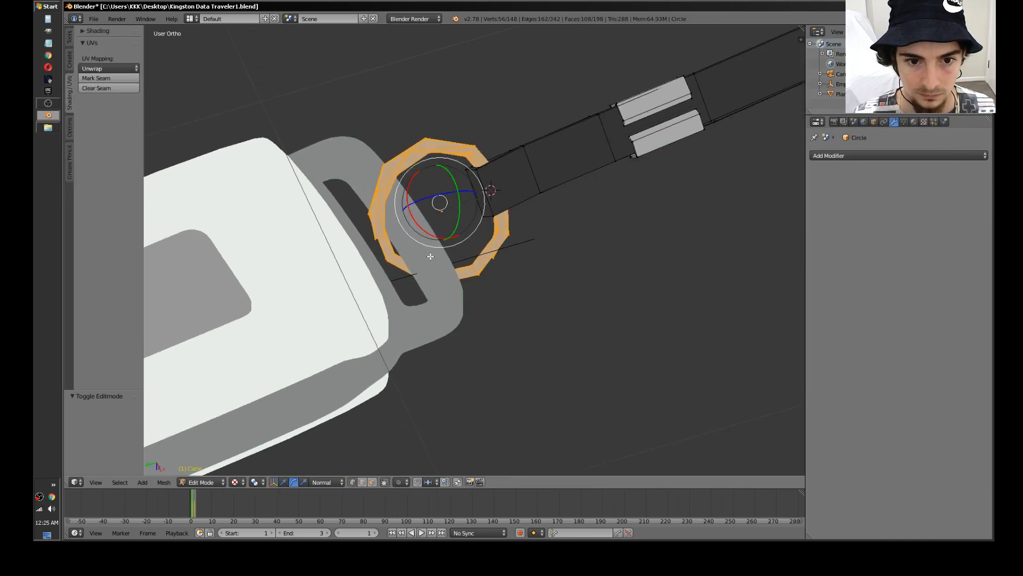
{"action": "middle_click_drag", "start_coordinate": [416, 229], "coordinate": [383, 235]}
{"action": "key", "text": "Tab"}
{"action": "right_click", "coordinate": [374, 266]}
{"action": "key", "text": "h"}
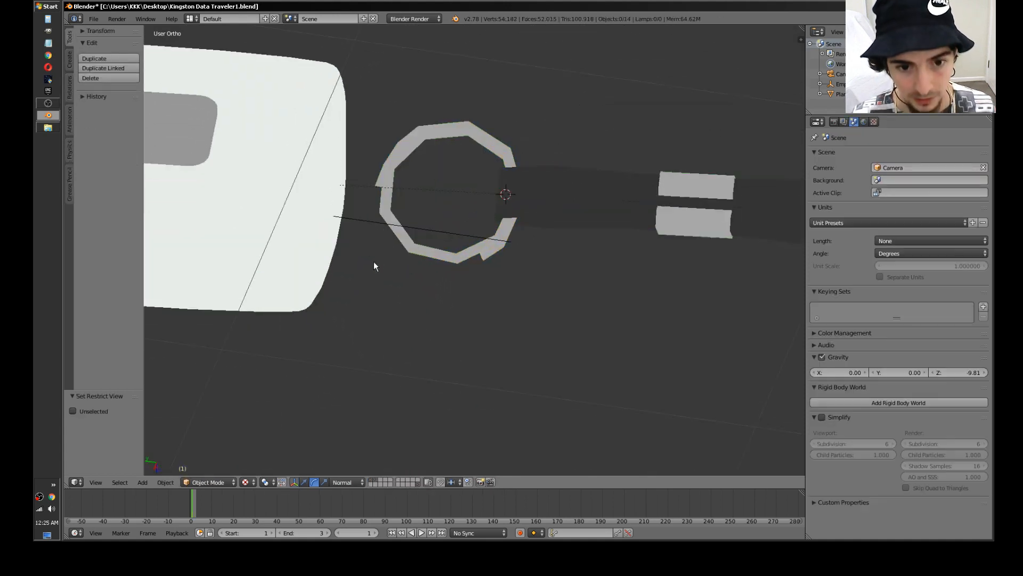
Step: Inspect the key ring, strap and clip up close from several angles in Rendered viewport shading
{"action": "middle_click_drag", "start_coordinate": [401, 272], "coordinate": [336, 391]}
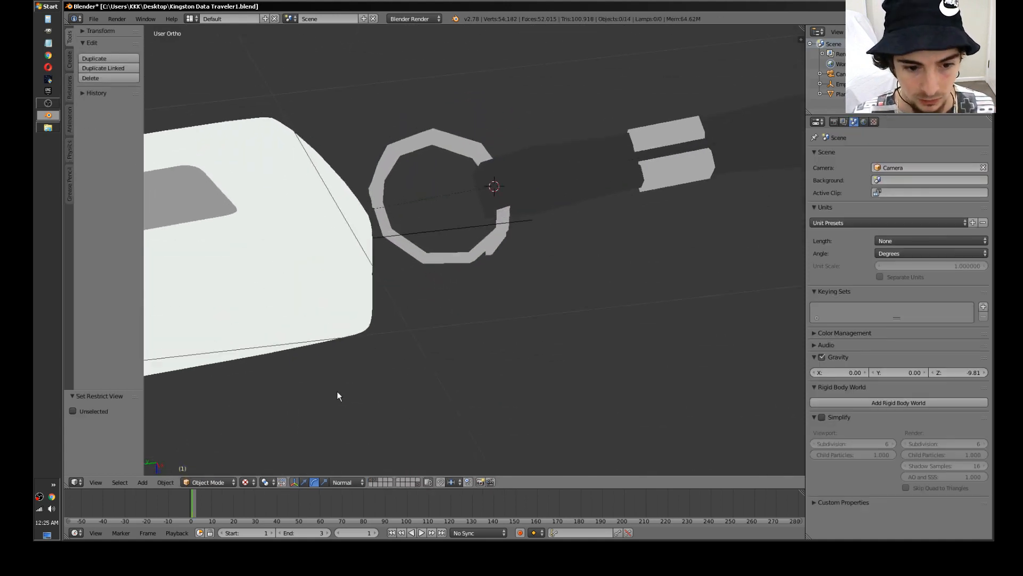
{"action": "left_click", "coordinate": [245, 482]}
{"action": "left_click", "coordinate": [280, 415]}
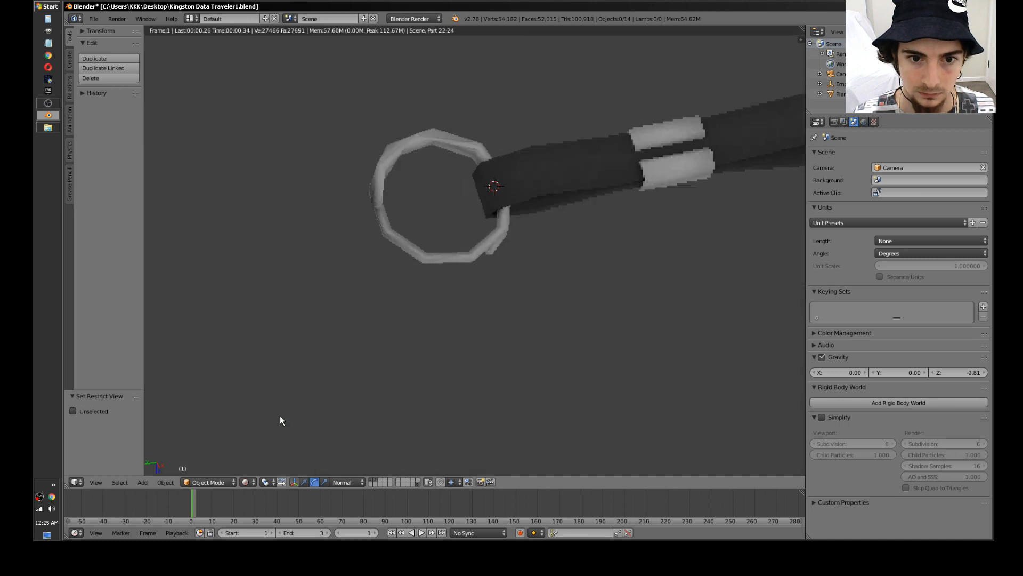
{"action": "middle_click_drag", "start_coordinate": [391, 350], "coordinate": [350, 349]}
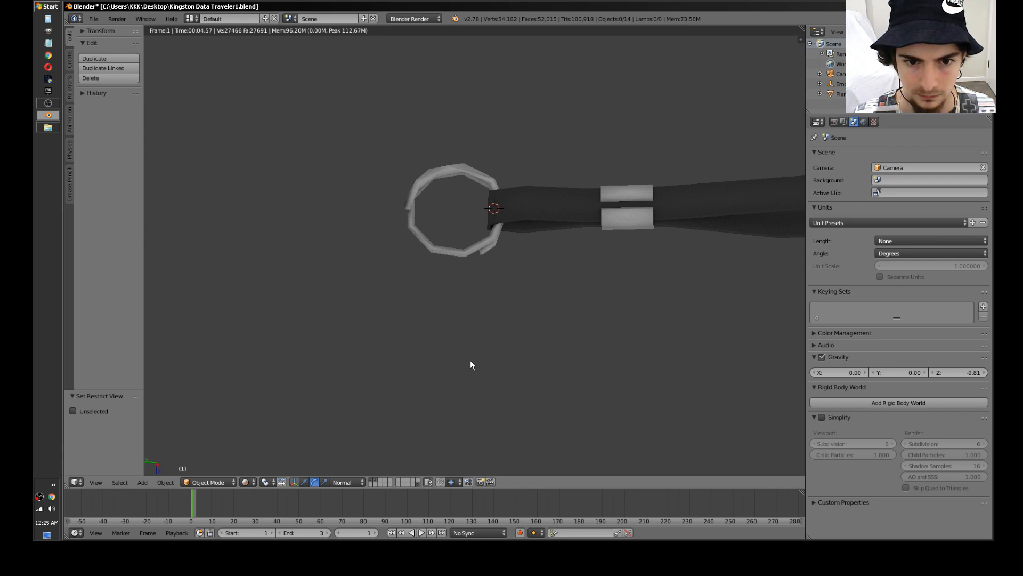
{"action": "middle_click_drag", "start_coordinate": [470, 361], "coordinate": [424, 282]}
{"action": "scroll", "coordinate": [546, 300], "scroll_direction": "up", "scroll_amount": 5}
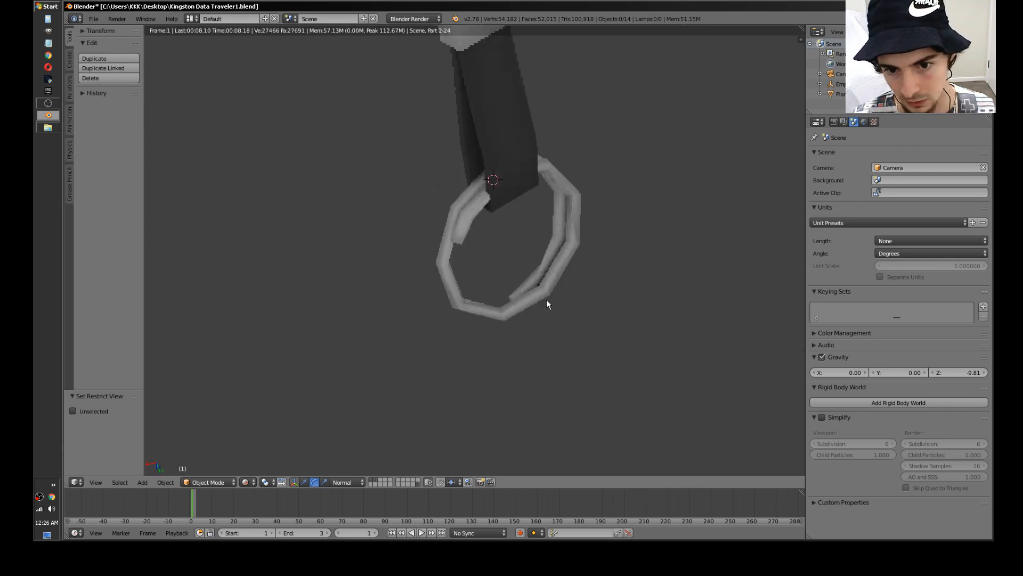
{"action": "middle_click_drag", "start_coordinate": [567, 284], "coordinate": [461, 299], "text": "shift"}
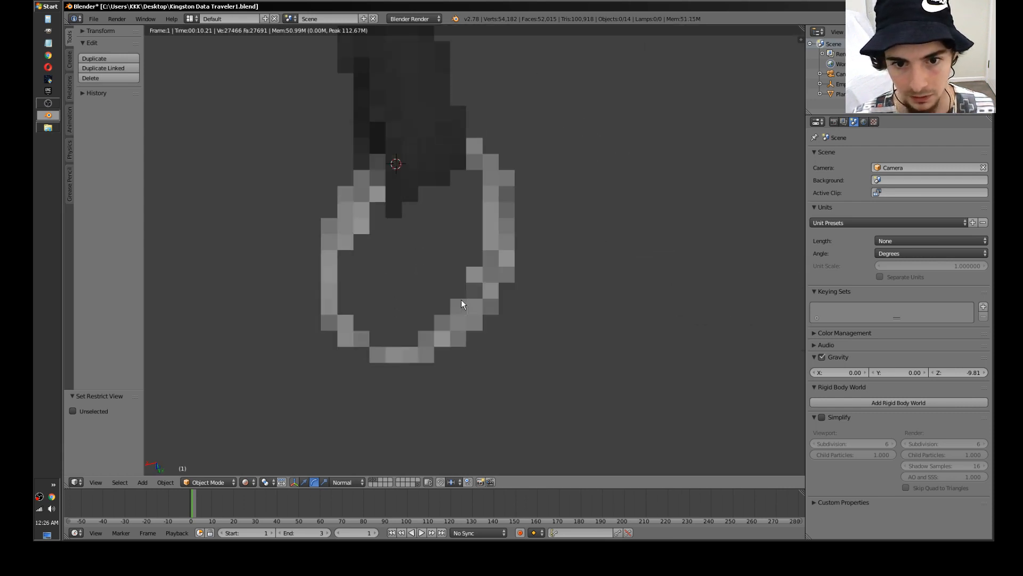
{"action": "scroll", "coordinate": [480, 287], "scroll_direction": "up", "scroll_amount": 1}
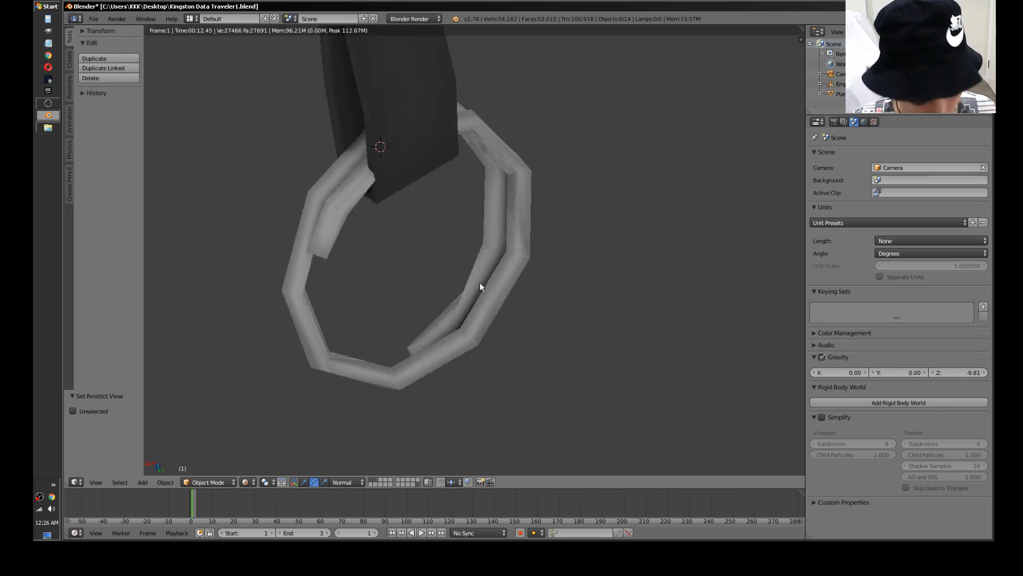
Step: Unhide the hidden USB loop part and return the viewport to Solid shading with the whole drive in view
{"action": "key", "text": "alt+h"}
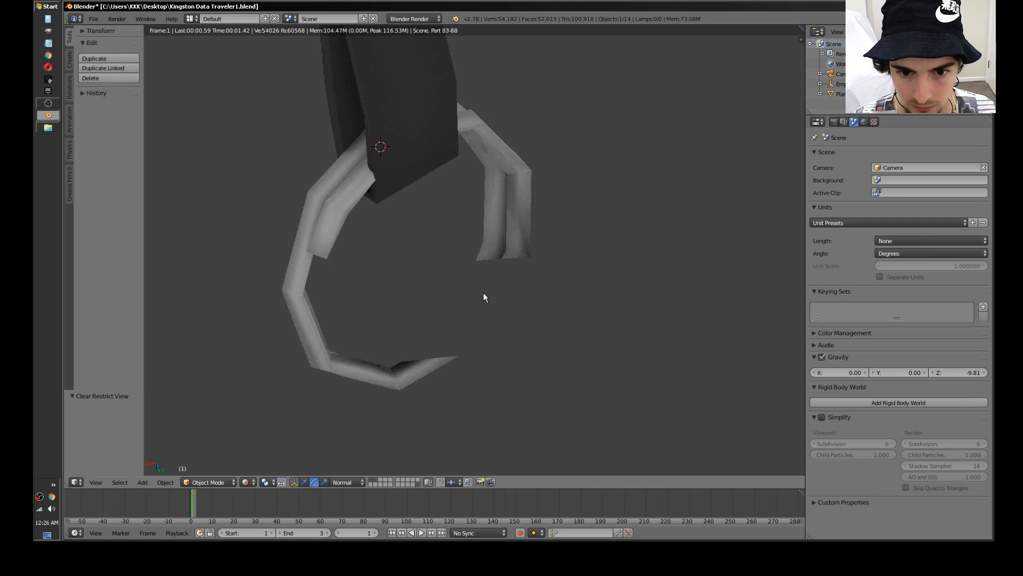
{"action": "scroll", "coordinate": [484, 293], "scroll_direction": "down", "scroll_amount": 1}
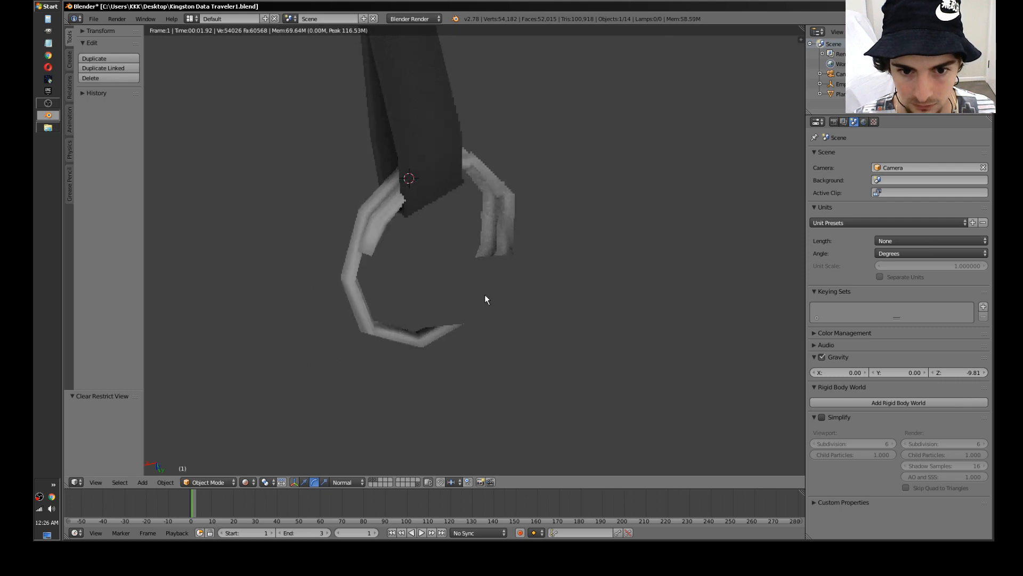
{"action": "left_click", "coordinate": [248, 481]}
{"action": "left_click", "coordinate": [264, 447]}
{"action": "scroll", "coordinate": [492, 277], "scroll_direction": "down", "scroll_amount": 6}
{"action": "middle_click_drag", "start_coordinate": [492, 277], "coordinate": [526, 249]}
{"action": "scroll", "coordinate": [408, 378], "scroll_direction": "up", "scroll_amount": 2}
Step: Give the ribbed USB side part with the strap loop a new material named blue
{"action": "right_click", "coordinate": [536, 235]}
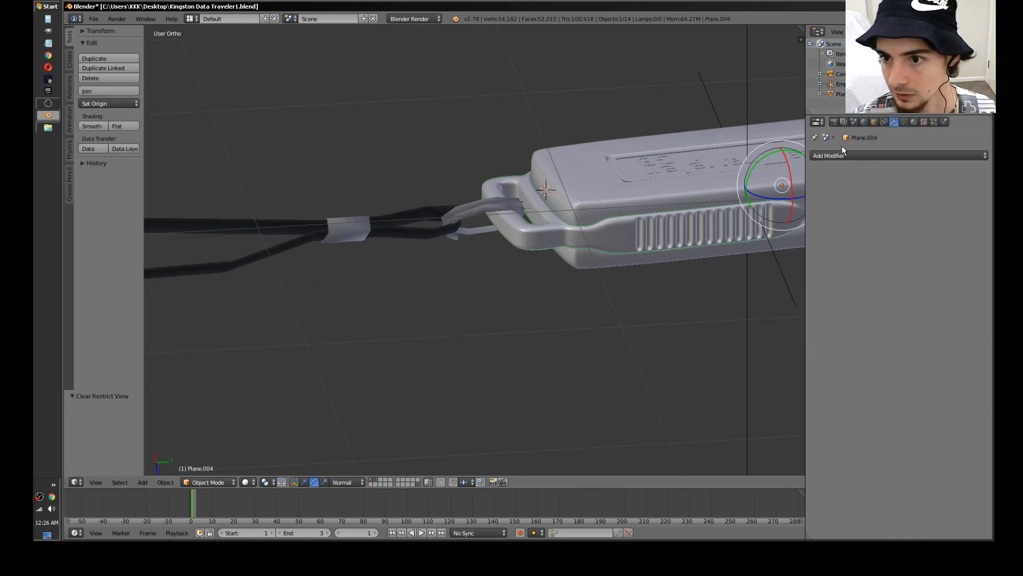
{"action": "left_click", "coordinate": [914, 121]}
{"action": "left_click", "coordinate": [983, 158]}
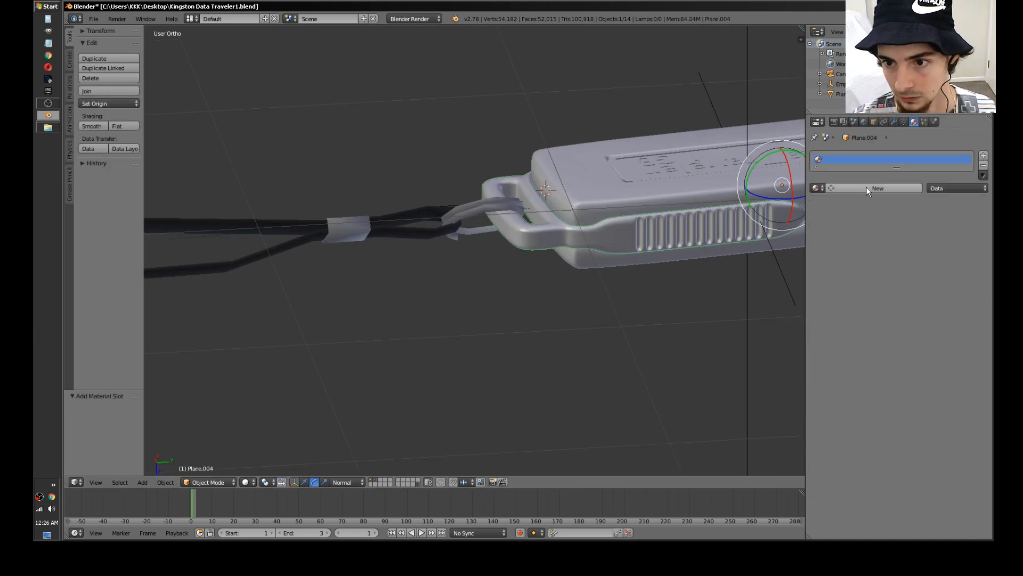
{"action": "left_click", "coordinate": [846, 188]}
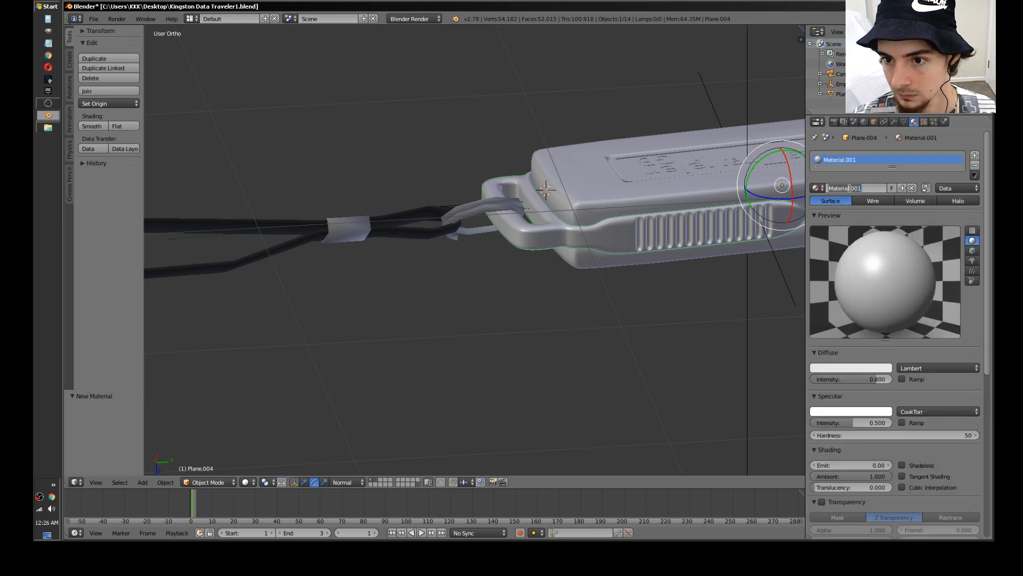
{"action": "type", "text": "blue"}
{"action": "key", "text": "Return"}
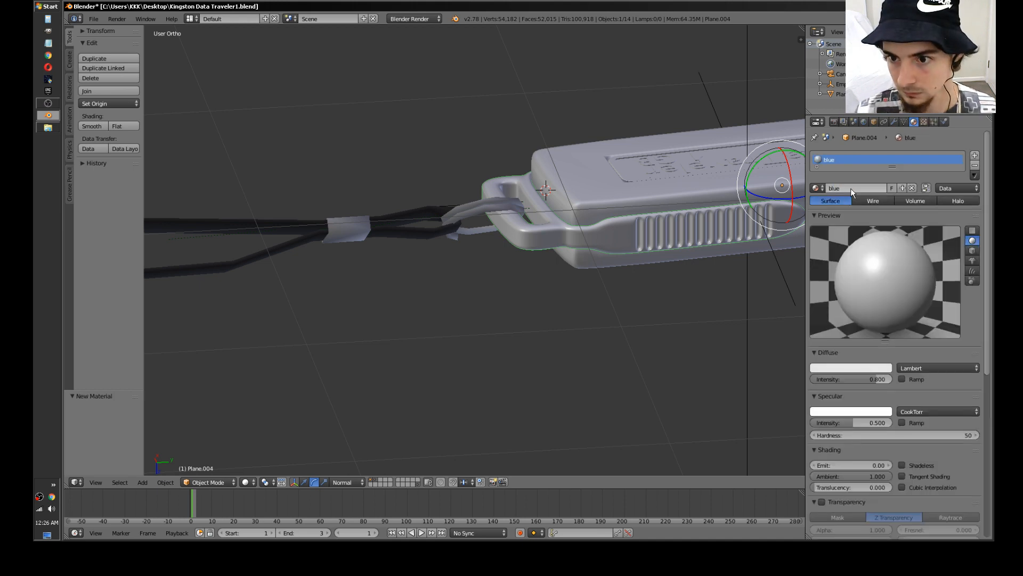
Step: Set the loop part's diffuse colour to a strong blue (R 0.000, G 0.143, B 0.800) and check it in Rendered shading
{"action": "left_click", "coordinate": [851, 368]}
{"action": "left_click_drag", "start_coordinate": [861, 269], "coordinate": [824, 295]}
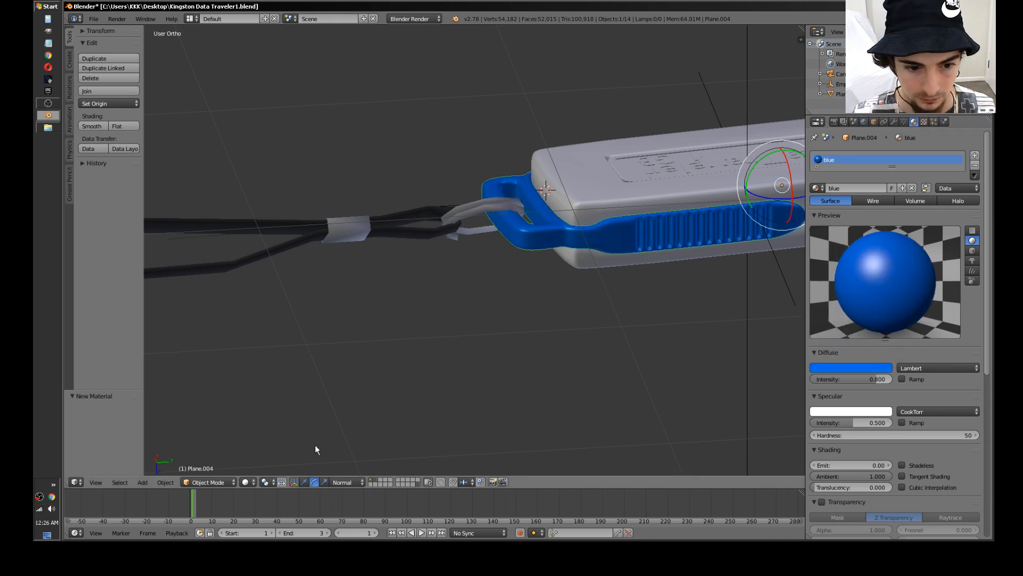
{"action": "left_click", "coordinate": [250, 481]}
{"action": "left_click", "coordinate": [269, 414]}
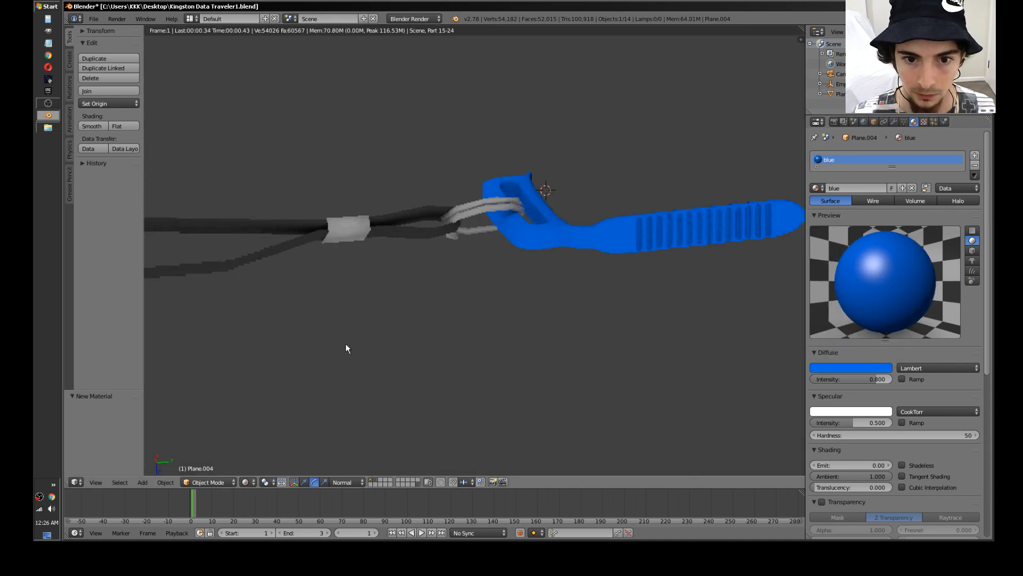
{"action": "middle_click_drag", "start_coordinate": [375, 330], "coordinate": [418, 325]}
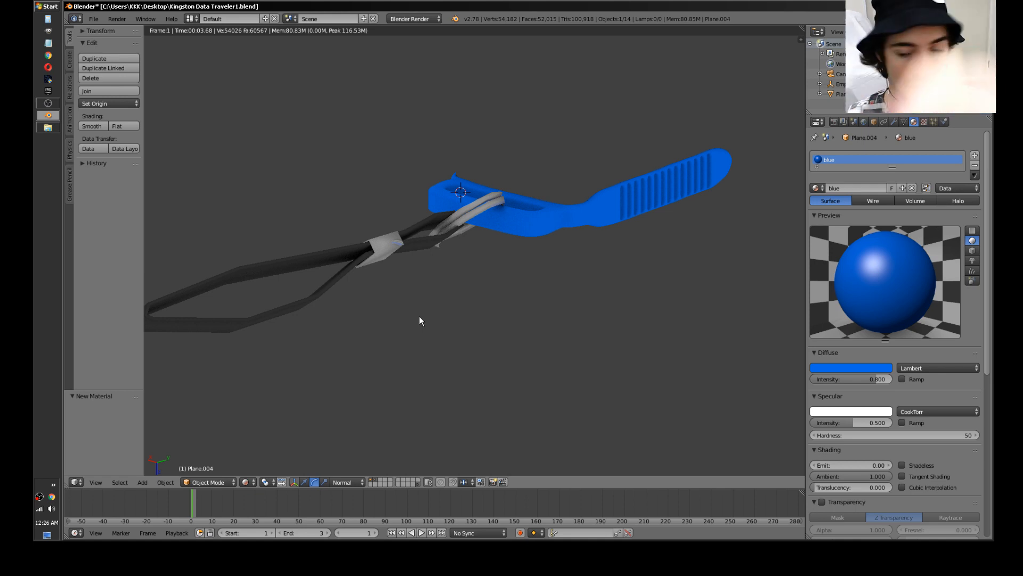
Step: Change the loop part's diffuse colour to purple
{"action": "left_click", "coordinate": [831, 368]}
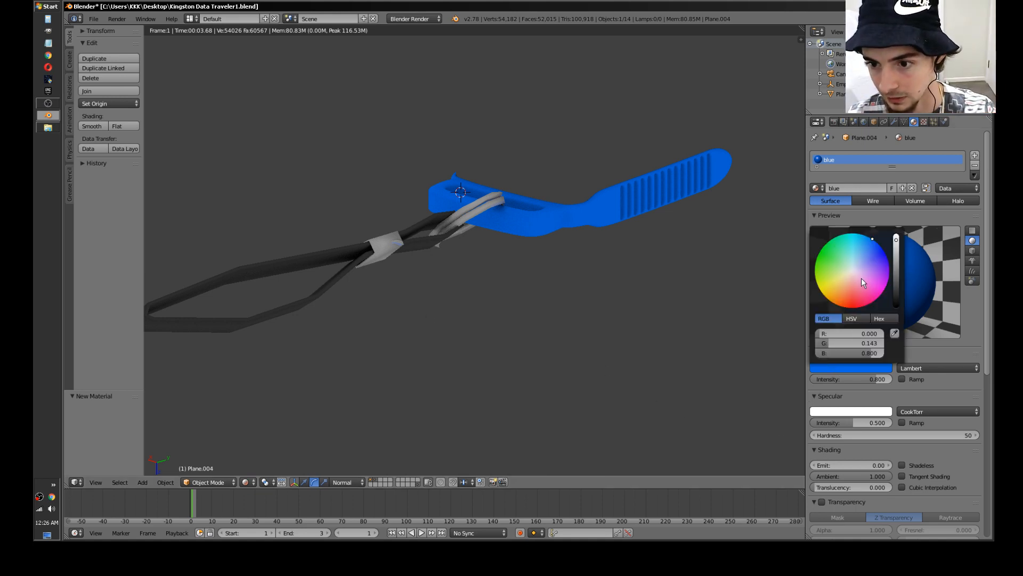
{"action": "mouse_move", "coordinate": [863, 281]}
{"action": "left_mouse_down"}
{"action": "mouse_move", "coordinate": [863, 299]}
{"action": "mouse_move", "coordinate": [875, 267]}
{"action": "left_mouse_up"}
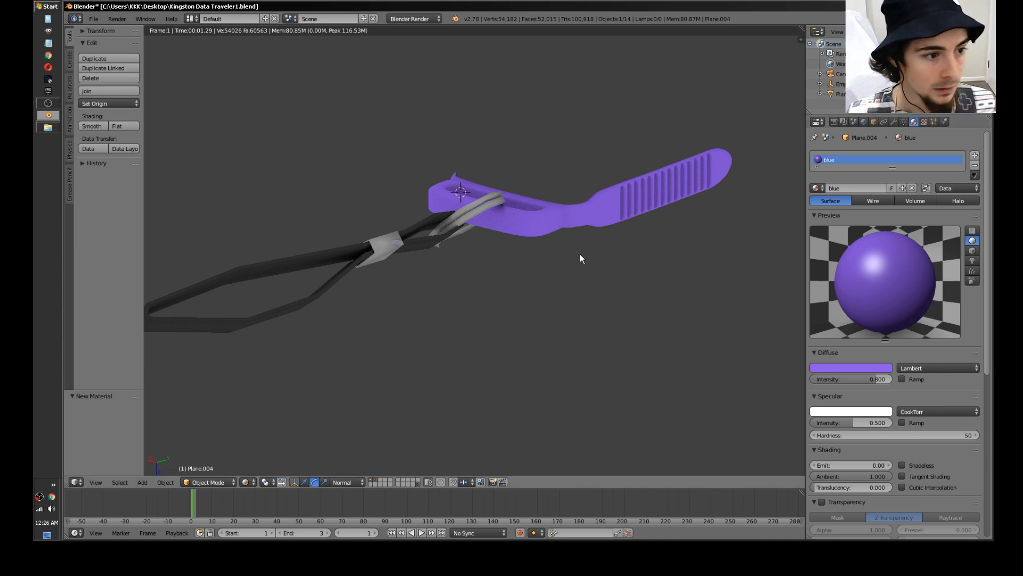
Step: Switch to Solid shading and examine the mesh density of the loop part in Edit Mode
{"action": "key", "text": "Tab"}
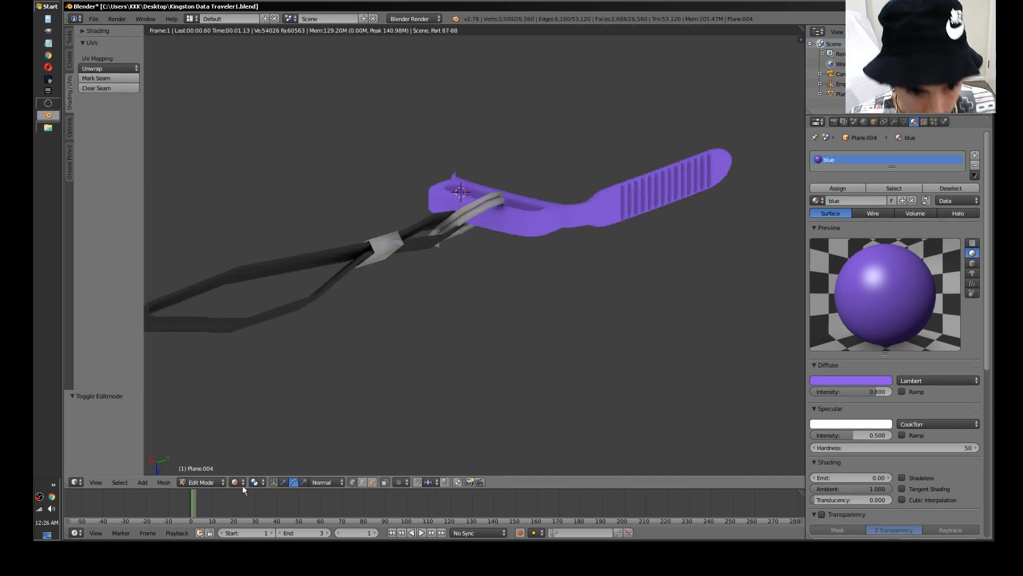
{"action": "left_click", "coordinate": [237, 481]}
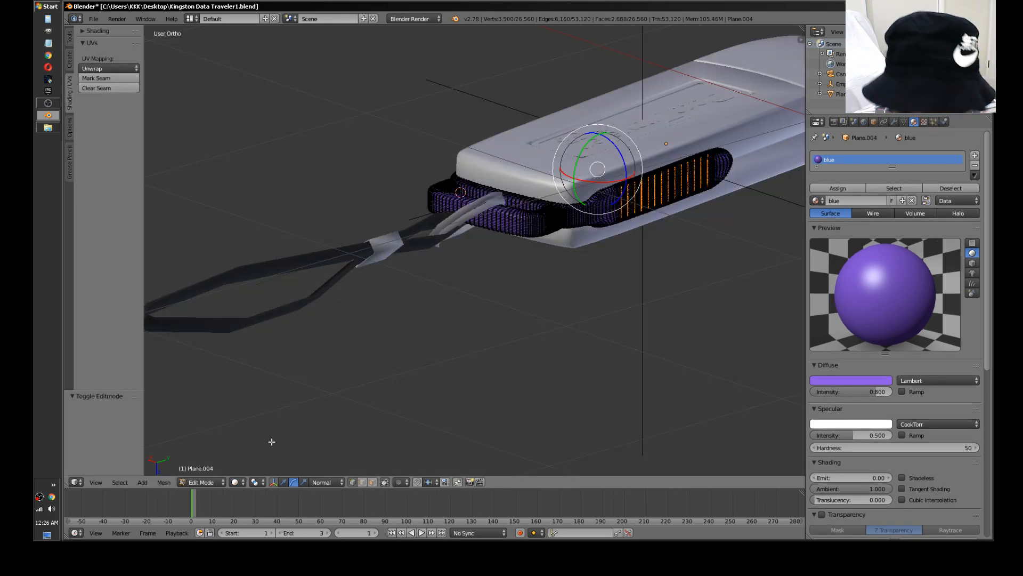
{"action": "scroll", "coordinate": [500, 219], "scroll_direction": "down", "scroll_amount": 3}
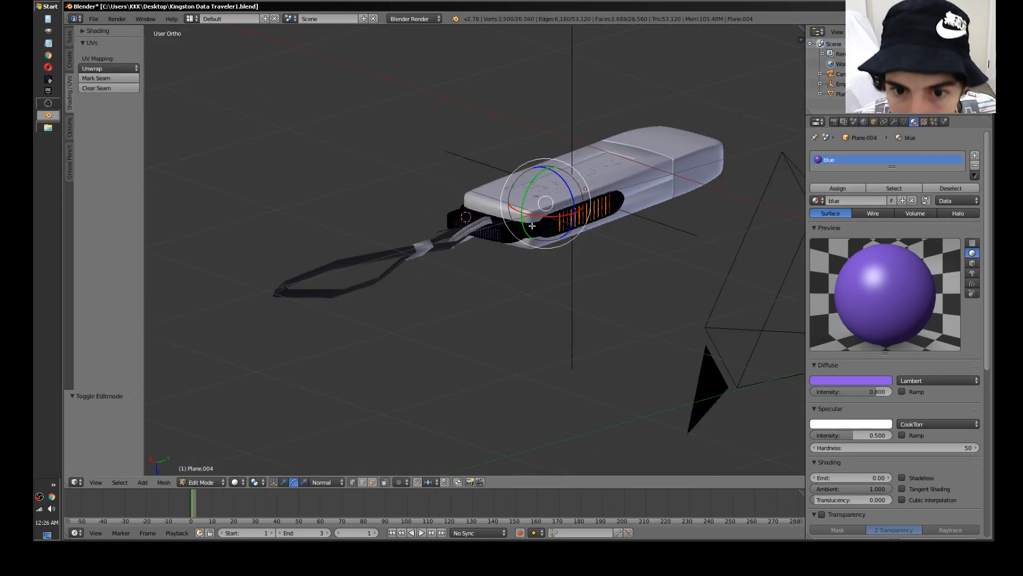
{"action": "key", "text": "Tab"}
{"action": "key", "text": "Tab"}
{"action": "scroll", "coordinate": [500, 218], "scroll_direction": "up", "scroll_amount": 10}
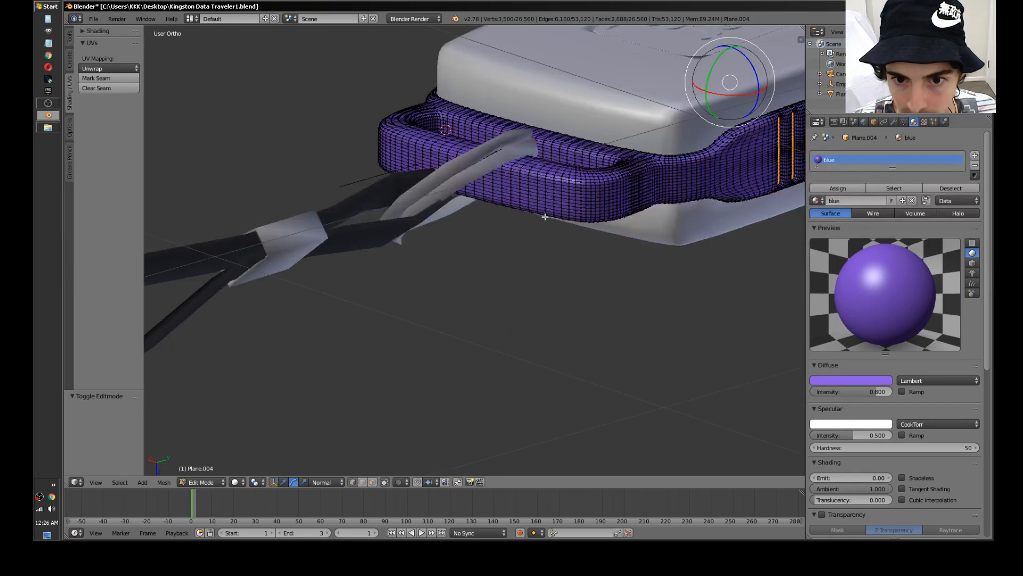
{"action": "scroll", "coordinate": [501, 237], "scroll_direction": "down", "scroll_amount": 8}
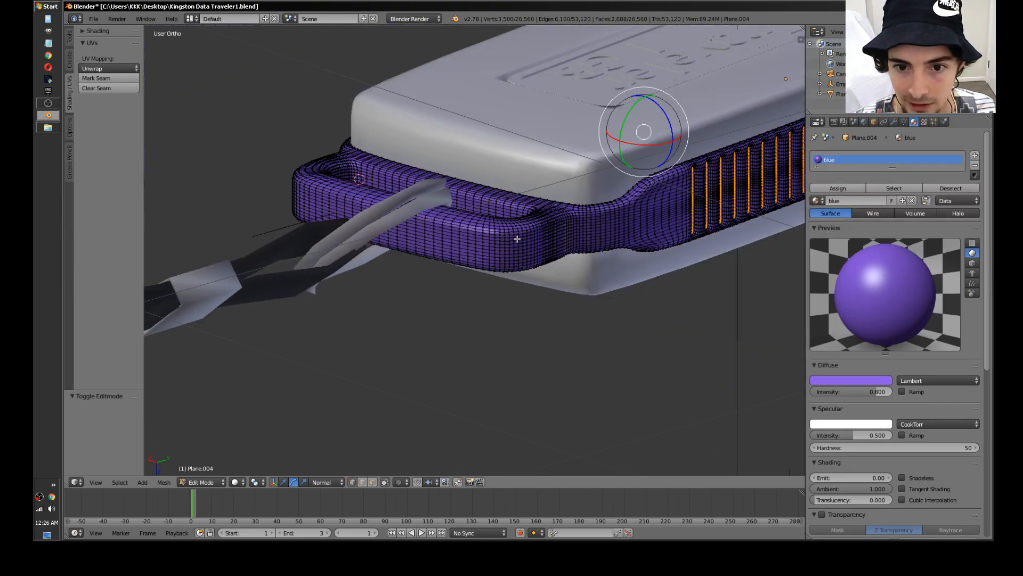
{"action": "key", "text": "Tab"}
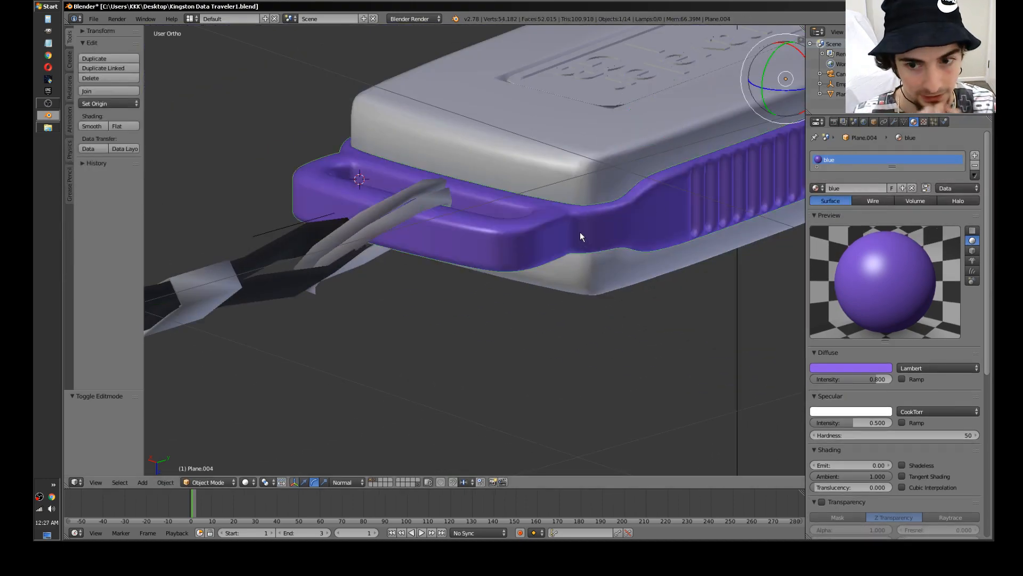
Step: Add a Decimate modifier to the loop part and set its mode to Un-Subdivide
{"action": "left_click", "coordinate": [894, 122]}
{"action": "left_click", "coordinate": [862, 156]}
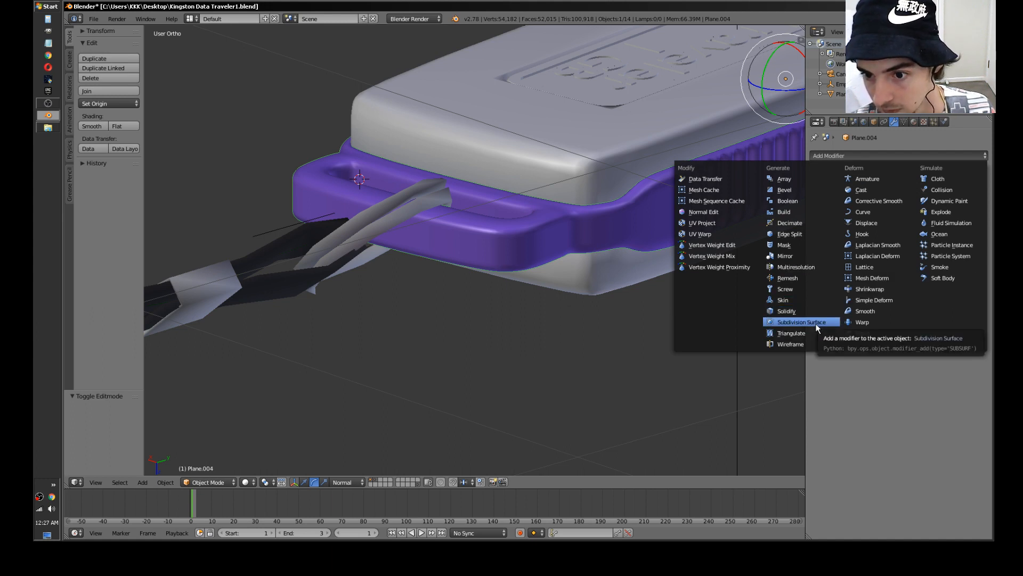
{"action": "left_click", "coordinate": [804, 223]}
{"action": "left_click", "coordinate": [896, 203]}
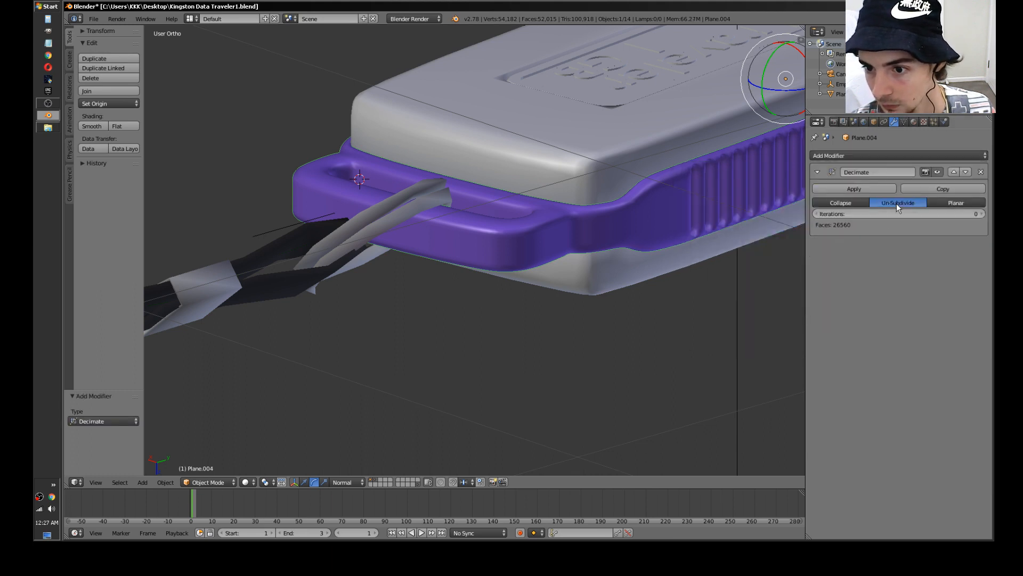
Step: Examine the loop part's mesh grid around the strap opening and ribbed side in Edit Mode
{"action": "right_click", "coordinate": [561, 239]}
{"action": "key", "text": "Tab"}
{"action": "key", "text": "Tab"}
{"action": "right_click", "coordinate": [530, 241]}
{"action": "key", "text": "Tab"}
{"action": "scroll", "coordinate": [528, 235], "scroll_direction": "up", "scroll_amount": 4}
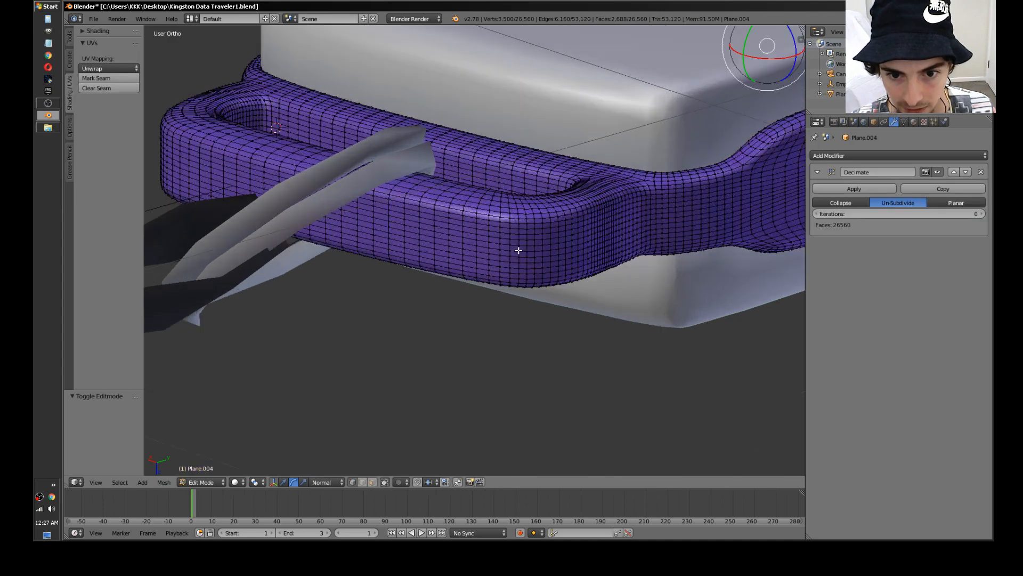
{"action": "mouse_move", "coordinate": [540, 265]}
{"action": "middle_mouse_down"}
{"action": "mouse_move", "coordinate": [541, 244]}
{"action": "mouse_move", "coordinate": [523, 242]}
{"action": "mouse_move", "coordinate": [506, 258]}
{"action": "mouse_move", "coordinate": [498, 238]}
{"action": "mouse_move", "coordinate": [544, 258]}
{"action": "mouse_move", "coordinate": [538, 249]}
{"action": "middle_mouse_up"}
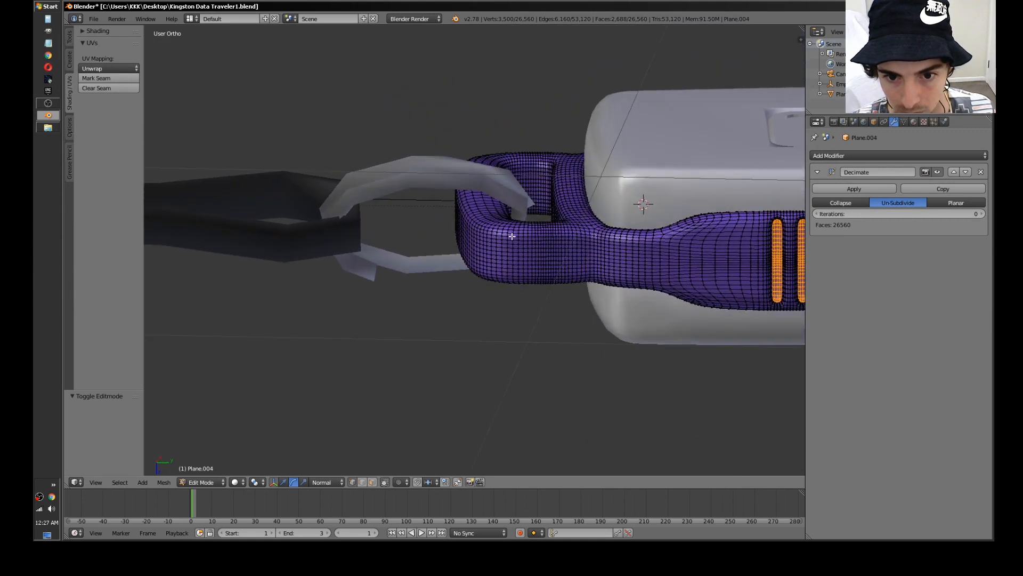
{"action": "scroll", "coordinate": [571, 244], "scroll_direction": "up", "scroll_amount": 3}
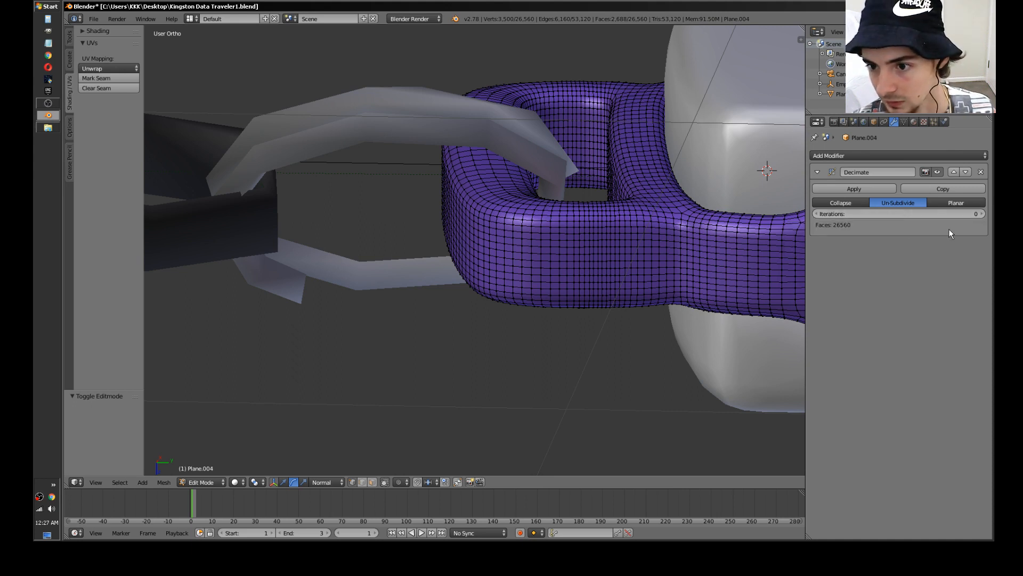
Step: Set the Decimate iterations to 10 and return to Object Mode to preview the reduced loop part
{"action": "left_click", "coordinate": [935, 214]}
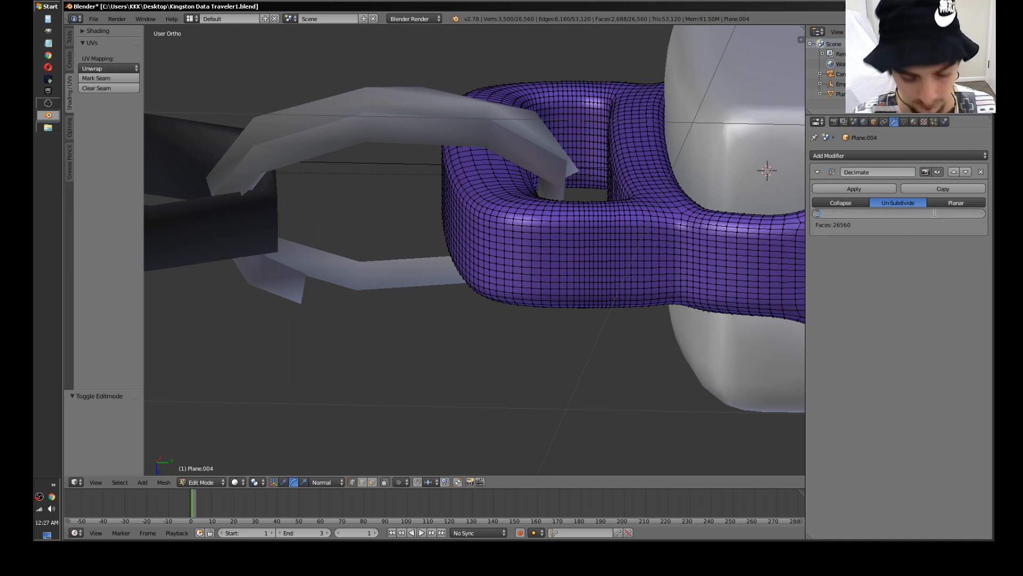
{"action": "type", "text": "10"}
{"action": "key", "text": "Return"}
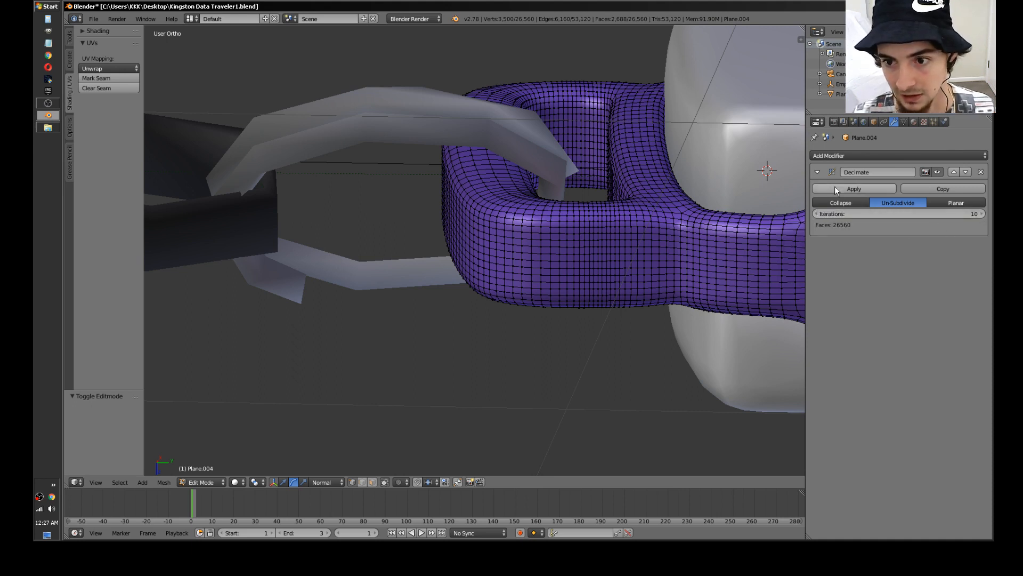
{"action": "key", "text": "Tab"}
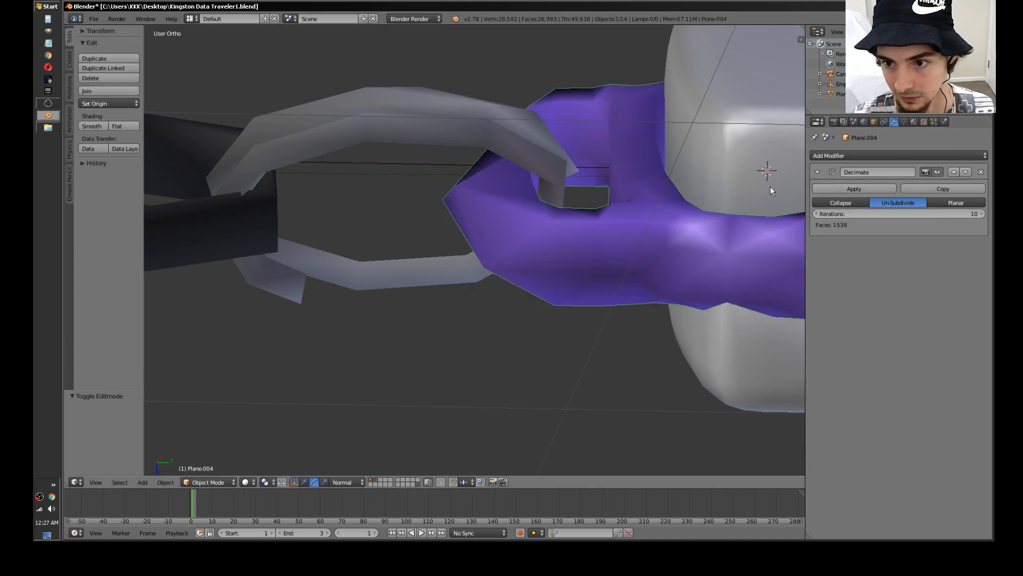
{"action": "key", "text": "Return"}
Step: Set the Decimate iterations to 4 and check the loop part's shape from another angle
{"action": "double_click", "coordinate": [942, 212]}
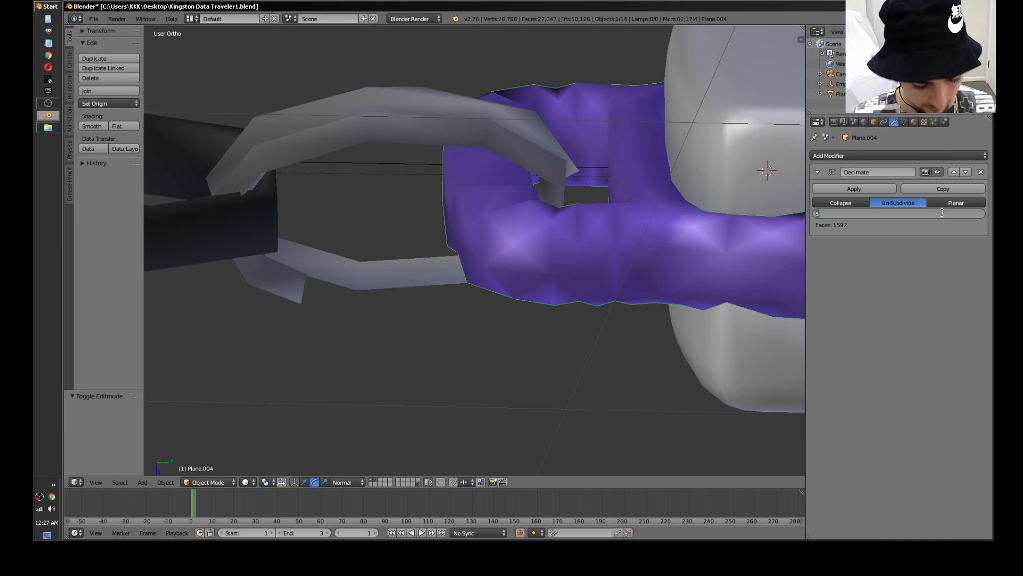
{"action": "type", "text": "4"}
{"action": "key", "text": "Return"}
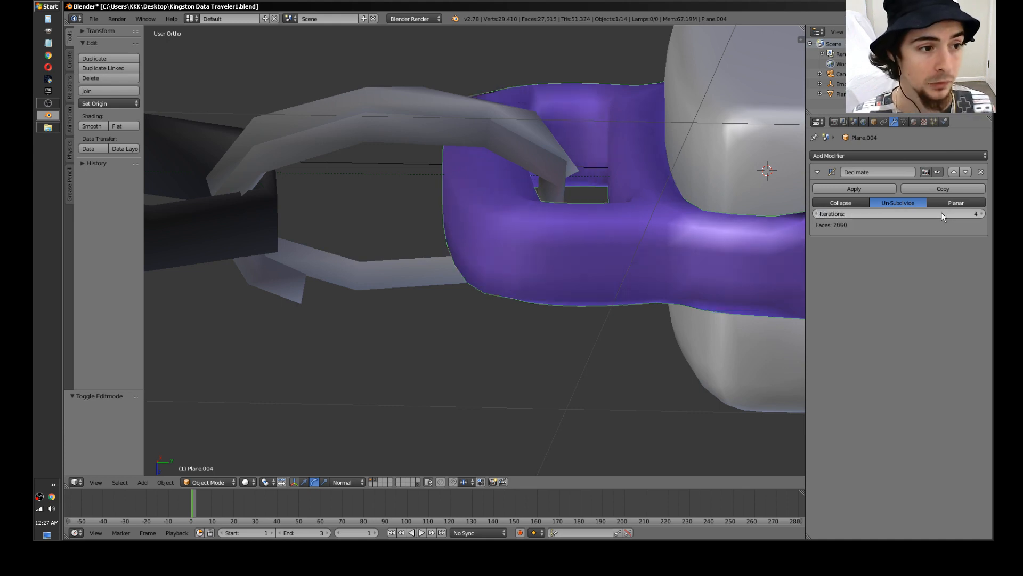
{"action": "middle_click_drag", "start_coordinate": [458, 290], "coordinate": [514, 299]}
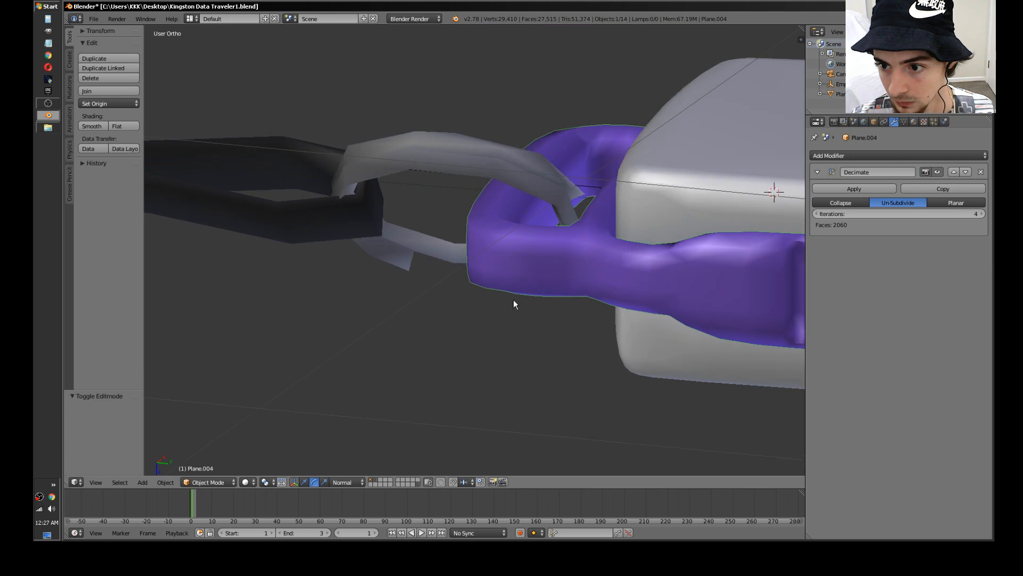
Step: Set the Decimate iterations to 6
{"action": "left_click", "coordinate": [916, 217]}
{"action": "type", "text": "6"}
{"action": "key", "text": "Return"}
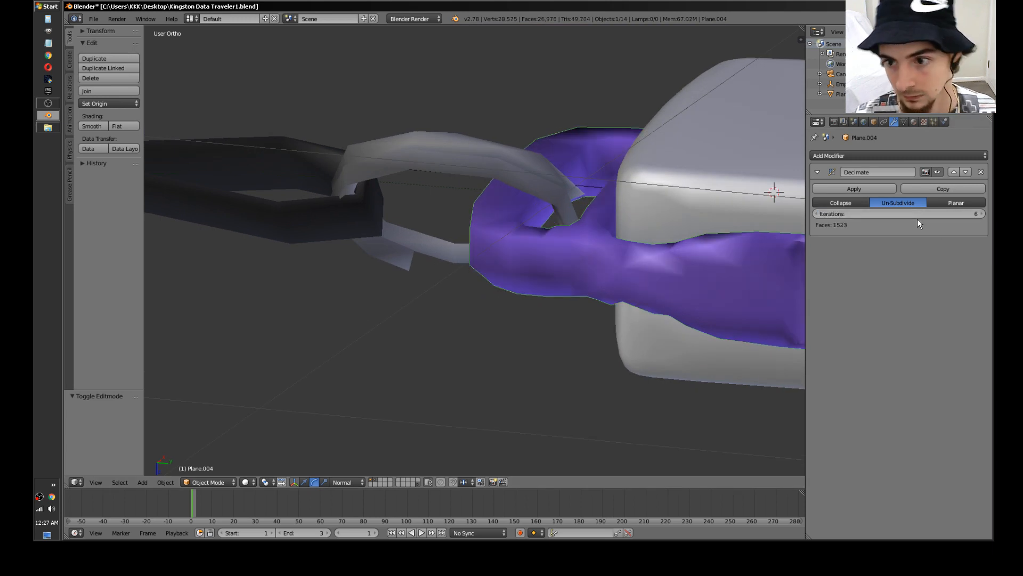
Step: Try 8 and then 10 Un-Subdivide iterations in the loop part's Decimate modifier
{"action": "left_click", "coordinate": [924, 215]}
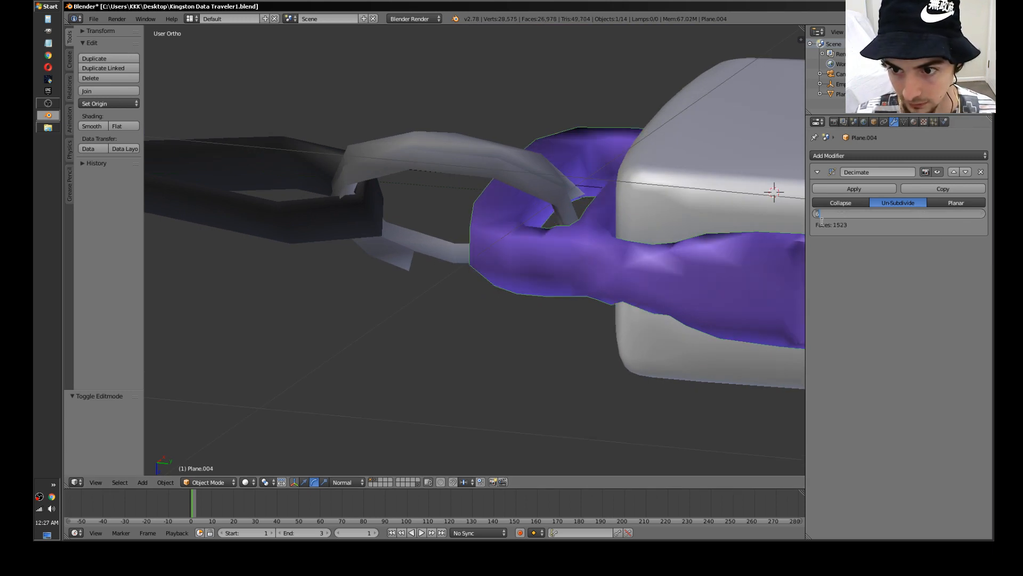
{"action": "left_click", "coordinate": [852, 214]}
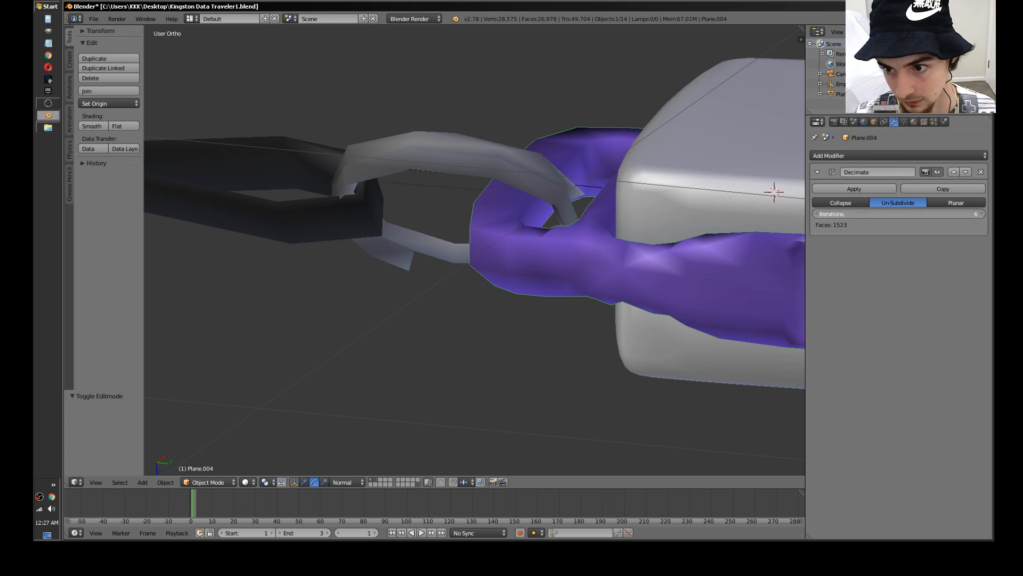
{"action": "type", "text": "8"}
{"action": "key", "text": "Return"}
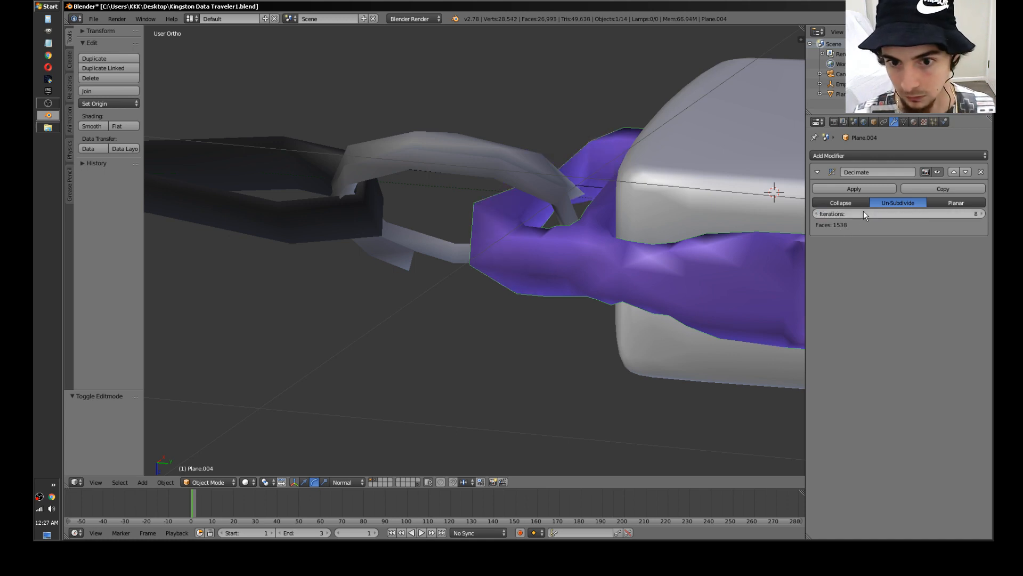
{"action": "left_click", "coordinate": [863, 214]}
{"action": "type", "text": "10"}
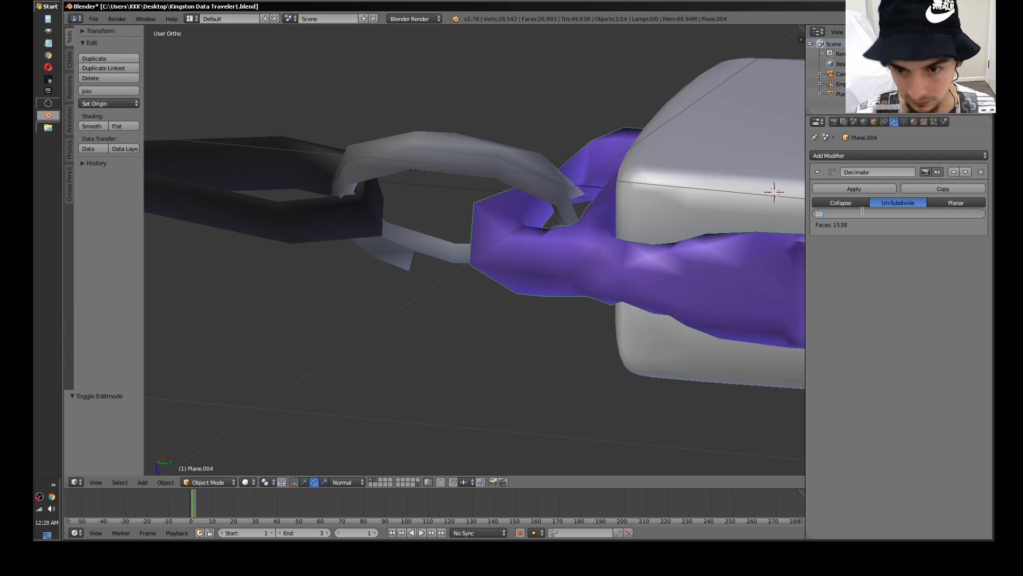
{"action": "key", "text": "Return"}
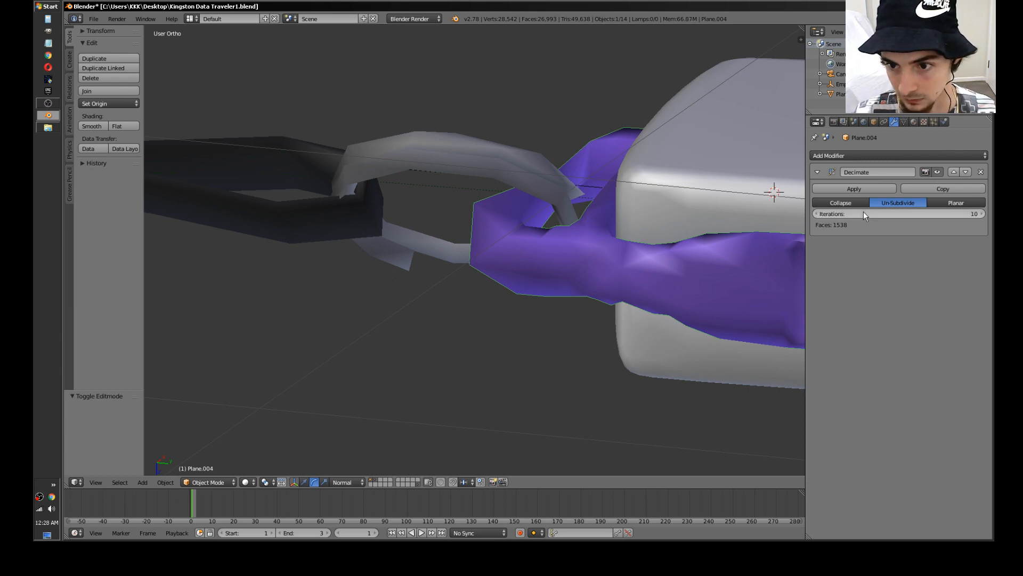
Step: Set the Decimate iterations to 4 and apply the modifier to the loop part
{"action": "left_click", "coordinate": [863, 211]}
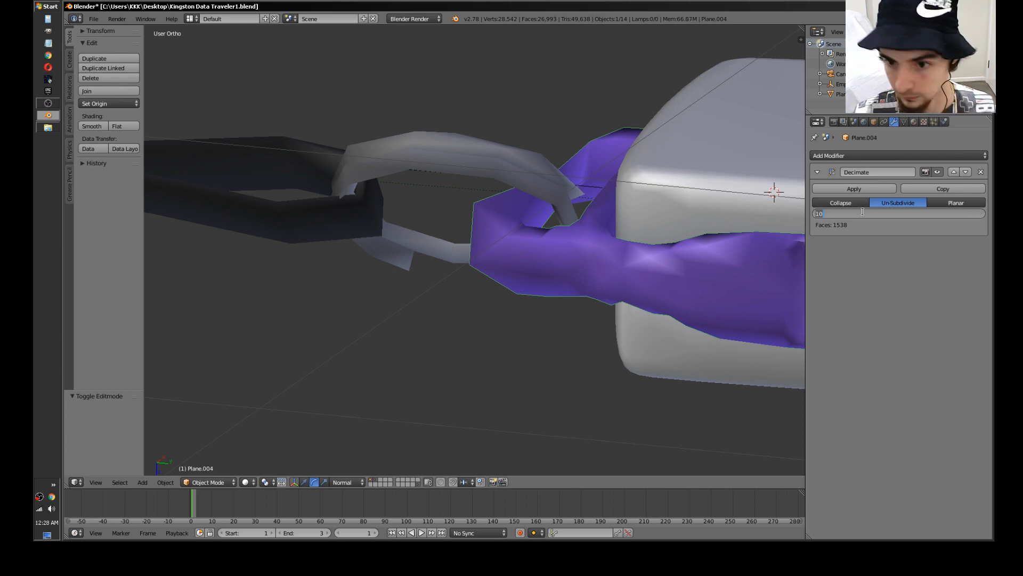
{"action": "type", "text": "4"}
{"action": "key", "text": "Return"}
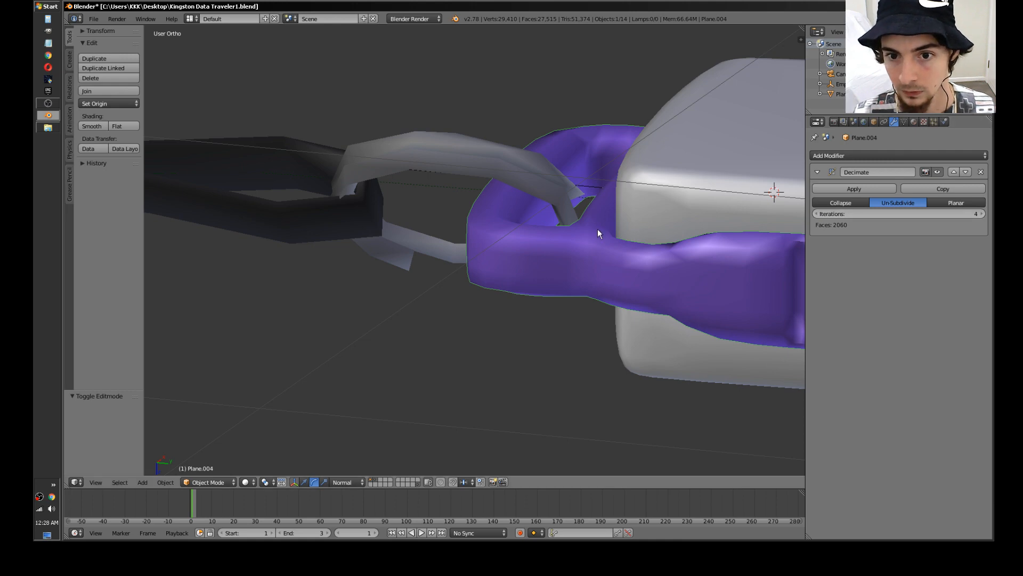
{"action": "middle_click_drag", "start_coordinate": [597, 228], "coordinate": [593, 250]}
{"action": "scroll", "coordinate": [641, 293], "scroll_direction": "down", "scroll_amount": 4}
{"action": "left_click", "coordinate": [835, 190]}
Step: Clear the selection in Edit Mode, examine the loop part's reduced mesh around the neck and ribs, and return to Object Mode
{"action": "key", "text": "Tab"}
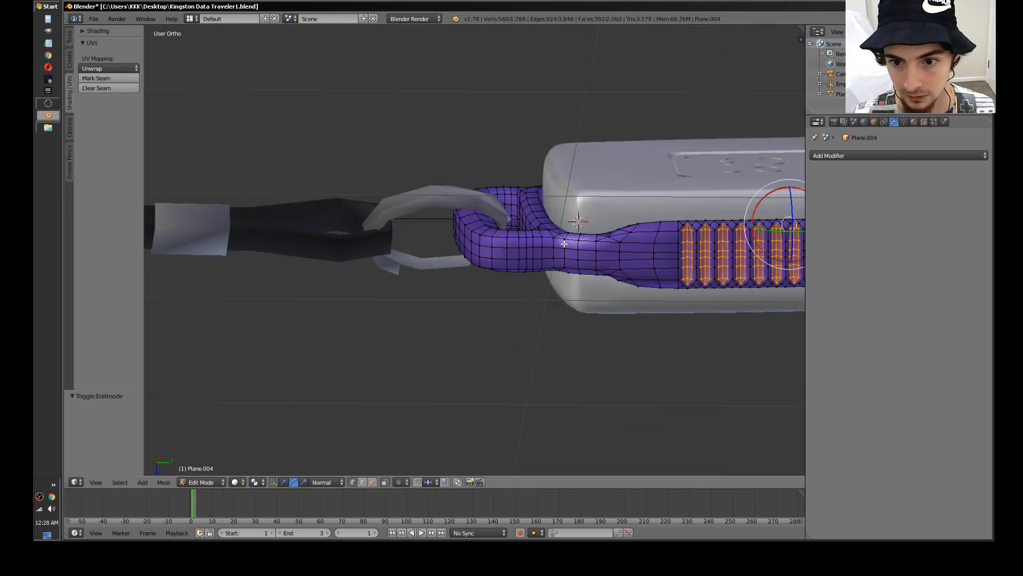
{"action": "middle_click_drag", "start_coordinate": [510, 249], "coordinate": [539, 230]}
{"action": "key", "text": "a"}
{"action": "scroll", "coordinate": [540, 230], "scroll_direction": "up", "scroll_amount": 5}
{"action": "scroll", "coordinate": [531, 221], "scroll_direction": "down", "scroll_amount": 4}
{"action": "scroll", "coordinate": [439, 202], "scroll_direction": "up", "scroll_amount": 3}
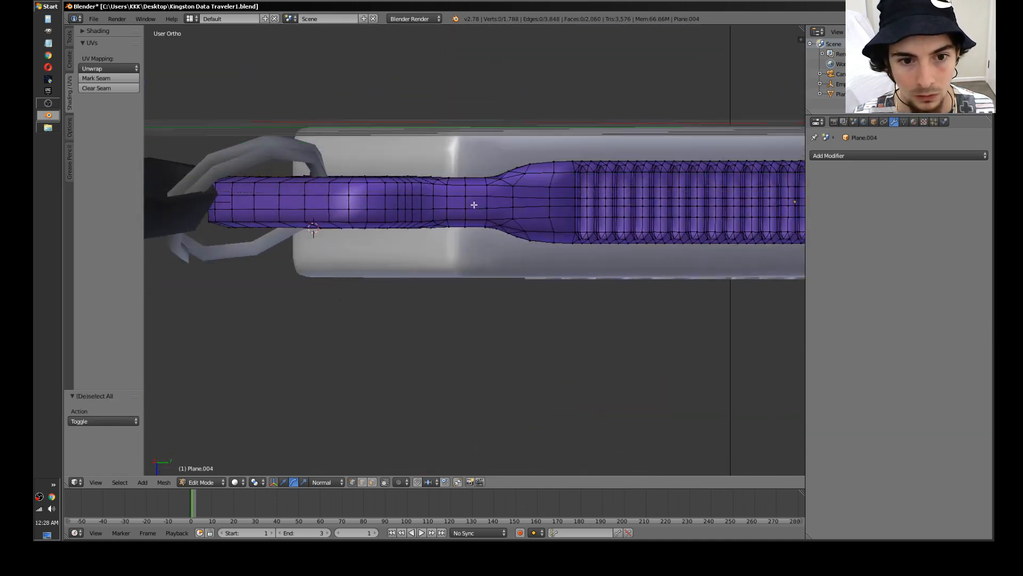
{"action": "middle_click_drag", "start_coordinate": [473, 206], "coordinate": [469, 250]}
{"action": "key", "text": "Tab"}
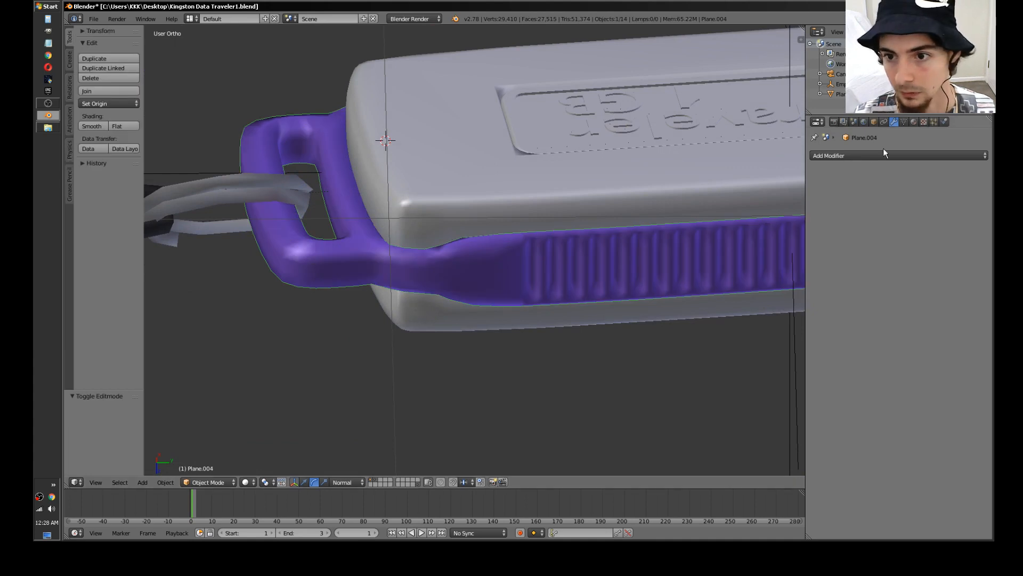
Step: Try another Decimate modifier on the loop part, using Un-Subdivide with 2 iterations, and check the ribbed side
{"action": "left_click", "coordinate": [875, 155]}
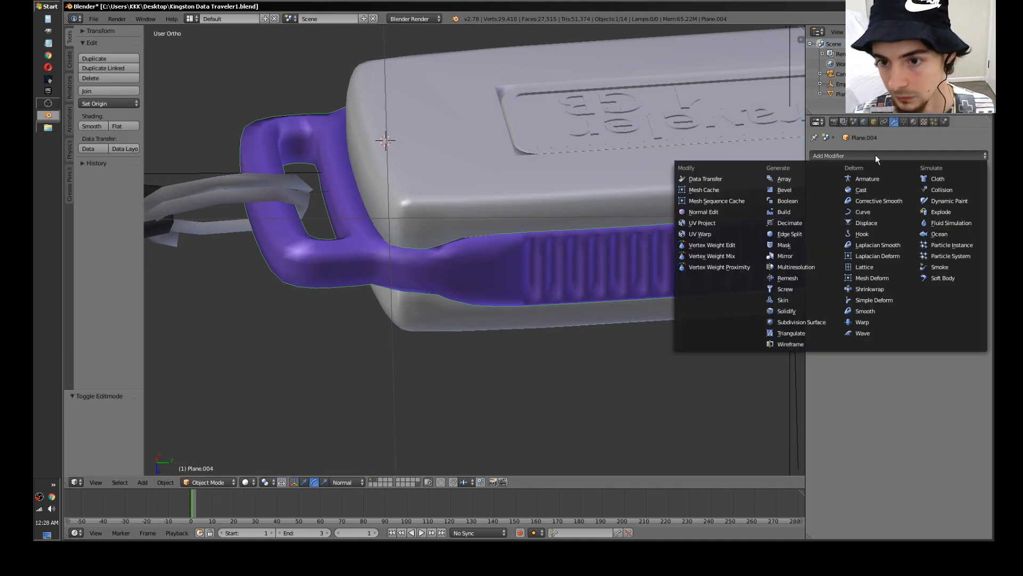
{"action": "left_click", "coordinate": [813, 223]}
{"action": "left_click", "coordinate": [895, 202]}
{"action": "left_click", "coordinate": [867, 213]}
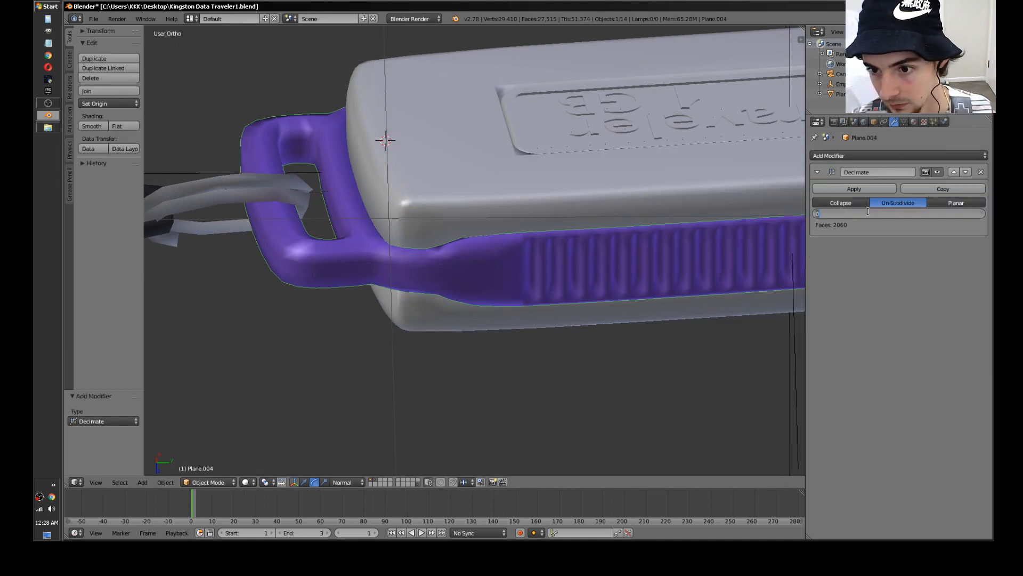
{"action": "type", "text": "2"}
{"action": "key", "text": "Return"}
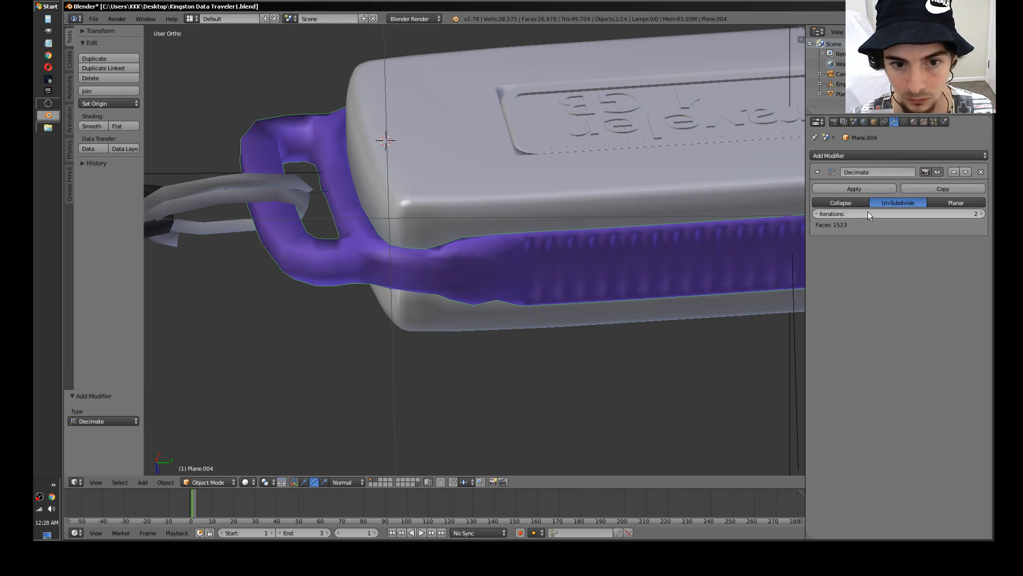
{"action": "middle_click_drag", "start_coordinate": [496, 346], "coordinate": [389, 235]}
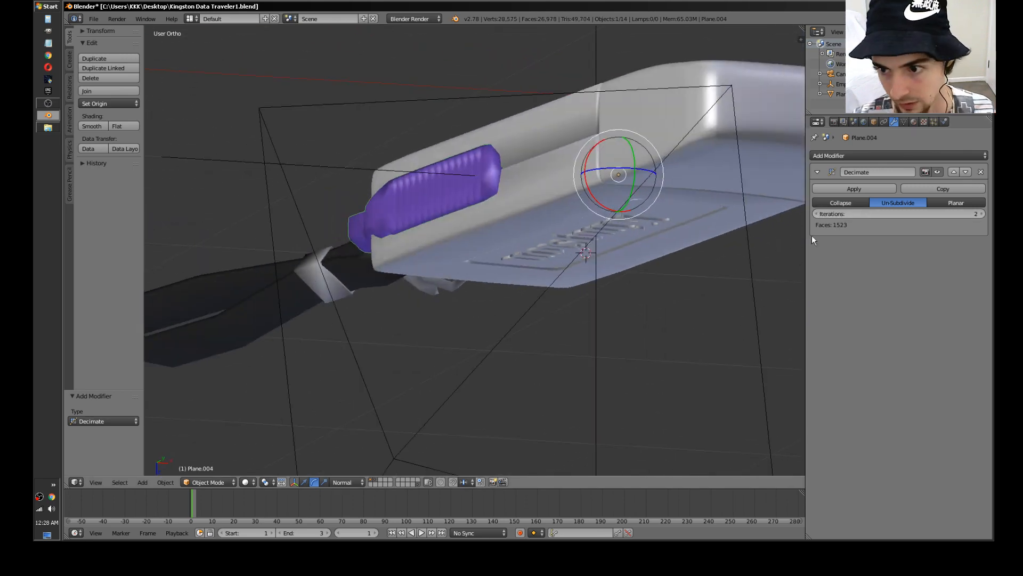
Step: Try a single Un-Subdivide iteration on the loop part, then remove the Decimate modifier
{"action": "left_click", "coordinate": [855, 214]}
{"action": "key", "text": "Return"}
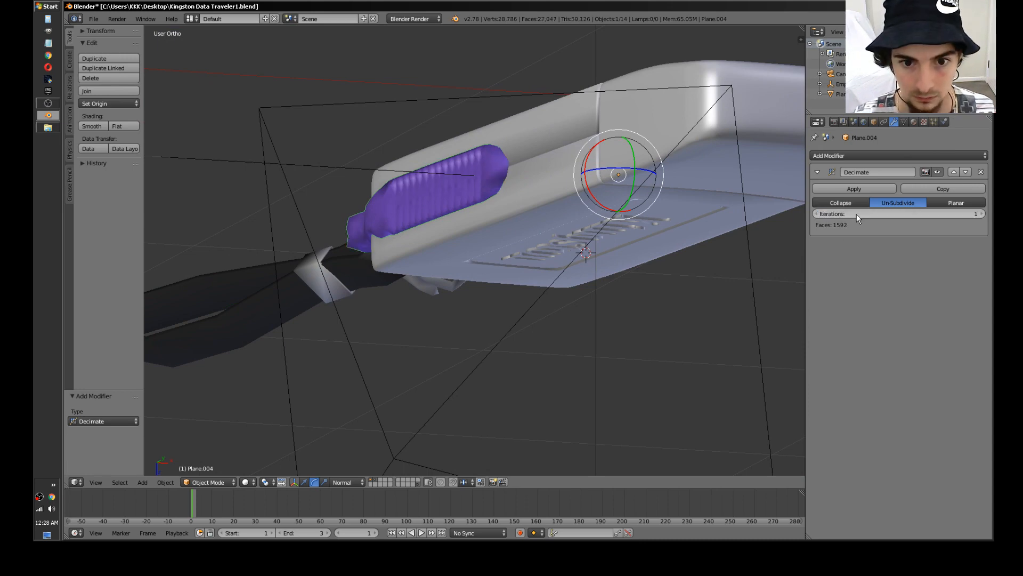
{"action": "middle_click_drag", "start_coordinate": [434, 235], "coordinate": [482, 320]}
{"action": "left_click", "coordinate": [981, 172]}
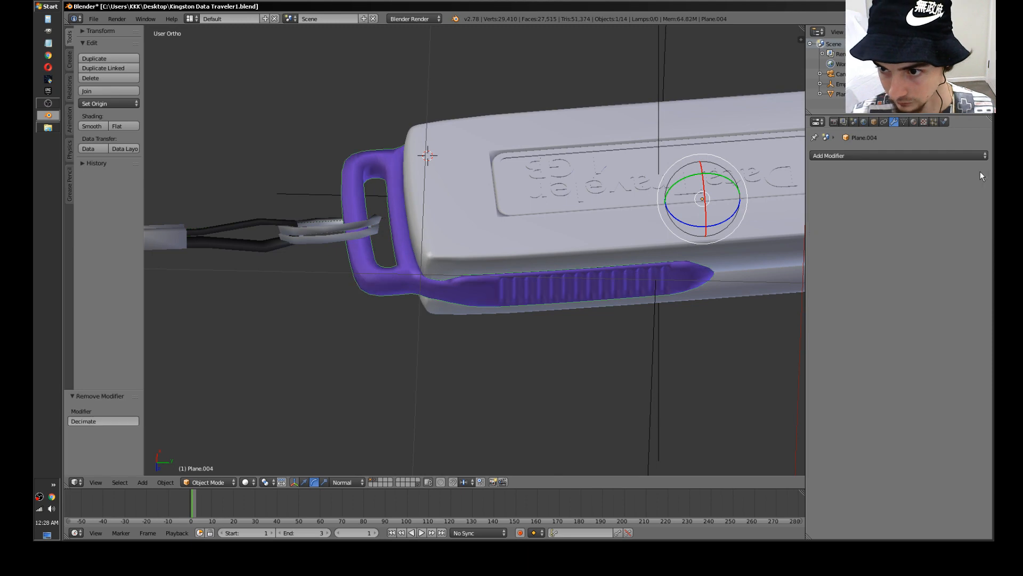
Step: Examine the mesh of the loop part's ribbed side up close in Edit Mode
{"action": "middle_click_drag", "start_coordinate": [364, 382], "coordinate": [357, 287]}
{"action": "scroll", "coordinate": [526, 220], "scroll_direction": "up", "scroll_amount": 3}
{"action": "key", "text": "Tab"}
{"action": "scroll", "coordinate": [534, 196], "scroll_direction": "up", "scroll_amount": 4}
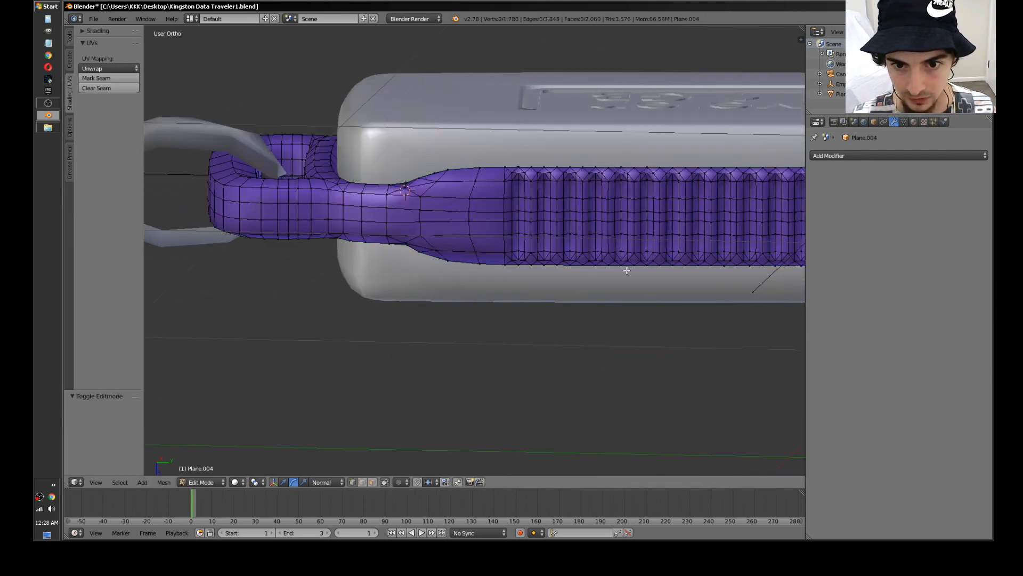
{"action": "scroll", "coordinate": [534, 194], "scroll_direction": "up", "scroll_amount": 4}
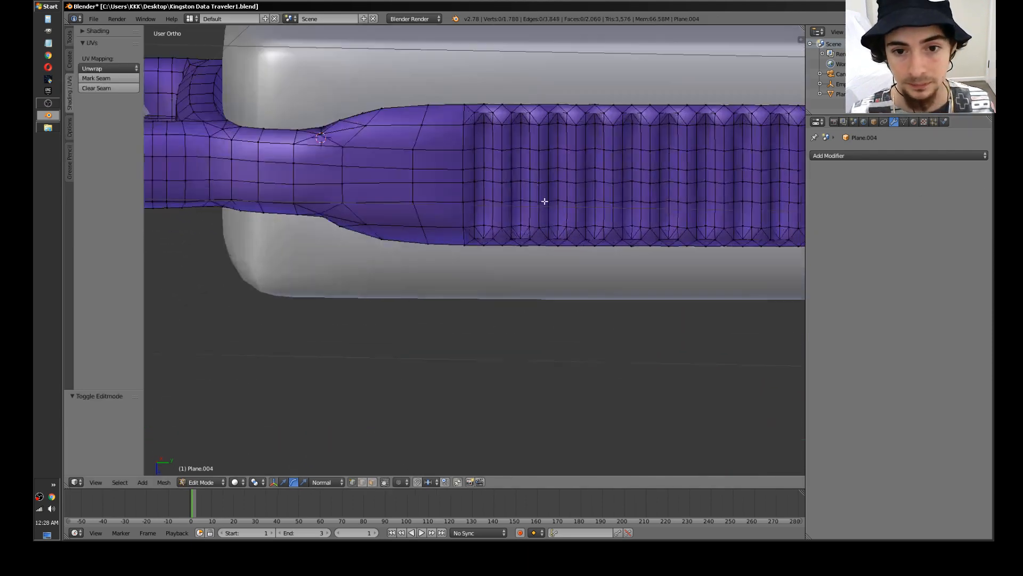
{"action": "middle_click_drag", "start_coordinate": [507, 226], "coordinate": [476, 162], "text": "shift"}
{"action": "middle_click_drag", "start_coordinate": [455, 97], "coordinate": [472, 173], "text": "shift"}
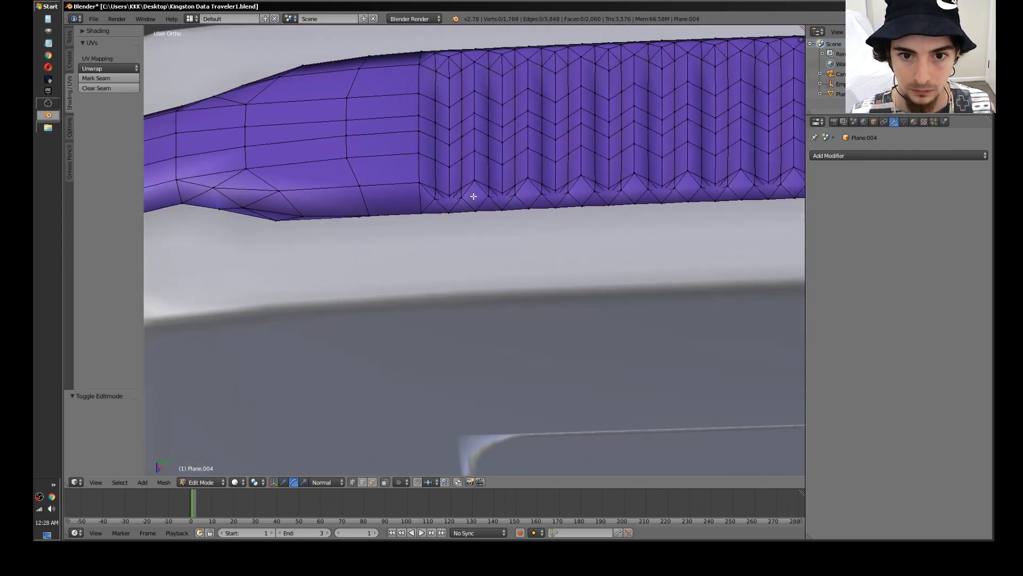
Step: Select the two end vertices of a rib, examine the mesh along the loop part's neck, and return to Object Mode
{"action": "right_click", "coordinate": [474, 184]}
{"action": "right_click", "coordinate": [472, 64], "text": "shift"}
{"action": "middle_click_drag", "start_coordinate": [454, 81], "coordinate": [515, 154]}
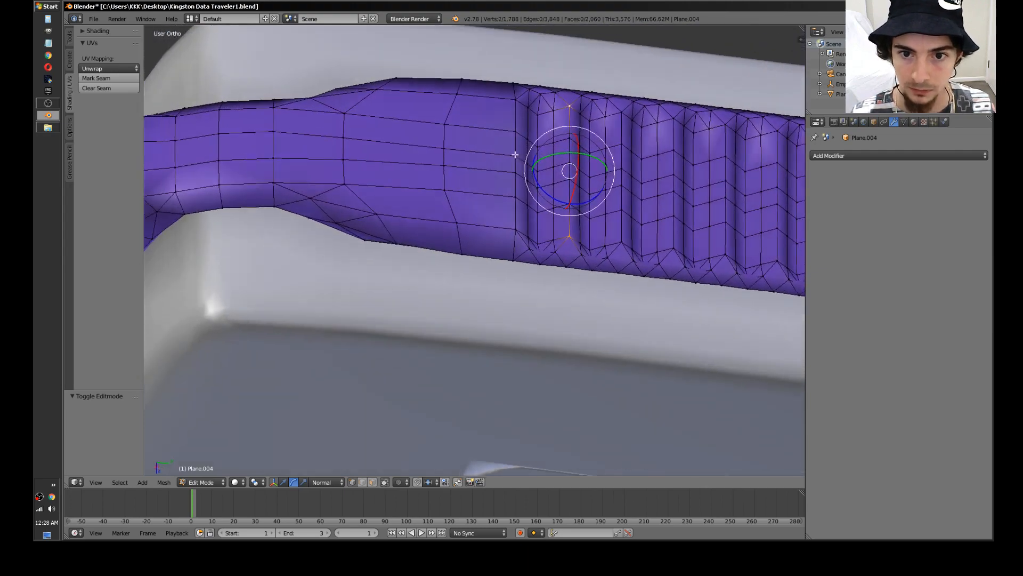
{"action": "middle_click_drag", "start_coordinate": [556, 109], "coordinate": [582, 267]}
{"action": "scroll", "coordinate": [583, 266], "scroll_direction": "up", "scroll_amount": 5}
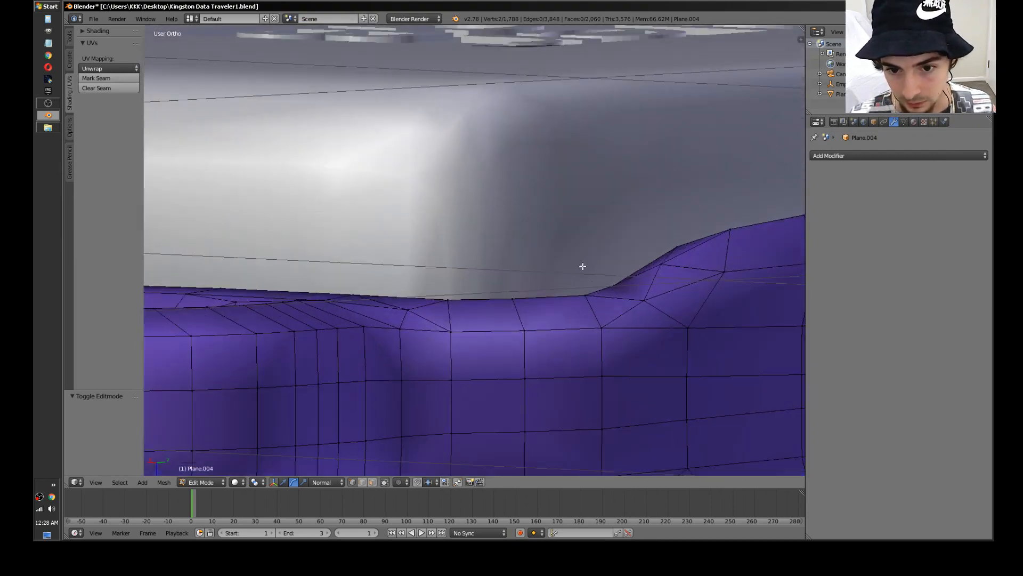
{"action": "middle_click_drag", "start_coordinate": [663, 301], "coordinate": [523, 189]}
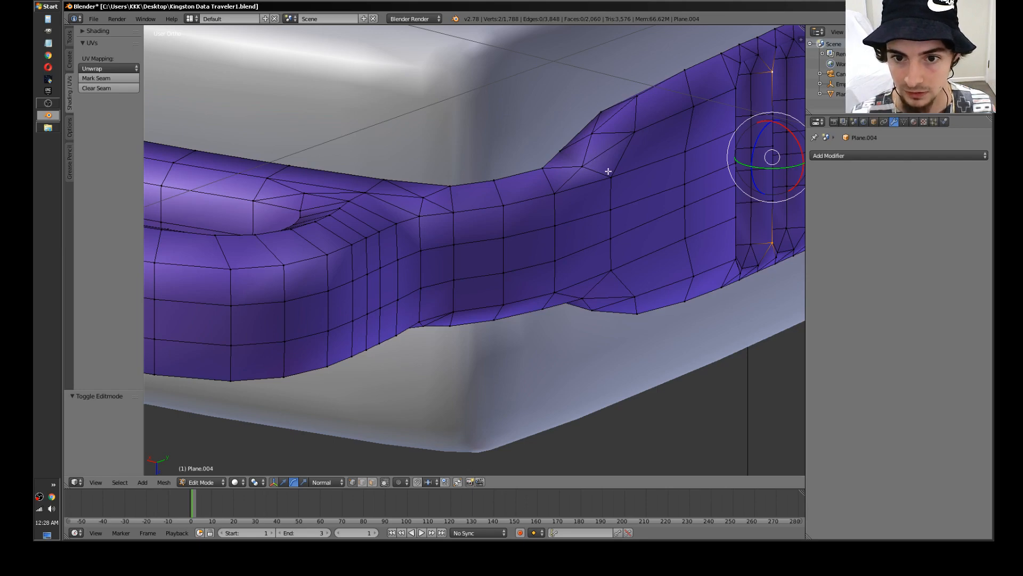
{"action": "middle_click_drag", "start_coordinate": [608, 171], "coordinate": [582, 176]}
{"action": "key", "text": "Tab"}
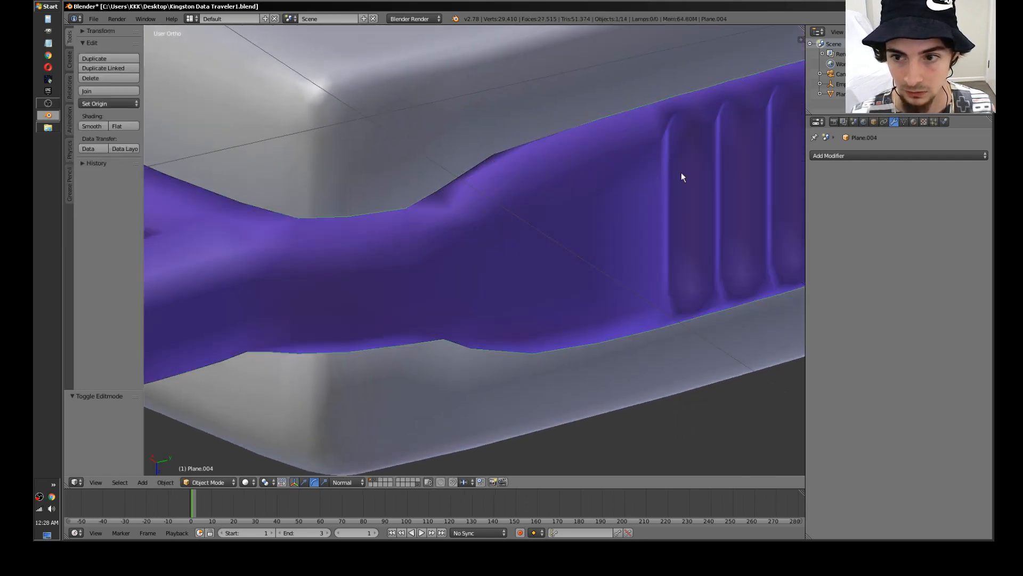
Step: Try an Edge Split modifier on the loop part, then remove it
{"action": "left_click", "coordinate": [838, 157]}
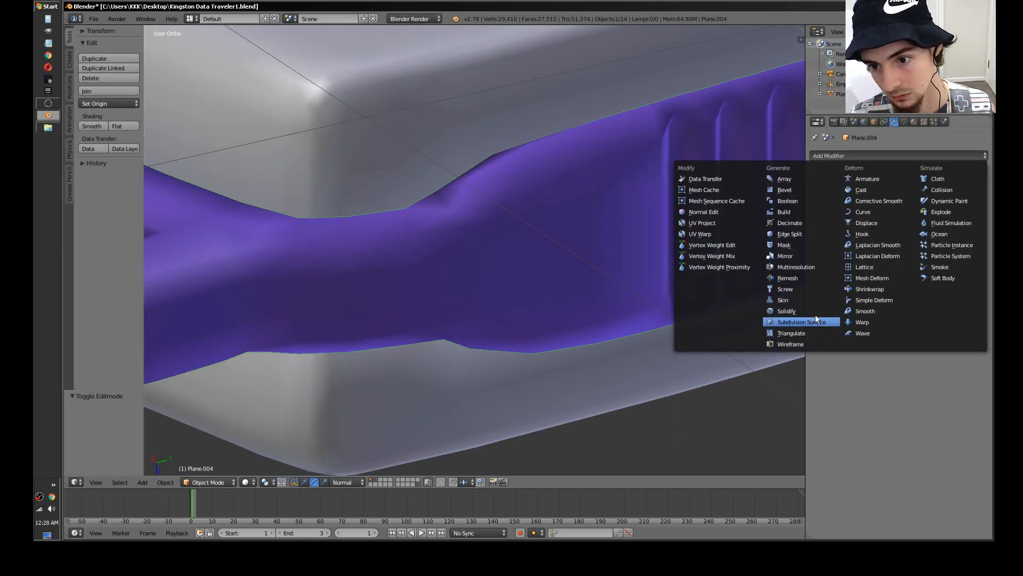
{"action": "left_click", "coordinate": [797, 232]}
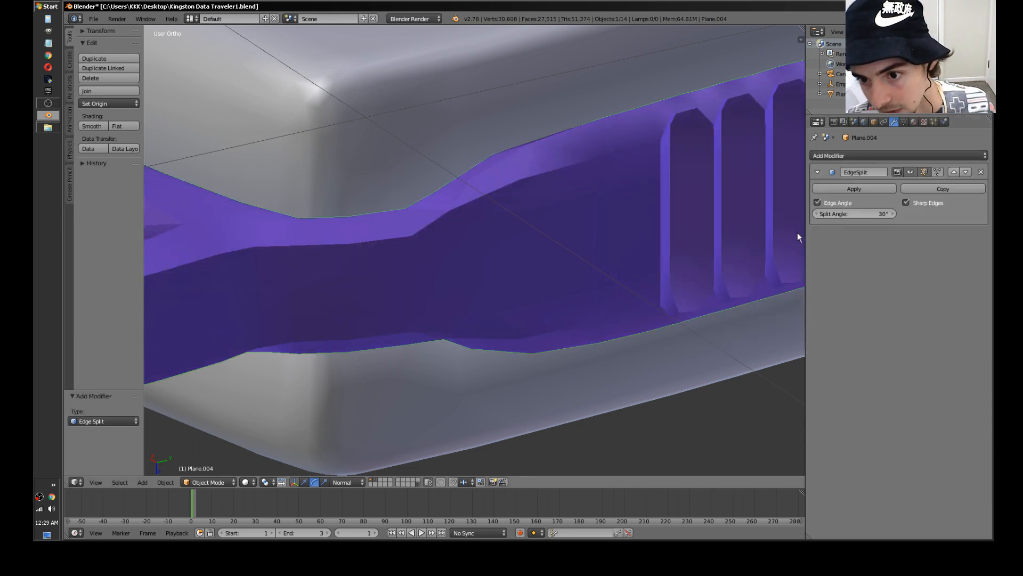
{"action": "left_click", "coordinate": [986, 168]}
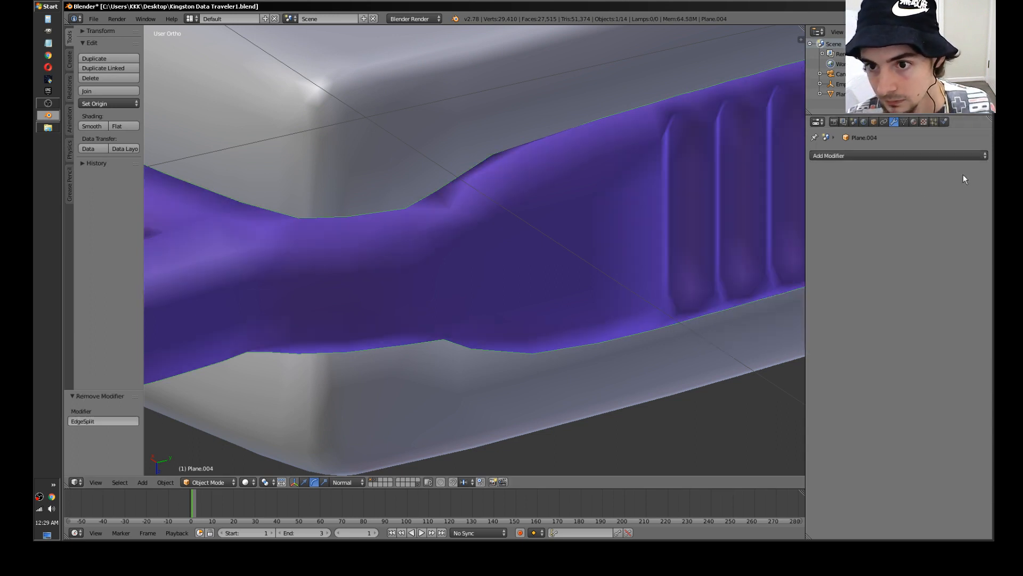
Step: Add a Decimate modifier in Collapse mode to the loop part with Triangulate enabled and a ratio of 0.4
{"action": "left_click", "coordinate": [838, 156]}
{"action": "left_click", "coordinate": [791, 226]}
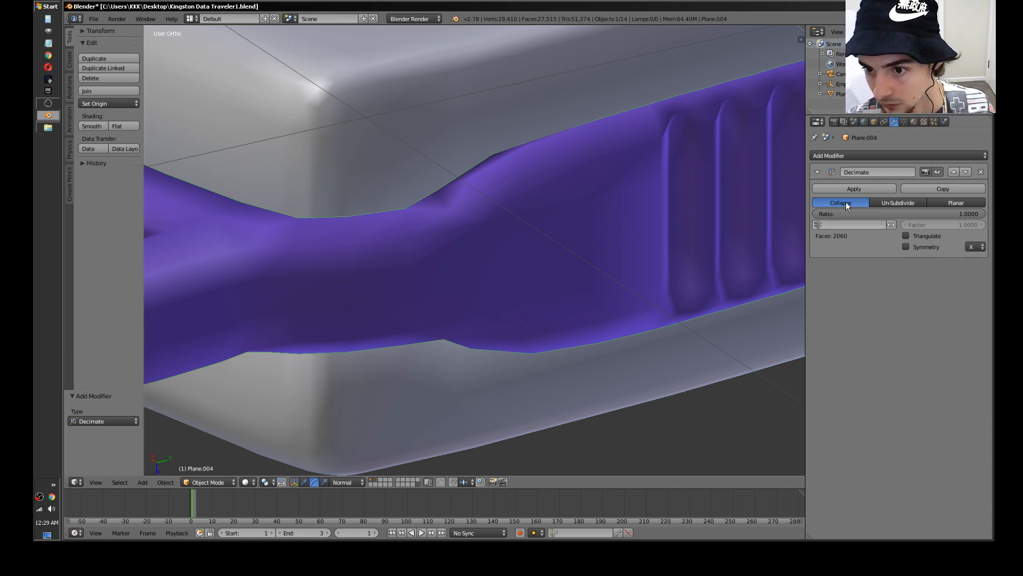
{"action": "left_click", "coordinate": [906, 236]}
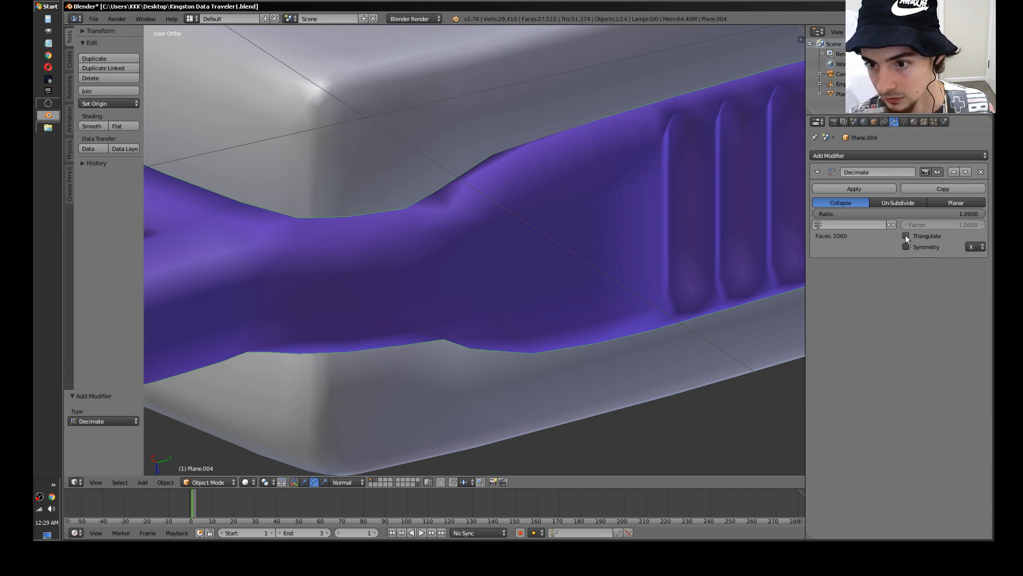
{"action": "left_click", "coordinate": [945, 213]}
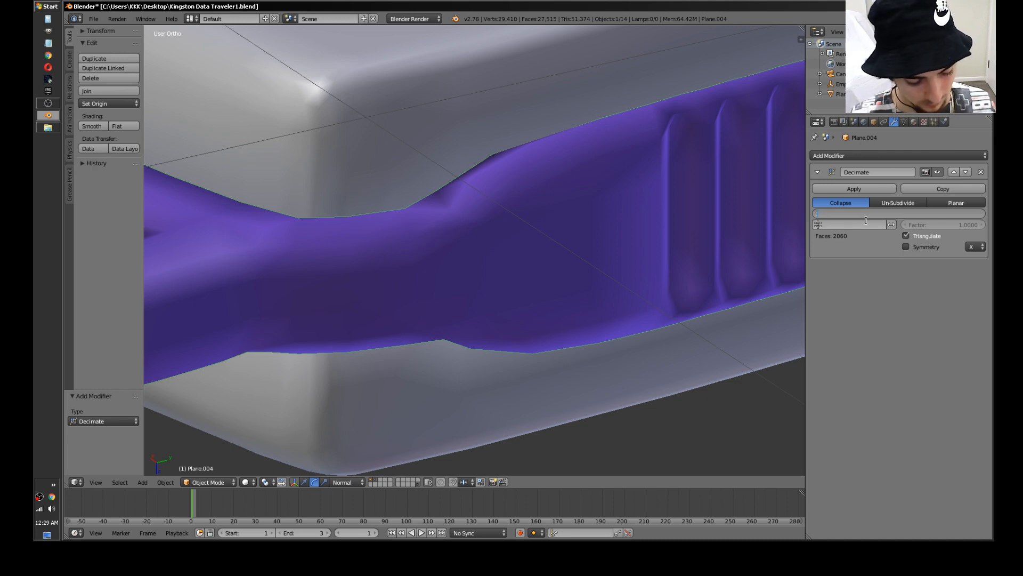
{"action": "key", "text": "Return"}
{"action": "scroll", "coordinate": [425, 286], "scroll_direction": "down", "scroll_amount": 5}
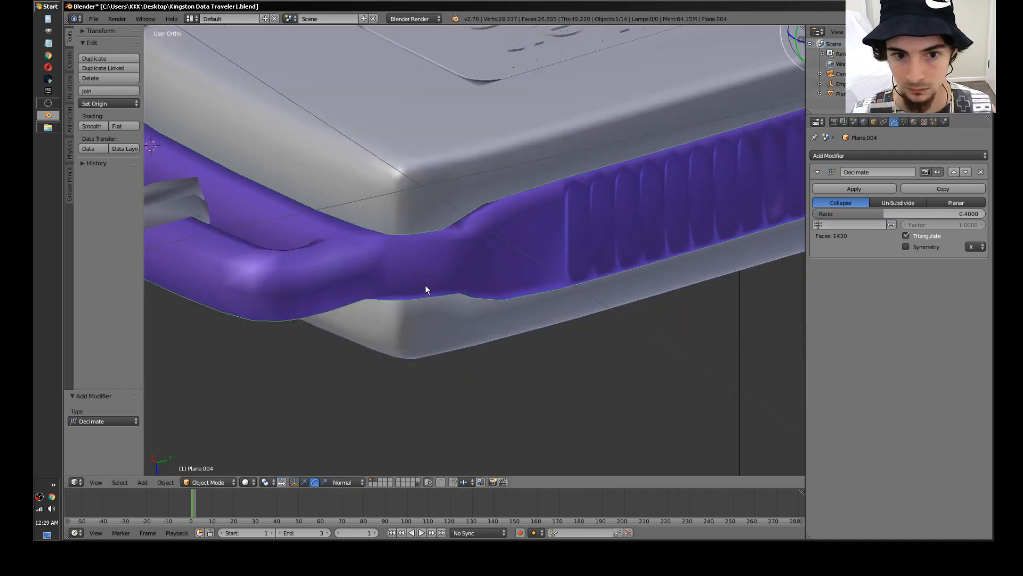
{"action": "middle_click_drag", "start_coordinate": [419, 279], "coordinate": [365, 251]}
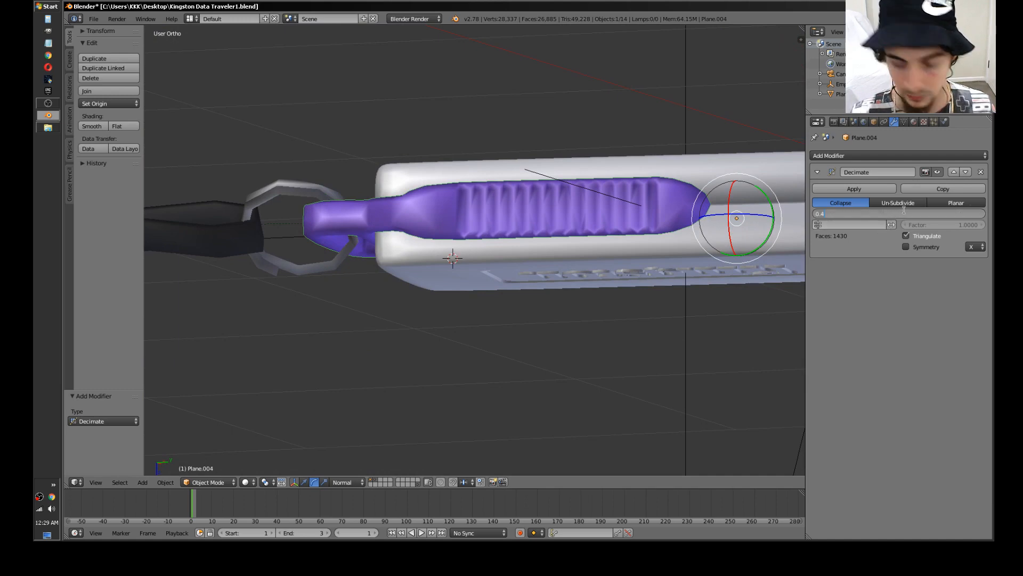
Step: Try Decimate ratios of 0.3 and 0.2, checking the loop part's ribs from different angles
{"action": "type", "text": ".3"}
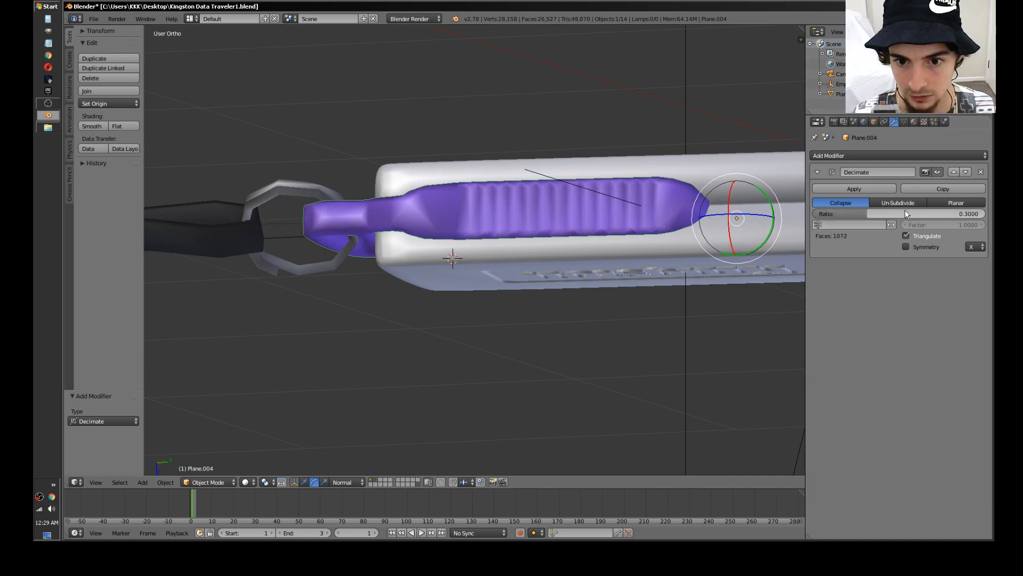
{"action": "key", "text": "Return"}
{"action": "middle_click_drag", "start_coordinate": [429, 235], "coordinate": [447, 301]}
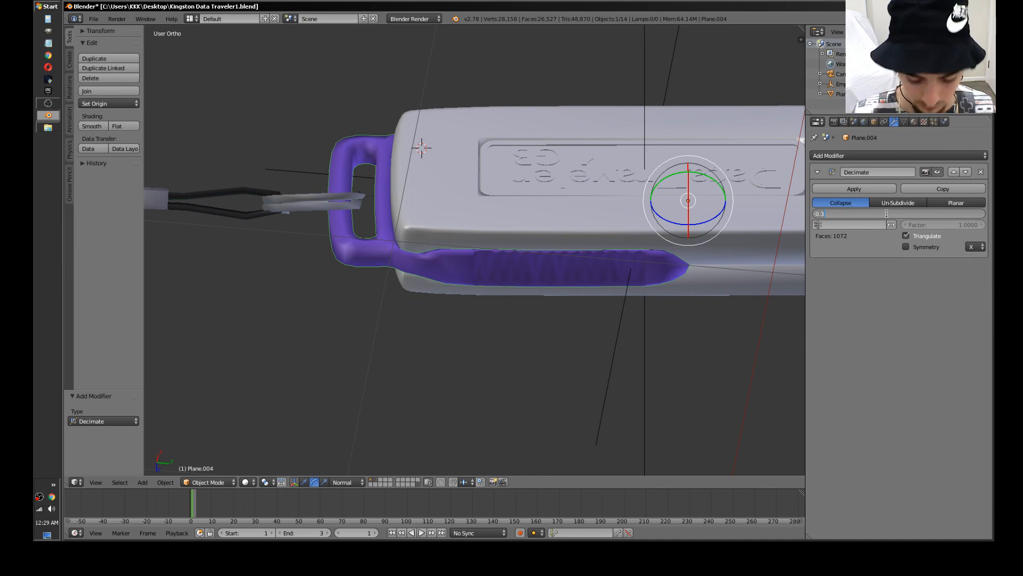
{"action": "type", "text": ".2"}
{"action": "key", "text": "Return"}
{"action": "middle_click_drag", "start_coordinate": [629, 256], "coordinate": [482, 235]}
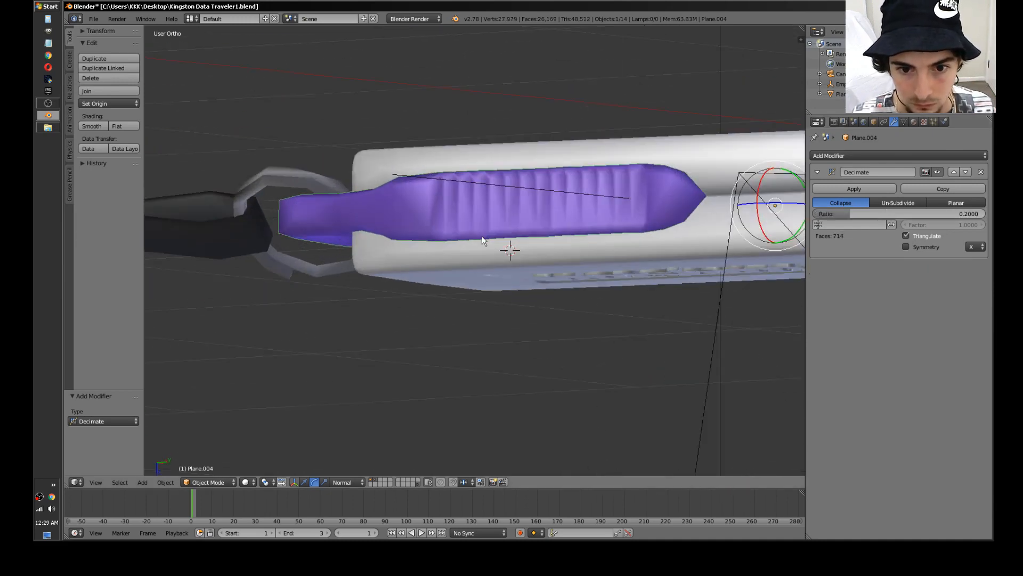
Step: Set the Decimate ratio to 0.4 and examine the loop part's mesh in Edit Mode
{"action": "left_click", "coordinate": [862, 214]}
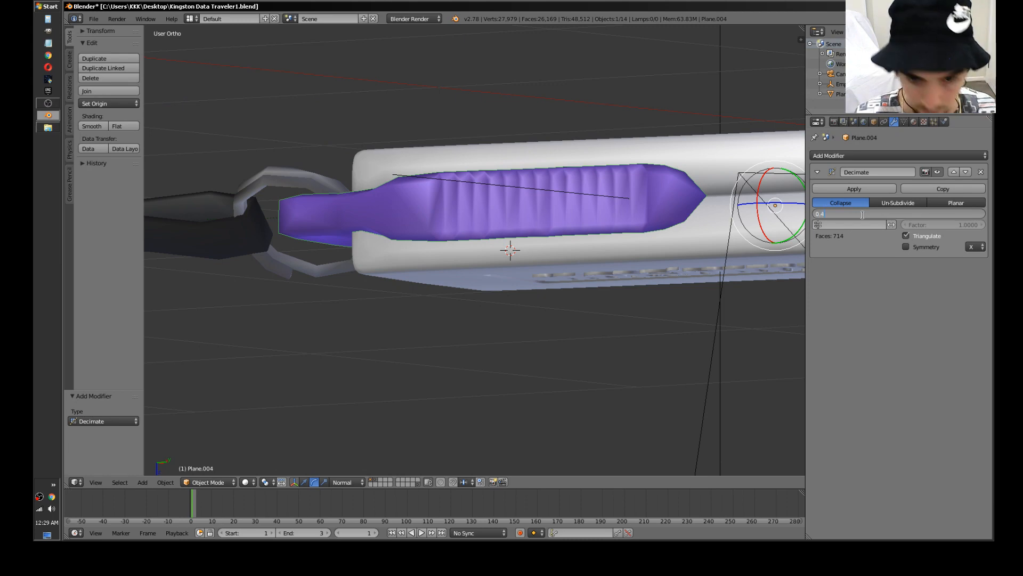
{"action": "type", "text": ".4"}
{"action": "key", "text": "Return"}
{"action": "middle_click_drag", "start_coordinate": [690, 243], "coordinate": [535, 206]}
{"action": "scroll", "coordinate": [354, 265], "scroll_direction": "up", "scroll_amount": 2}
{"action": "key", "text": "Tab"}
{"action": "scroll", "coordinate": [353, 265], "scroll_direction": "up", "scroll_amount": 5}
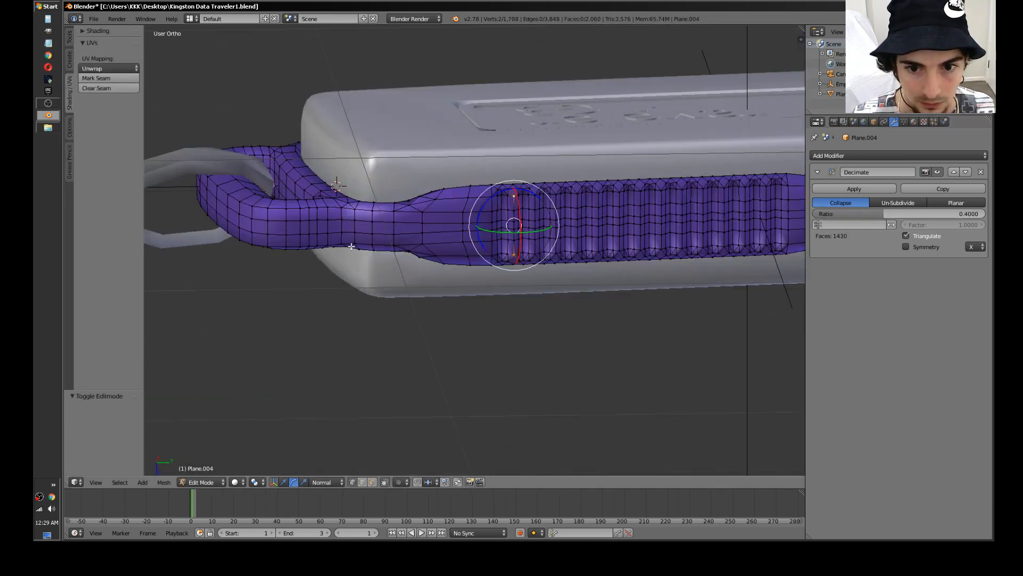
Step: Try applying the Decimate modifier, check the triangulated loop part in Edit Mode, and undo the application
{"action": "key", "text": "Tab"}
{"action": "left_click", "coordinate": [853, 189]}
{"action": "key", "text": "Tab"}
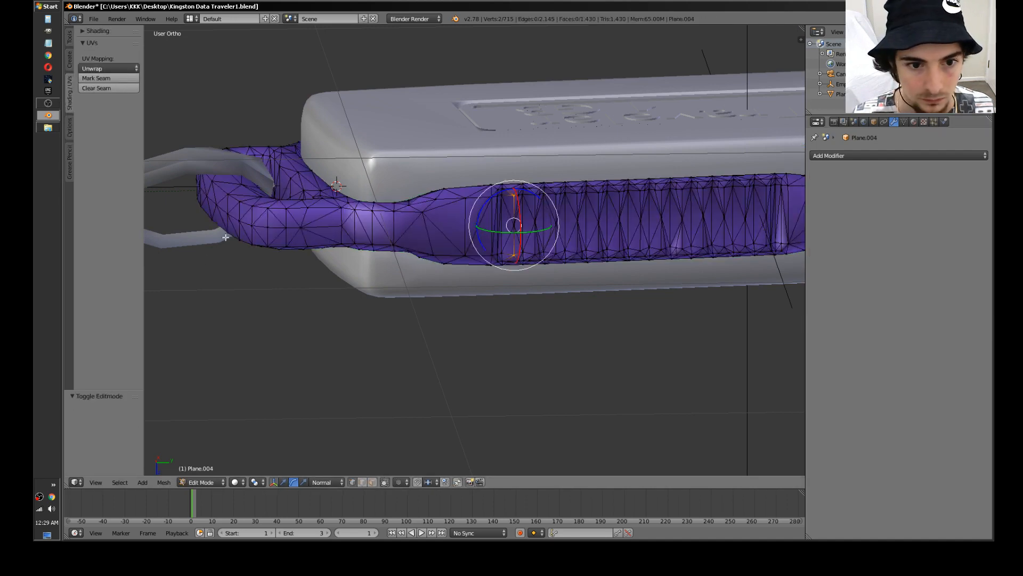
{"action": "middle_click_drag", "start_coordinate": [227, 237], "coordinate": [267, 276]}
{"action": "scroll", "coordinate": [267, 277], "scroll_direction": "up", "scroll_amount": 2}
{"action": "key", "text": "a"}
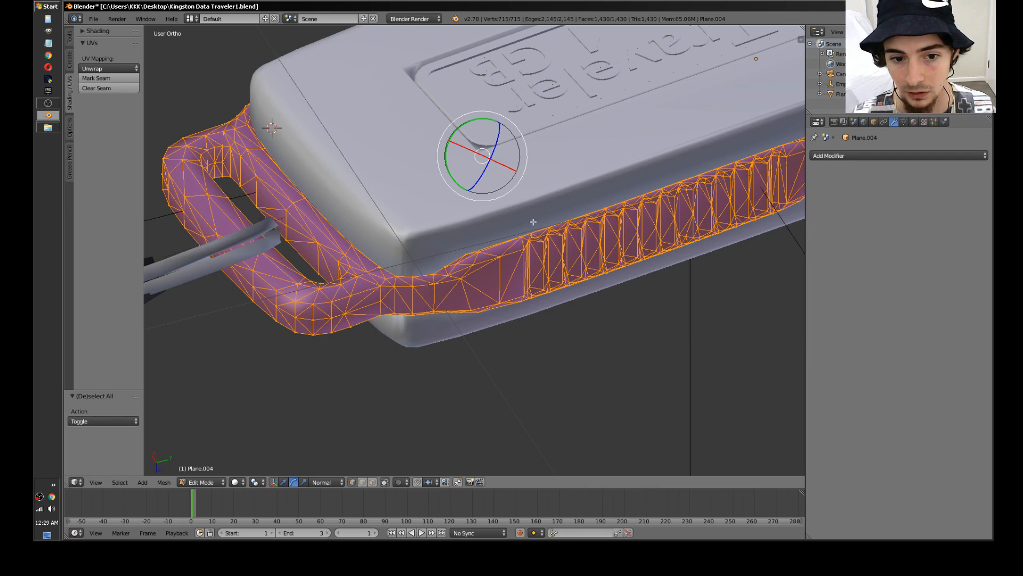
{"action": "key", "text": "Tab"}
{"action": "key", "text": "ctrl+z"}
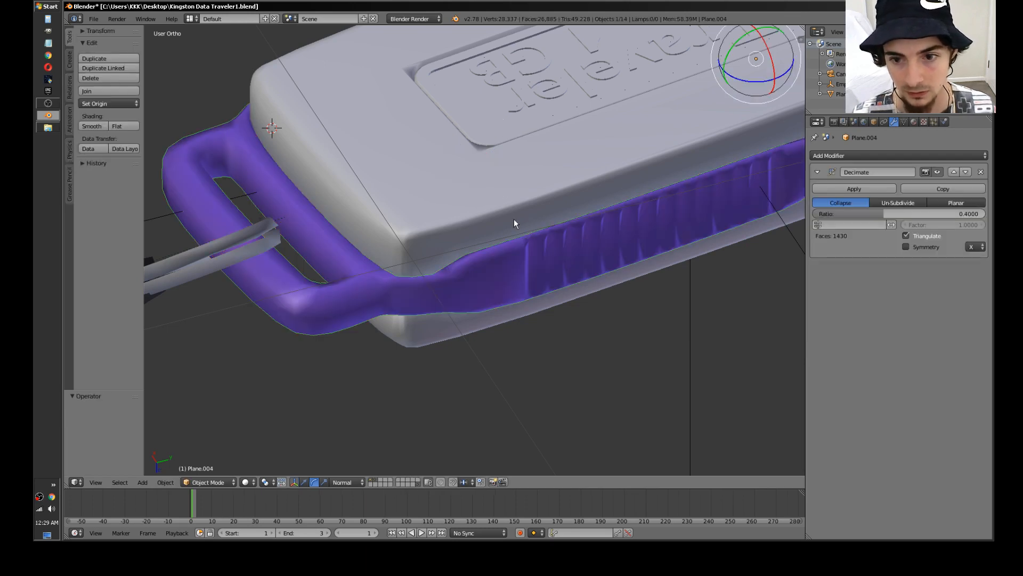
Step: Remove the Decimate modifier from the loop part and check its mesh in Edit Mode
{"action": "left_click", "coordinate": [982, 173]}
{"action": "key", "text": "Tab"}
{"action": "middle_click_drag", "start_coordinate": [533, 251], "coordinate": [491, 257]}
{"action": "key", "text": "a"}
{"action": "scroll", "coordinate": [393, 167], "scroll_direction": "down", "scroll_amount": 5}
{"action": "key", "text": "Tab"}
Step: Select the linked geometry of the metal band on the lanyard strap in Edit Mode, and return to Object Mode
{"action": "right_click", "coordinate": [558, 299]}
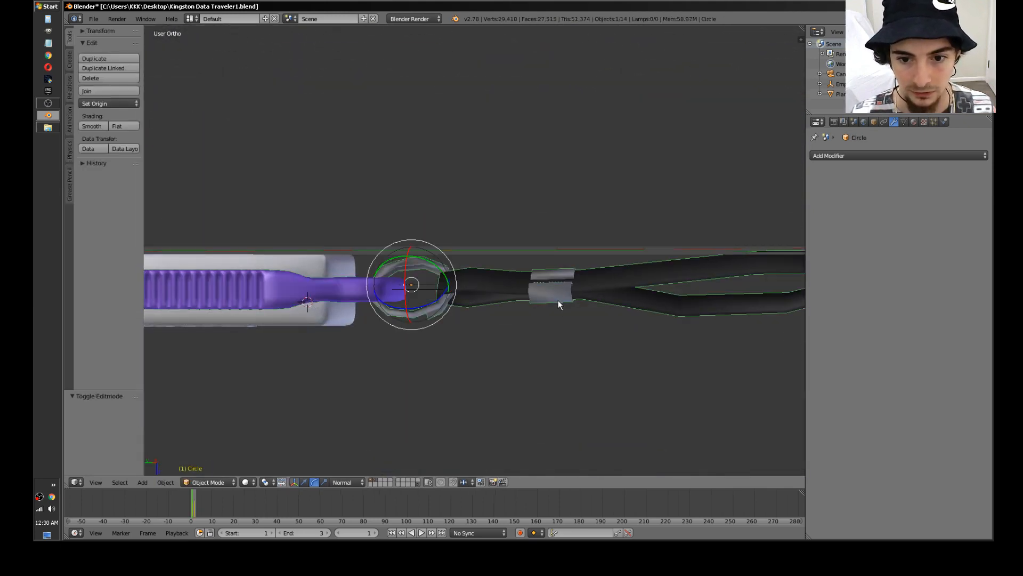
{"action": "key", "text": "Tab"}
{"action": "key", "text": "a"}
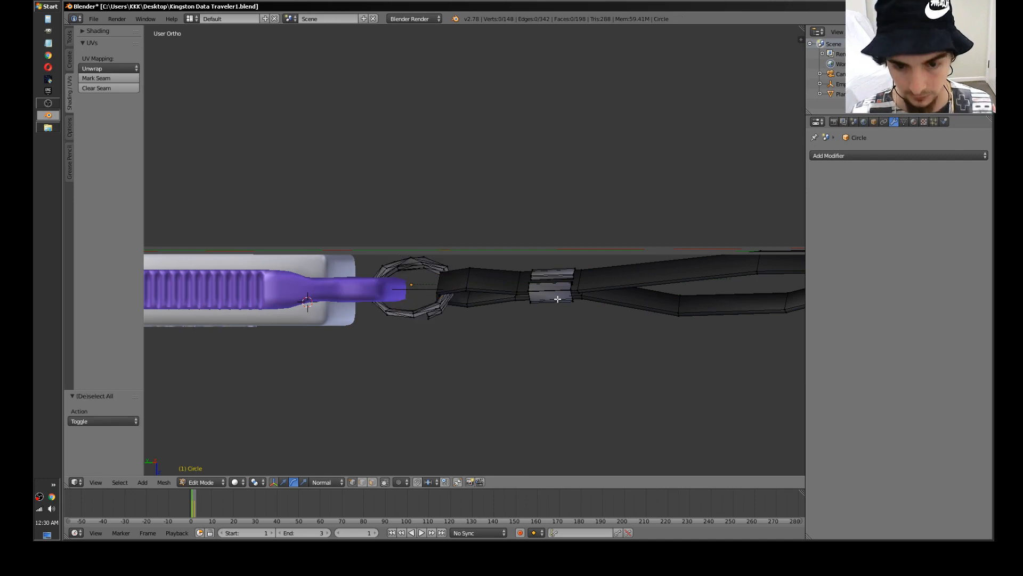
{"action": "key", "text": "l"}
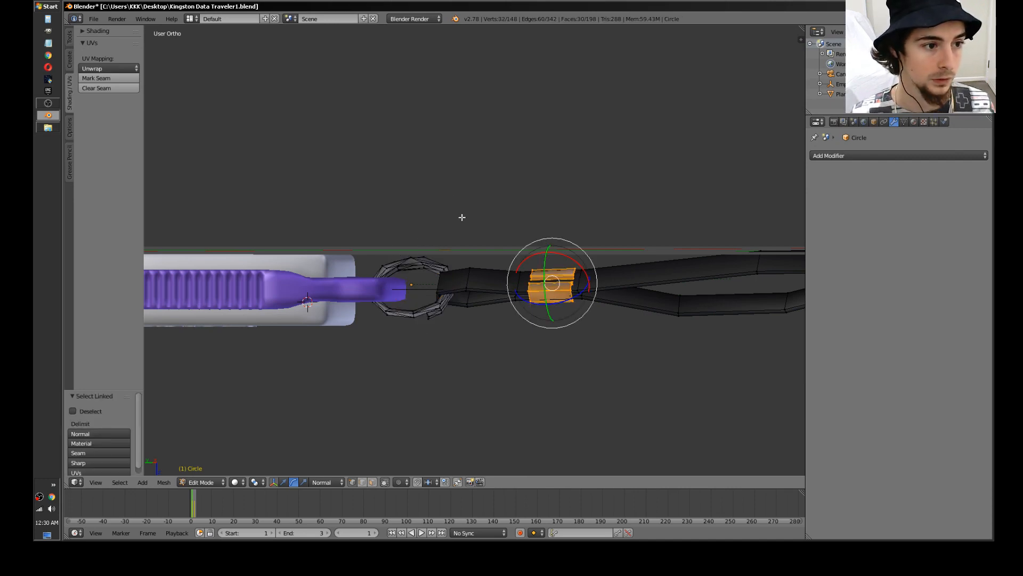
{"action": "key", "text": "Tab"}
{"action": "scroll", "coordinate": [297, 226], "scroll_direction": "up", "scroll_amount": 2}
{"action": "middle_click_drag", "start_coordinate": [297, 226], "coordinate": [414, 249]}
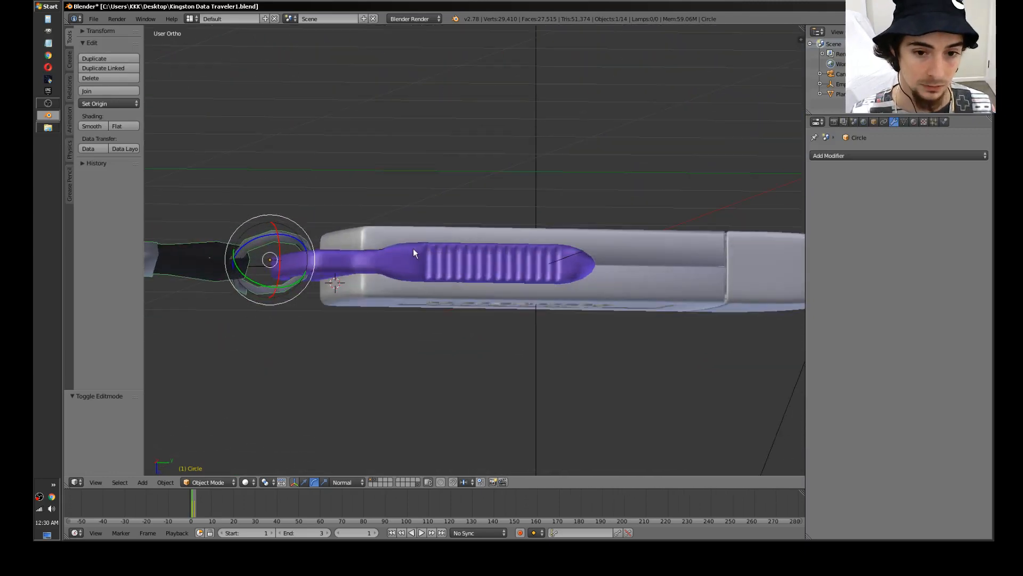
Step: Examine the loop part's ribs from several angles, both shaded in Object Mode and as a mesh in Edit Mode
{"action": "scroll", "coordinate": [411, 248], "scroll_direction": "up", "scroll_amount": 3}
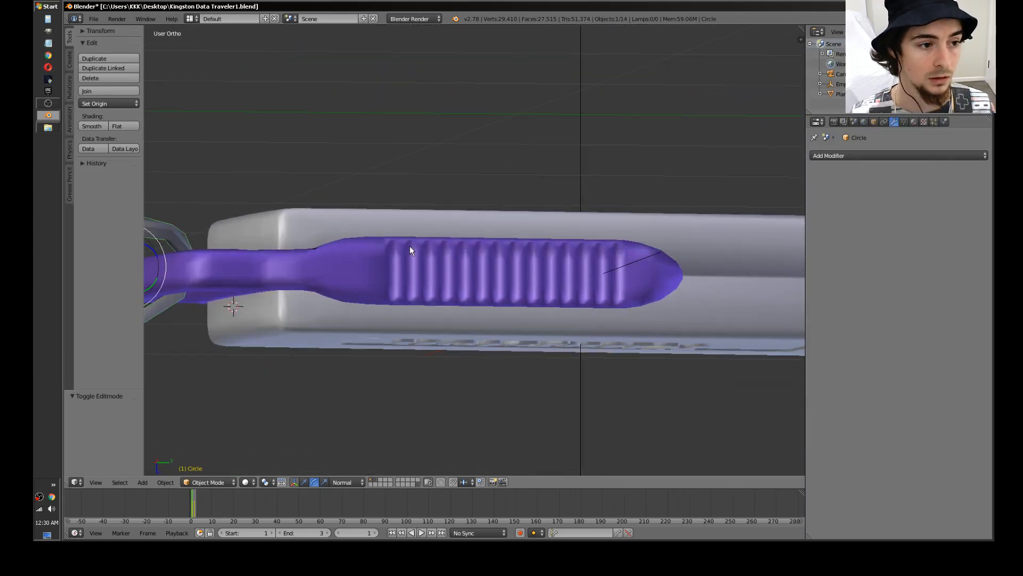
{"action": "scroll", "coordinate": [409, 249], "scroll_direction": "up", "scroll_amount": 3}
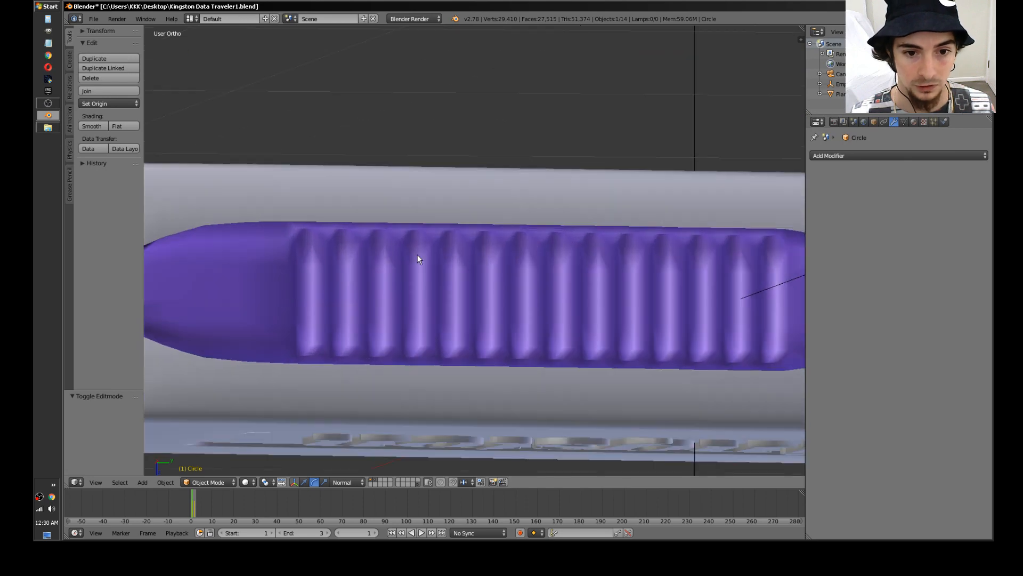
{"action": "right_click", "coordinate": [417, 254]}
{"action": "key", "text": "Tab"}
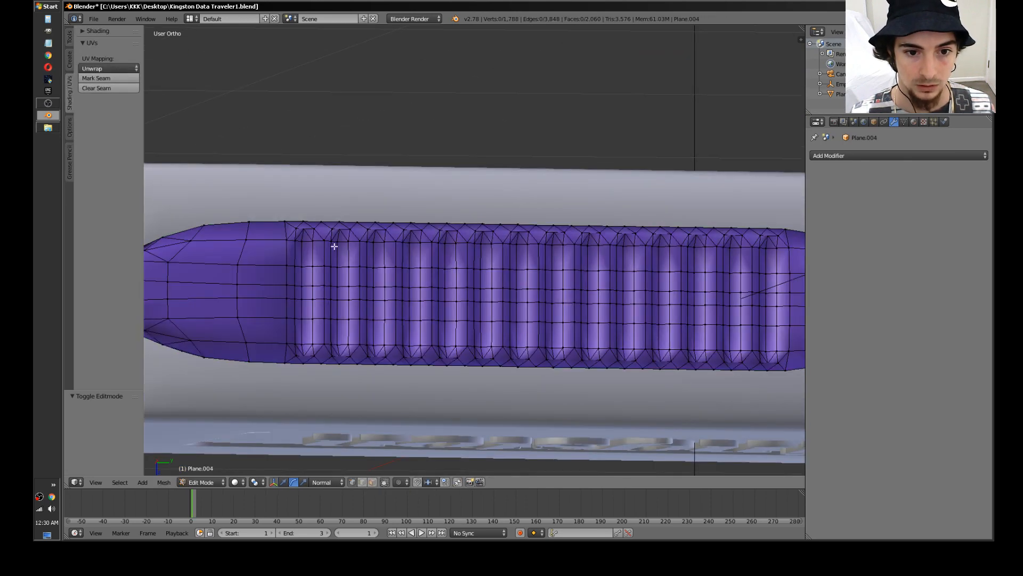
{"action": "scroll", "coordinate": [333, 249], "scroll_direction": "up", "scroll_amount": 2}
{"action": "middle_click_drag", "start_coordinate": [334, 250], "coordinate": [517, 254], "text": "shift"}
{"action": "middle_click_drag", "start_coordinate": [544, 295], "coordinate": [454, 257]}
{"action": "scroll", "coordinate": [452, 248], "scroll_direction": "down", "scroll_amount": 6}
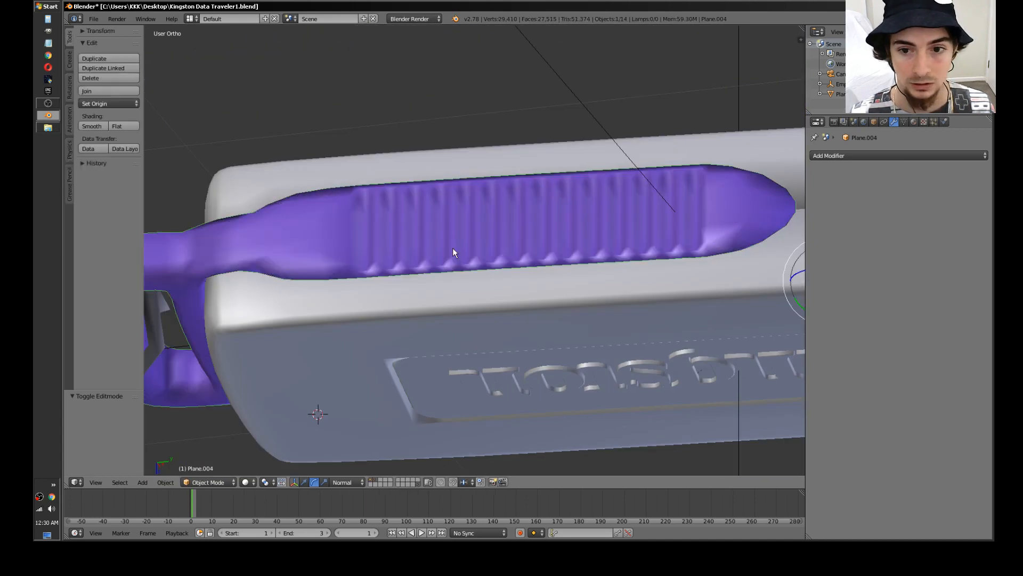
{"action": "key", "text": "Tab"}
{"action": "middle_click_drag", "start_coordinate": [485, 306], "coordinate": [502, 294]}
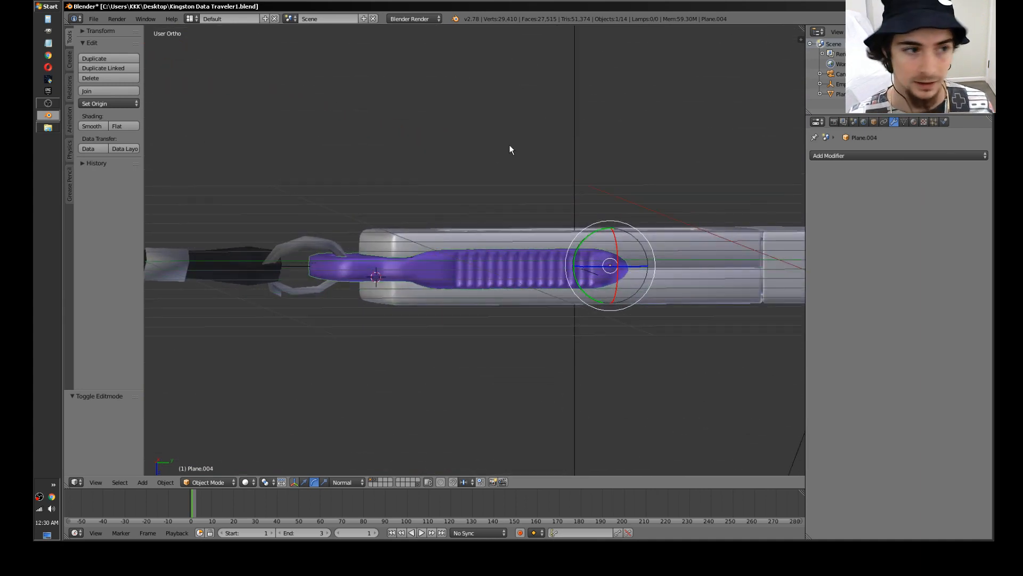
{"action": "scroll", "coordinate": [633, 324], "scroll_direction": "up", "scroll_amount": 4}
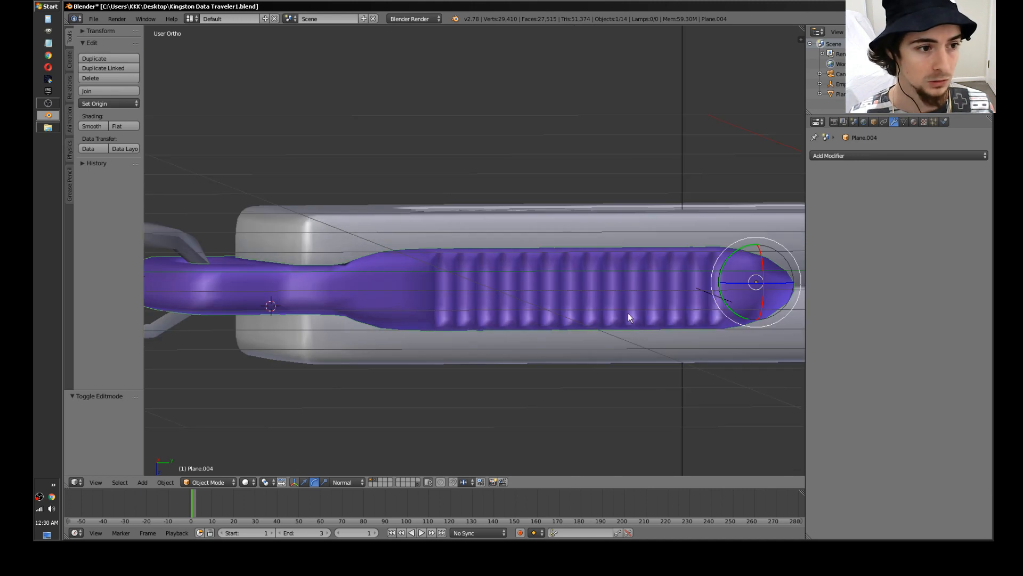
{"action": "scroll", "coordinate": [539, 285], "scroll_direction": "down", "scroll_amount": 2}
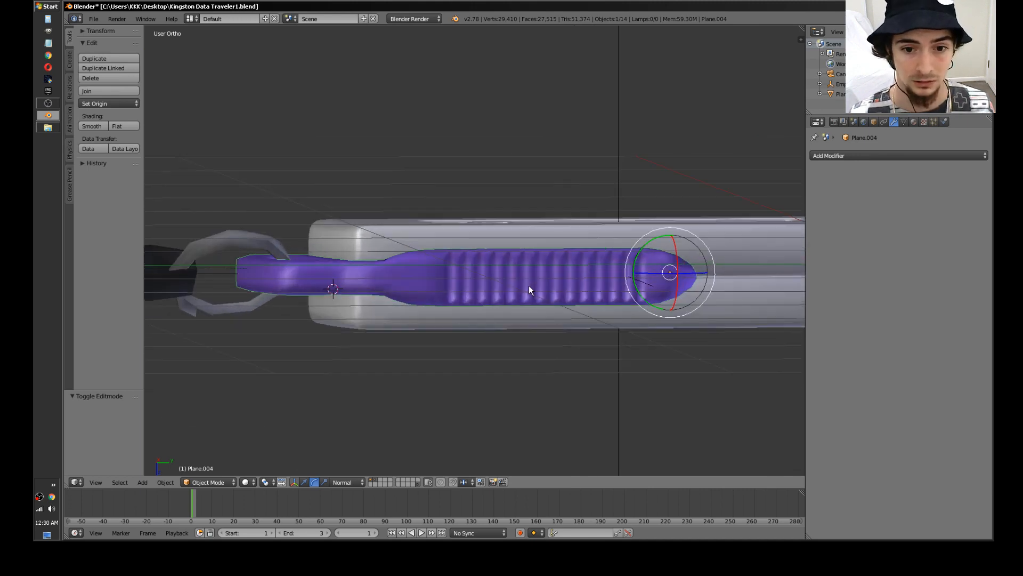
Step: Extrude the edge loop just before the loop part's ribs about 0.495 along Y, covering the ribbed section
{"action": "right_click", "coordinate": [450, 278]}
{"action": "key", "text": "Tab"}
{"action": "key", "text": "Tab"}
{"action": "right_click", "coordinate": [438, 279]}
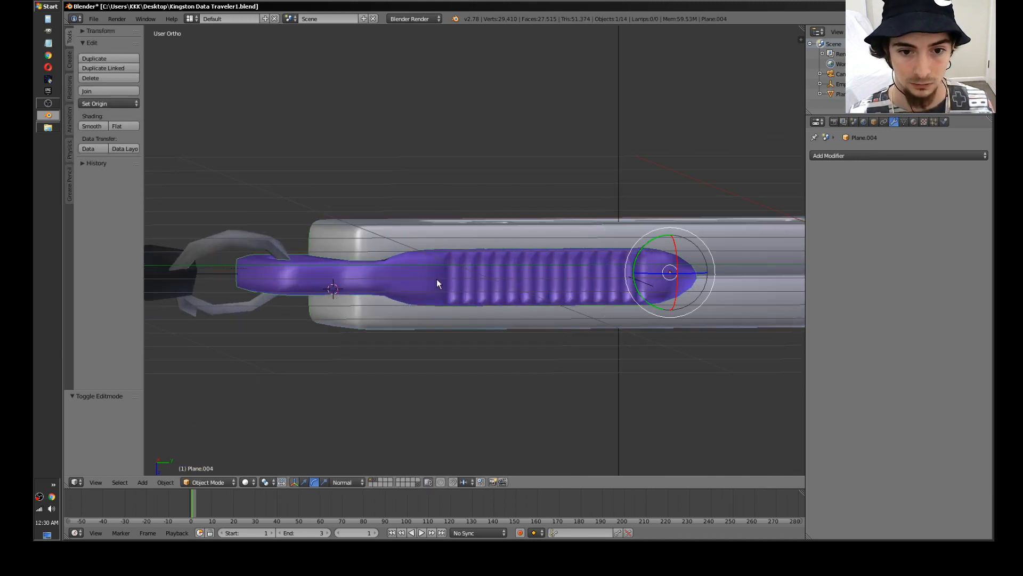
{"action": "key", "text": "Tab"}
{"action": "key", "text": "a"}
{"action": "key", "text": "a"}
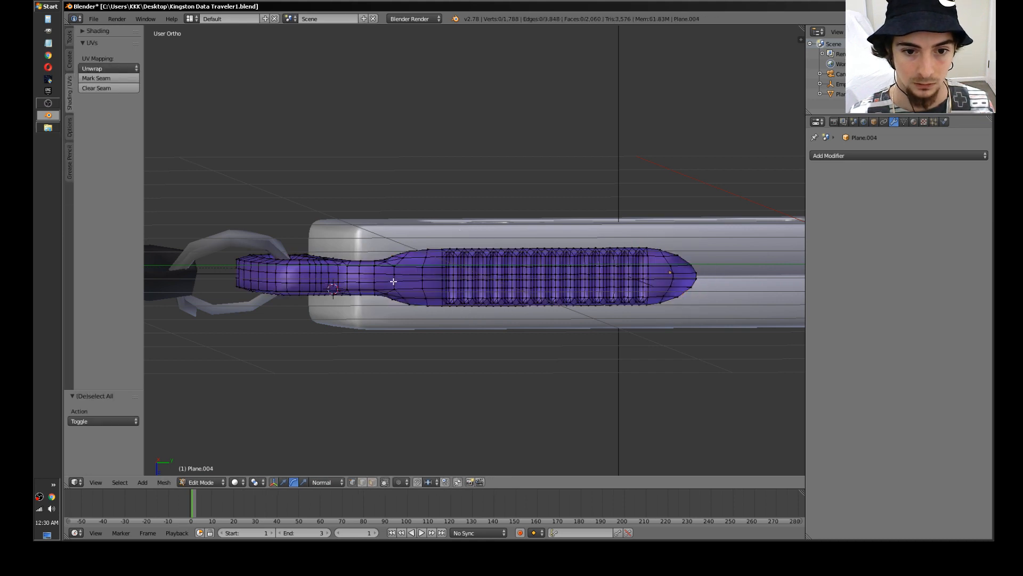
{"action": "right_click", "coordinate": [426, 261], "text": "alt"}
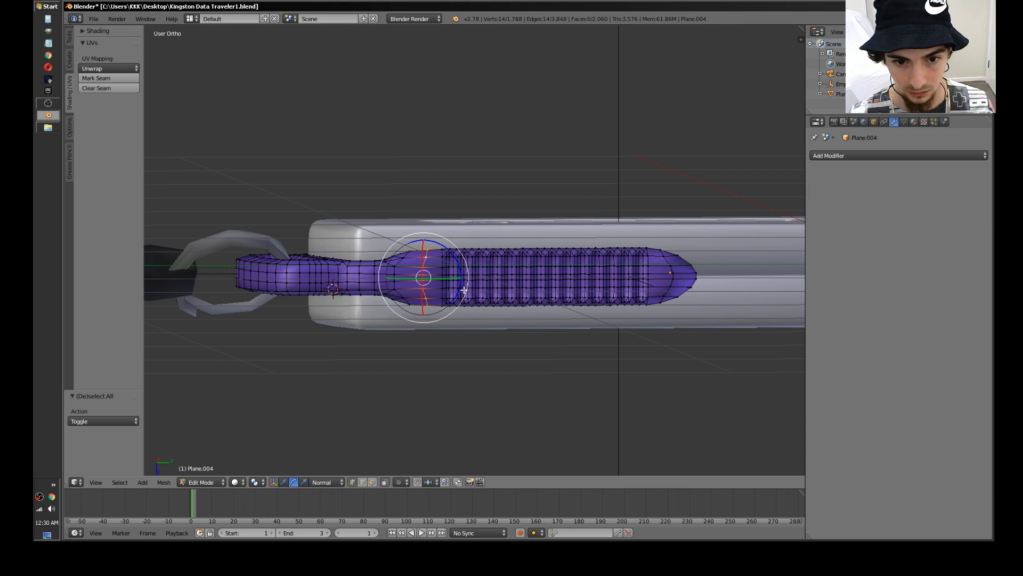
{"action": "key", "text": "e"}
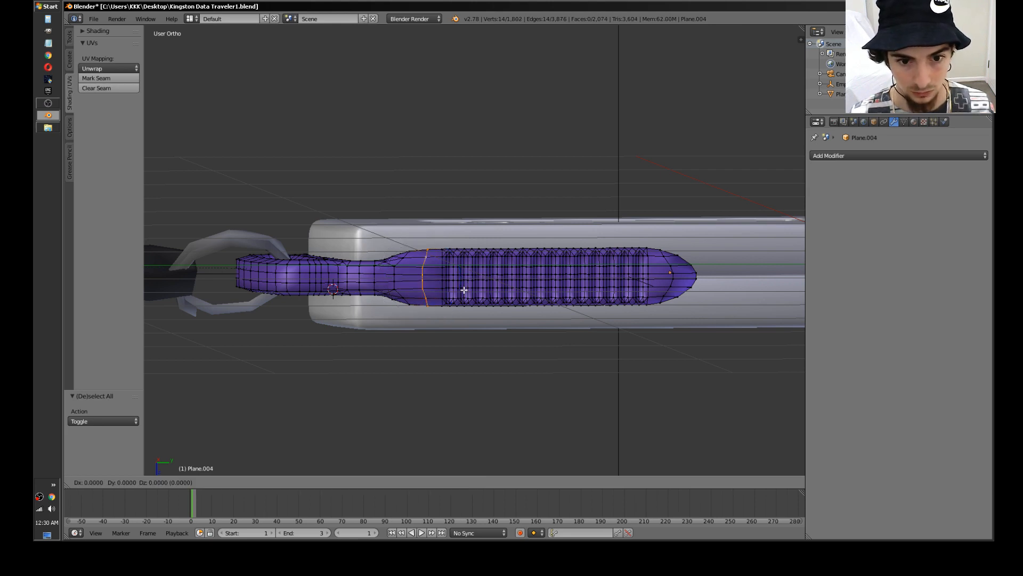
{"action": "key", "text": "y"}
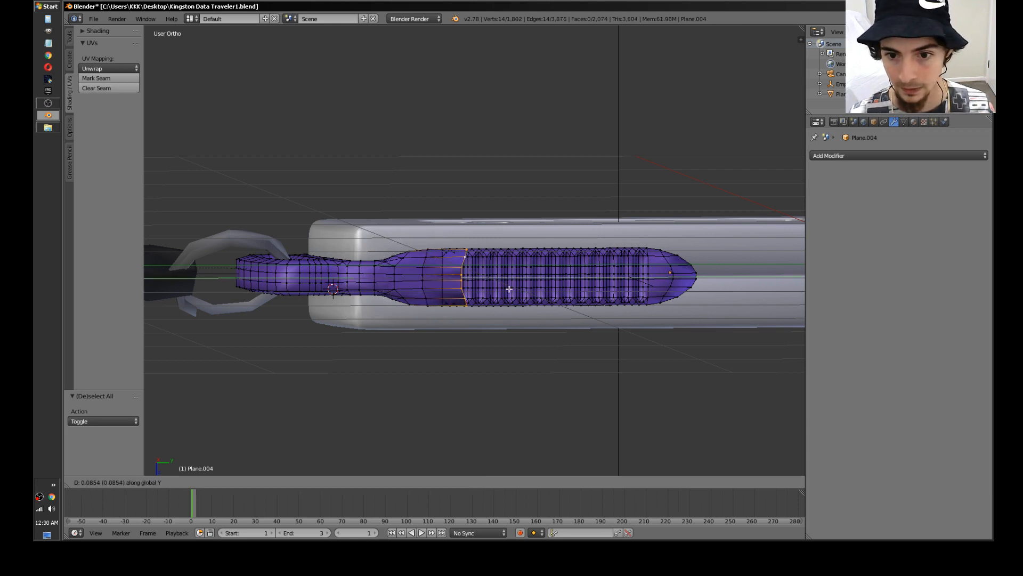
{"action": "left_click", "coordinate": [690, 285]}
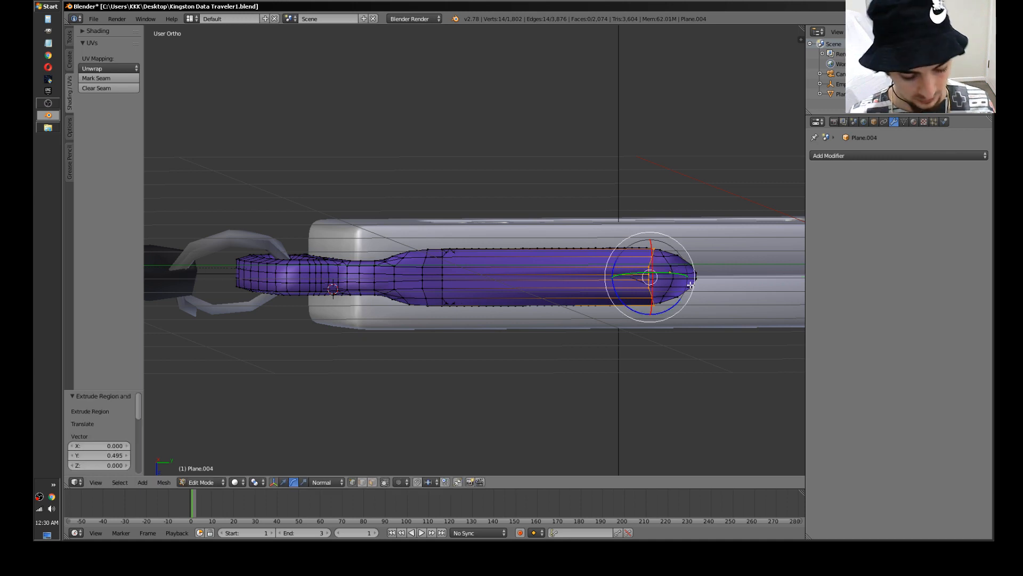
Step: Flatten the extruded end loop by scaling it to 0 along Y
{"action": "key", "text": "s"}
{"action": "key", "text": "y"}
{"action": "key", "text": "0"}
{"action": "key", "text": "Return"}
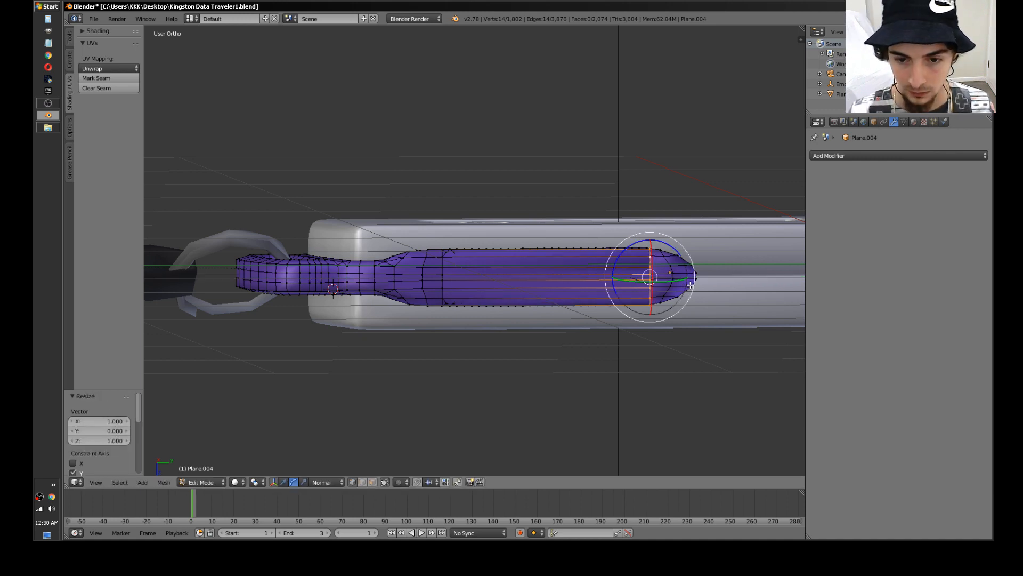
Step: Switch to face selection and select the ring of long extruded faces around the ribbed section
{"action": "key", "text": "ctrl+Tab"}
{"action": "left_click", "coordinate": [667, 309]}
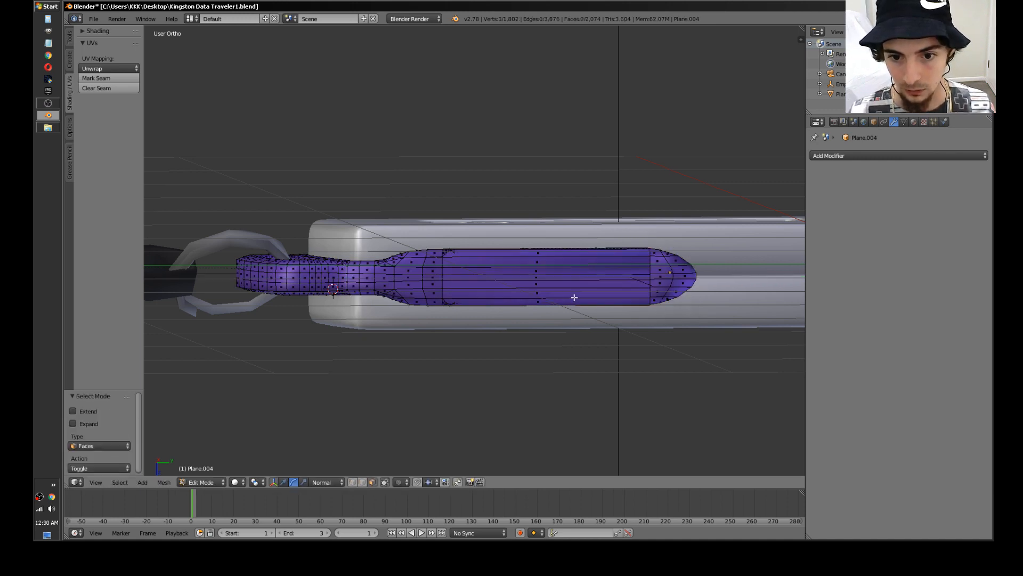
{"action": "right_click", "coordinate": [548, 261], "text": "alt"}
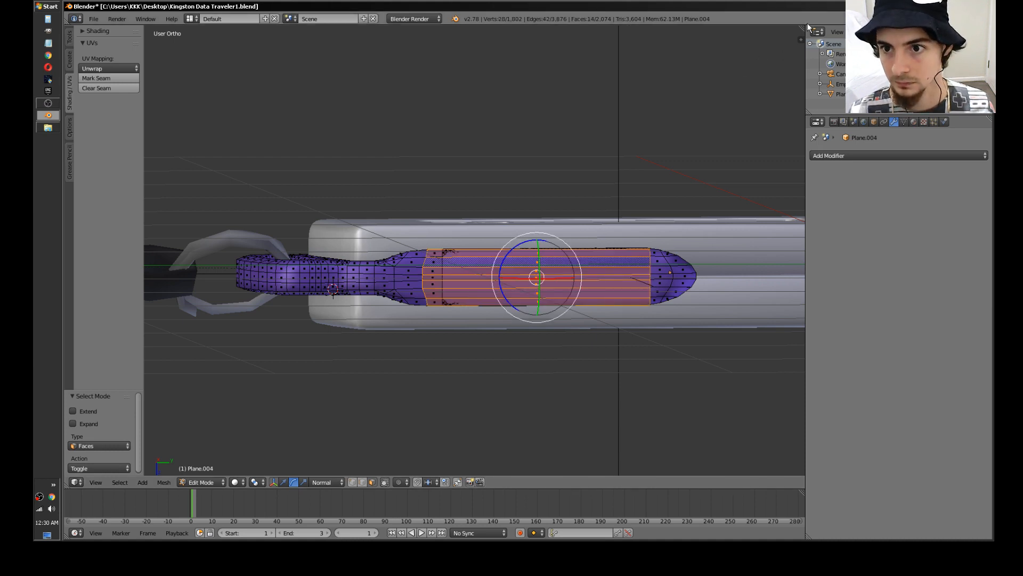
Step: Split the 3D view vertically, hide its tool shelf, and change the second area to a UV/Image Editor
{"action": "left_click_drag", "start_coordinate": [801, 29], "coordinate": [469, 107]}
{"action": "key", "text": "t"}
{"action": "key", "text": "t"}
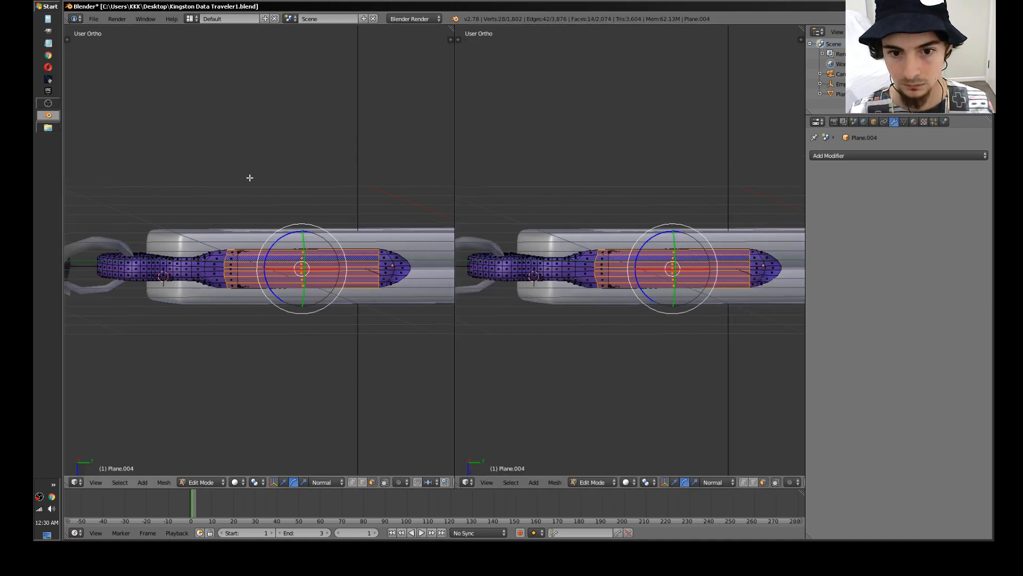
{"action": "left_click", "coordinate": [467, 482]}
{"action": "left_click", "coordinate": [500, 405]}
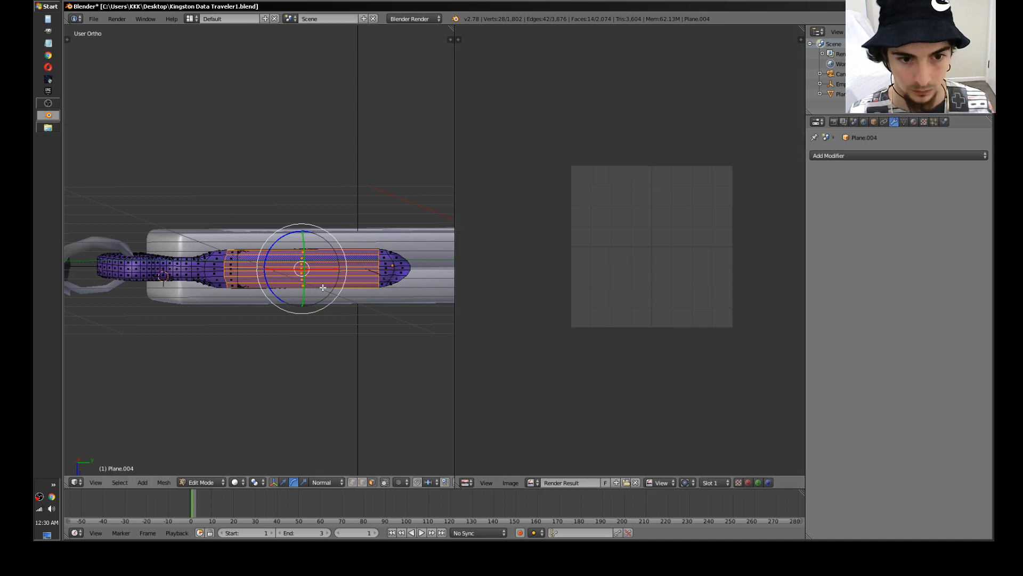
Step: Mark one long edge on the inner side of the extruded sleeve as a seam
{"action": "key", "text": "ctrl+Tab"}
{"action": "left_click", "coordinate": [320, 268]}
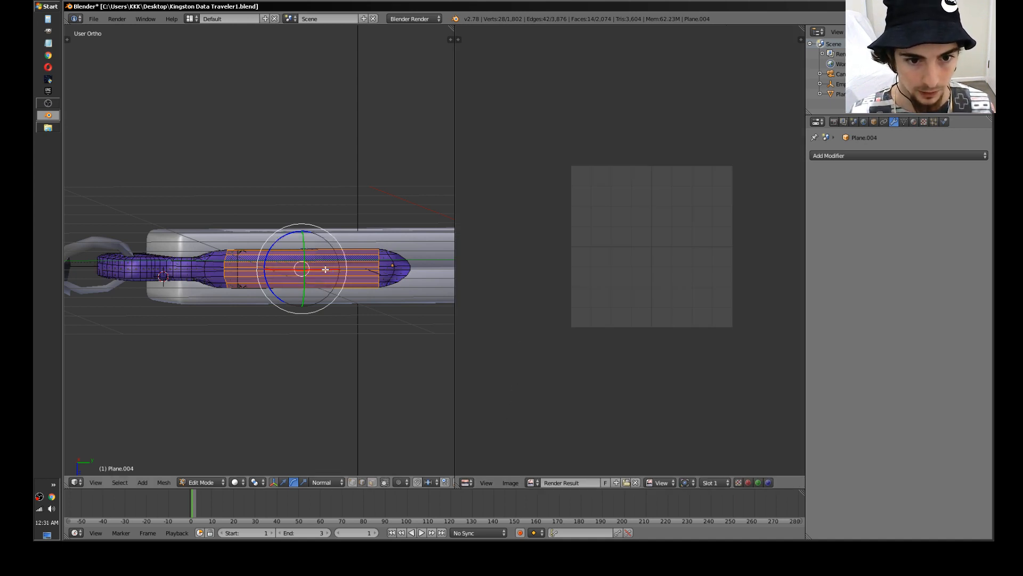
{"action": "right_click", "coordinate": [325, 269]}
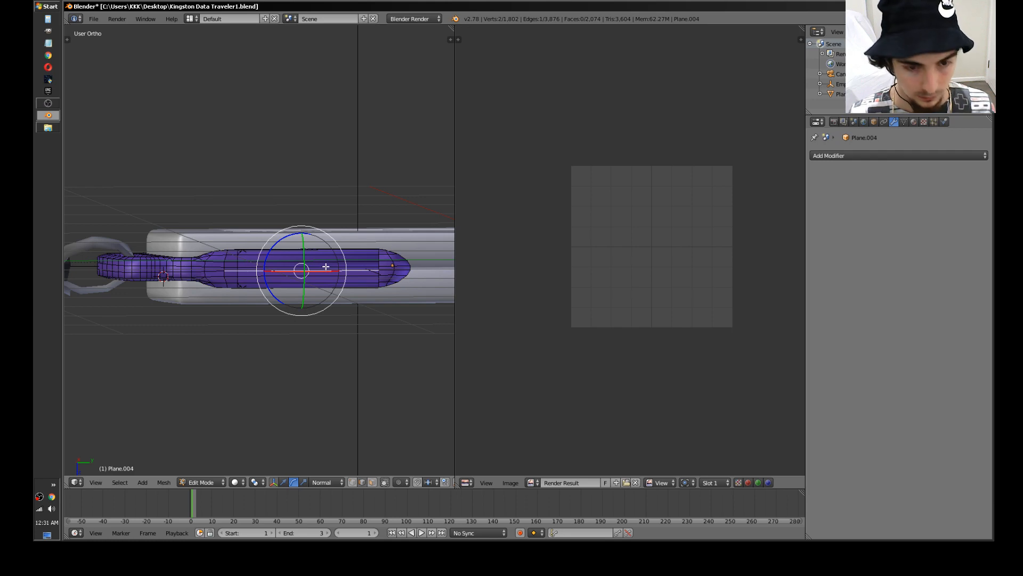
{"action": "middle_click_drag", "start_coordinate": [324, 273], "coordinate": [302, 173]}
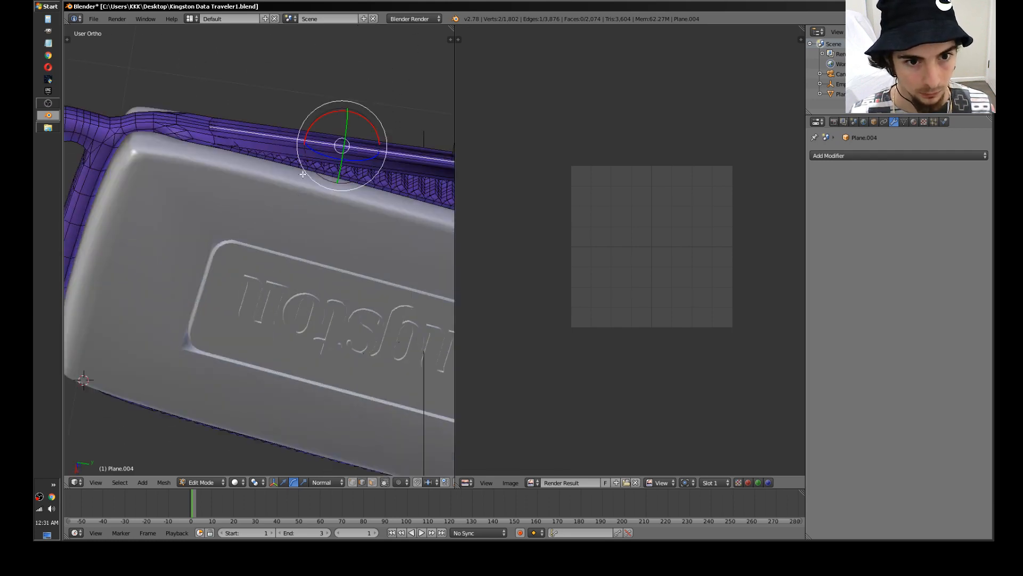
{"action": "right_click", "coordinate": [300, 156]}
{"action": "scroll", "coordinate": [339, 174], "scroll_direction": "down", "scroll_amount": 2}
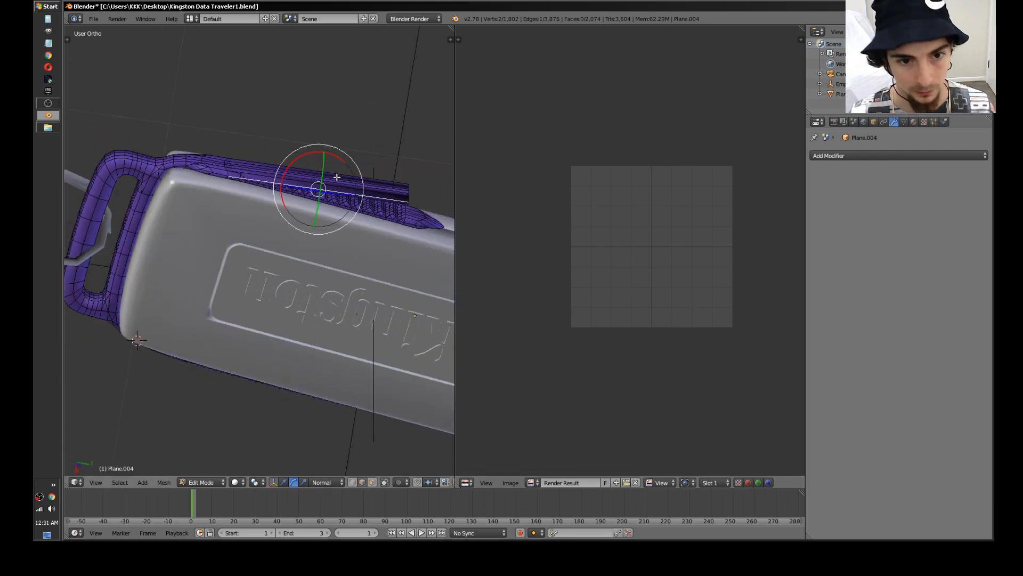
{"action": "key", "text": "ctrl+e"}
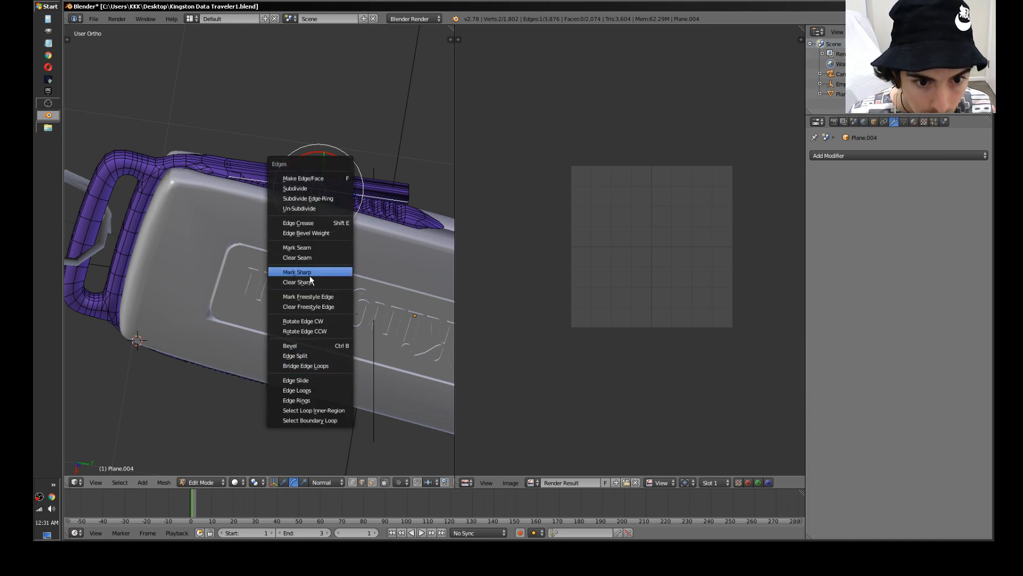
{"action": "left_click", "coordinate": [310, 249]}
Step: Select the ring of extruded sleeve faces in face mode and unwrap it
{"action": "middle_click_drag", "start_coordinate": [308, 225], "coordinate": [291, 270]}
{"action": "key", "text": "ctrl+Tab"}
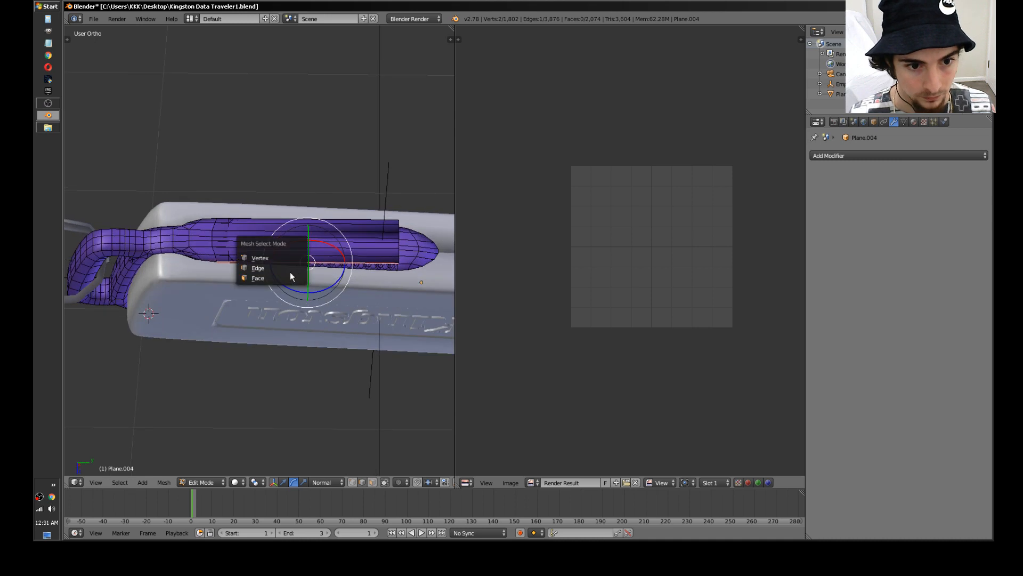
{"action": "left_click", "coordinate": [287, 278]}
{"action": "right_click", "coordinate": [316, 255], "text": "alt"}
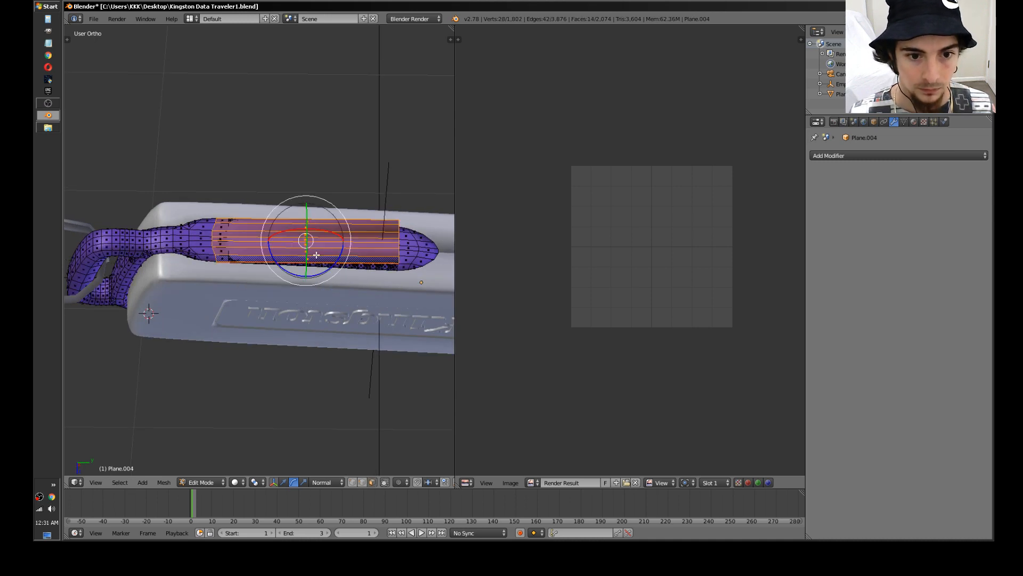
{"action": "key", "text": "u"}
{"action": "left_click", "coordinate": [347, 261]}
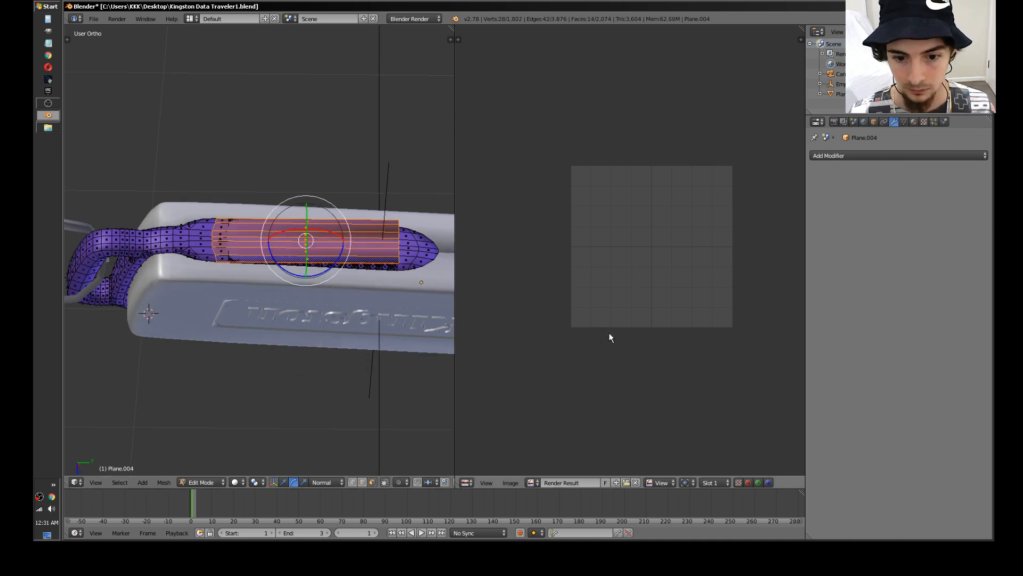
{"action": "scroll", "coordinate": [635, 313], "scroll_direction": "down", "scroll_amount": 3}
{"action": "scroll", "coordinate": [634, 313], "scroll_direction": "up", "scroll_amount": 1}
{"action": "left_click", "coordinate": [466, 482]}
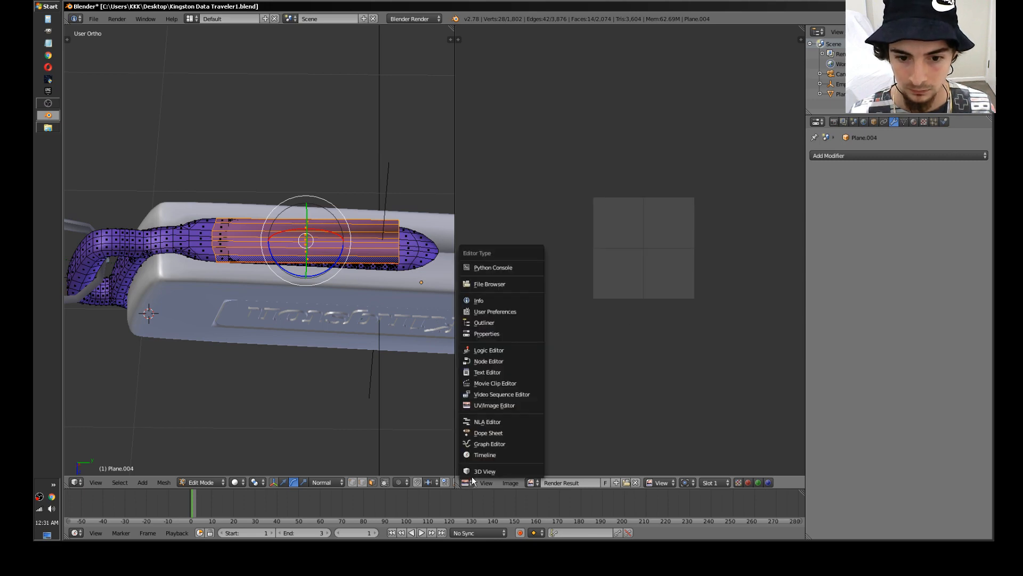
{"action": "left_click", "coordinate": [494, 405]}
Step: Separate the selected sleeve faces into their own object and open that object in edit mode
{"action": "mouse_move", "coordinate": [287, 320]}
{"action": "middle_mouse_down"}
{"action": "mouse_move", "coordinate": [325, 316]}
{"action": "mouse_move", "coordinate": [251, 336]}
{"action": "mouse_move", "coordinate": [256, 342]}
{"action": "mouse_move", "coordinate": [244, 336]}
{"action": "mouse_move", "coordinate": [303, 331]}
{"action": "middle_mouse_up"}
{"action": "key", "text": "p"}
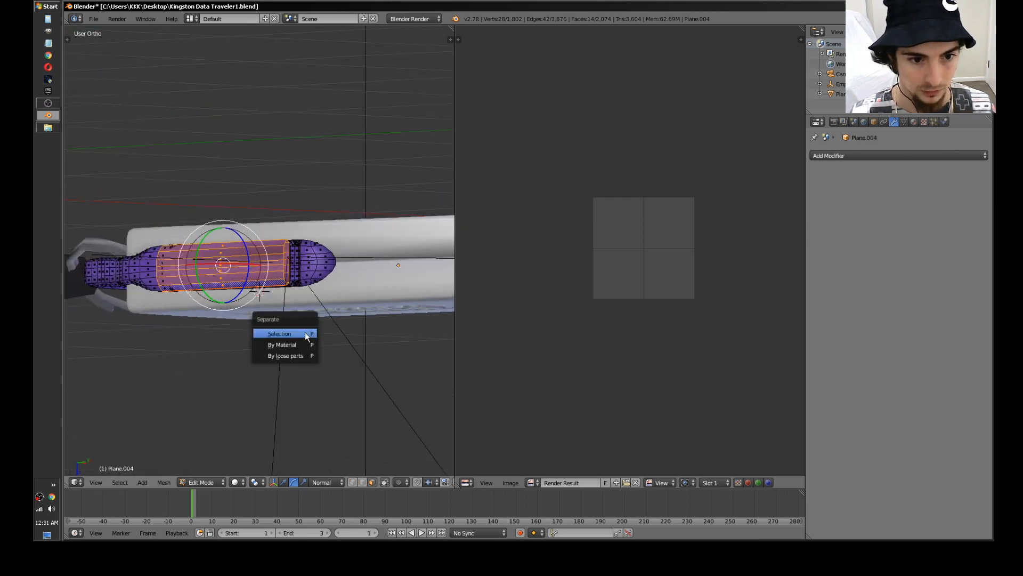
{"action": "left_click", "coordinate": [305, 334]}
{"action": "key", "text": "Tab"}
{"action": "key", "text": "Tab"}
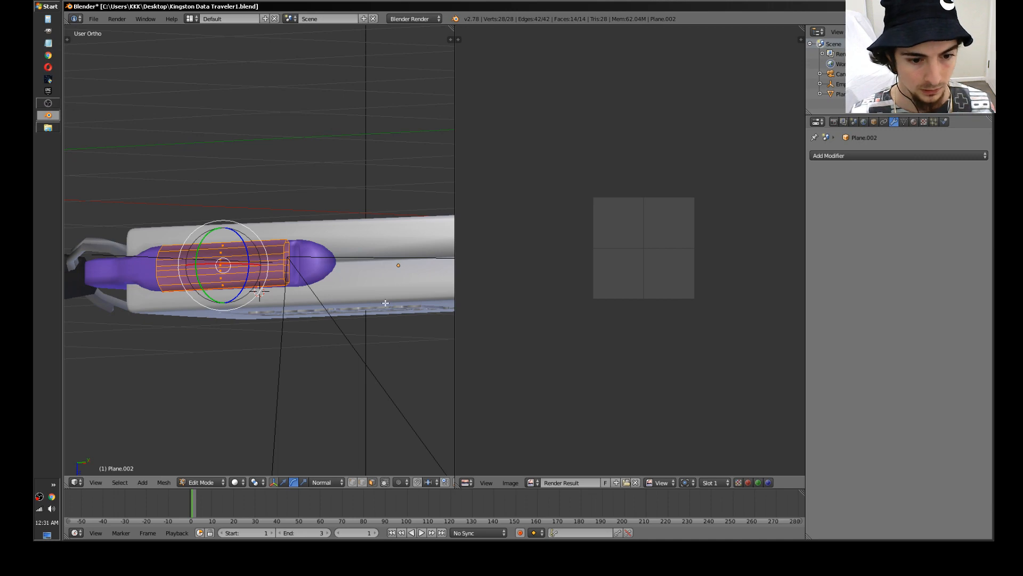
Step: Unlink the Render Result image from the UV editor to show the sleeve's UV layout, and deselect all its UVs
{"action": "middle_click_drag", "start_coordinate": [386, 303], "coordinate": [256, 306]}
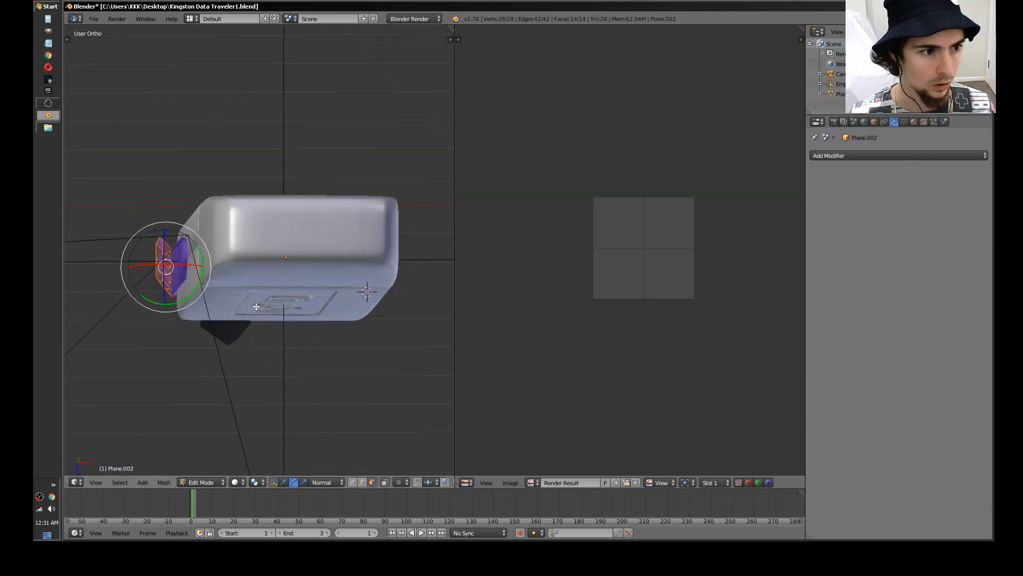
{"action": "middle_click_drag", "start_coordinate": [188, 317], "coordinate": [232, 296]}
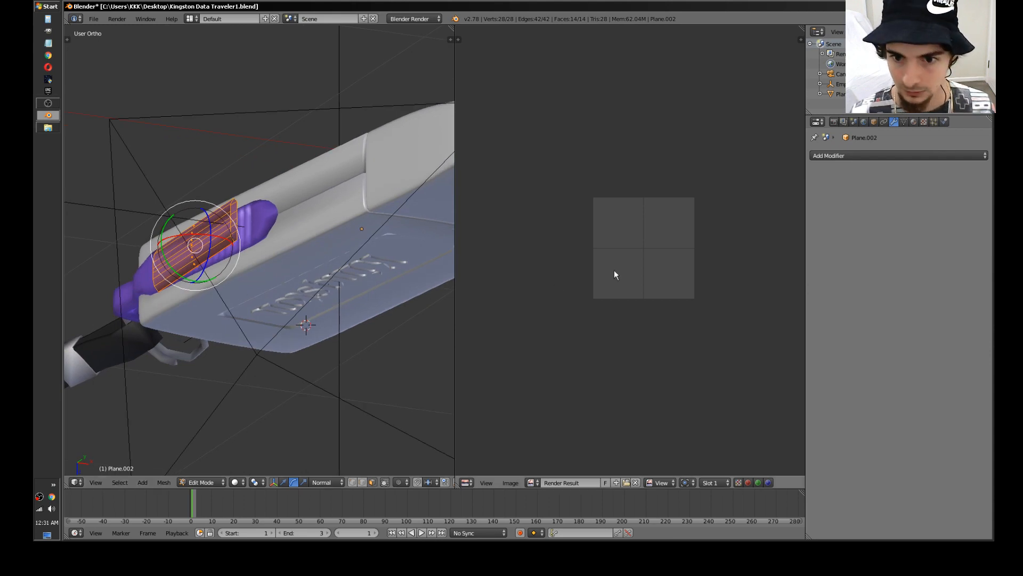
{"action": "left_click", "coordinate": [636, 483]}
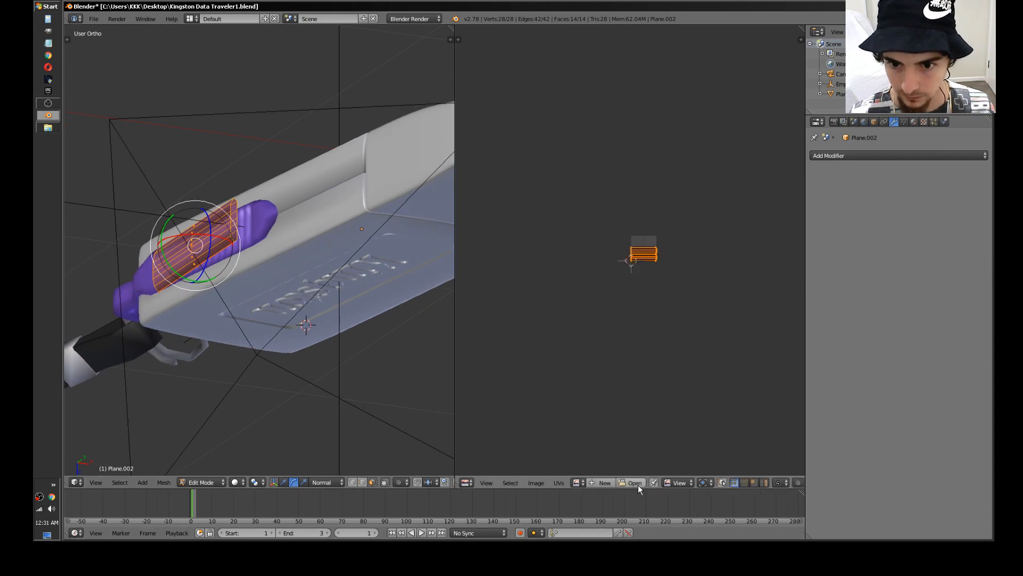
{"action": "scroll", "coordinate": [654, 235], "scroll_direction": "up", "scroll_amount": 5}
{"action": "middle_click_drag", "start_coordinate": [626, 290], "coordinate": [461, 278]}
{"action": "scroll", "coordinate": [518, 297], "scroll_direction": "down", "scroll_amount": 3}
{"action": "middle_click_drag", "start_coordinate": [552, 297], "coordinate": [563, 292]}
{"action": "scroll", "coordinate": [564, 293], "scroll_direction": "up", "scroll_amount": 1}
{"action": "scroll", "coordinate": [563, 293], "scroll_direction": "up", "scroll_amount": 2}
{"action": "key", "text": "a"}
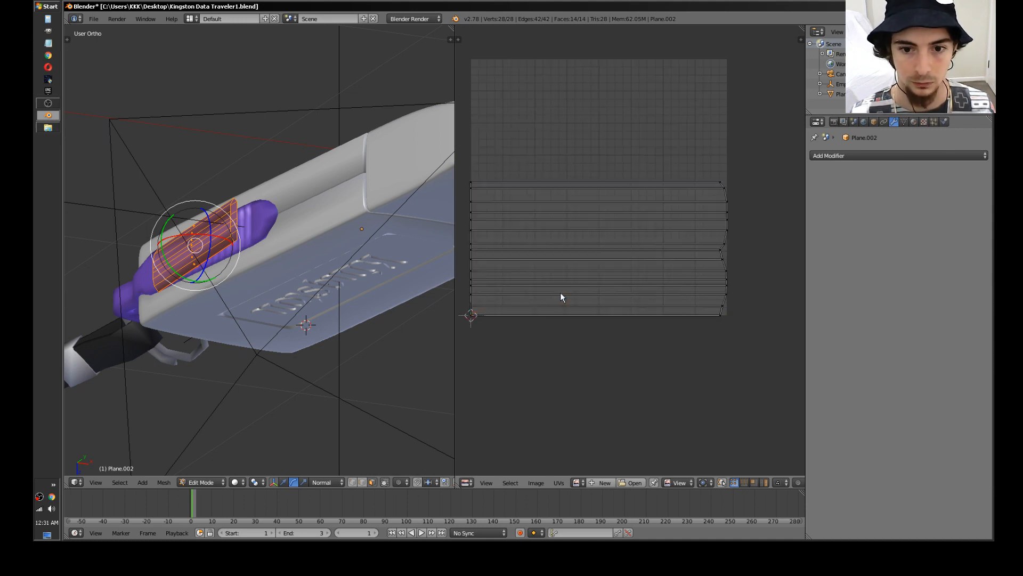
{"action": "middle_click_drag", "start_coordinate": [147, 110], "coordinate": [308, 225]}
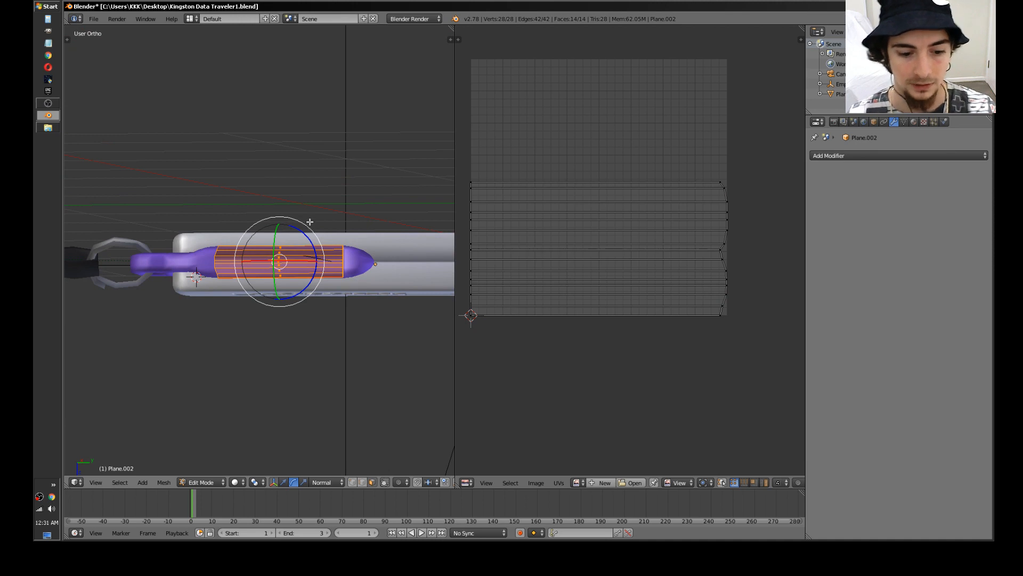
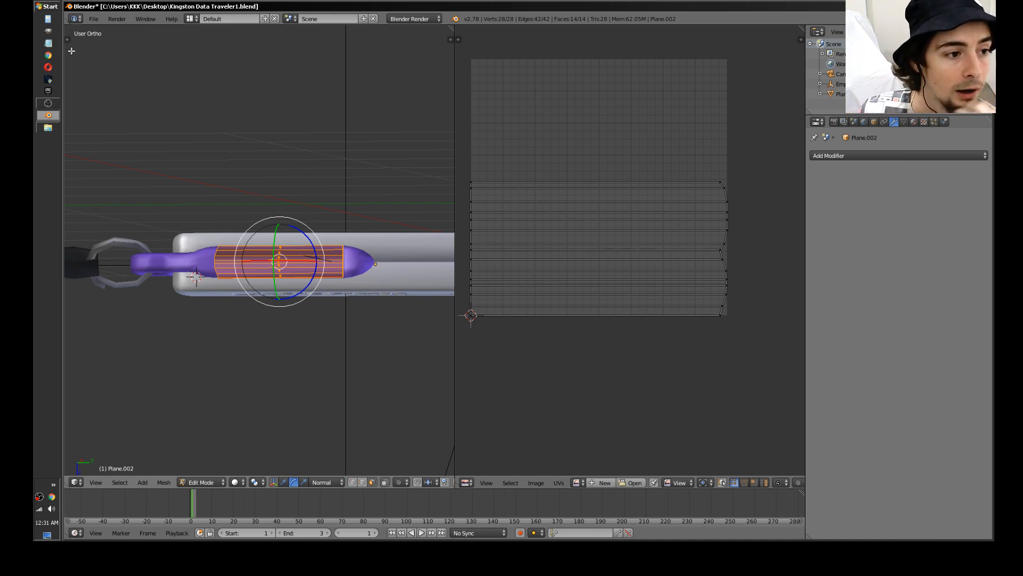
Step: Switch to the Opera browser, open google.com and search for "kingston usb"
{"action": "left_click", "coordinate": [49, 67]}
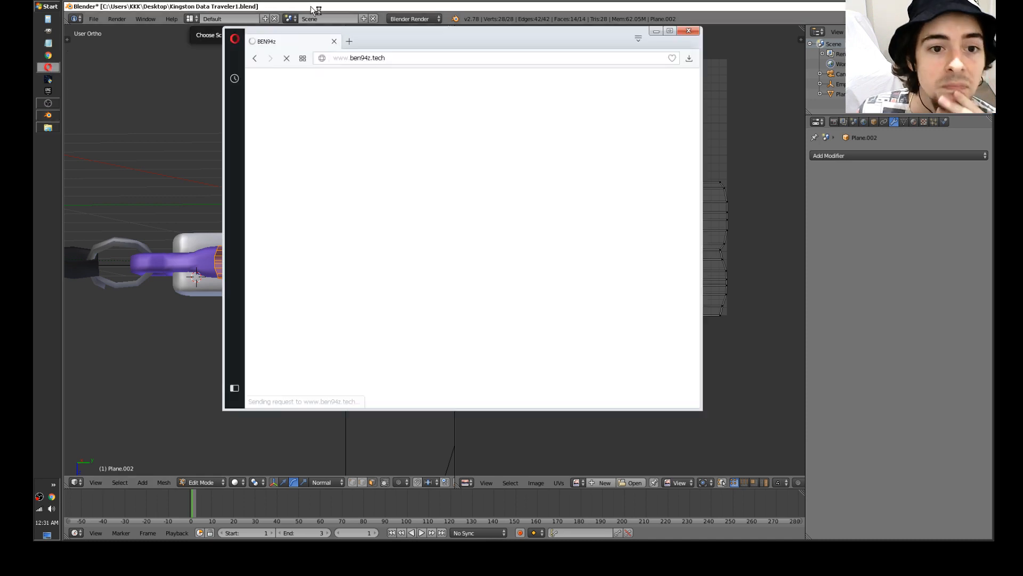
{"action": "type", "text": "goo"}
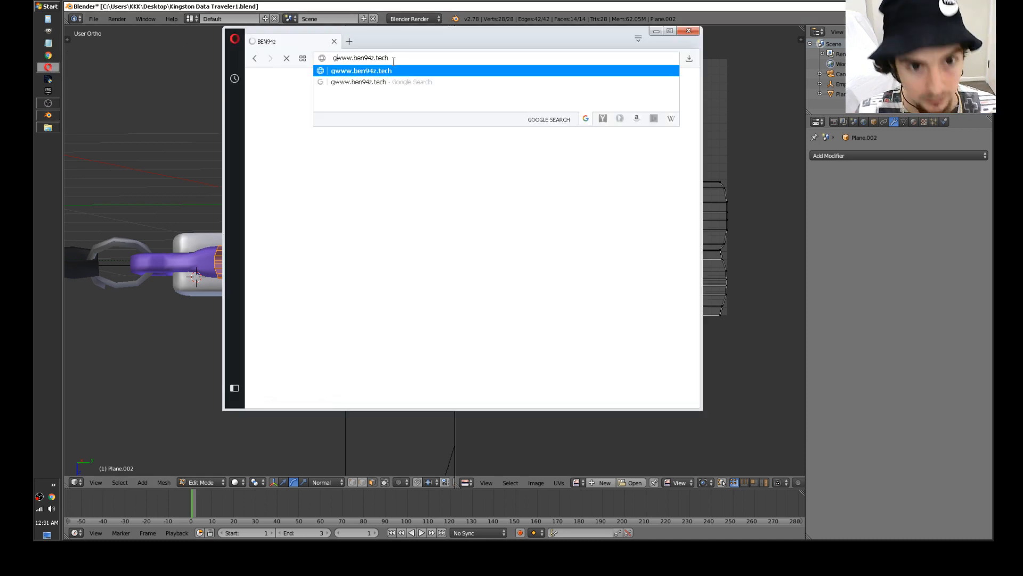
{"action": "key", "text": "ctrl+a"}
{"action": "type", "text": "goo"}
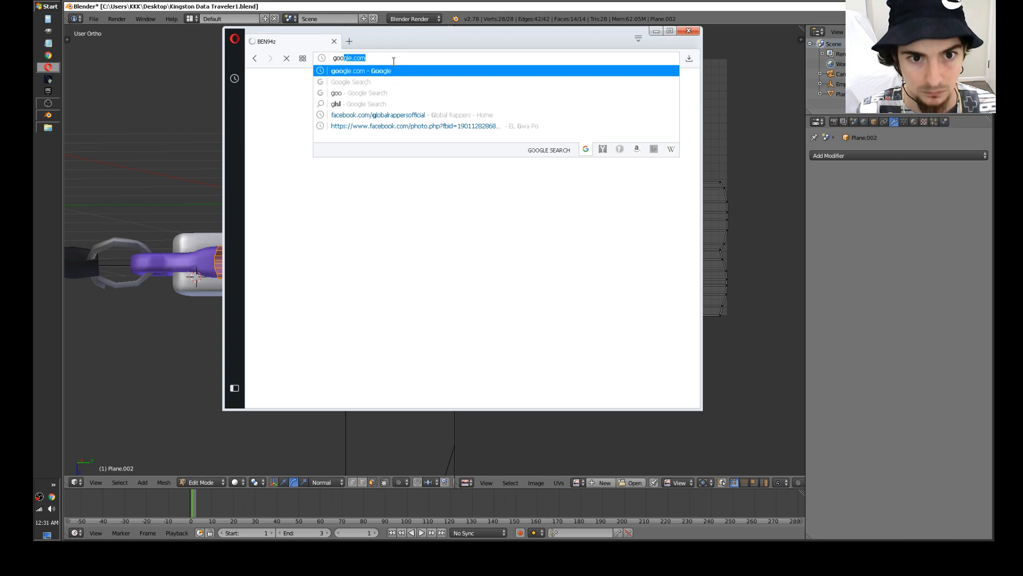
{"action": "key", "text": "Return"}
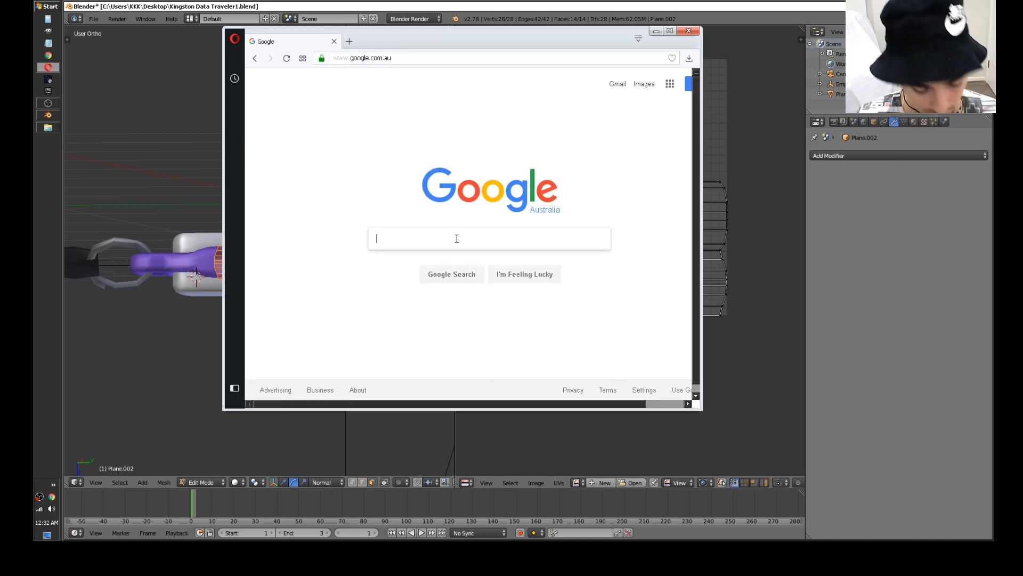
{"action": "type", "text": "kingston "}
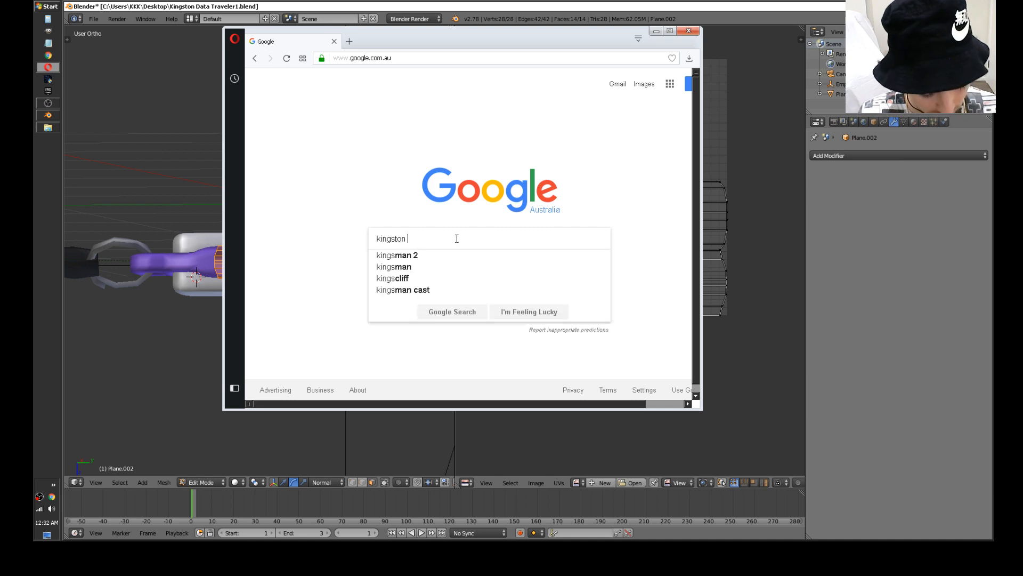
{"action": "type", "text": "usb"}
{"action": "key", "text": "Return"}
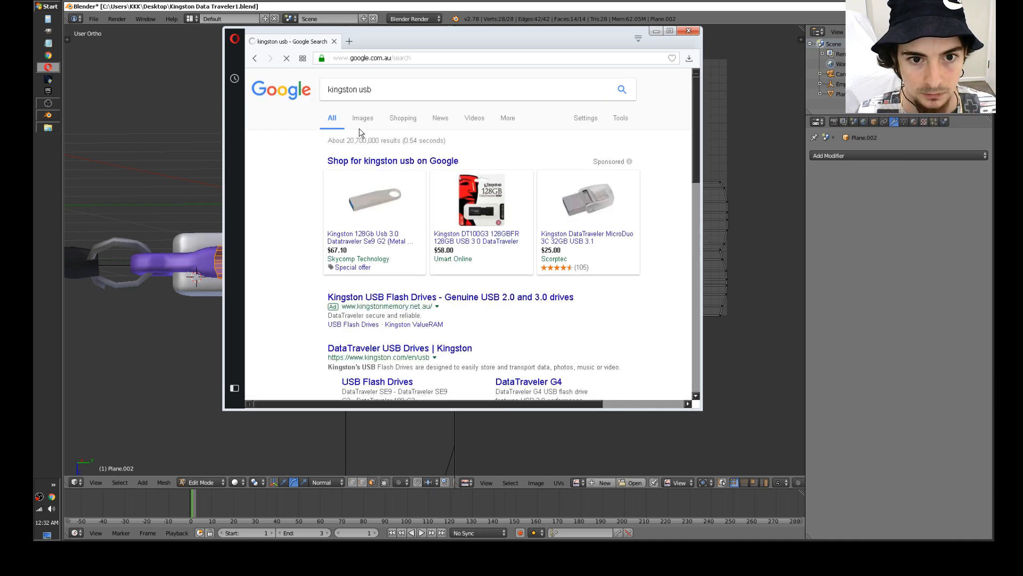
Step: Show the image results for the Kingston USB search and look through them for a matching drive
{"action": "left_click", "coordinate": [362, 118]}
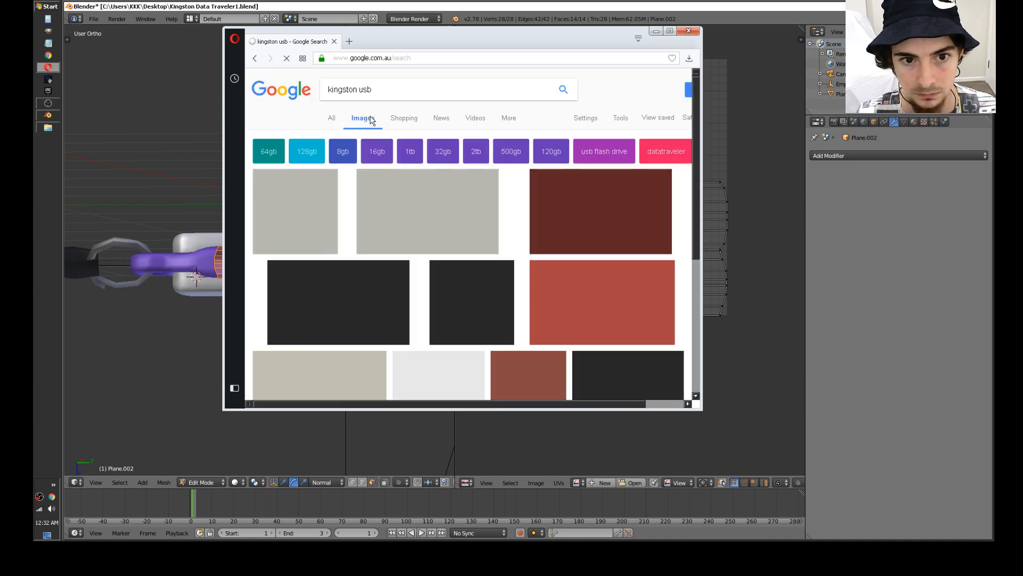
{"action": "scroll", "coordinate": [384, 187], "scroll_direction": "down", "scroll_amount": 5}
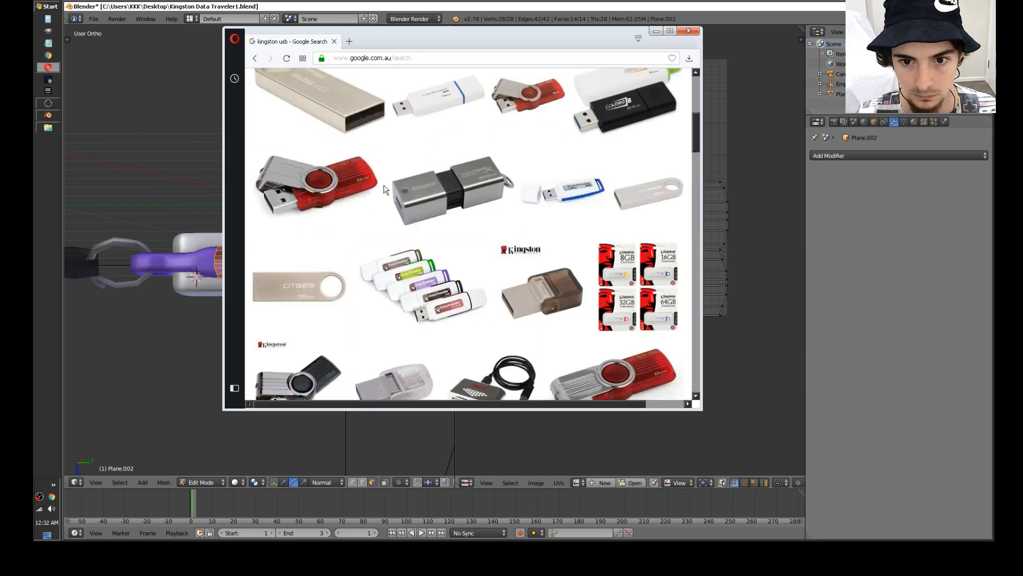
{"action": "scroll", "coordinate": [386, 189], "scroll_direction": "down", "scroll_amount": 6}
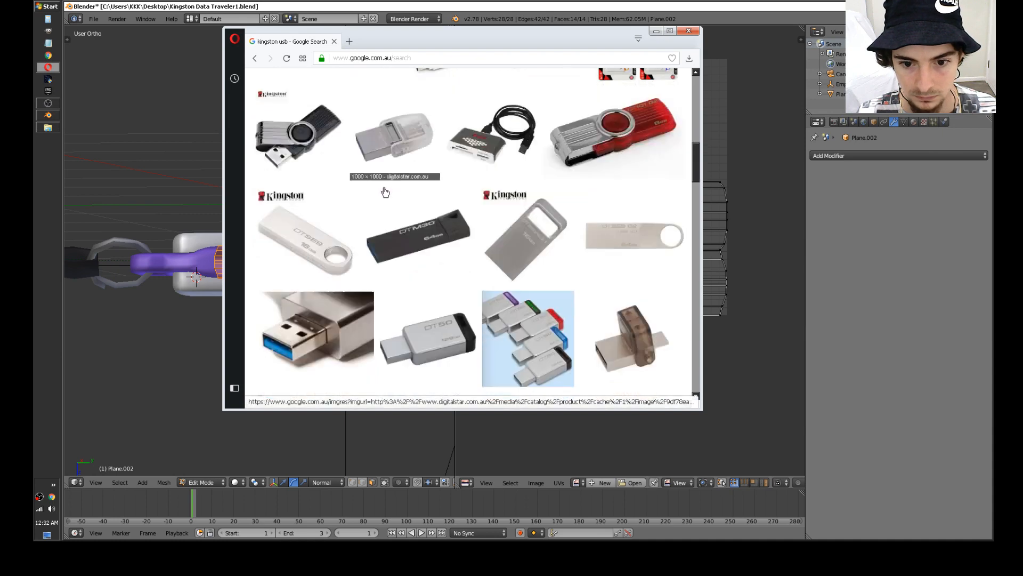
{"action": "scroll", "coordinate": [386, 194], "scroll_direction": "up", "scroll_amount": 12}
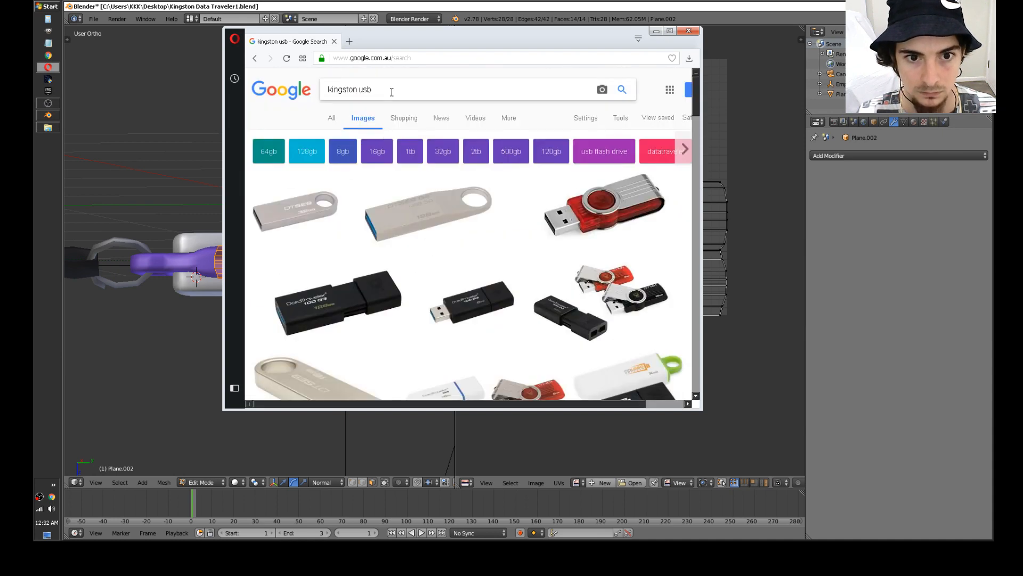
Step: Refine the image search to "kingston usb model" and "kingston usb model side", and return to Blender
{"action": "type", "text": "l"}
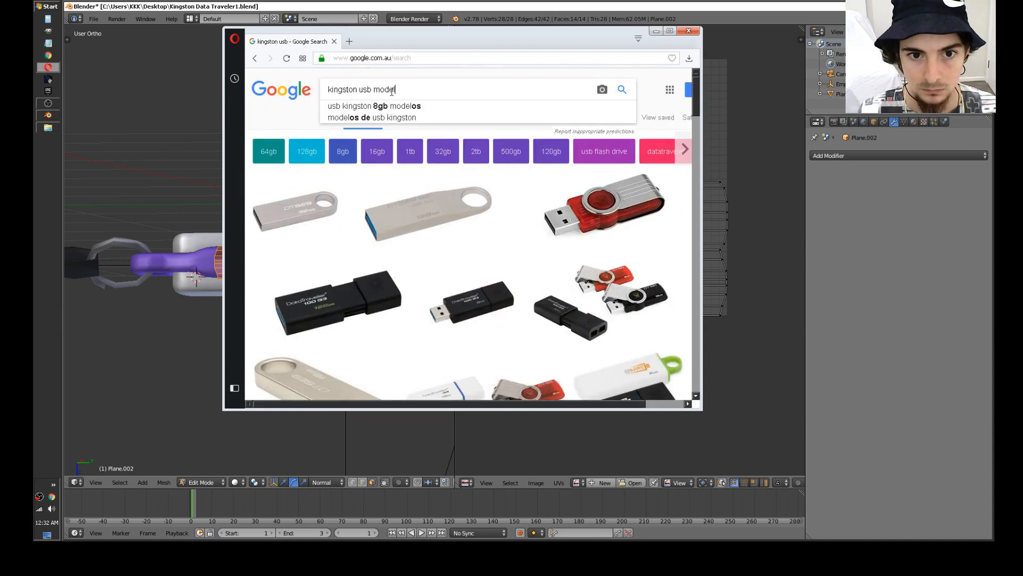
{"action": "key", "text": "Return"}
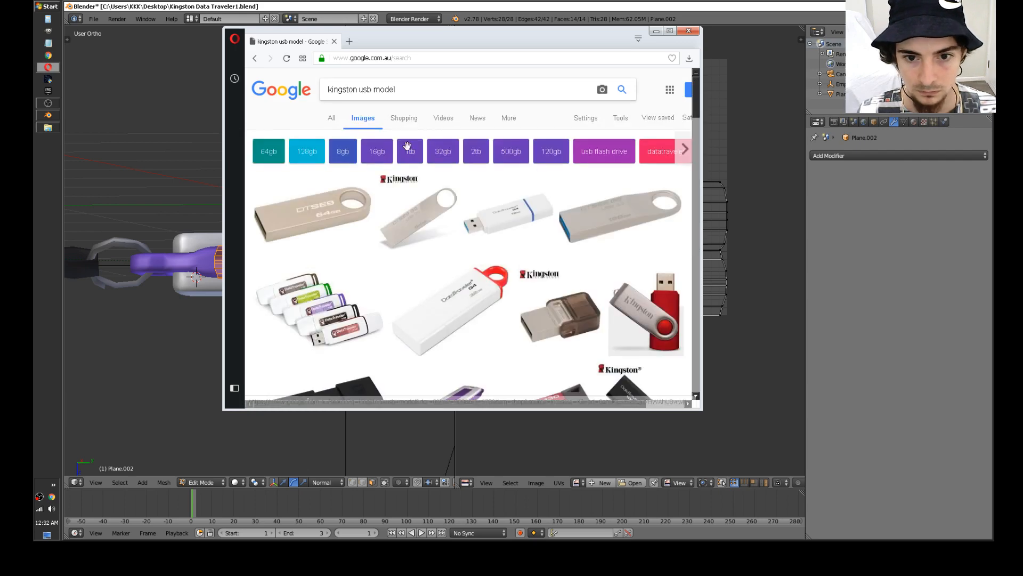
{"action": "scroll", "coordinate": [514, 277], "scroll_direction": "down", "scroll_amount": 4}
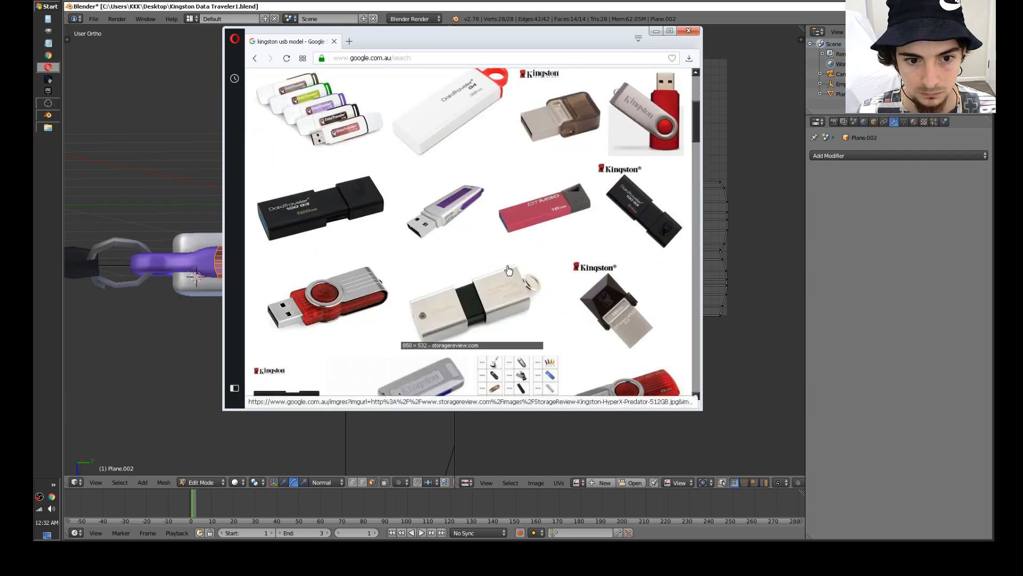
{"action": "scroll", "coordinate": [509, 271], "scroll_direction": "up", "scroll_amount": 4}
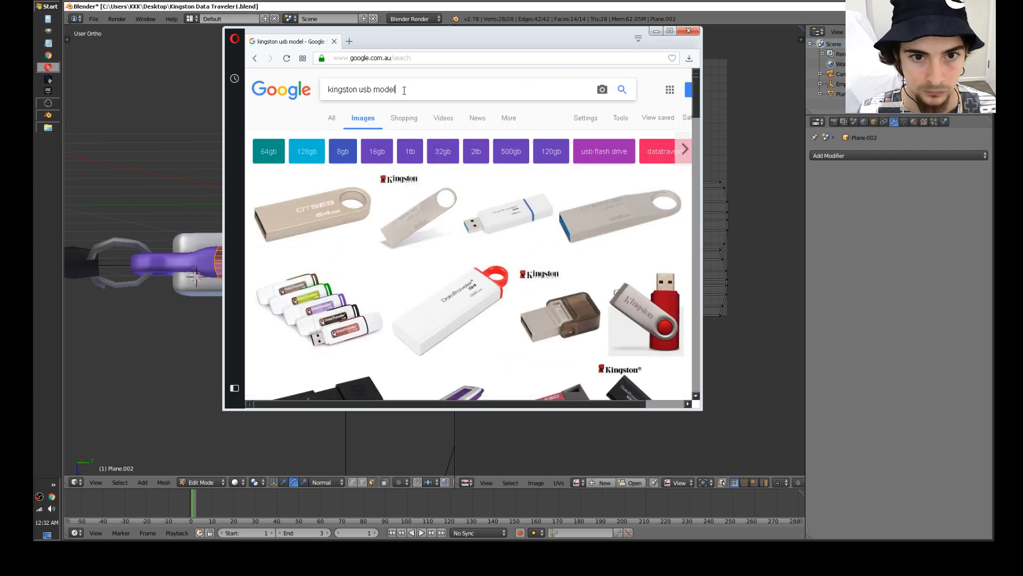
{"action": "key", "text": "Return"}
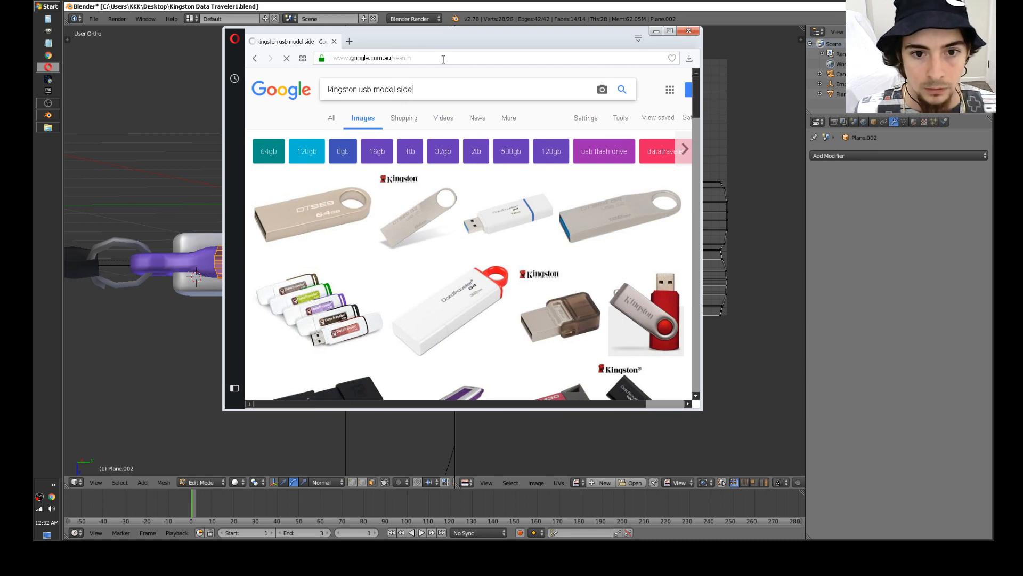
{"action": "left_click", "coordinate": [656, 31]}
Step: Deselect the sleeve's faces, leave edit mode and try deleting the separated sleeve object
{"action": "scroll", "coordinate": [303, 265], "scroll_direction": "down", "scroll_amount": 3}
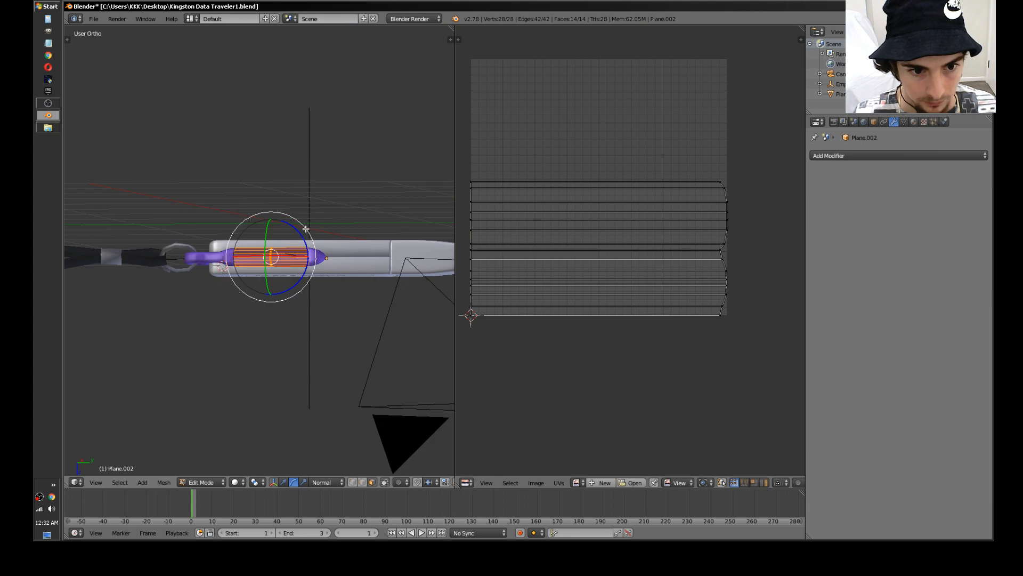
{"action": "scroll", "coordinate": [300, 225], "scroll_direction": "up", "scroll_amount": 2}
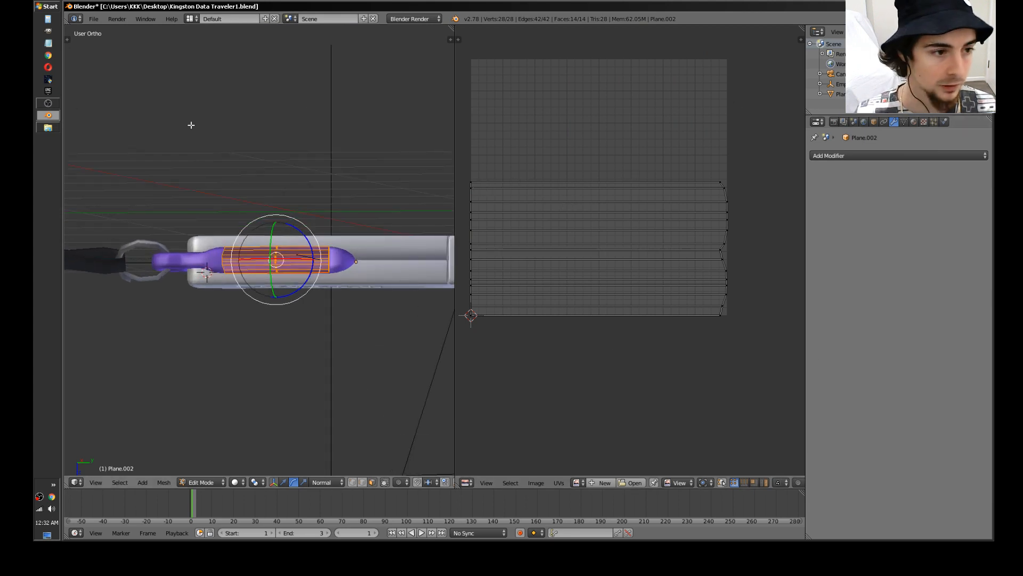
{"action": "key", "text": "a"}
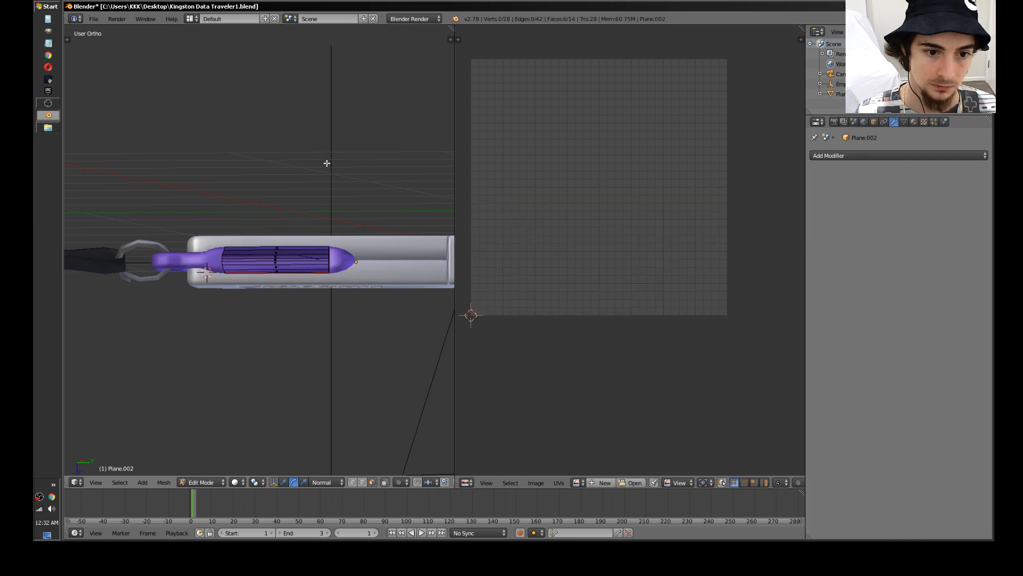
{"action": "key", "text": "Tab"}
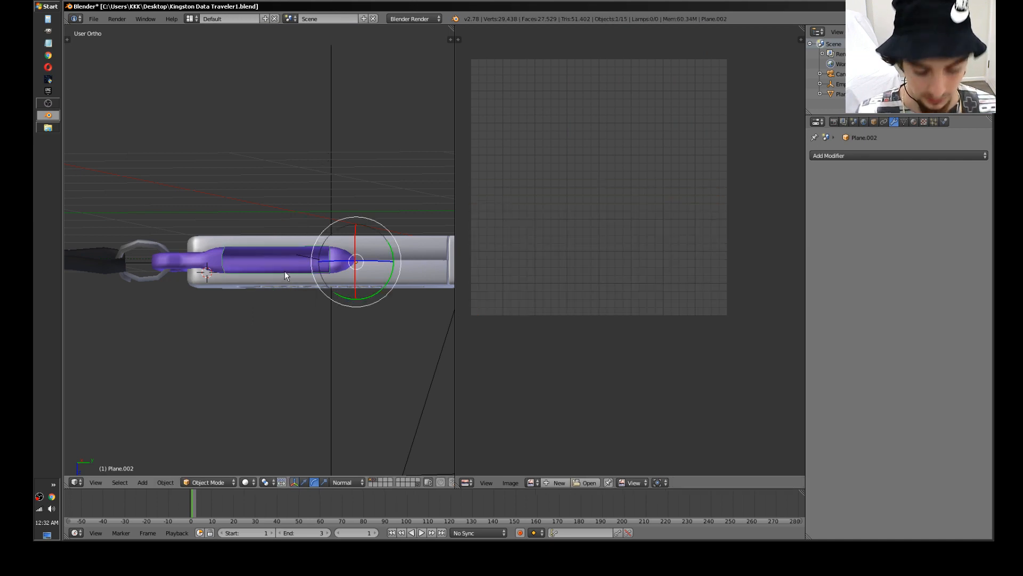
{"action": "key", "text": "x"}
{"action": "left_click", "coordinate": [283, 270]}
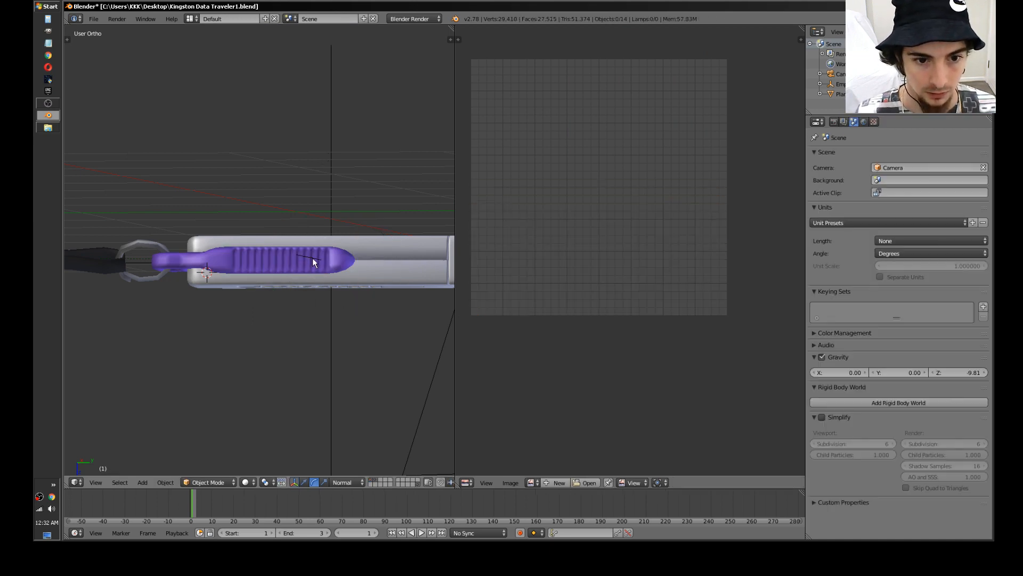
Step: Examine the ribbed section on the opposite side of the drive up close and switch to the back view
{"action": "middle_click_drag", "start_coordinate": [370, 249], "coordinate": [139, 267]}
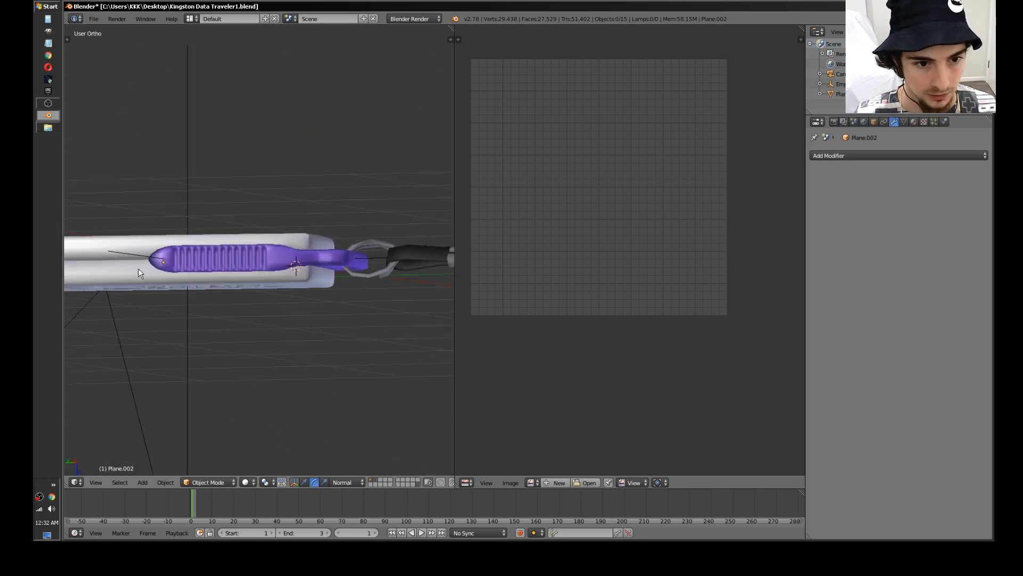
{"action": "scroll", "coordinate": [227, 276], "scroll_direction": "up", "scroll_amount": 6}
{"action": "middle_click_drag", "start_coordinate": [236, 277], "coordinate": [443, 243], "text": "shift"}
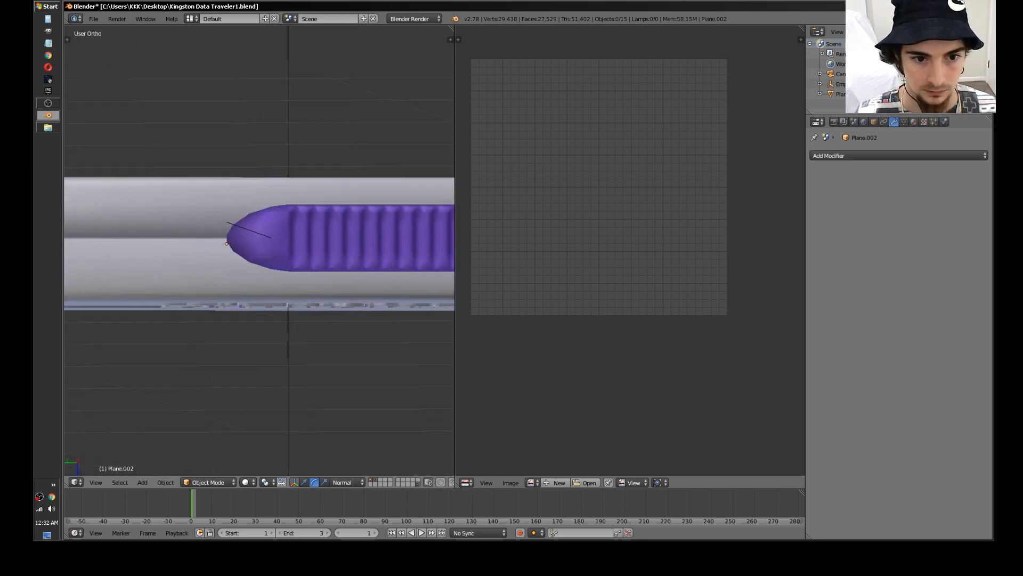
{"action": "middle_click_drag", "start_coordinate": [378, 273], "coordinate": [247, 317], "text": "shift"}
{"action": "left_click", "coordinate": [97, 482]}
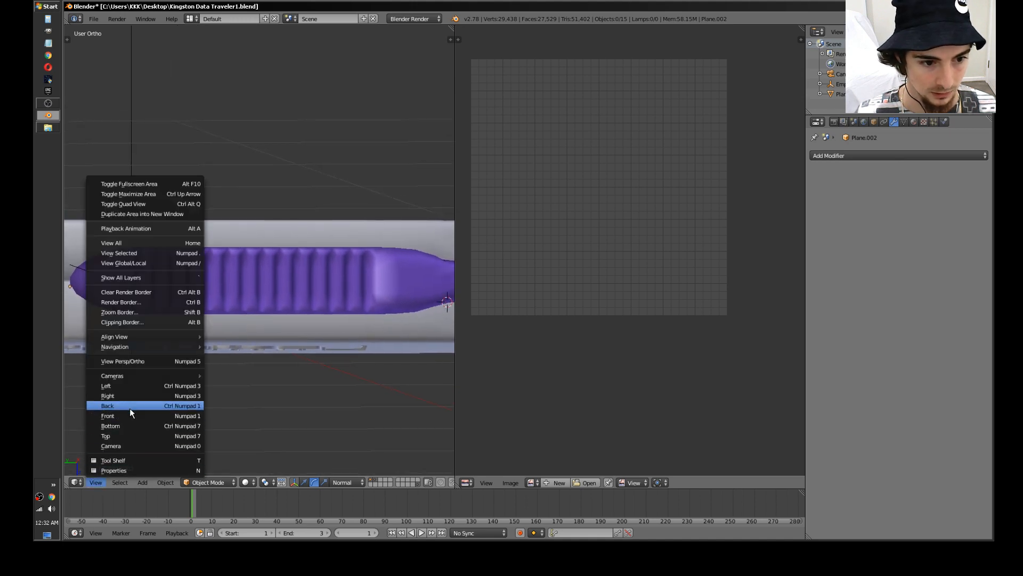
{"action": "left_click", "coordinate": [130, 408]}
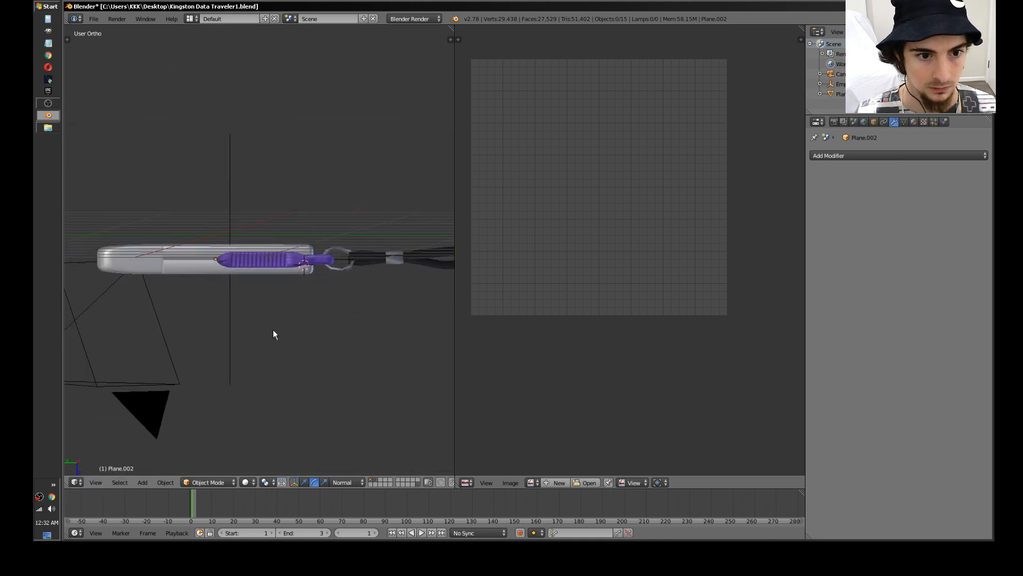
{"action": "left_click", "coordinate": [96, 482]}
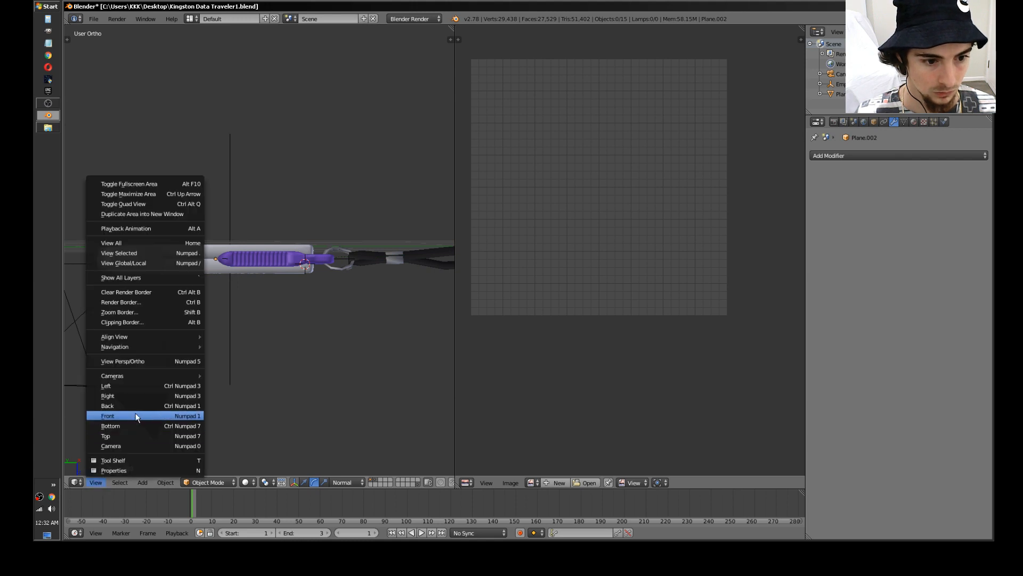
{"action": "left_click", "coordinate": [137, 407]}
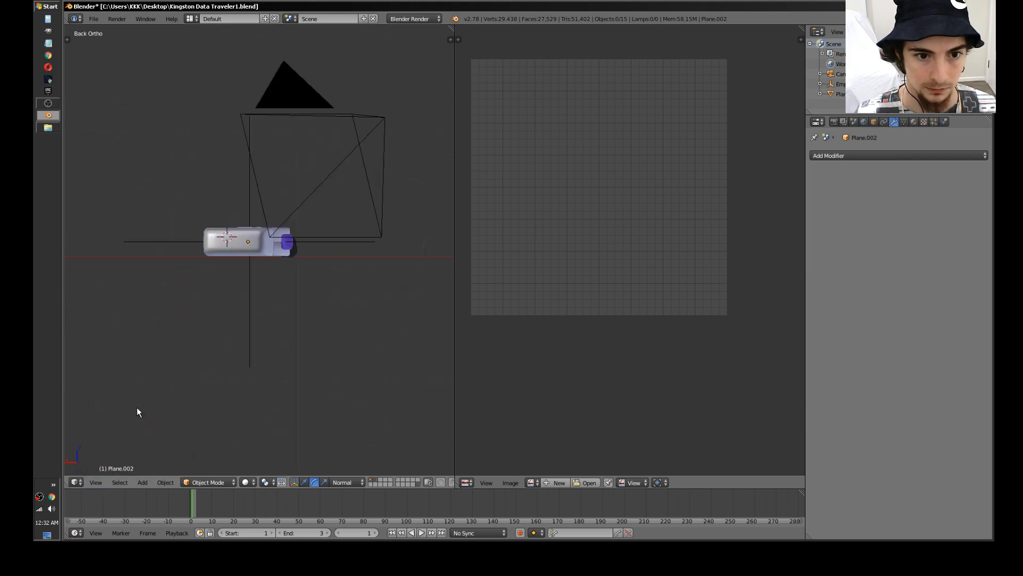
Step: Widen the 3D viewport and frame the drive's ribbed side in the right orthographic view
{"action": "middle_click_drag", "start_coordinate": [208, 391], "coordinate": [162, 361]}
{"action": "left_click", "coordinate": [95, 484]}
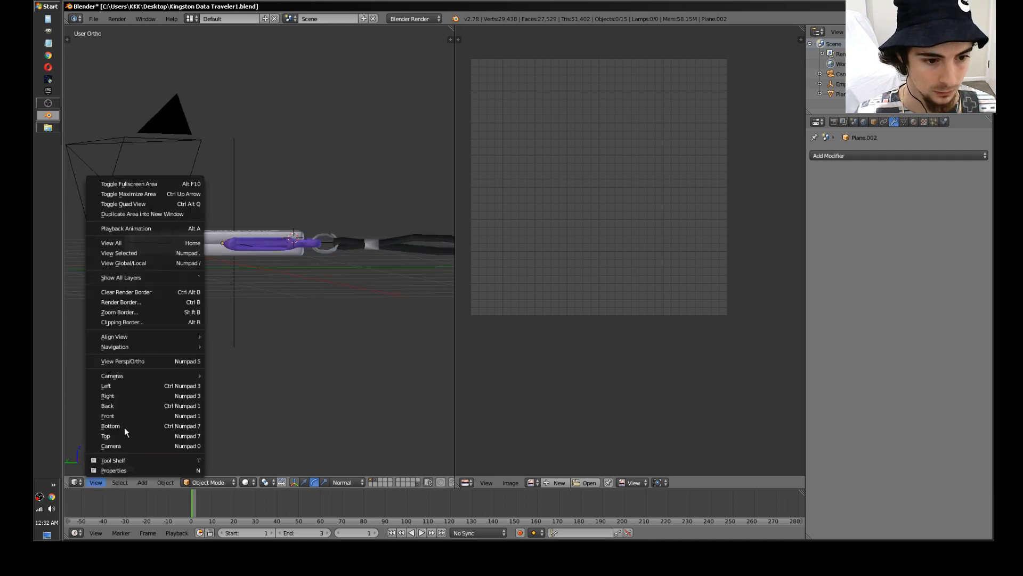
{"action": "left_click", "coordinate": [134, 398]}
{"action": "scroll", "coordinate": [283, 199], "scroll_direction": "up", "scroll_amount": 10}
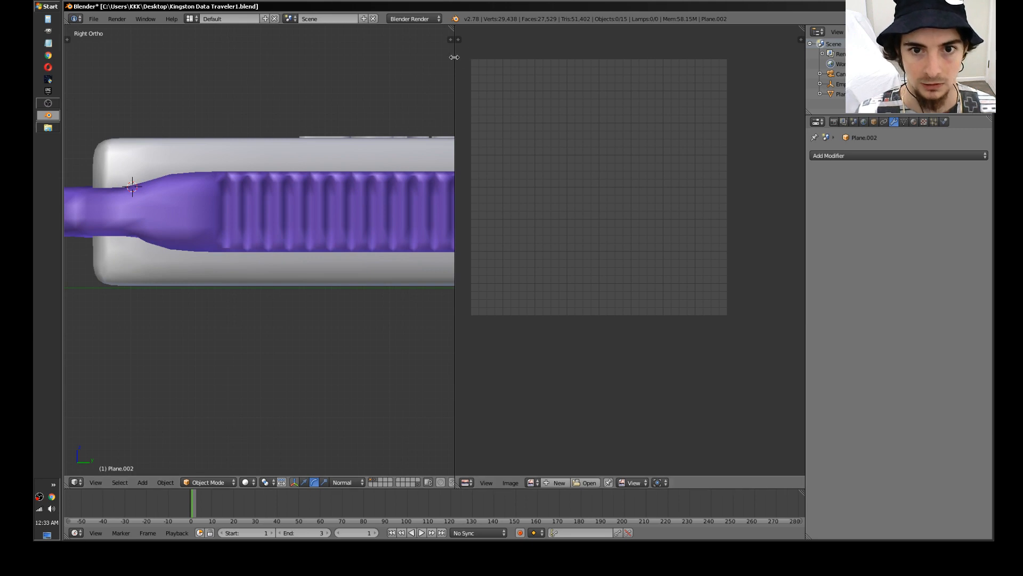
{"action": "left_click_drag", "start_coordinate": [454, 56], "coordinate": [657, 67]}
{"action": "scroll", "coordinate": [423, 190], "scroll_direction": "down", "scroll_amount": 4}
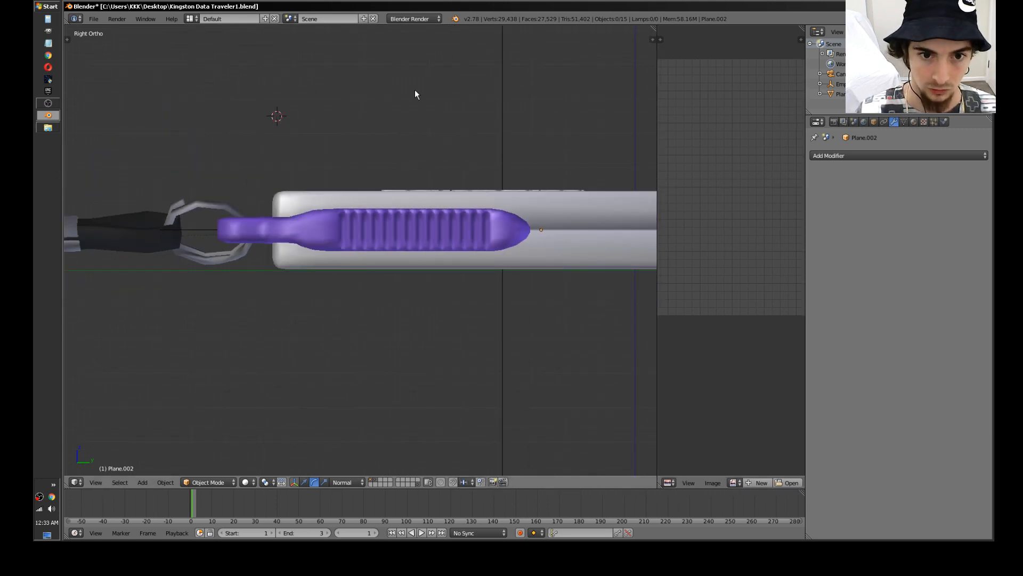
Step: Open GIMP and create a new 640 × 400 px image
{"action": "left_click", "coordinate": [50, 7]}
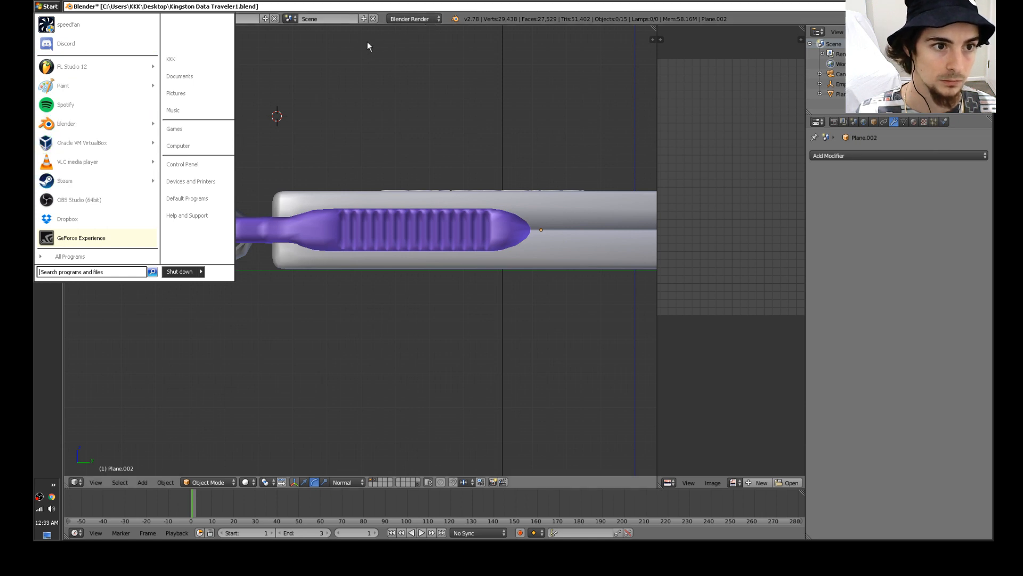
{"action": "left_click", "coordinate": [247, 3]}
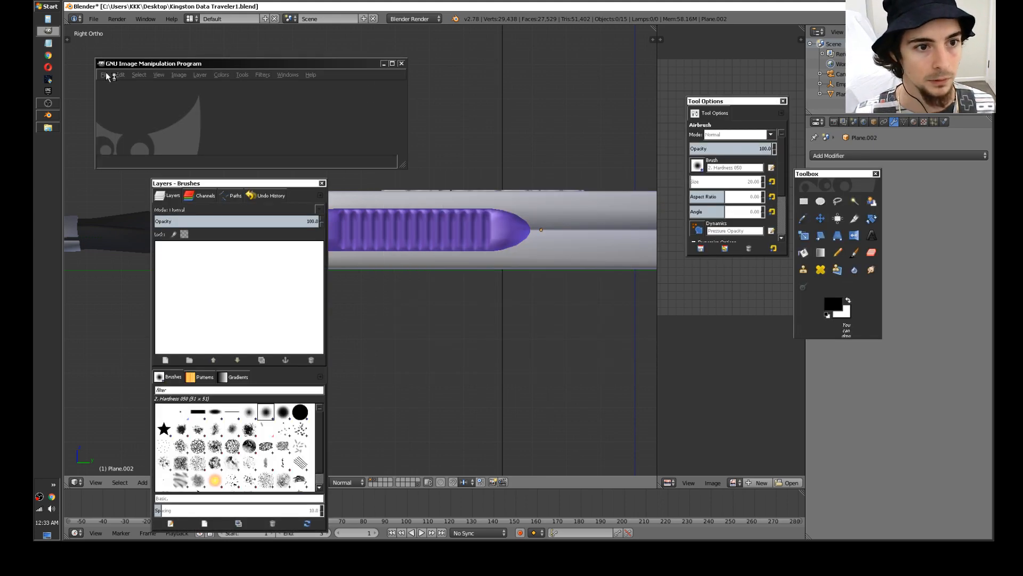
{"action": "left_click", "coordinate": [106, 75]}
{"action": "left_click", "coordinate": [118, 87]}
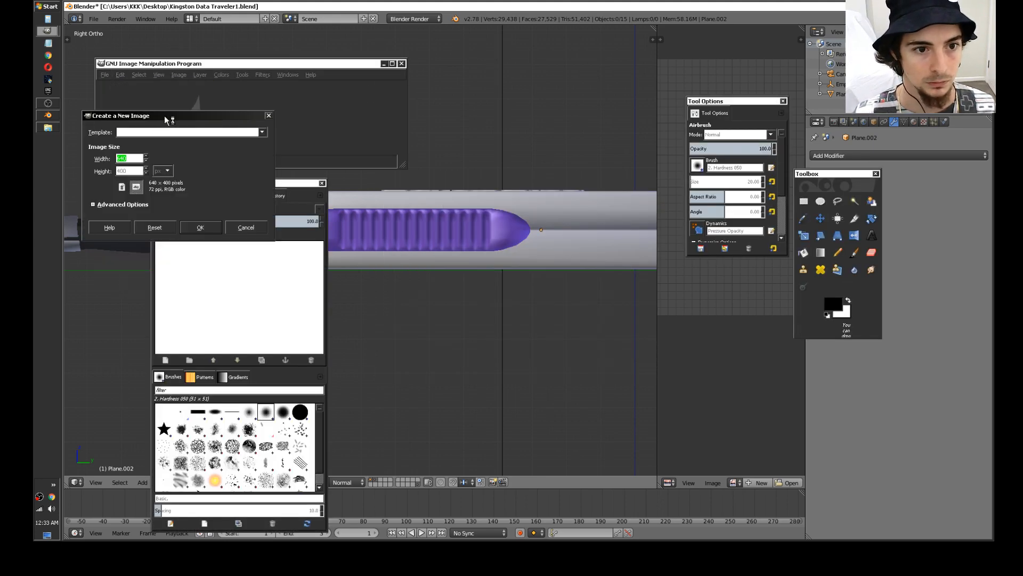
{"action": "left_click_drag", "start_coordinate": [166, 119], "coordinate": [354, 94]}
{"action": "left_click", "coordinate": [398, 205]}
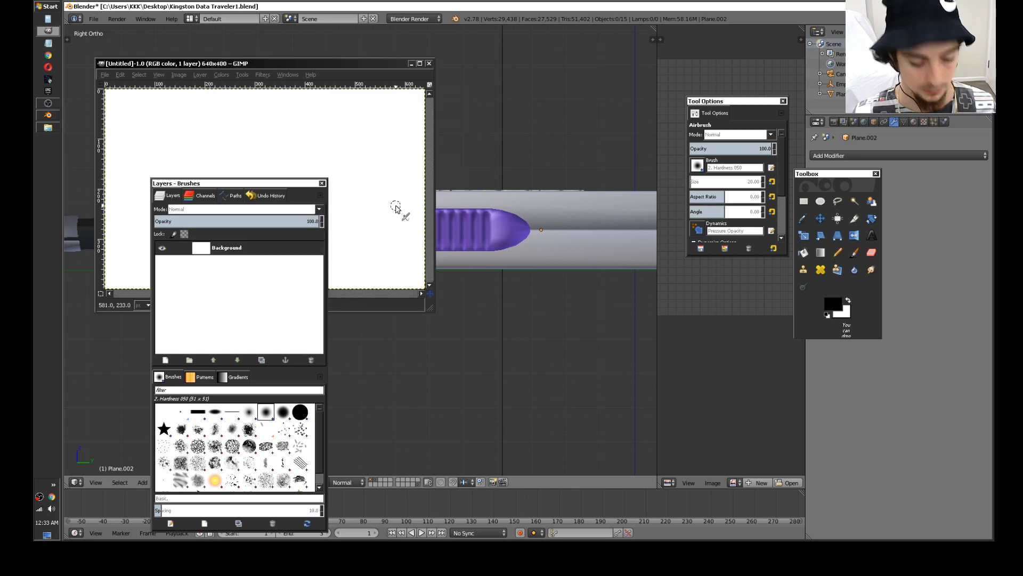
Step: Paste the viewport screenshot into the new image and move it so the whole ribbed purple part lies on the canvas
{"action": "key", "text": "ctrl+v"}
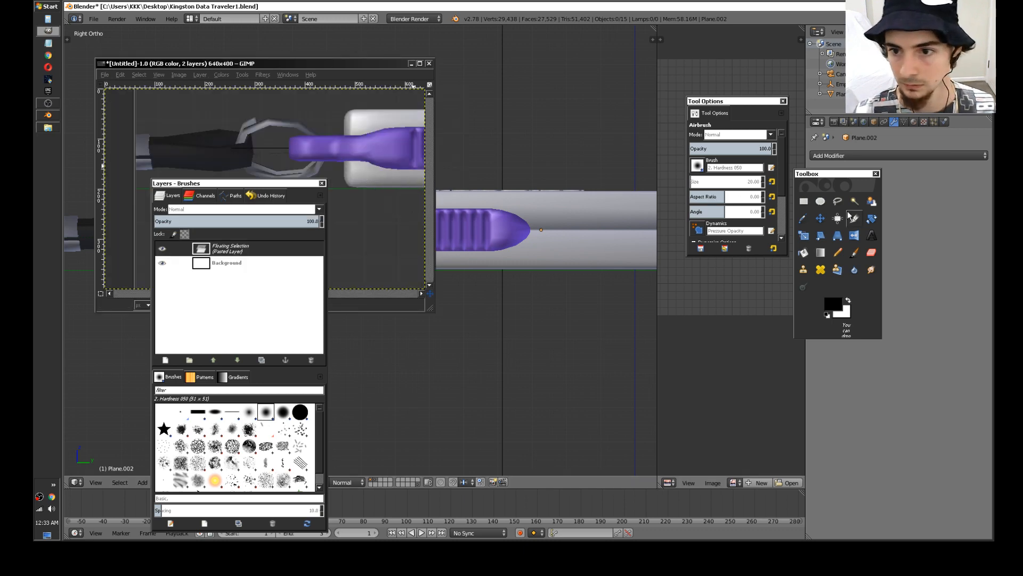
{"action": "left_click", "coordinate": [821, 218]}
{"action": "left_click_drag", "start_coordinate": [356, 140], "coordinate": [152, 129]}
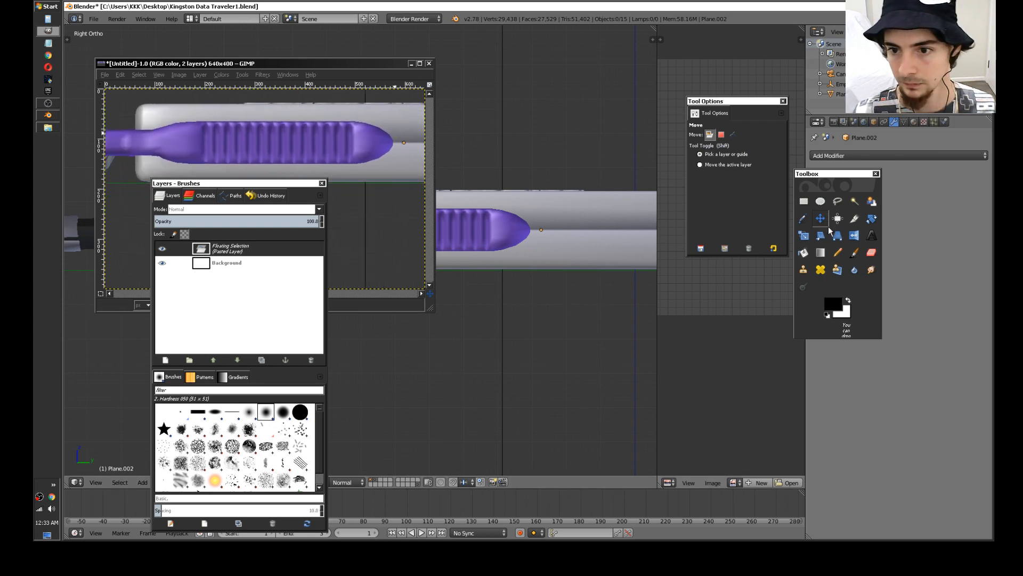
{"action": "left_click", "coordinate": [803, 201]}
{"action": "left_click_drag", "start_coordinate": [162, 116], "coordinate": [187, 130]}
Step: Turn the pasted floating selection into a layer named "a"
{"action": "left_click", "coordinate": [803, 200]}
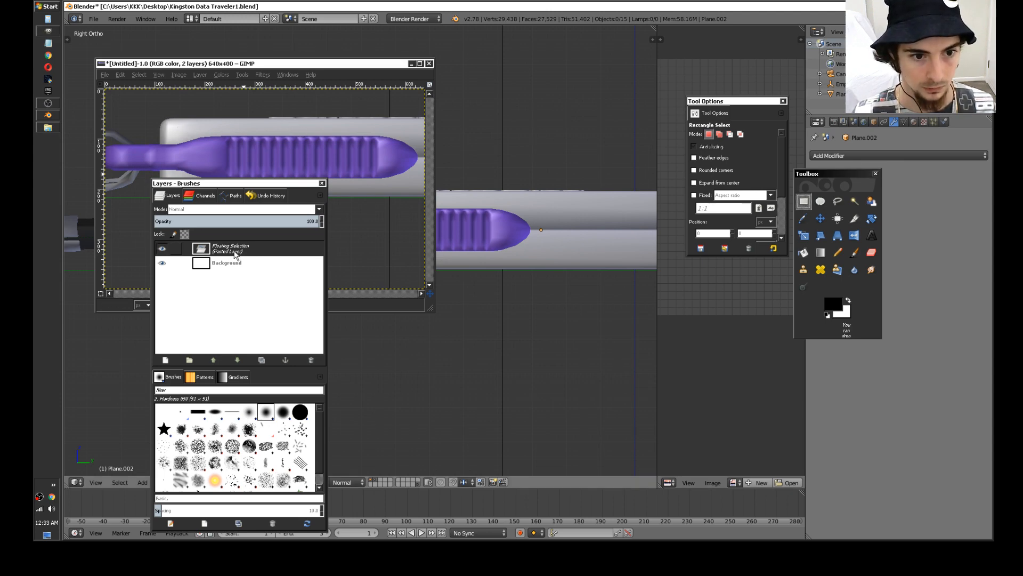
{"action": "double_click", "coordinate": [237, 255]}
{"action": "type", "text": "a"}
{"action": "key", "text": "Return"}
Step: Crop the image to the ribbed end of the drive, about 531 × 193 px, and maximise the image window
{"action": "left_click_drag", "start_coordinate": [157, 111], "coordinate": [424, 206]}
{"action": "left_click", "coordinate": [179, 74]}
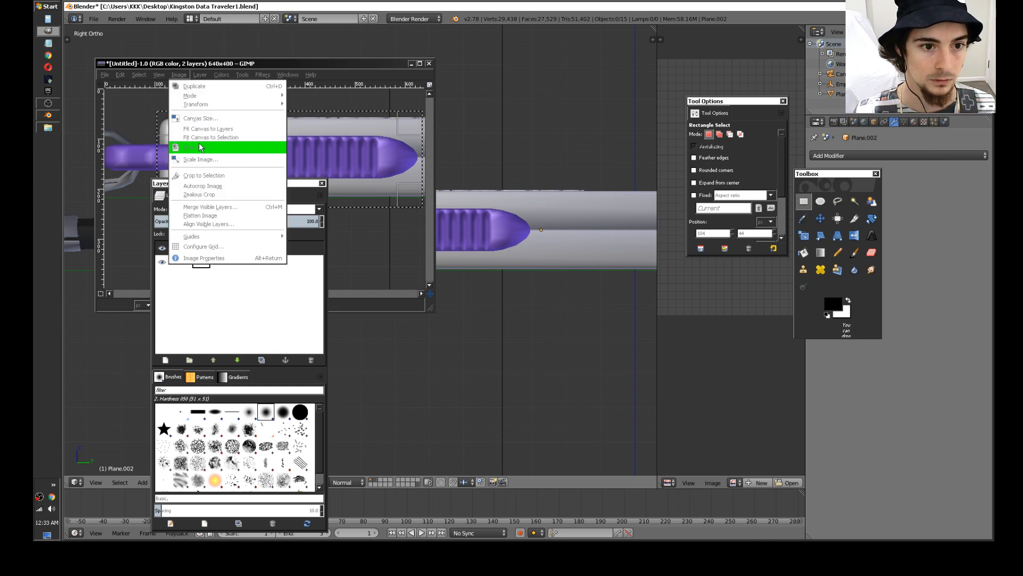
{"action": "left_click", "coordinate": [213, 176]}
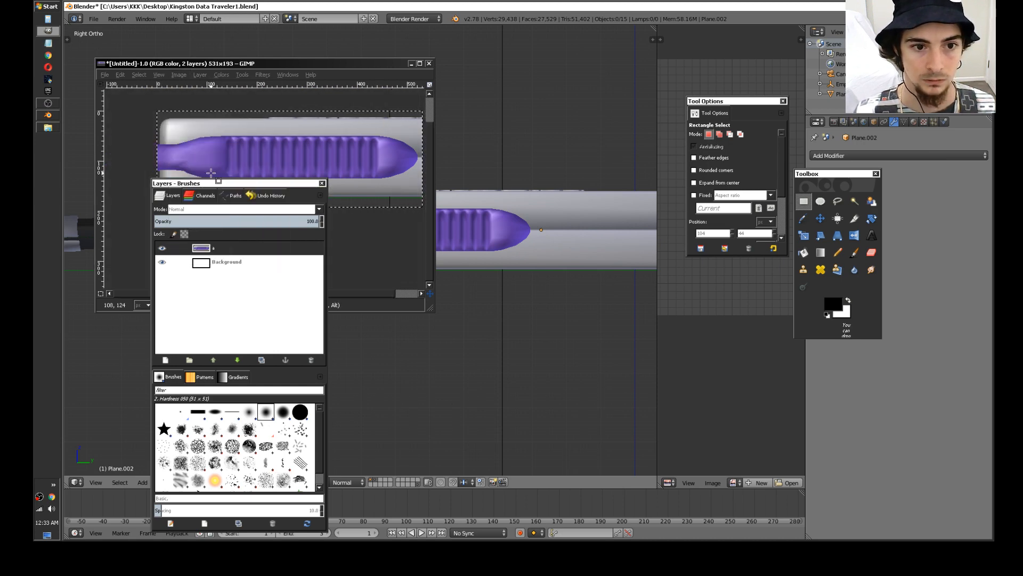
{"action": "double_click", "coordinate": [336, 66]}
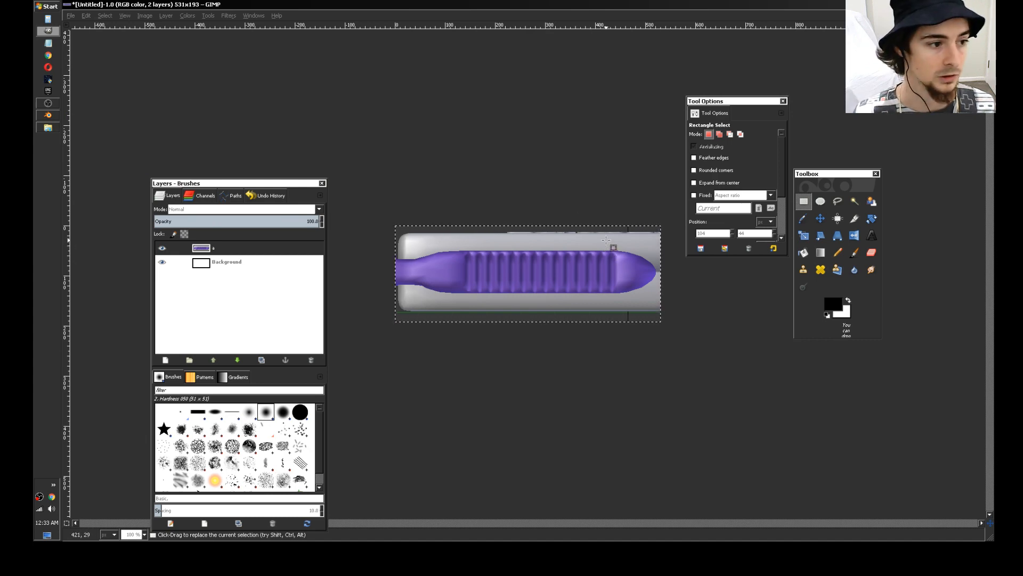
Step: Switch to Blender, select all faces of the plain sleeve in edit mode, and examine its UV layout in an enlarged UV editor
{"action": "left_click", "coordinate": [48, 115]}
{"action": "middle_click_drag", "start_coordinate": [575, 213], "coordinate": [318, 244]}
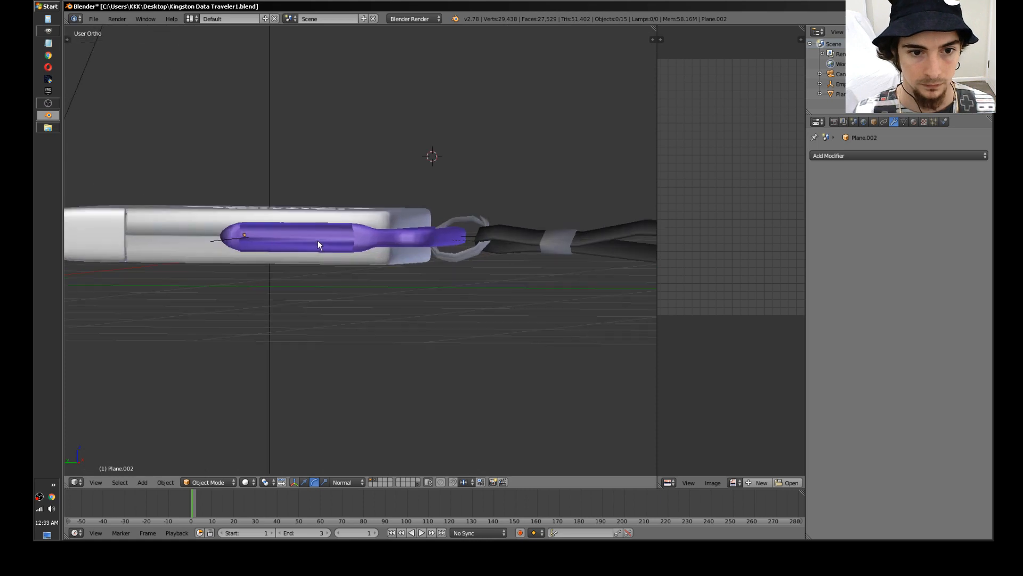
{"action": "right_click", "coordinate": [314, 241]}
{"action": "key", "text": "Tab"}
{"action": "key", "text": "a"}
{"action": "scroll", "coordinate": [639, 189], "scroll_direction": "down", "scroll_amount": 2}
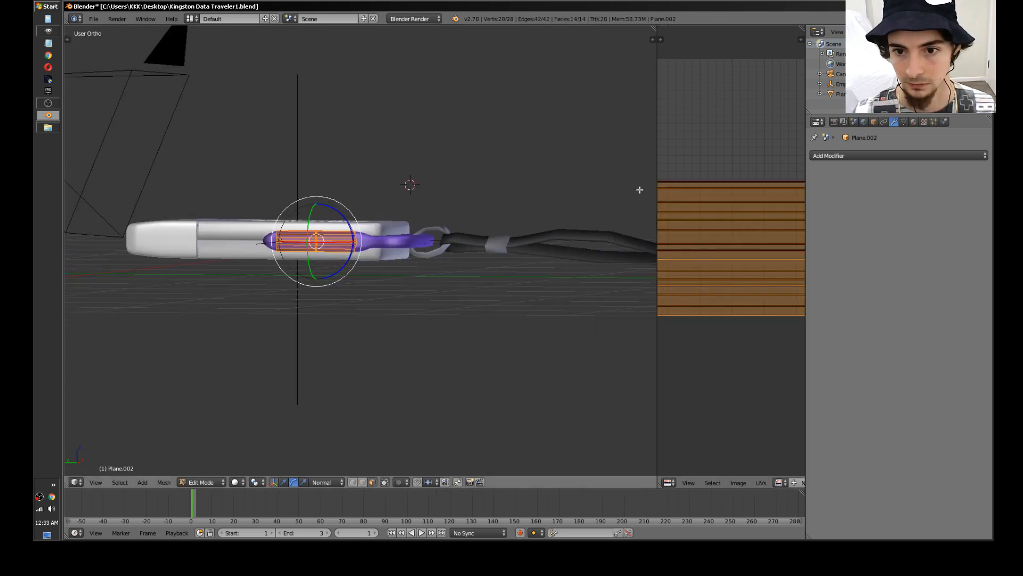
{"action": "left_click_drag", "start_coordinate": [657, 203], "coordinate": [230, 213]}
{"action": "scroll", "coordinate": [464, 286], "scroll_direction": "up", "scroll_amount": 3}
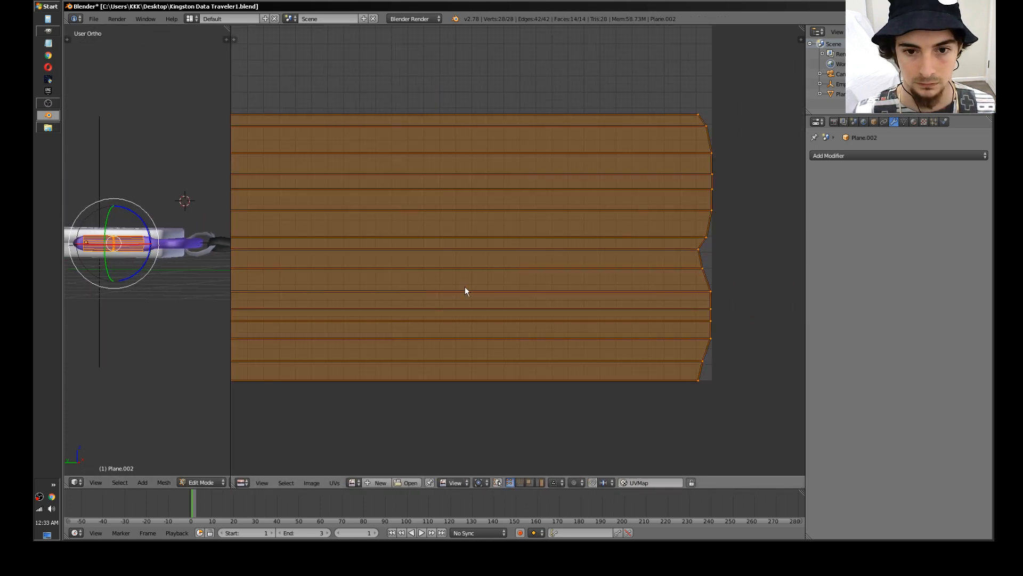
{"action": "scroll", "coordinate": [465, 286], "scroll_direction": "down", "scroll_amount": 2}
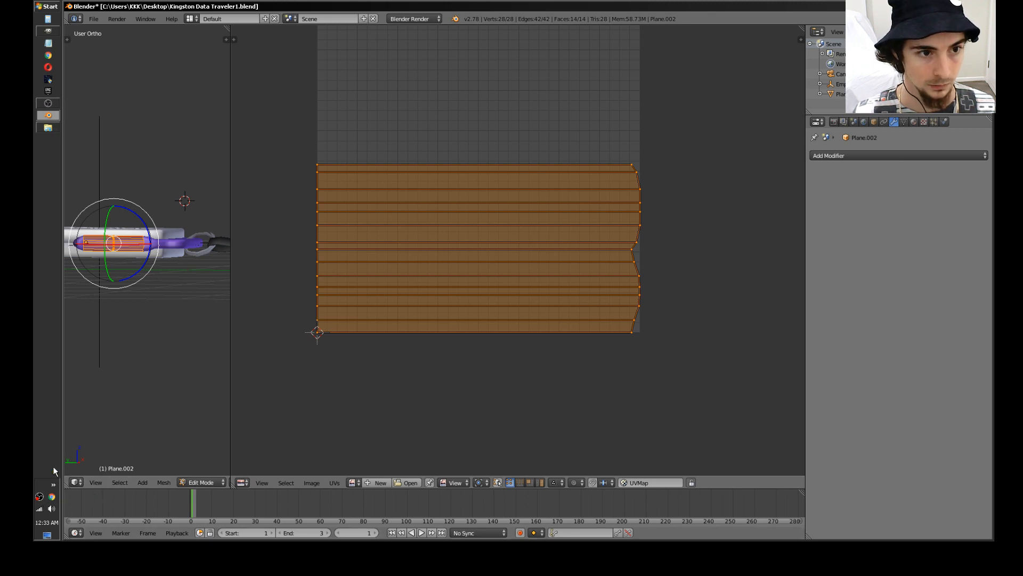
{"action": "scroll", "coordinate": [463, 221], "scroll_direction": "down", "scroll_amount": 1}
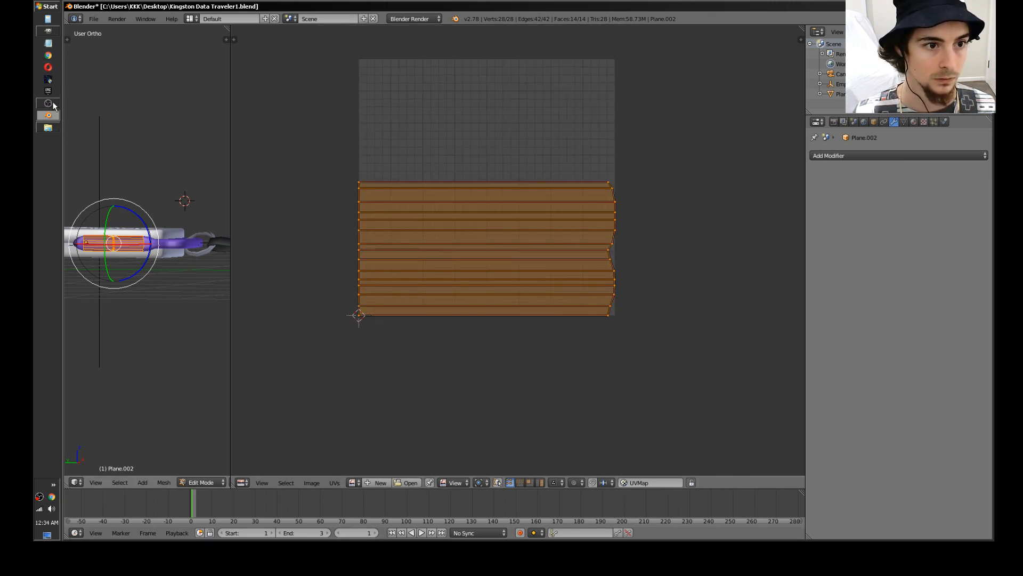
Step: Return to GIMP and duplicate layer "a"
{"action": "left_click", "coordinate": [48, 30]}
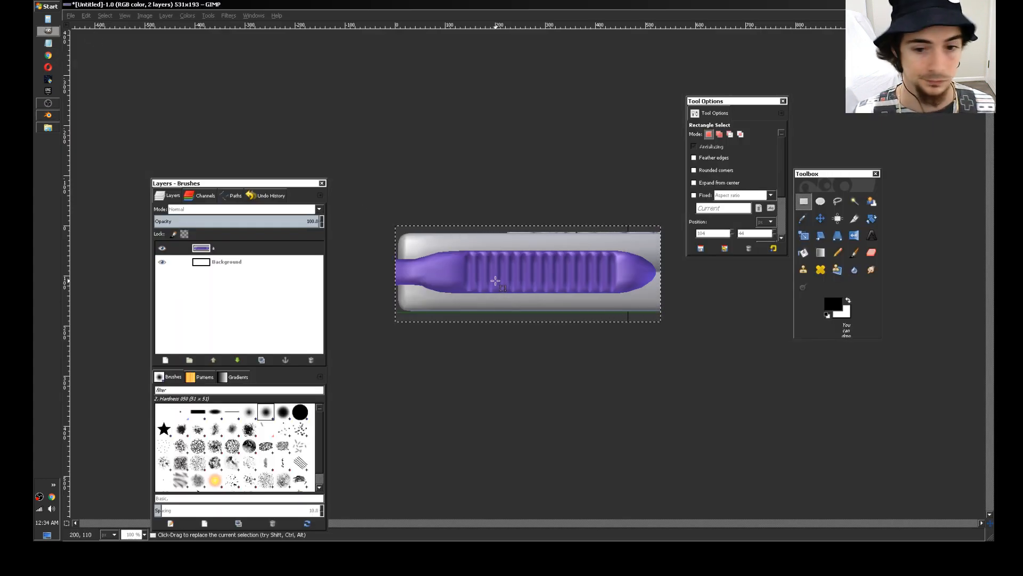
{"action": "right_click", "coordinate": [225, 247]}
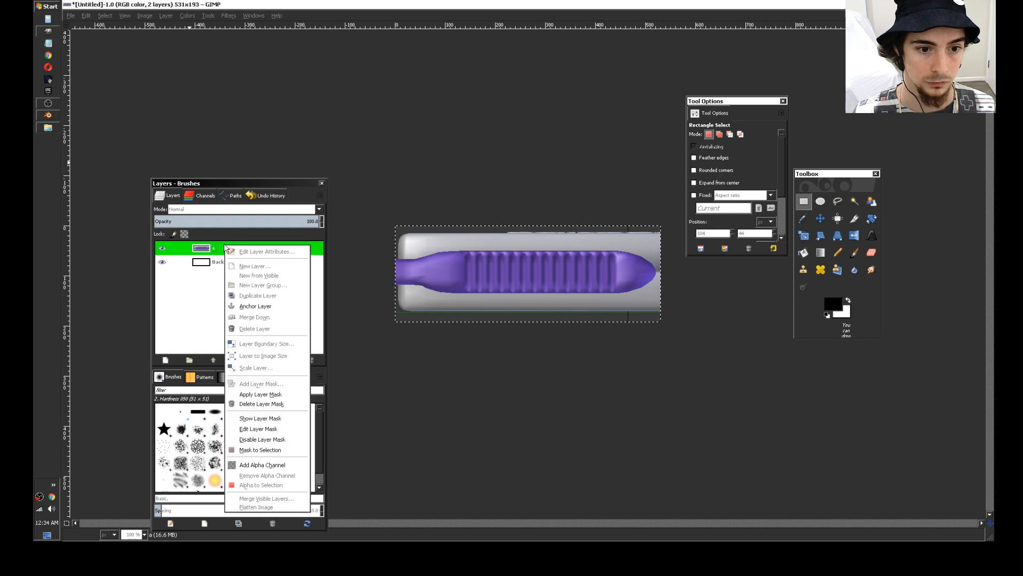
{"action": "left_click", "coordinate": [251, 296]}
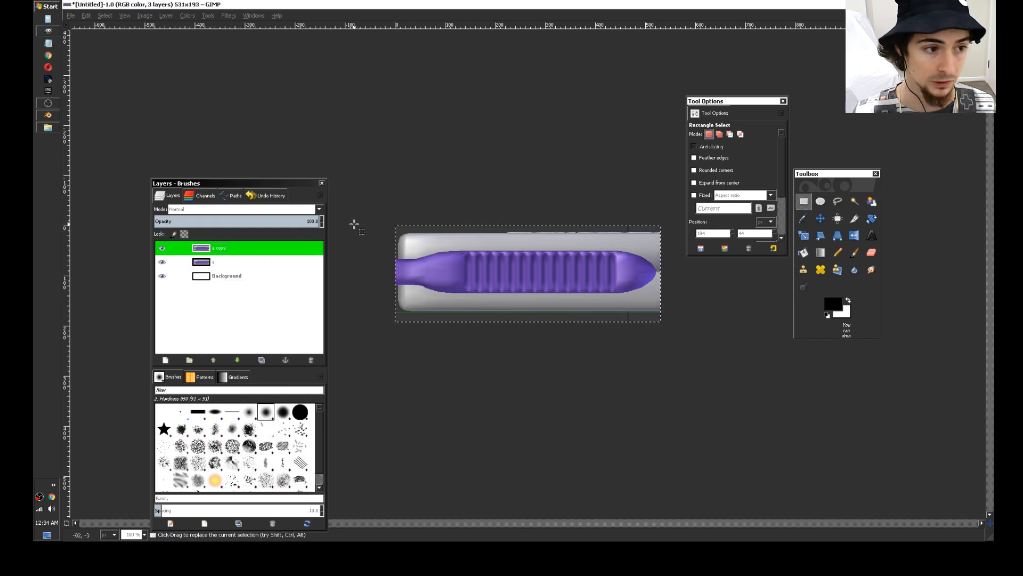
{"action": "left_click", "coordinate": [838, 252]}
{"action": "mouse_move", "coordinate": [555, 276]}
{"action": "left_mouse_down"}
{"action": "mouse_move", "coordinate": [529, 251]}
{"action": "mouse_move", "coordinate": [565, 277]}
{"action": "left_mouse_up"}
{"action": "key", "text": "ctrl+z"}
{"action": "left_click", "coordinate": [854, 252]}
{"action": "key", "text": "ctrl+z"}
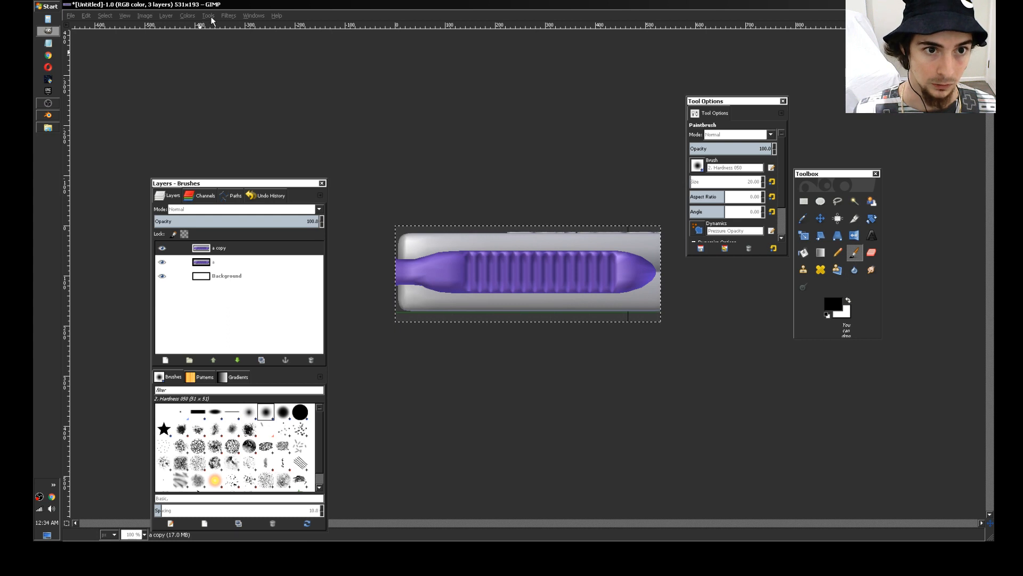
Step: Compare the Lightness, Luminosity and Average shades of gray, and desaturate the duplicated layer using Average
{"action": "left_click", "coordinate": [235, 19]}
{"action": "mouse_move", "coordinate": [193, 18]}
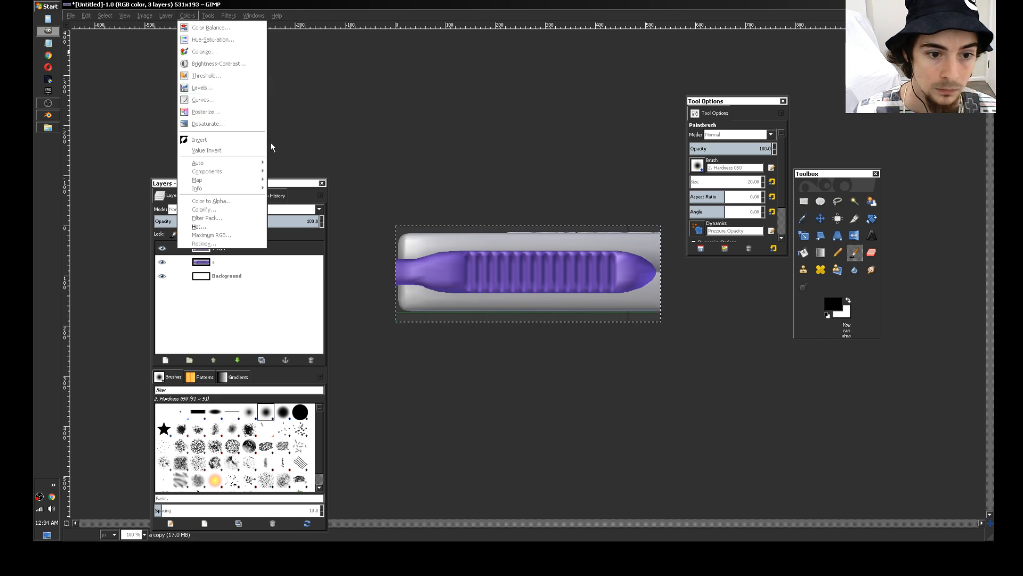
{"action": "mouse_move", "coordinate": [237, 20]}
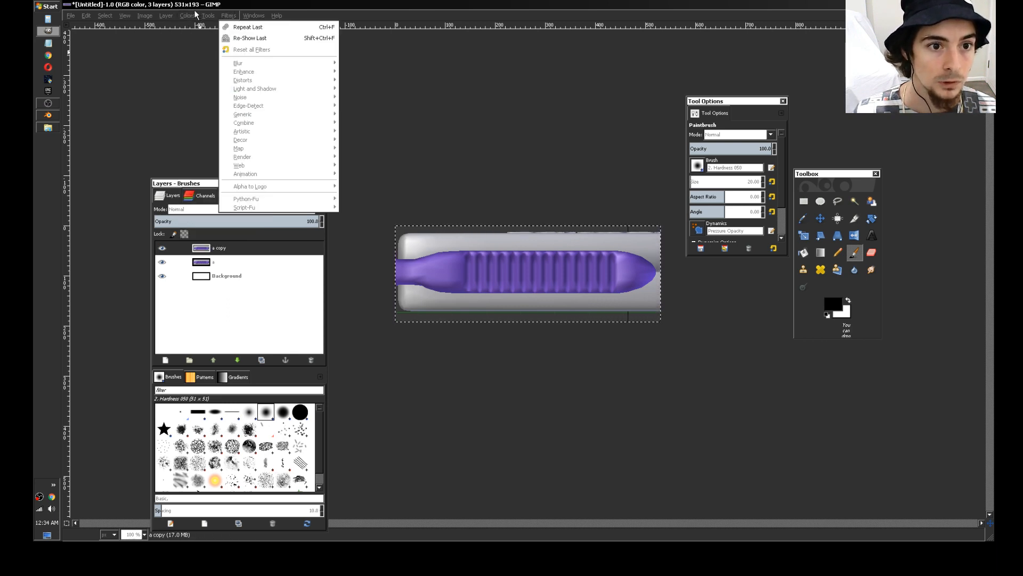
{"action": "left_click", "coordinate": [211, 127]}
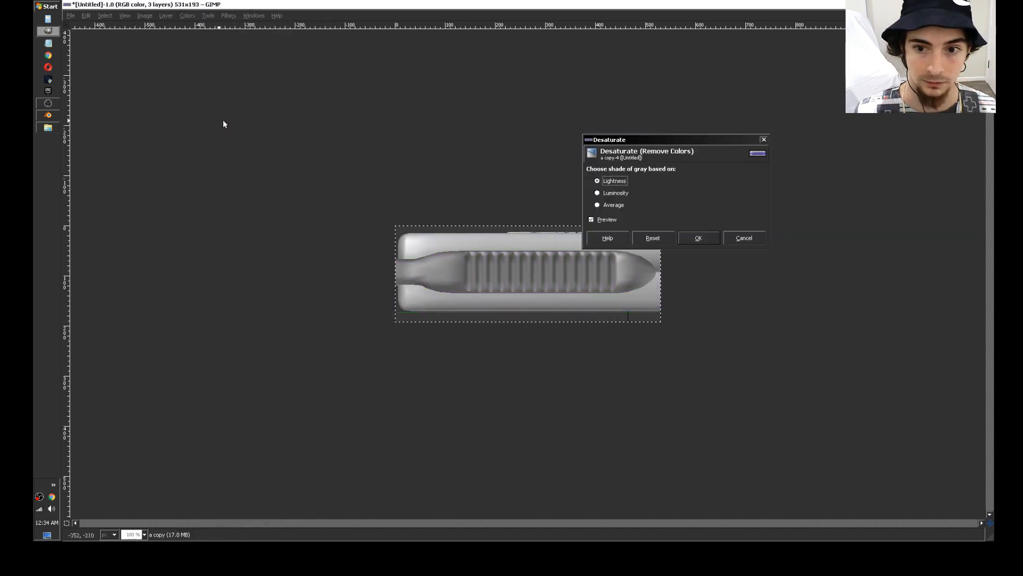
{"action": "left_click", "coordinate": [606, 192]}
{"action": "left_click", "coordinate": [606, 203]}
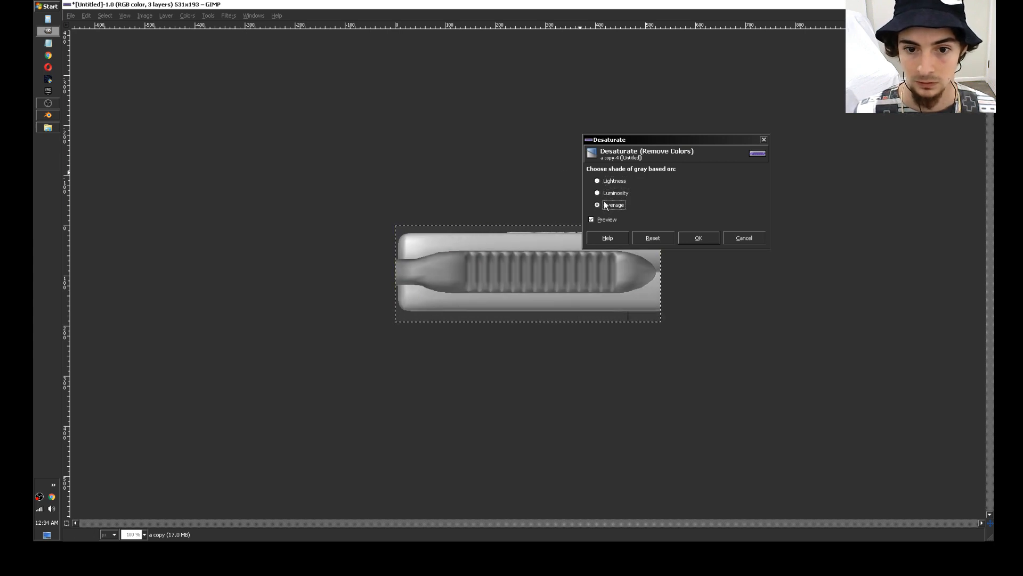
{"action": "left_click", "coordinate": [606, 193]}
{"action": "left_click", "coordinate": [602, 179]}
{"action": "left_click", "coordinate": [603, 192]}
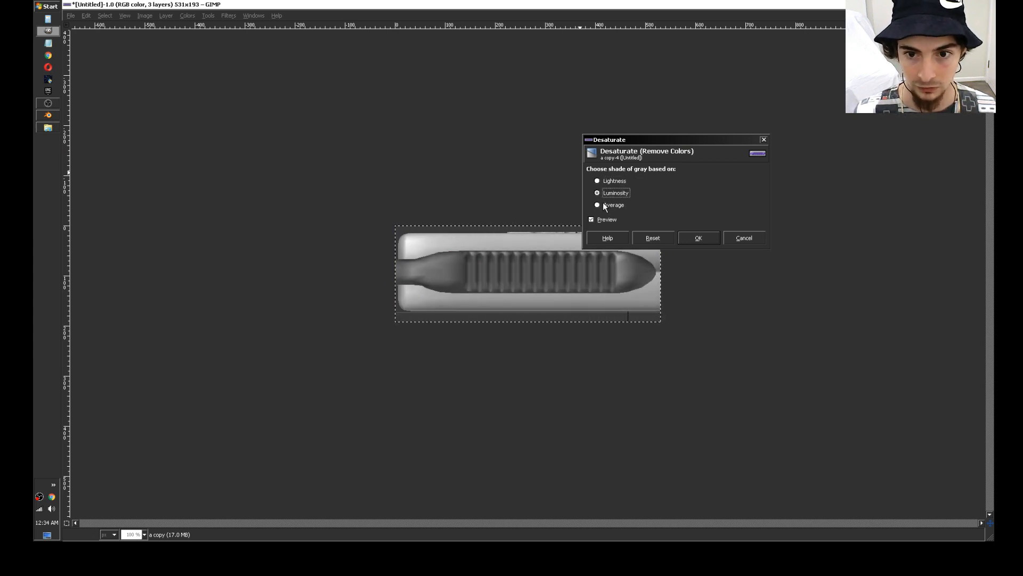
{"action": "left_click", "coordinate": [602, 205]}
{"action": "left_click", "coordinate": [609, 194]}
{"action": "left_click", "coordinate": [606, 203]}
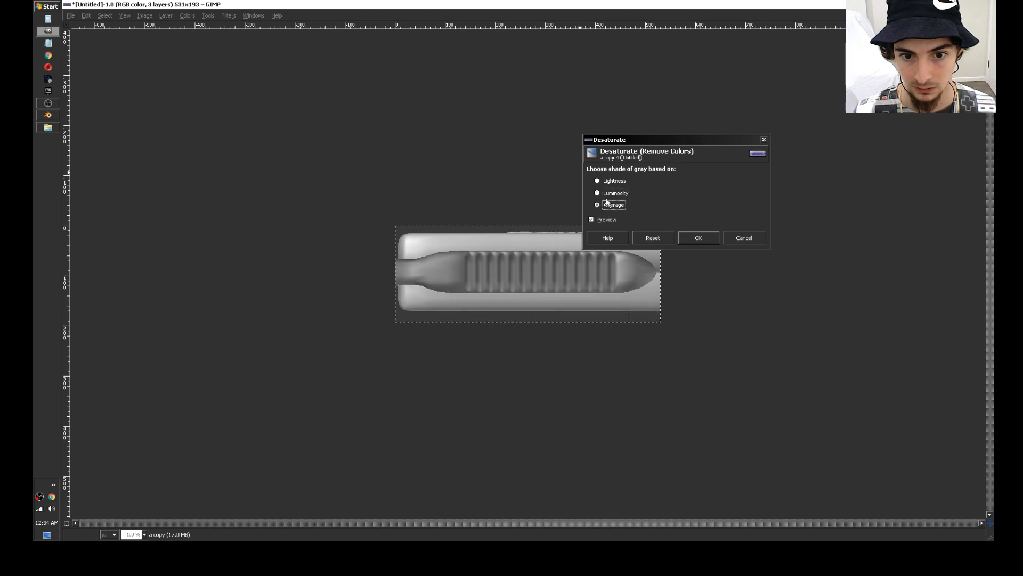
{"action": "left_click", "coordinate": [609, 182]}
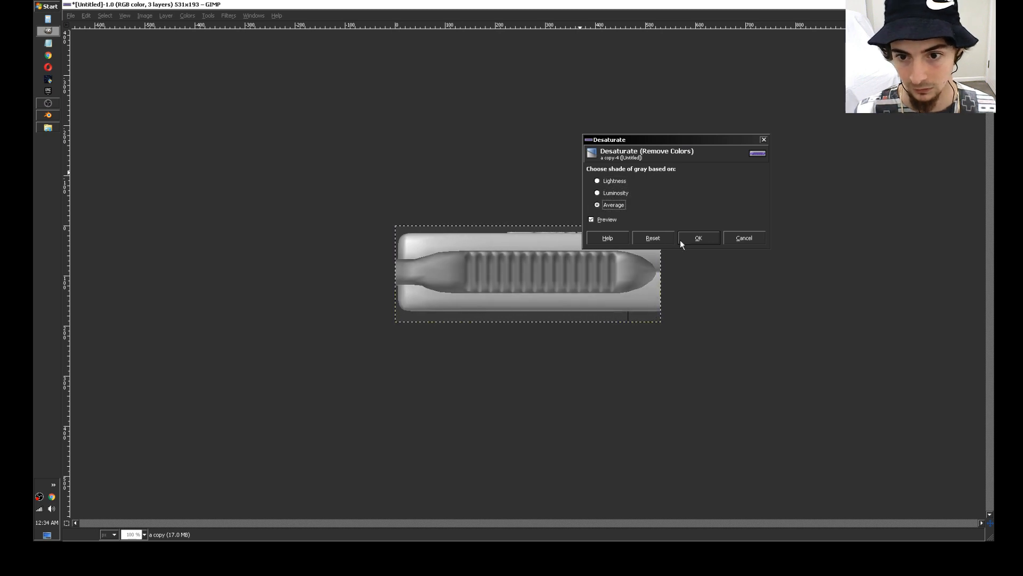
{"action": "left_click", "coordinate": [692, 238]}
{"action": "key", "text": "Tab"}
Step: Adjust the gray layer's levels to input 59, gamma 0.66 and 205 with output starting at 59, and hide that layer
{"action": "left_click", "coordinate": [188, 15]}
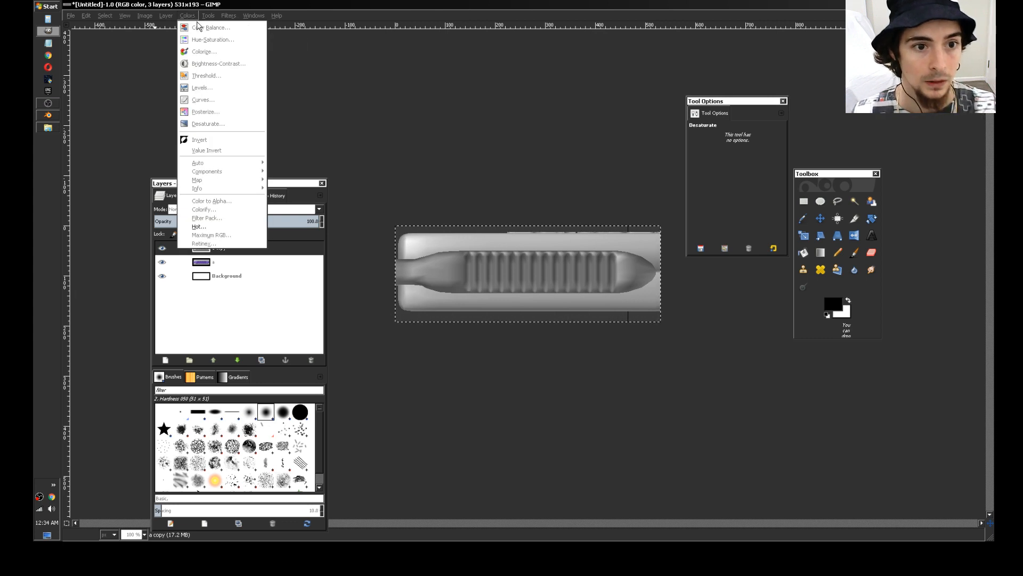
{"action": "left_click", "coordinate": [203, 87]}
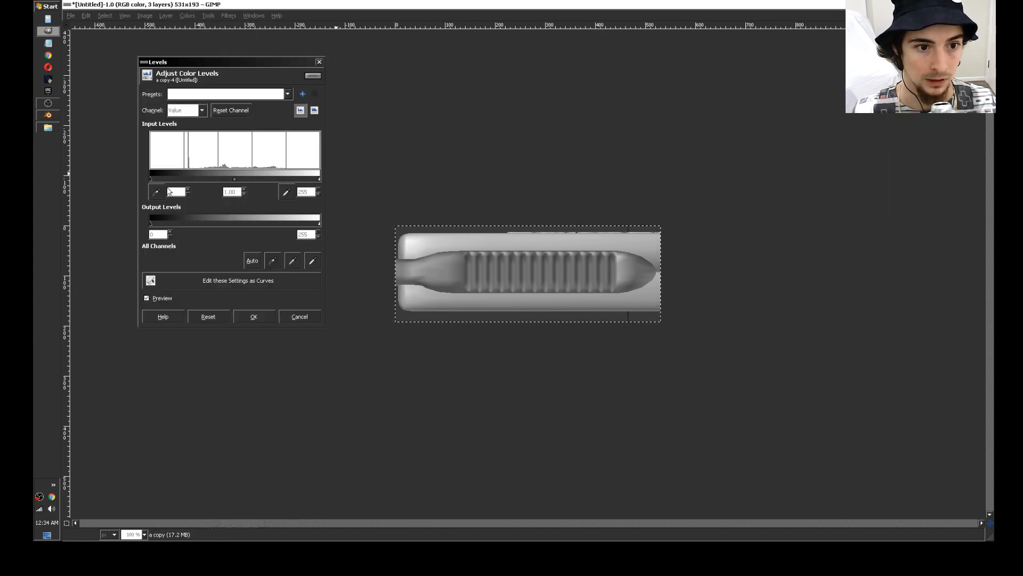
{"action": "left_click_drag", "start_coordinate": [151, 181], "coordinate": [188, 176]}
{"action": "left_click_drag", "start_coordinate": [319, 178], "coordinate": [246, 173]}
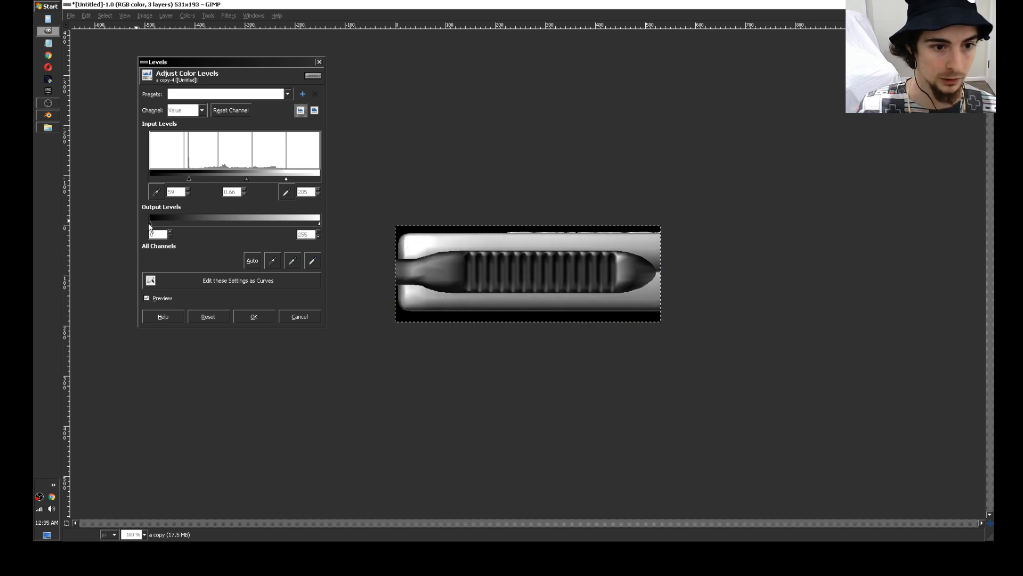
{"action": "left_click_drag", "start_coordinate": [150, 223], "coordinate": [189, 225]}
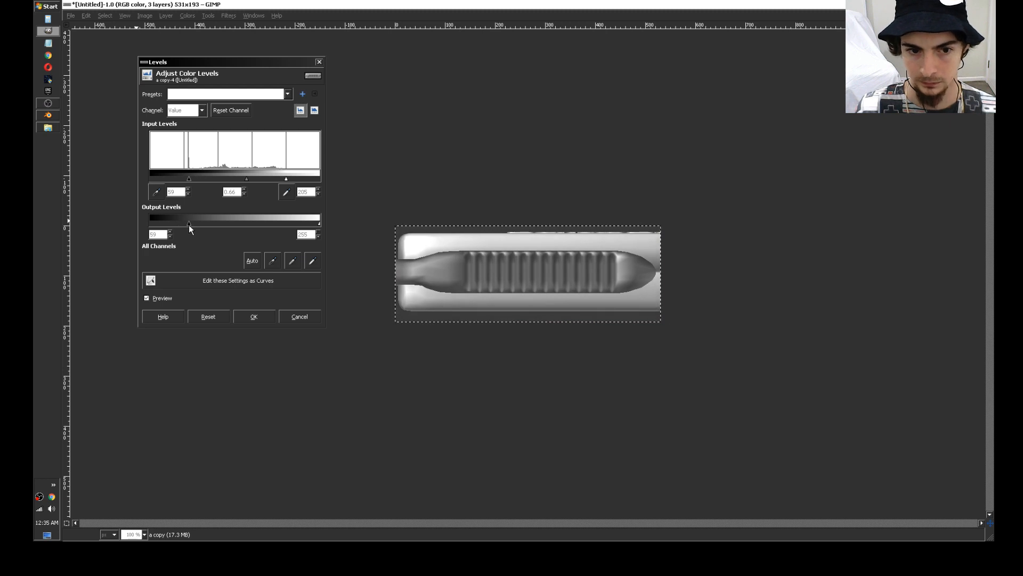
{"action": "left_click", "coordinate": [254, 316]}
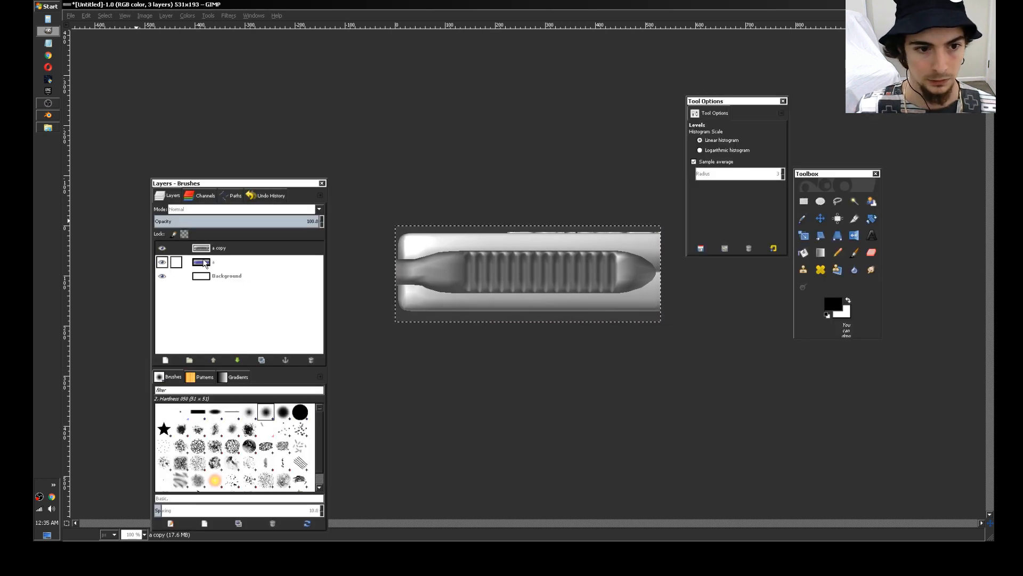
{"action": "left_click", "coordinate": [161, 248]}
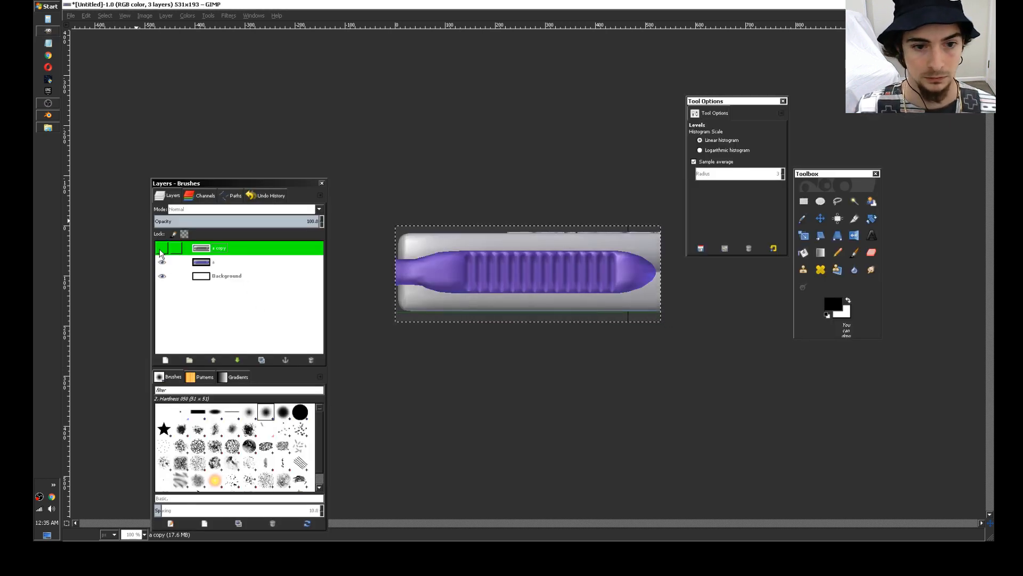
Step: Show the gray layer again, switch to Blender, and add an Image or Movie texture to the sleeve's blue material
{"action": "left_click", "coordinate": [162, 249]}
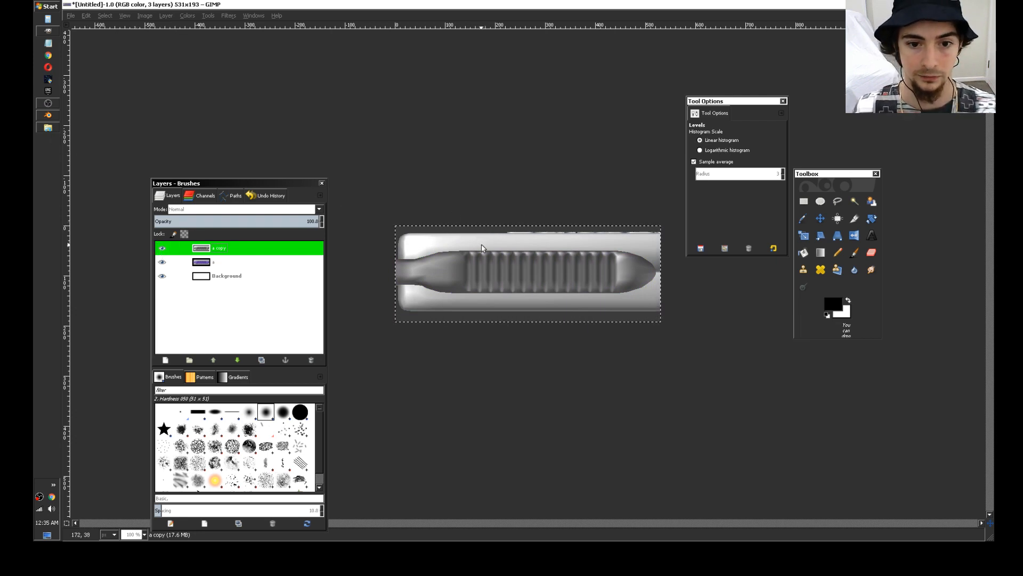
{"action": "left_click", "coordinate": [48, 115]}
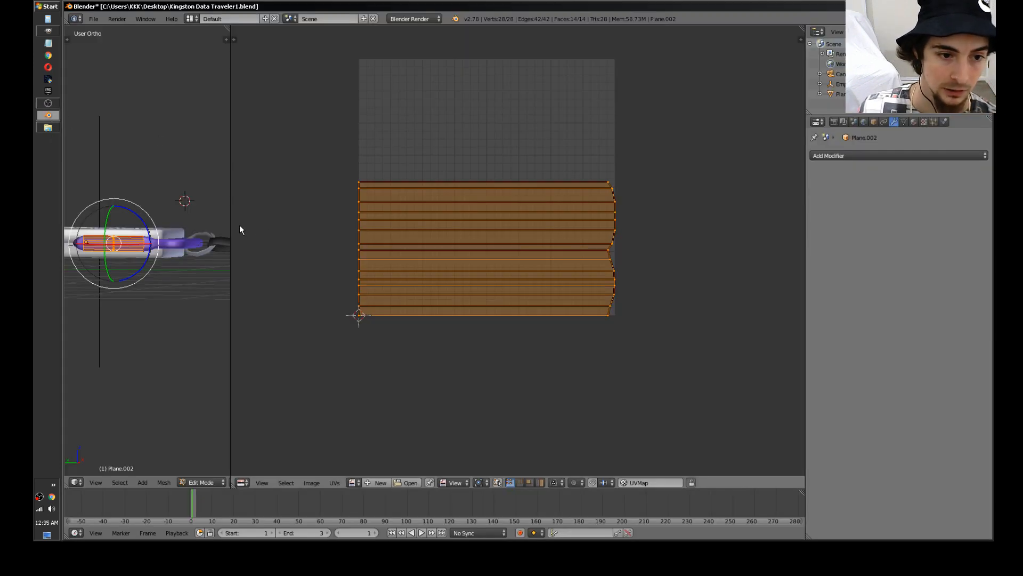
{"action": "left_click", "coordinate": [914, 122]}
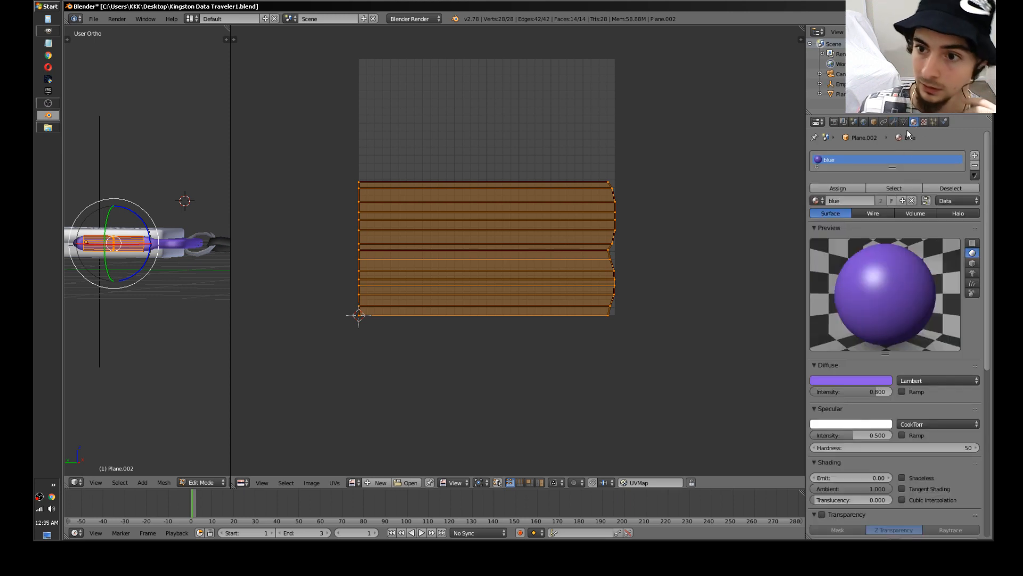
{"action": "left_click", "coordinate": [924, 123]}
{"action": "left_click", "coordinate": [882, 232]}
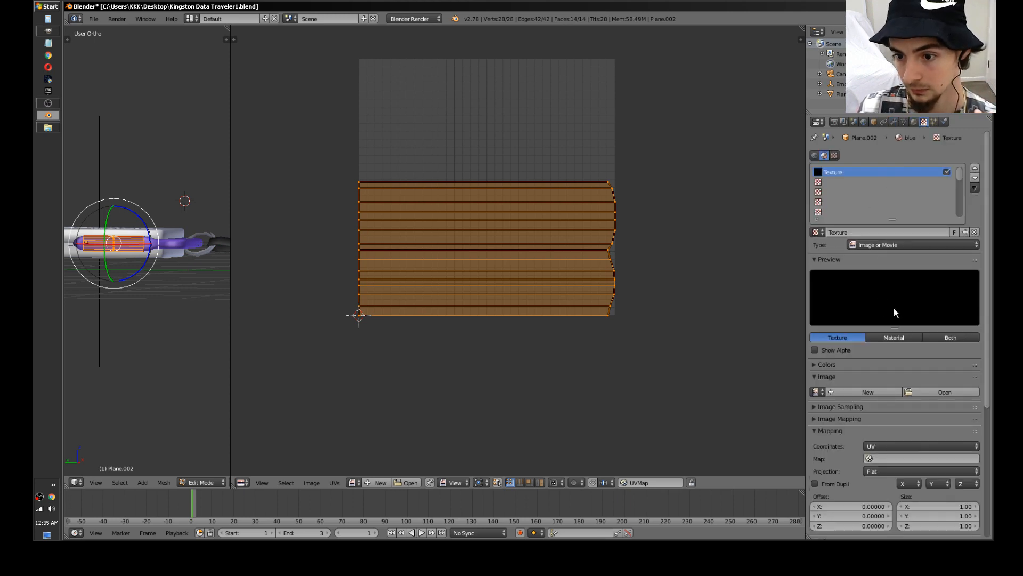
{"action": "left_click", "coordinate": [882, 245]}
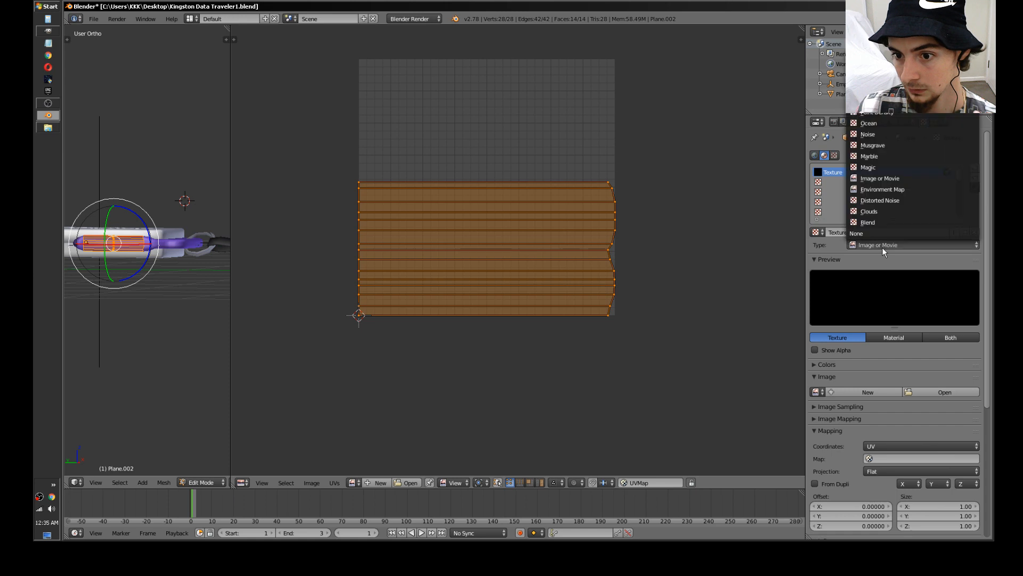
{"action": "left_click", "coordinate": [884, 178]}
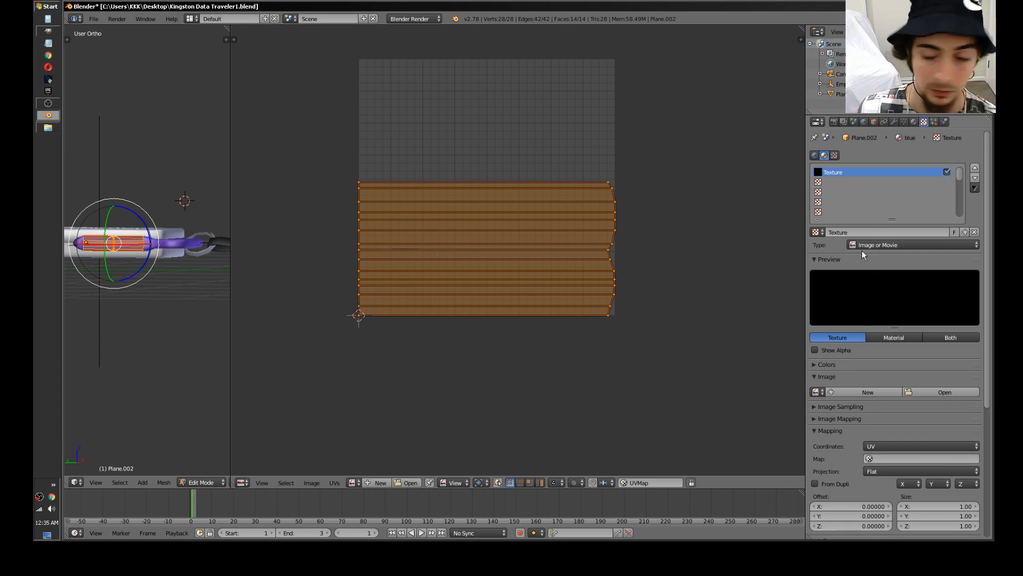
{"action": "left_click", "coordinate": [932, 392]}
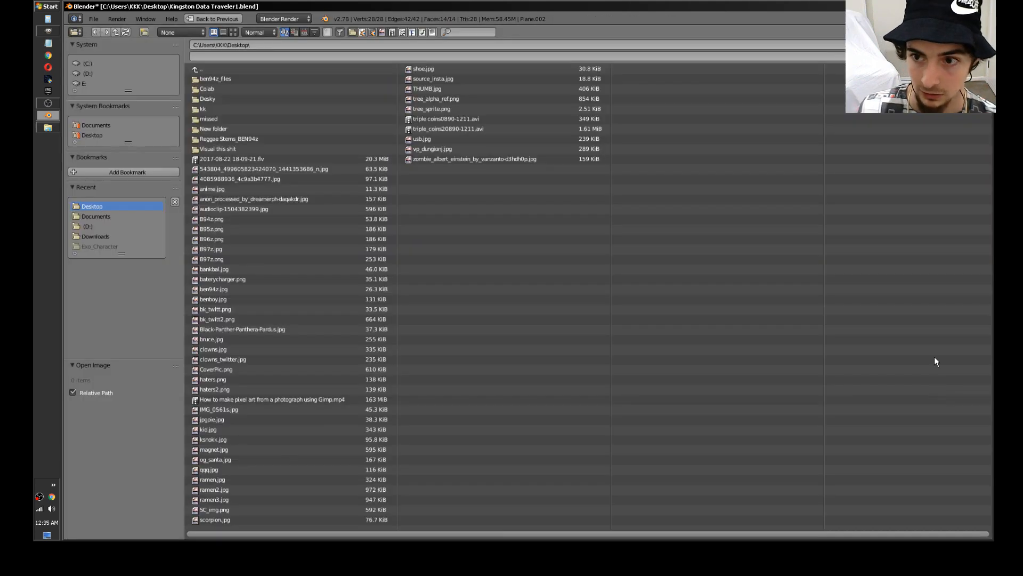
{"action": "key", "text": "Escape"}
{"action": "scroll", "coordinate": [917, 325], "scroll_direction": "down", "scroll_amount": 8}
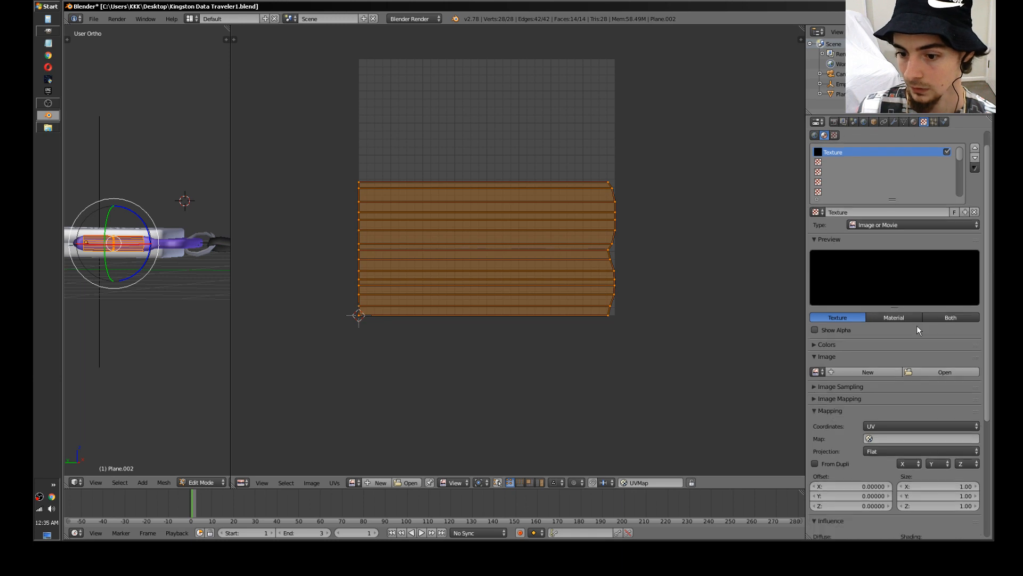
Step: Add a second texture in the blue material's next slot and enable its Normal influence at 0.191
{"action": "scroll", "coordinate": [912, 280], "scroll_direction": "up", "scroll_amount": 10}
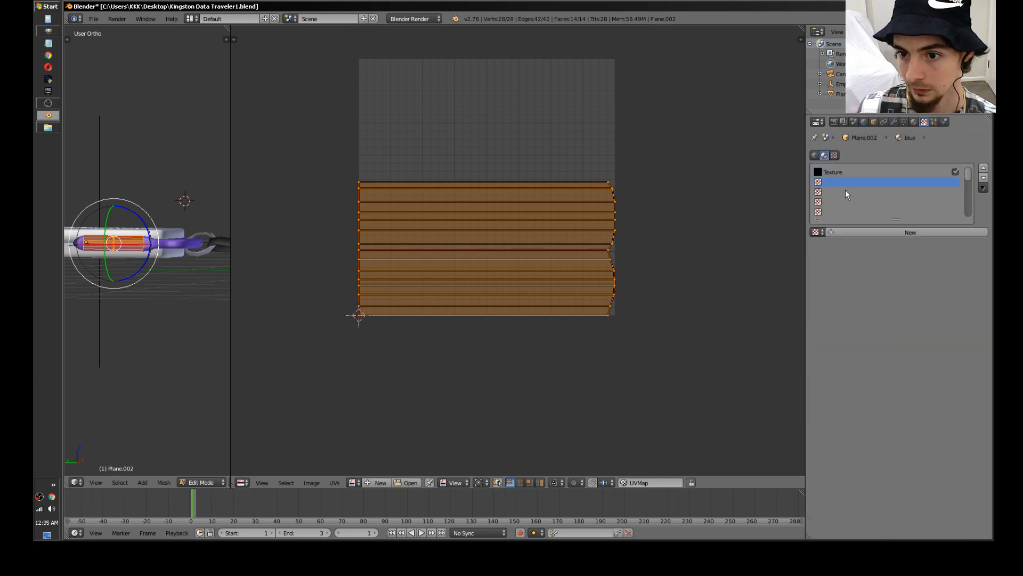
{"action": "left_click", "coordinate": [911, 232]}
{"action": "scroll", "coordinate": [916, 351], "scroll_direction": "down", "scroll_amount": 2}
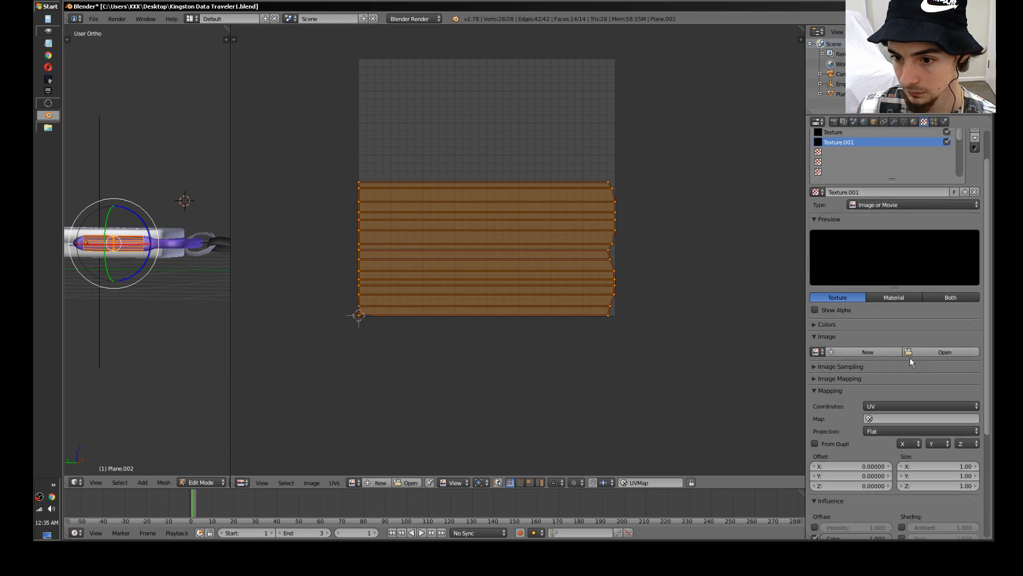
{"action": "left_click", "coordinate": [922, 351]}
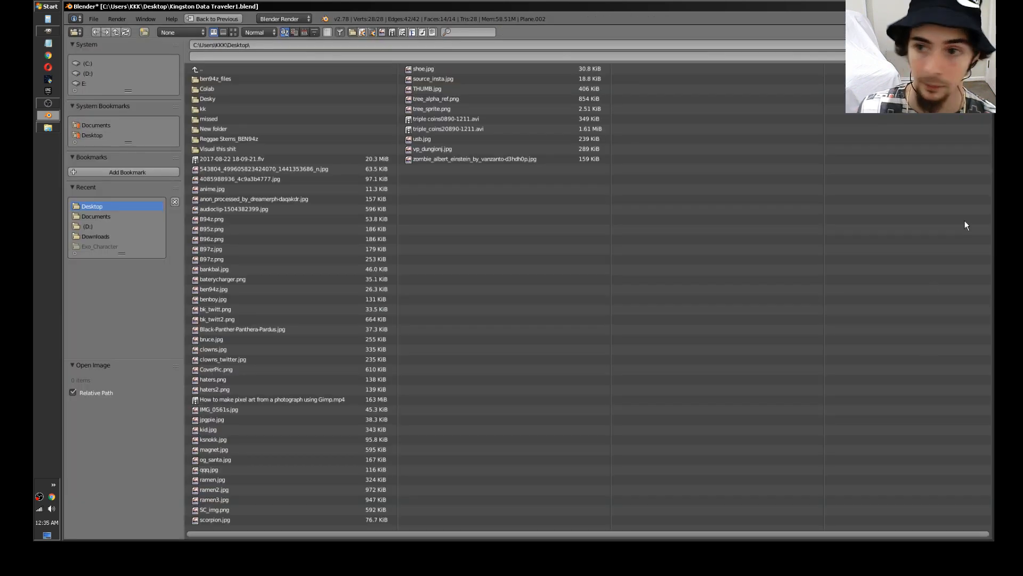
{"action": "left_click", "coordinate": [970, 46]}
{"action": "scroll", "coordinate": [928, 328], "scroll_direction": "down", "scroll_amount": 7}
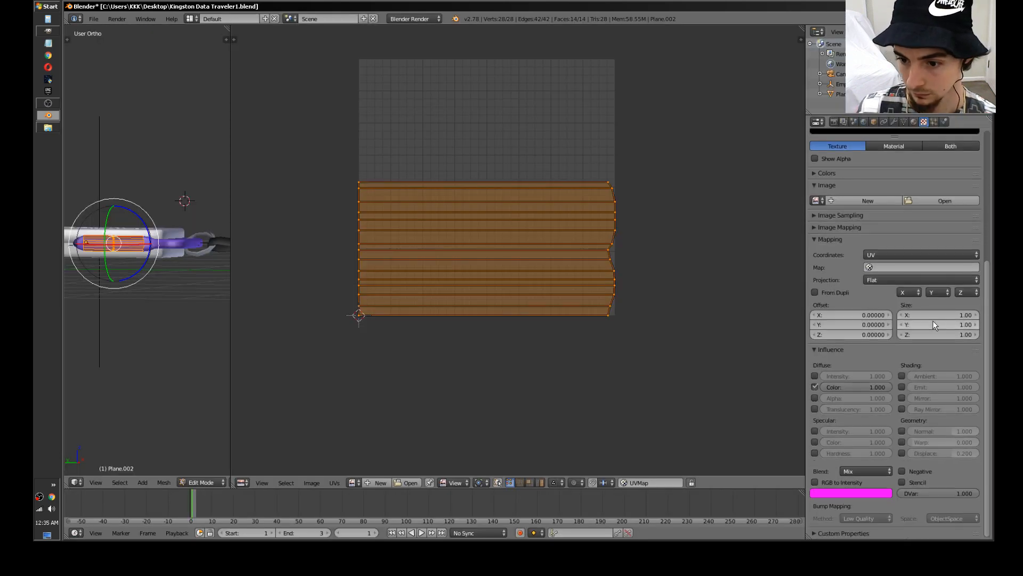
{"action": "left_click", "coordinate": [902, 431]}
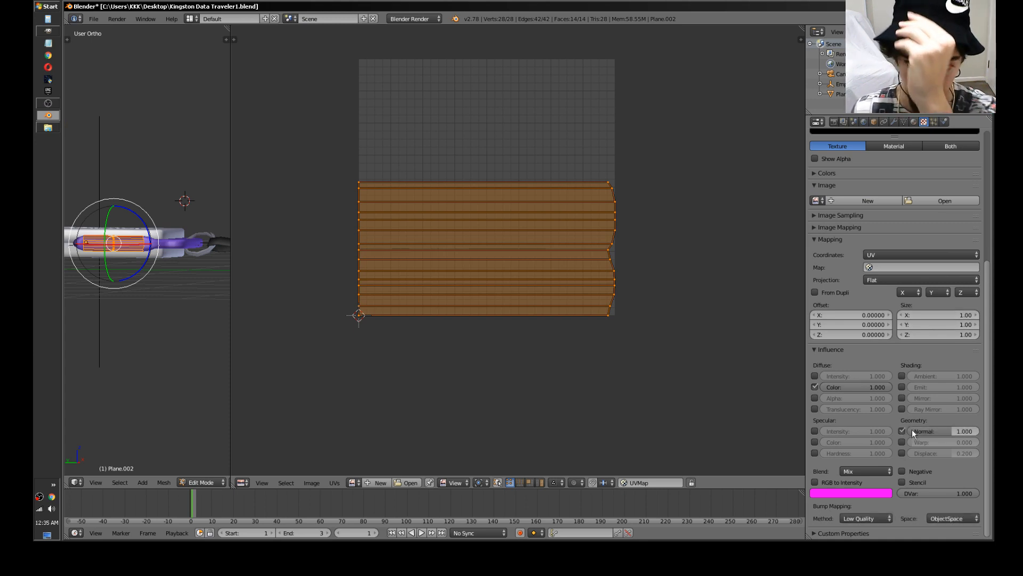
{"action": "left_click_drag", "start_coordinate": [943, 430], "coordinate": [879, 429]}
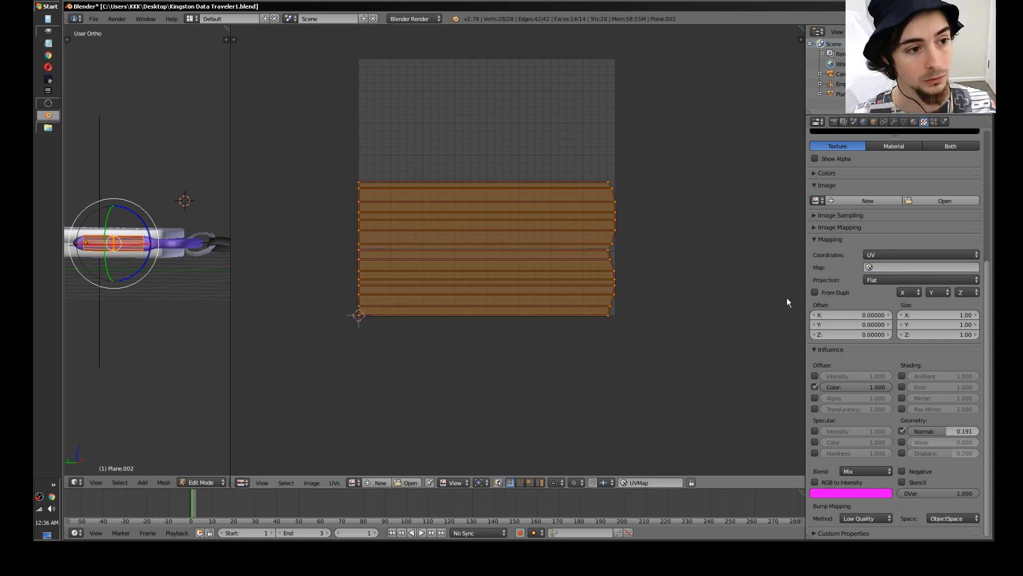
Step: Return the sleeve to Object Mode, widen the 3D viewport, and inspect the USB drive from several angles
{"action": "key", "text": "Tab"}
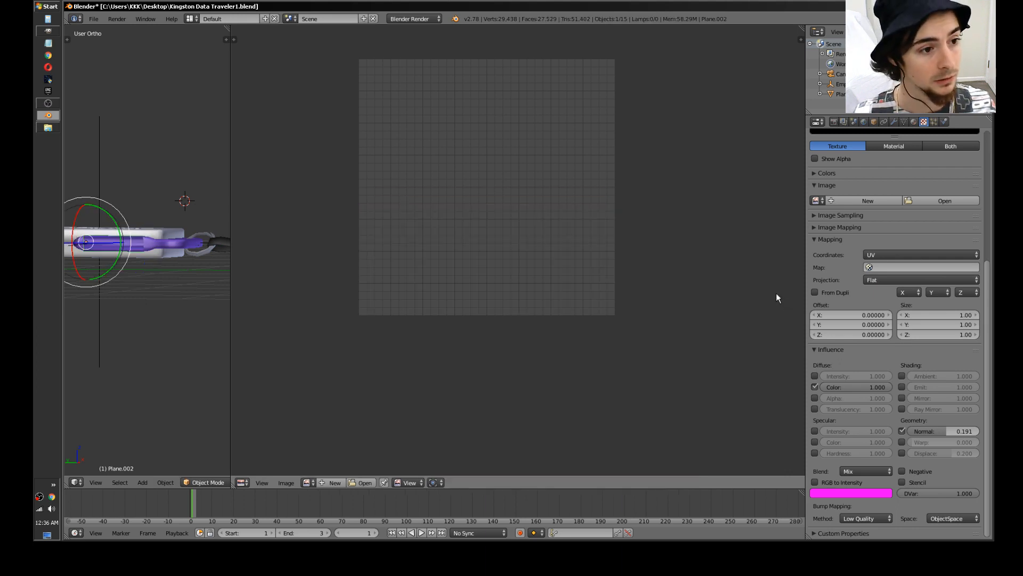
{"action": "left_click_drag", "start_coordinate": [231, 91], "coordinate": [535, 109]}
{"action": "middle_click_drag", "start_coordinate": [514, 180], "coordinate": [301, 289]}
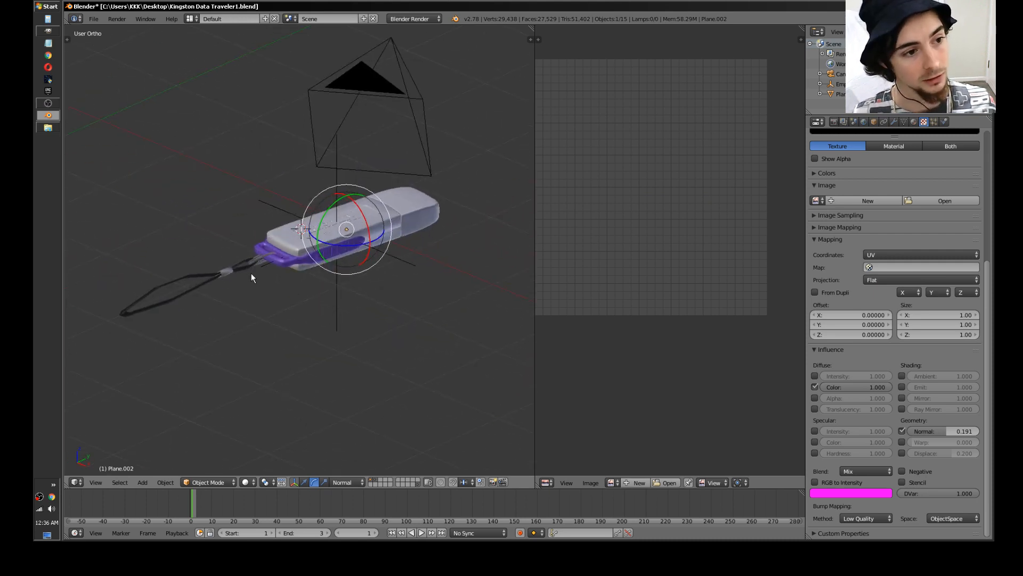
{"action": "scroll", "coordinate": [251, 273], "scroll_direction": "up", "scroll_amount": 3}
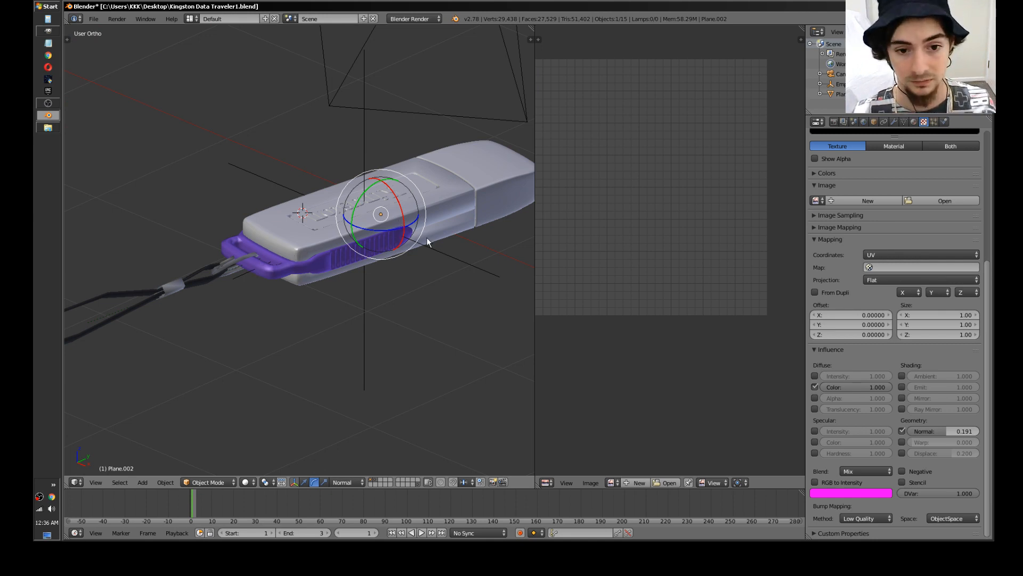
{"action": "middle_click_drag", "start_coordinate": [426, 238], "coordinate": [374, 180]}
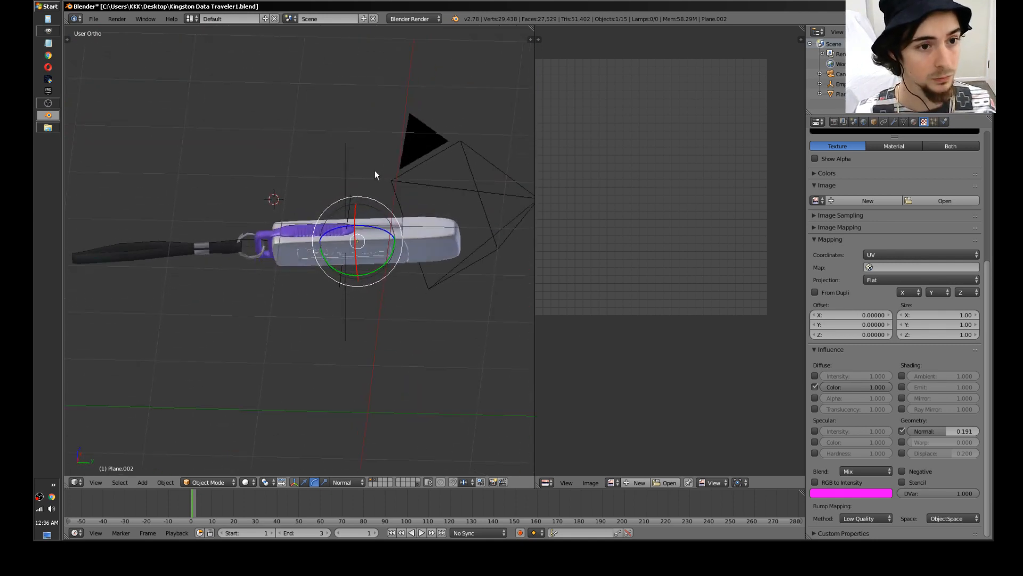